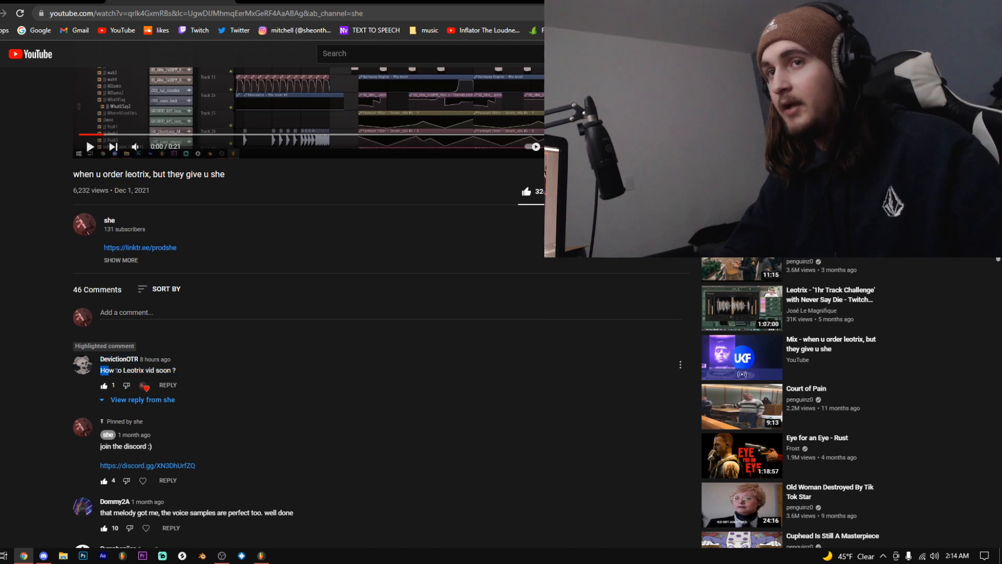
Highlight the YouTube comment asking for a "How to Leotrix" video
triple_click(194, 367)
left_click(201, 368)
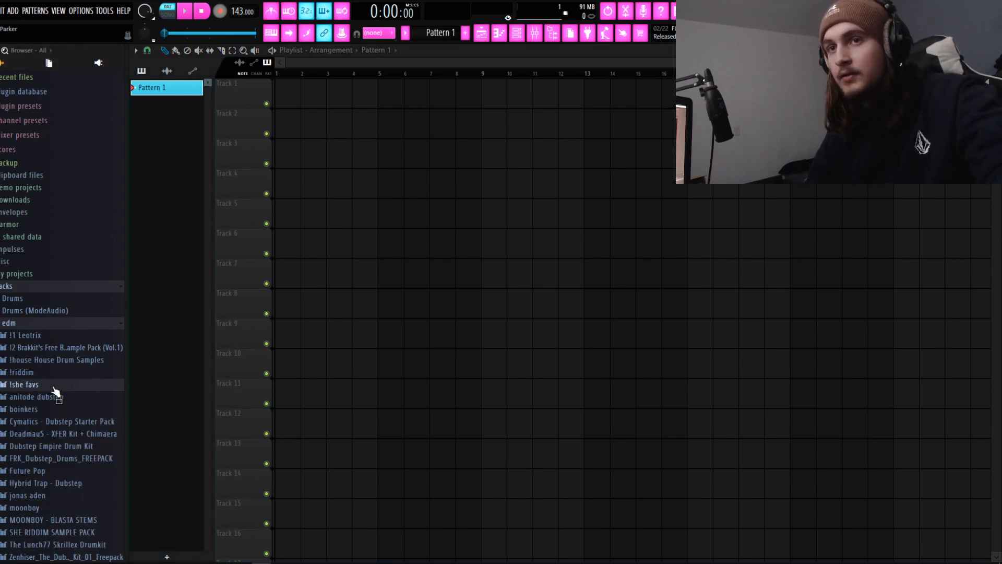
scroll(414, 171, "up", 2)
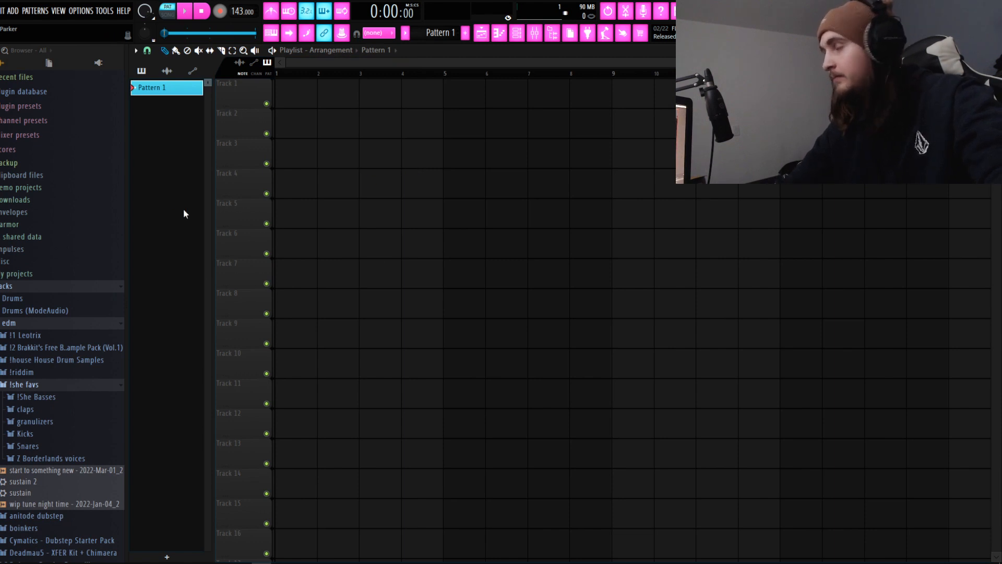
left_click(48, 435)
left_click(52, 387)
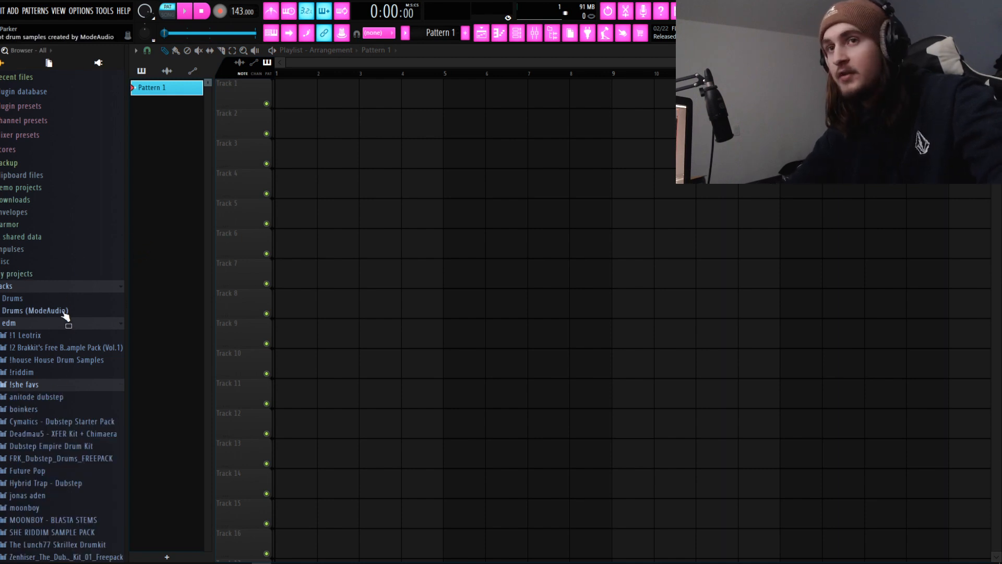
Audition several kick samples, including the EDMiscool variants, from the Kicks folder of the !1 Leotrix pack
left_click(31, 335)
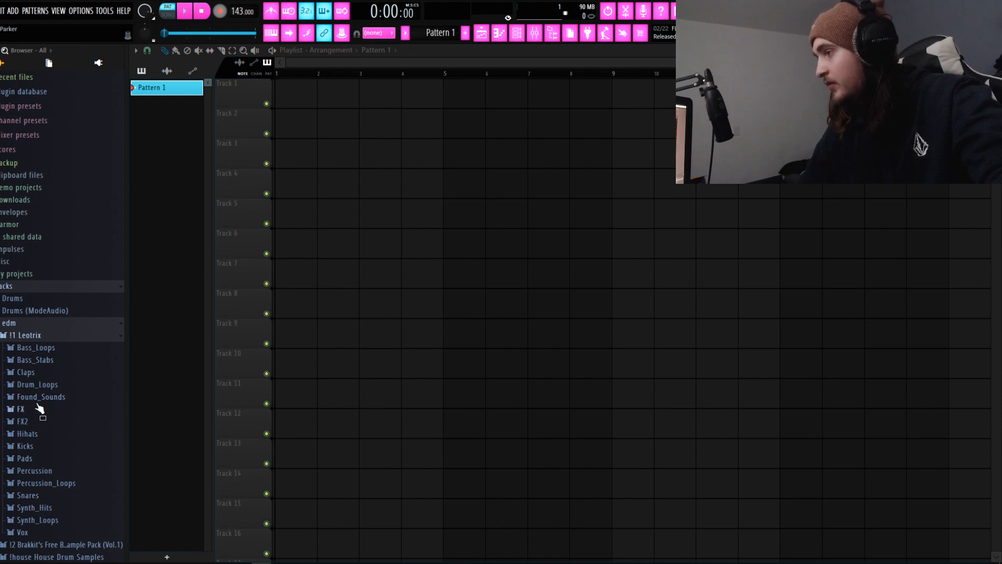
left_click(32, 446)
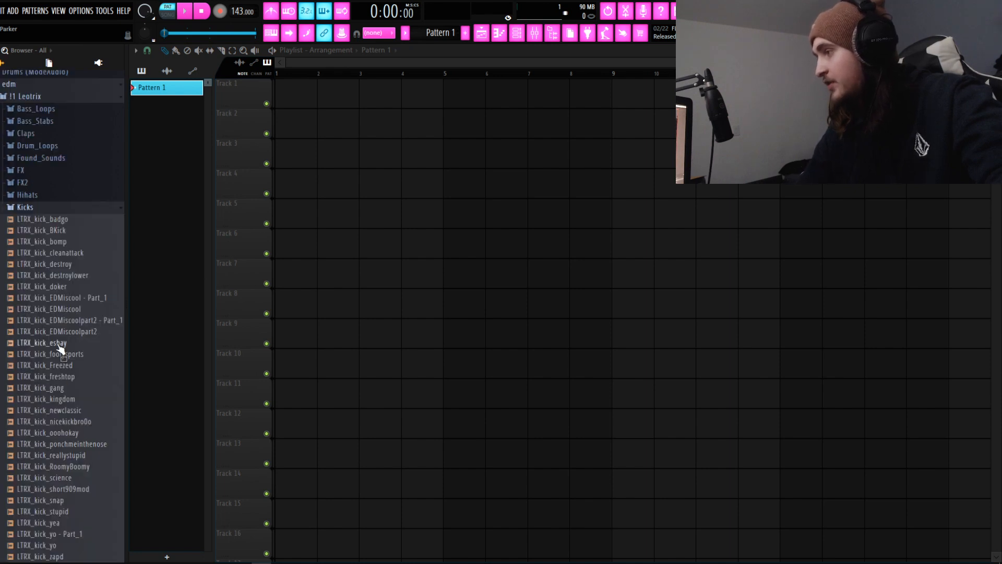
left_click(52, 264)
left_click(55, 241)
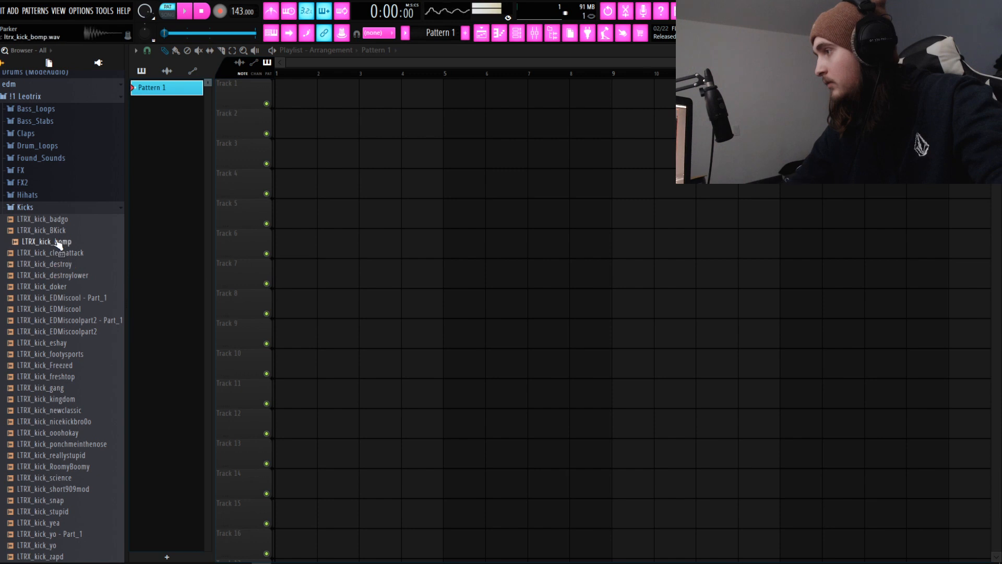
left_click(57, 376)
left_click(73, 298)
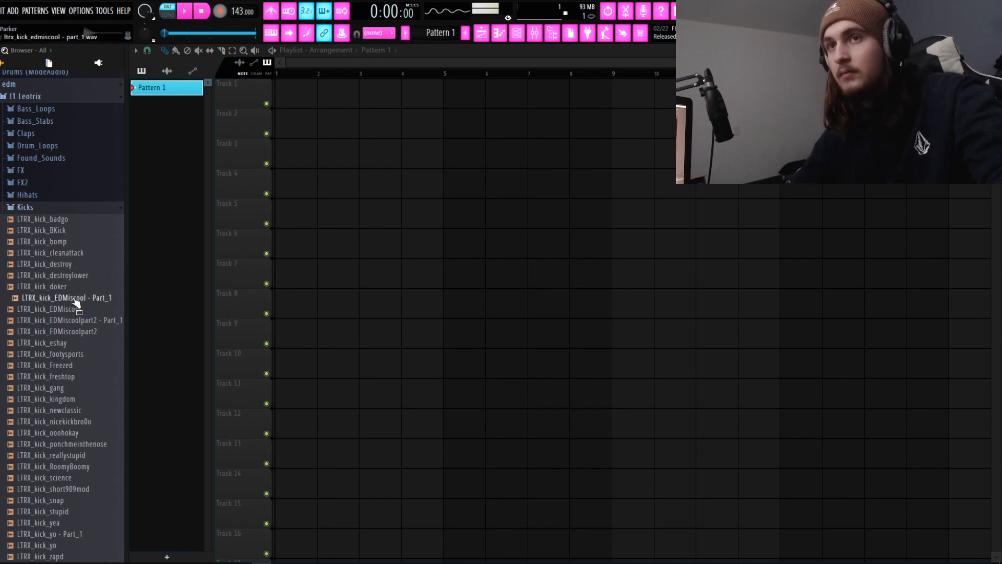
left_click(76, 309)
left_click(83, 331)
left_click(83, 320)
left_click(82, 332)
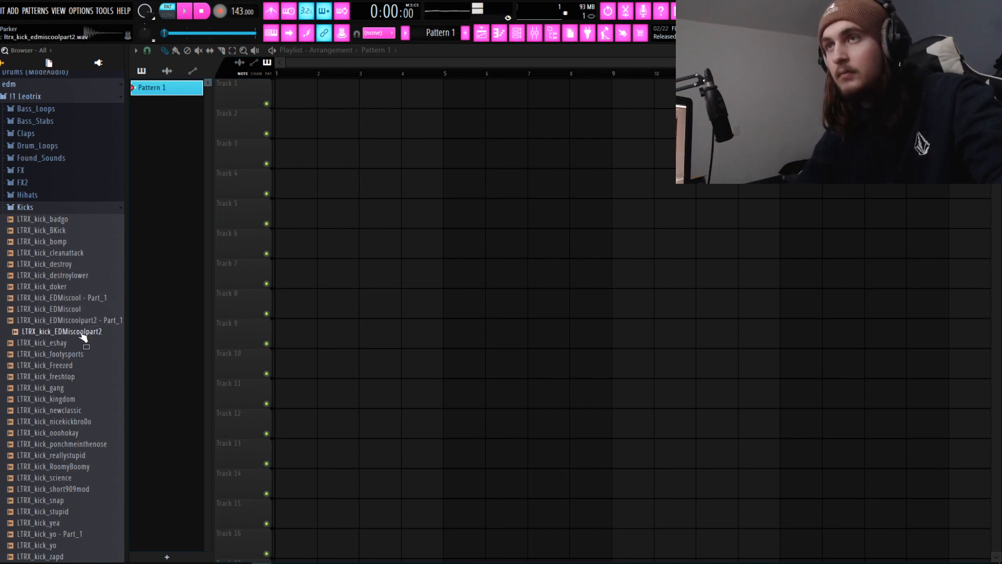
Place LTRX_kick_EDMiscoolpart2 at the start of Track 1 and repeat it every half bar to fill four bars
left_click_drag(82, 336, 349, 100)
left_click_drag(339, 63, 254, 73)
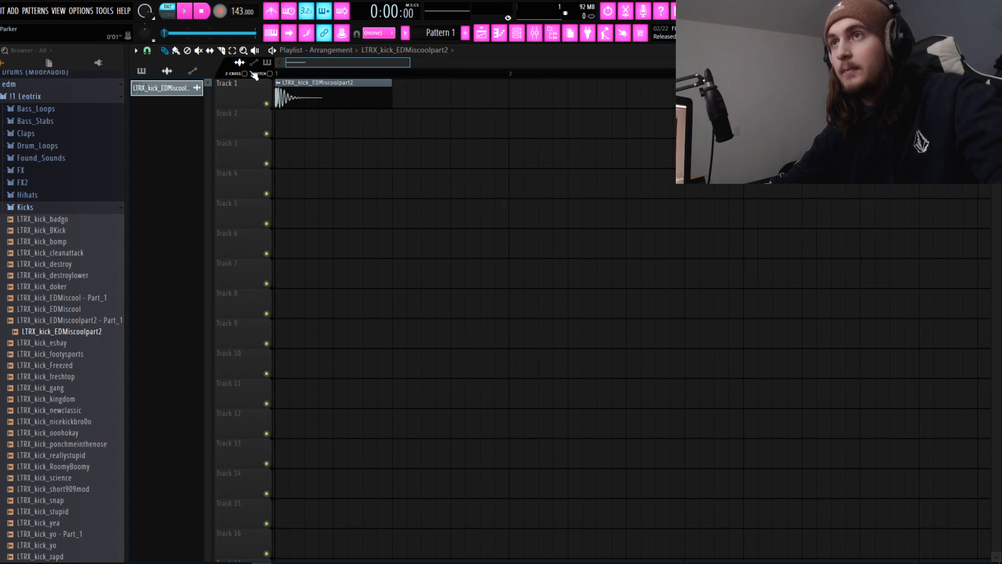
scroll(327, 96, "down", 2)
left_click(327, 96, "ctrl")
key("ctrl+b")
scroll(365, 105, "down", 3)
key("ctrl+b")
key("ctrl+b")
key("ctrl+b")
key("ctrl+b")
key("ctrl+b")
key("ctrl+b")
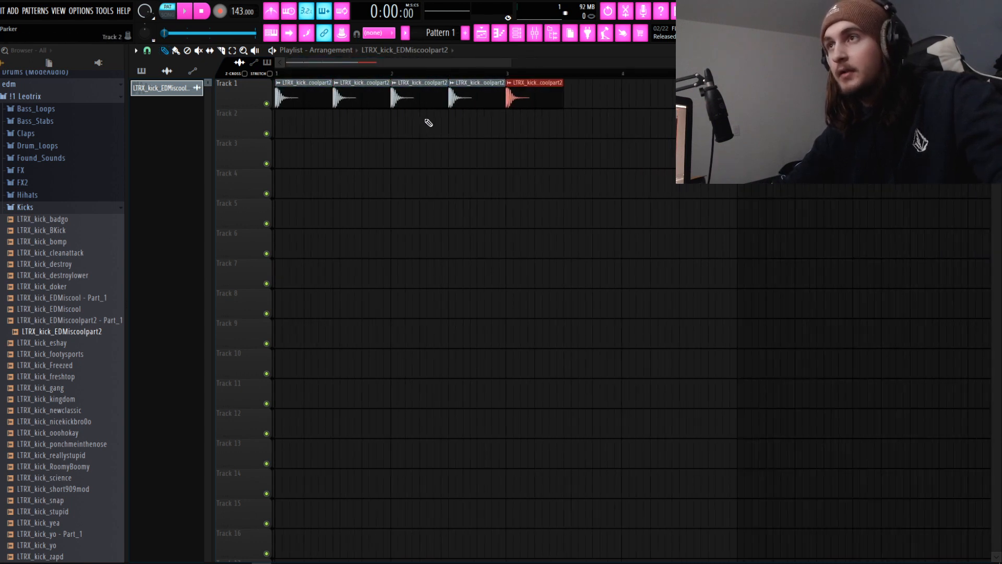
Switch to song mode and play back the kick pattern in the playlist
key("l")
key("space")
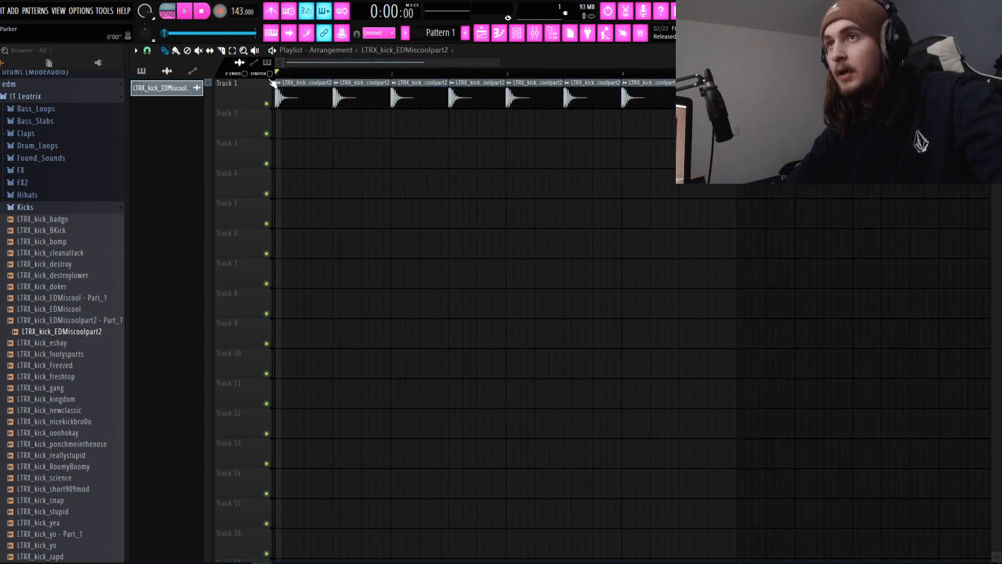
key("space")
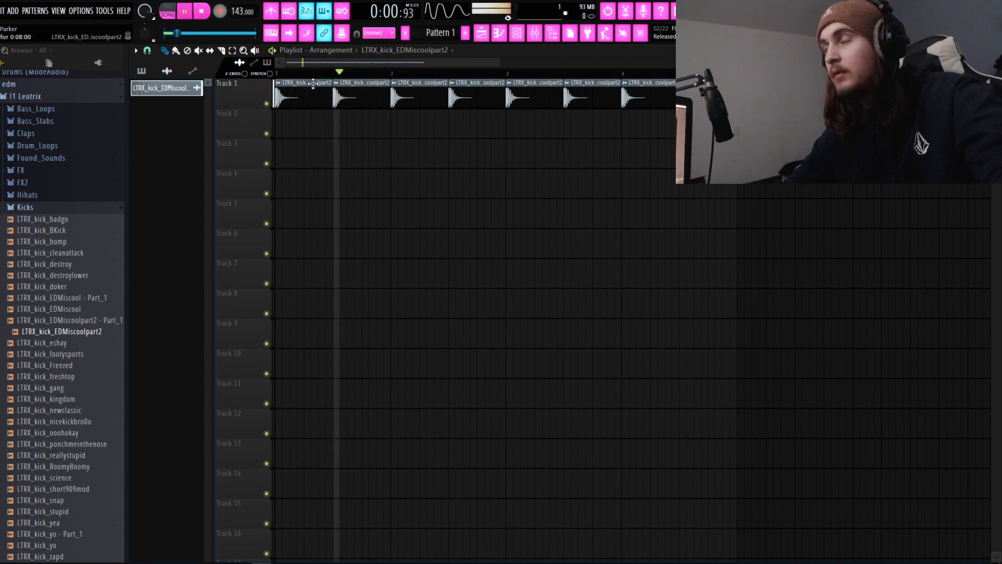
scroll(320, 134, "down", 3)
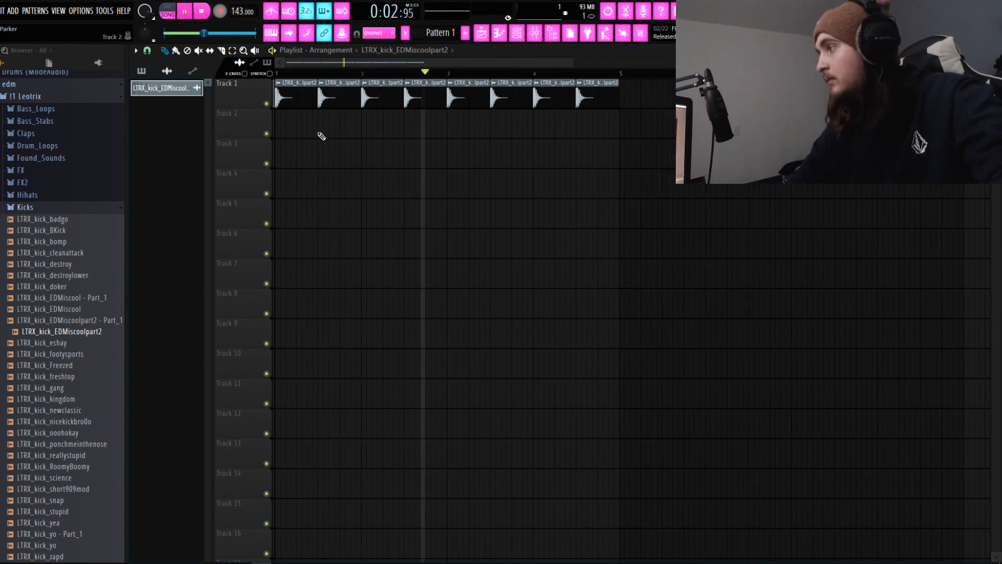
key("space")
Place LTRX_hat_hinoise from the Hihats folder at the start of Track 3 and trim the clip to a quarter bar
left_click(65, 196)
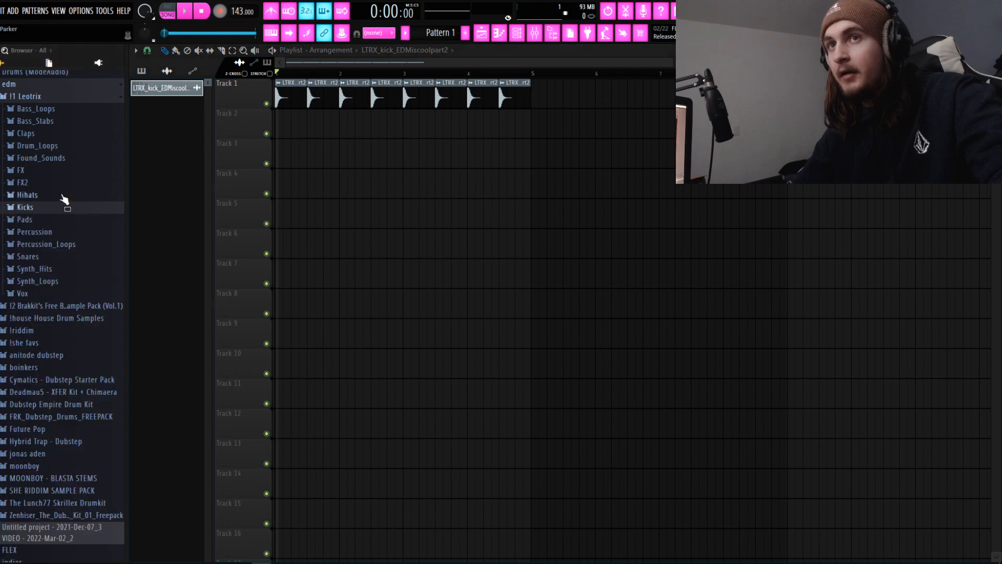
left_click(64, 307)
left_click(54, 274)
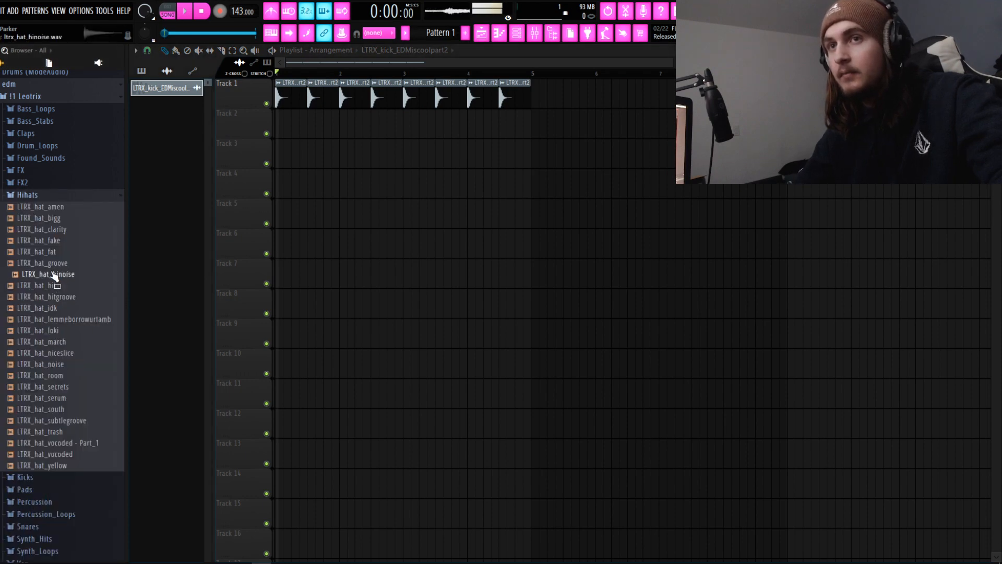
left_click_drag(54, 274, 282, 155)
scroll(308, 146, "up", 5)
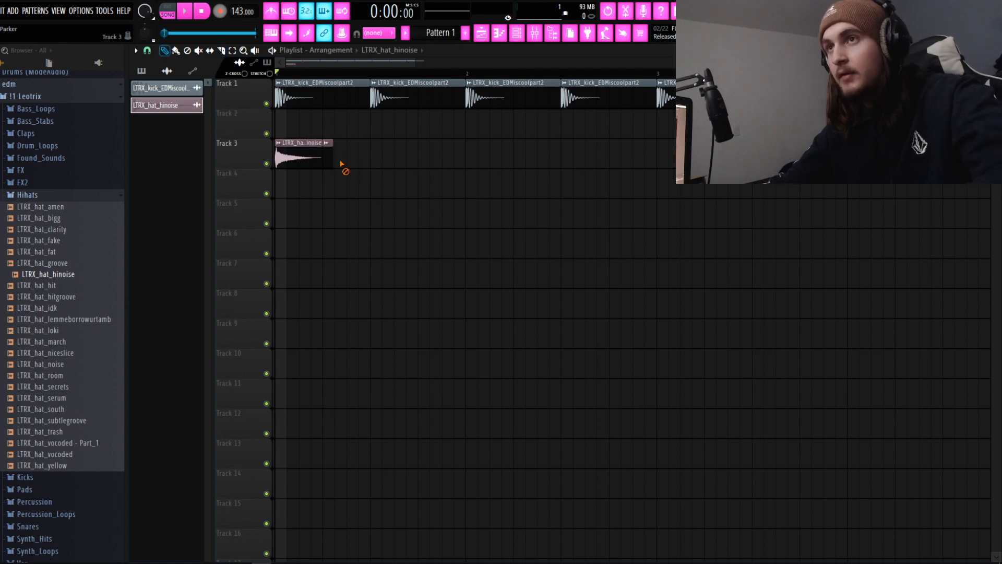
right_click(329, 160)
left_click_drag(349, 163, 303, 157)
Repeat the trimmed hi-hat clip along Track 3 every quarter bar across the four bars
key("ctrl+b")
key("ctrl+b")
key("ctrl+b")
scroll(429, 199, "down", 3)
key("ctrl+b")
key("ctrl+b")
key("ctrl+b")
key("ctrl+b")
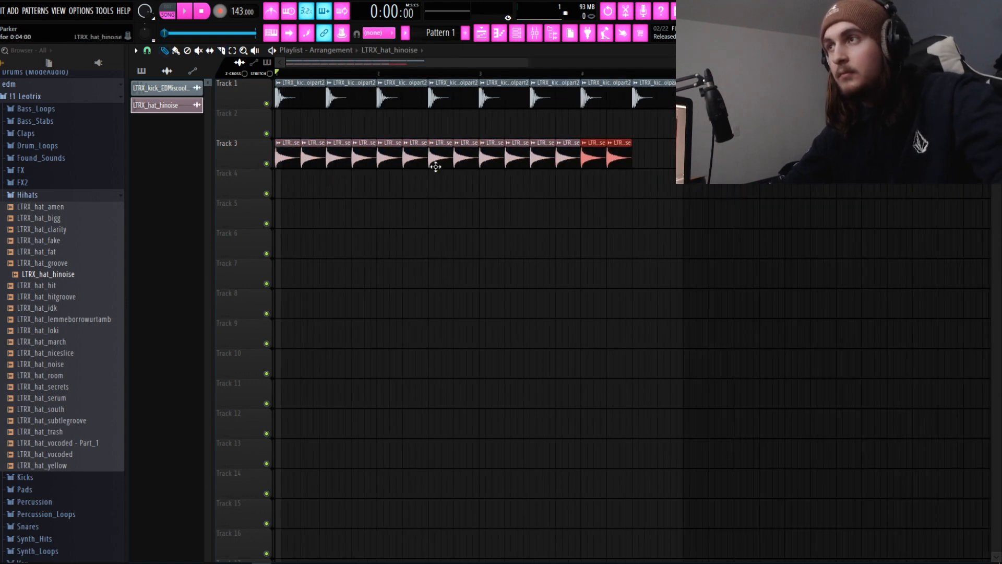
Lower the channel volume of the LTRX_hat_hinoise sample while playing the arrangement
key("space")
double_click(436, 166)
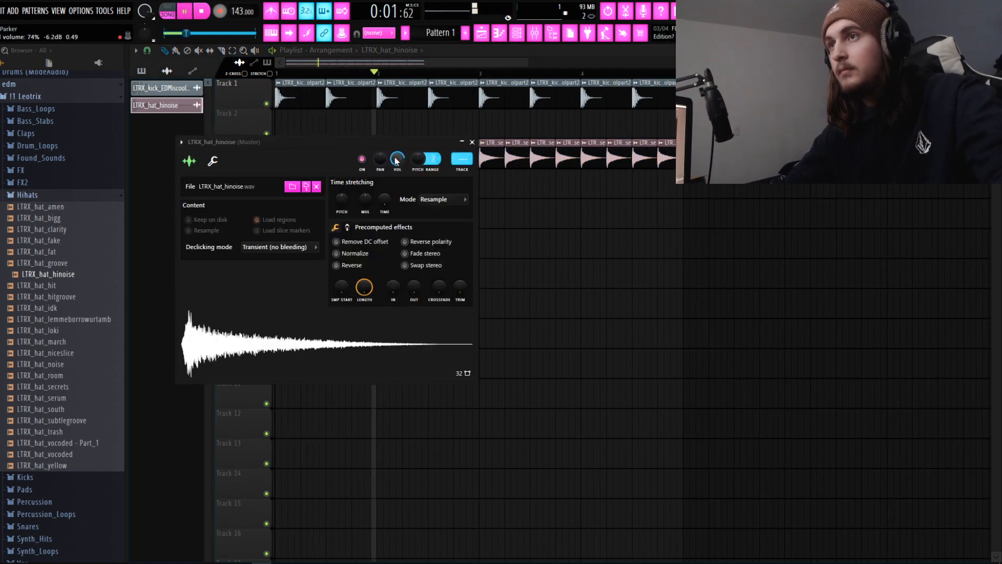
left_click_drag(395, 160, 395, 167)
left_click(472, 142)
scroll(385, 66, "up", 2)
key("space")
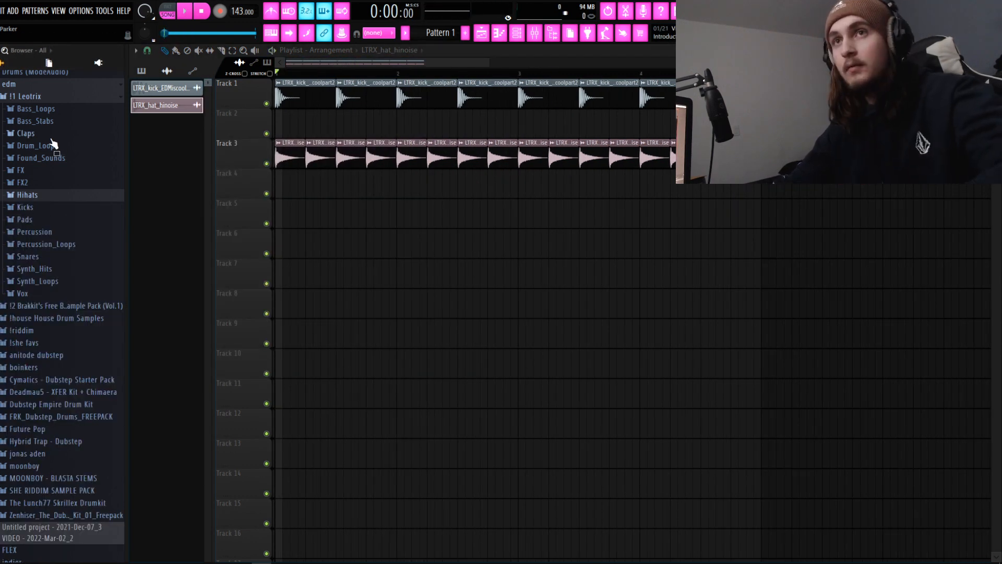
Audition clap samples such as lilhit, digital2, clurbded and drunkalien from the Leotrix Claps folder
left_click(46, 133)
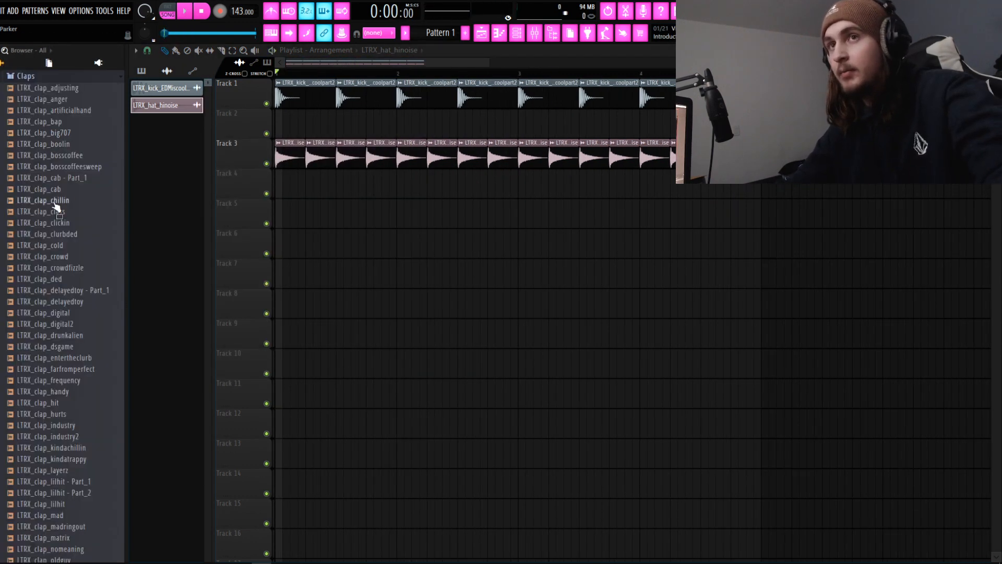
left_click(71, 493)
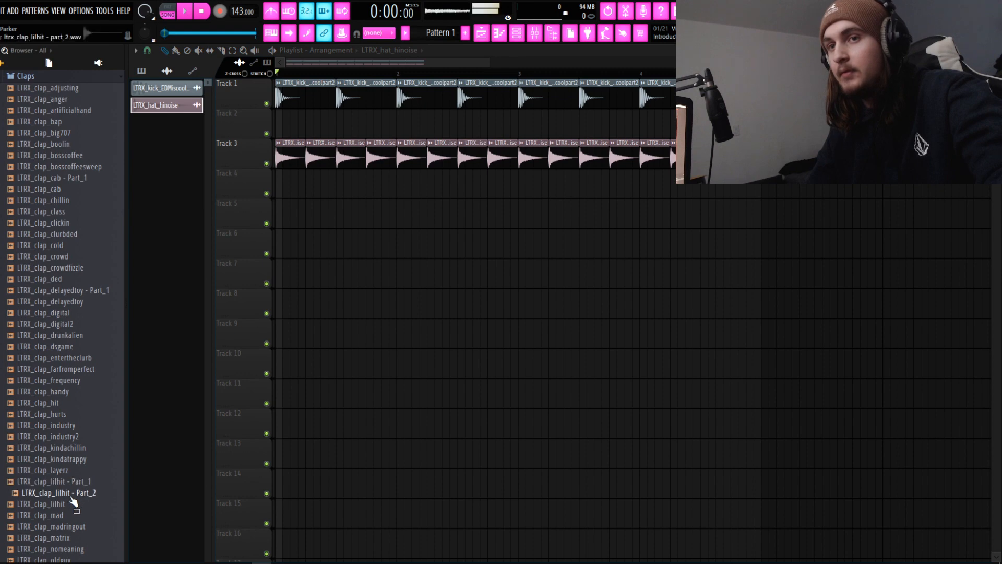
left_click(68, 483)
left_click(61, 326)
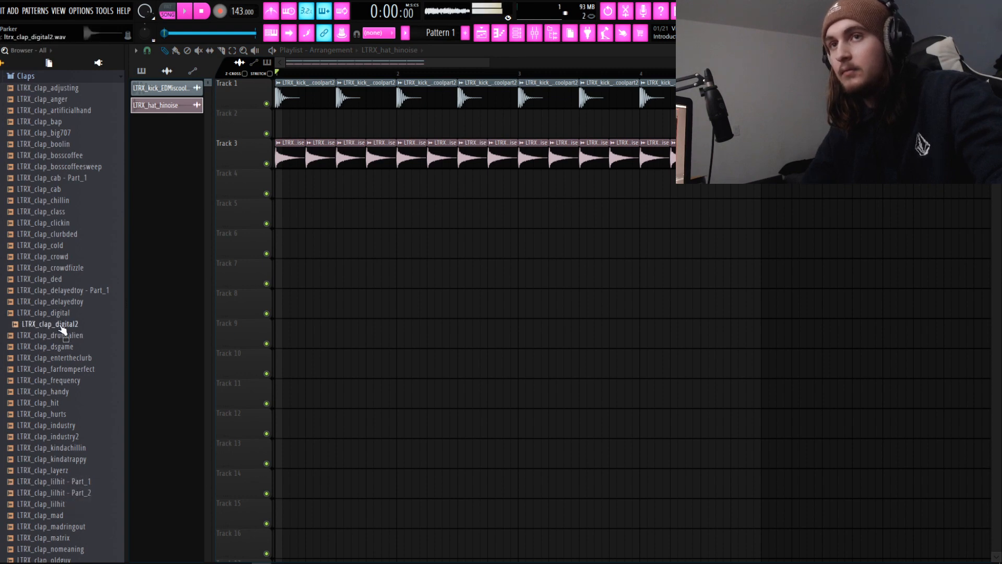
left_click(62, 235)
left_click(75, 314)
left_click(71, 324)
left_click(67, 337)
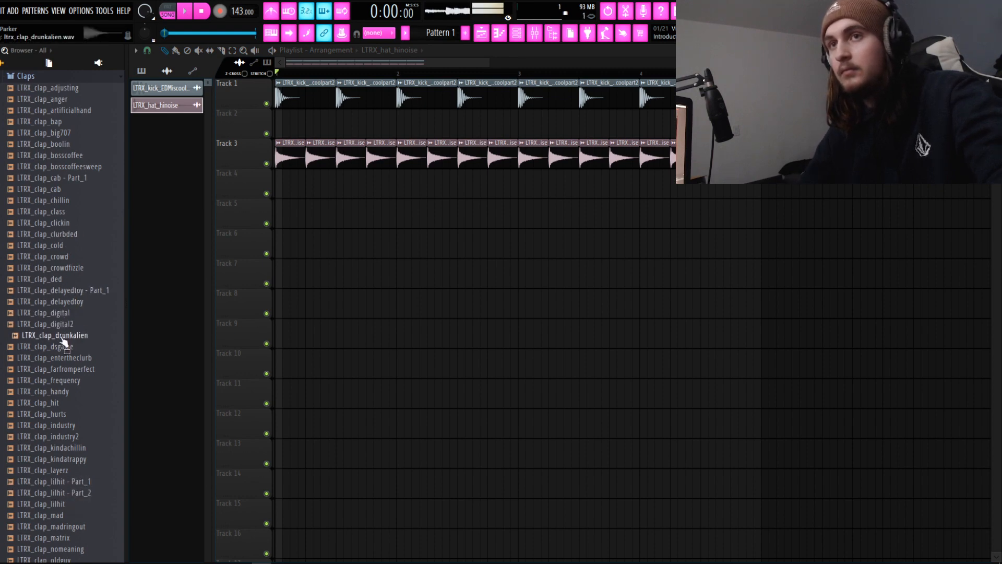
Place LTRX_clap_digital2 on Track 5 under the second kick and lower its channel volume to about 64%
left_click_drag(61, 325, 338, 216)
key("space")
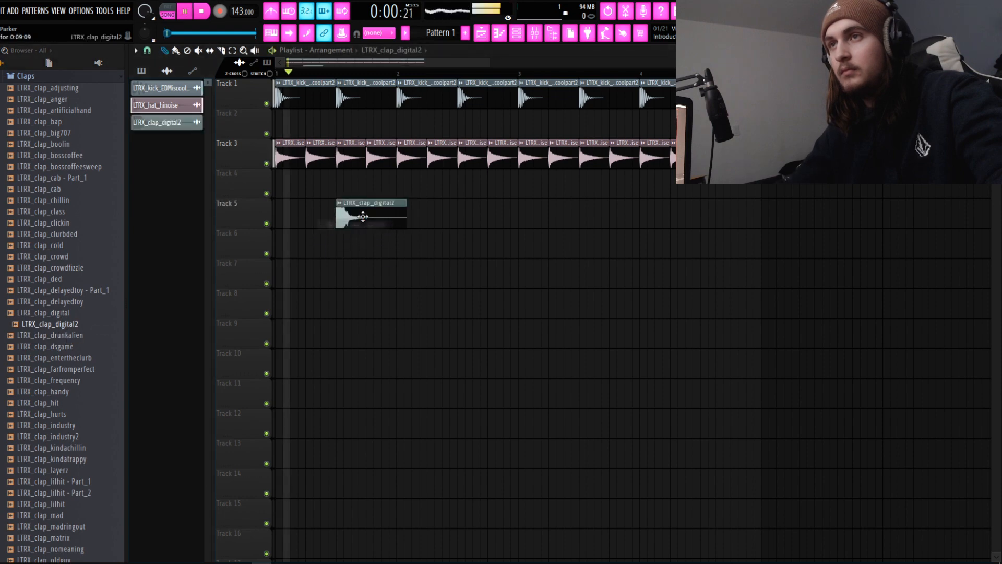
double_click(390, 220)
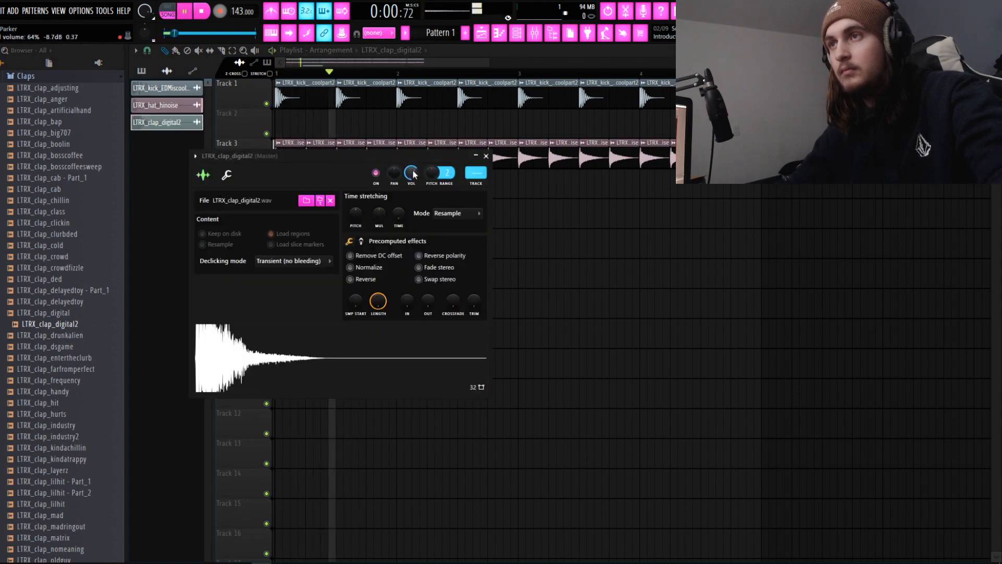
left_click(486, 155)
Repeat the digital2 clap on Track 5 under every second kick and trim the last clip at the start of bar 5
left_click(469, 214)
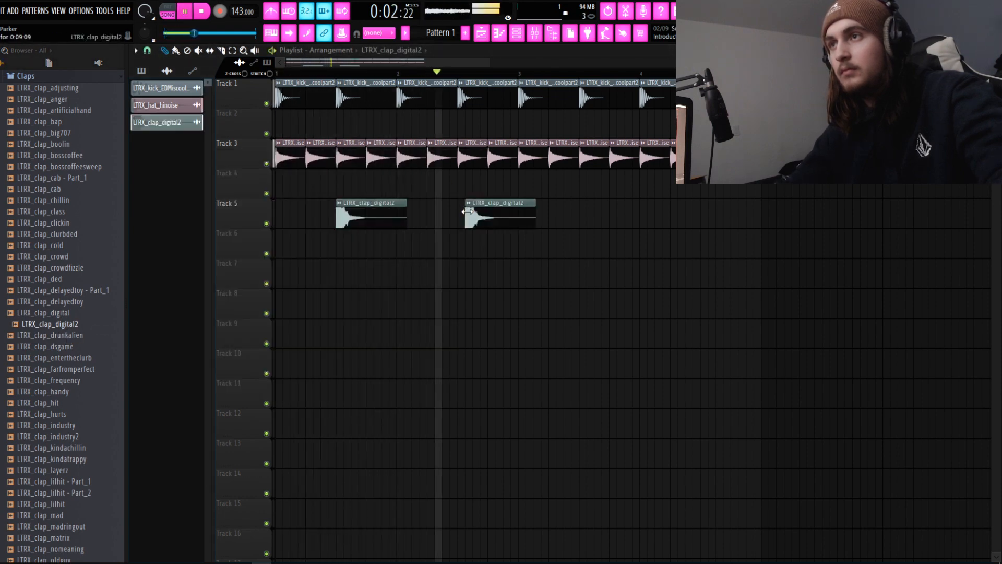
left_click(588, 214)
left_click(698, 214)
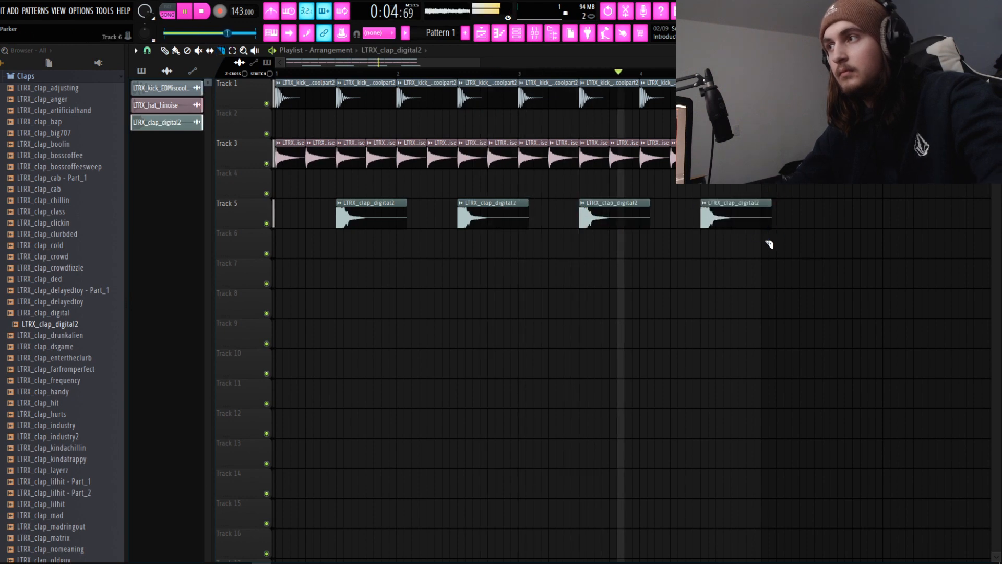
key("space")
Audition further clap samples and place LTRX_clap_spectral2 on Track 6 beneath the first digital2 clap
scroll(63, 496, "down", 8)
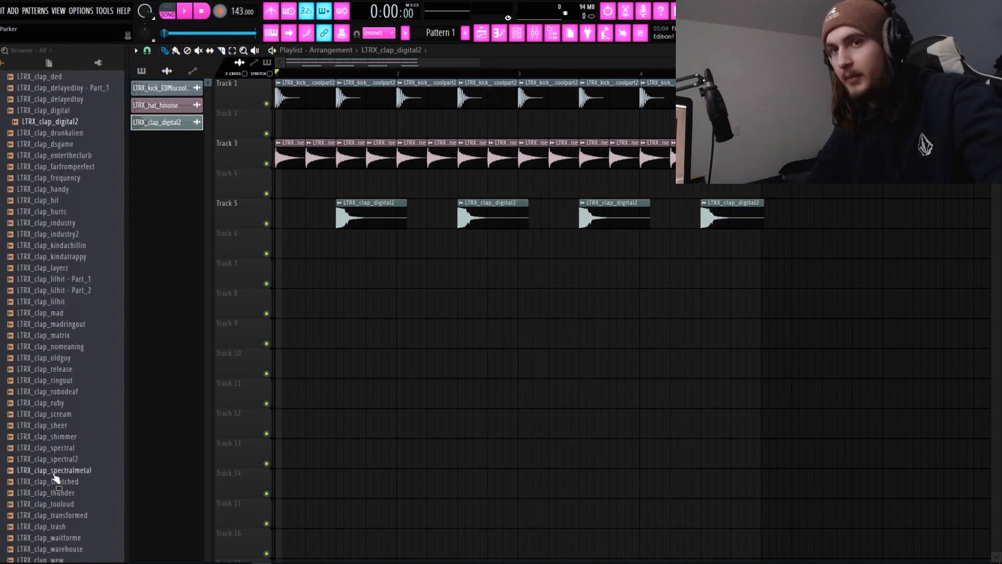
left_click(60, 392)
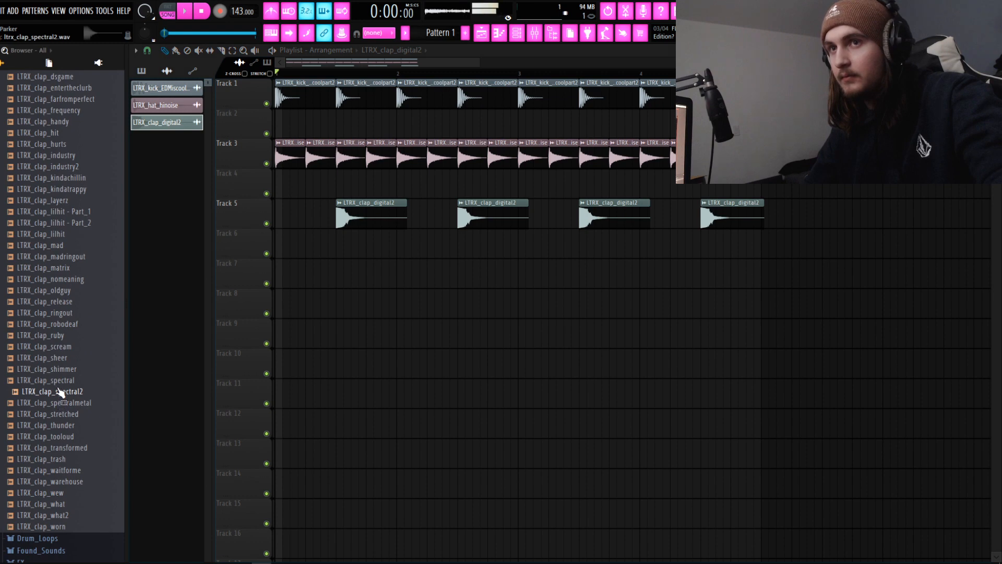
left_click_drag(74, 384, 361, 249)
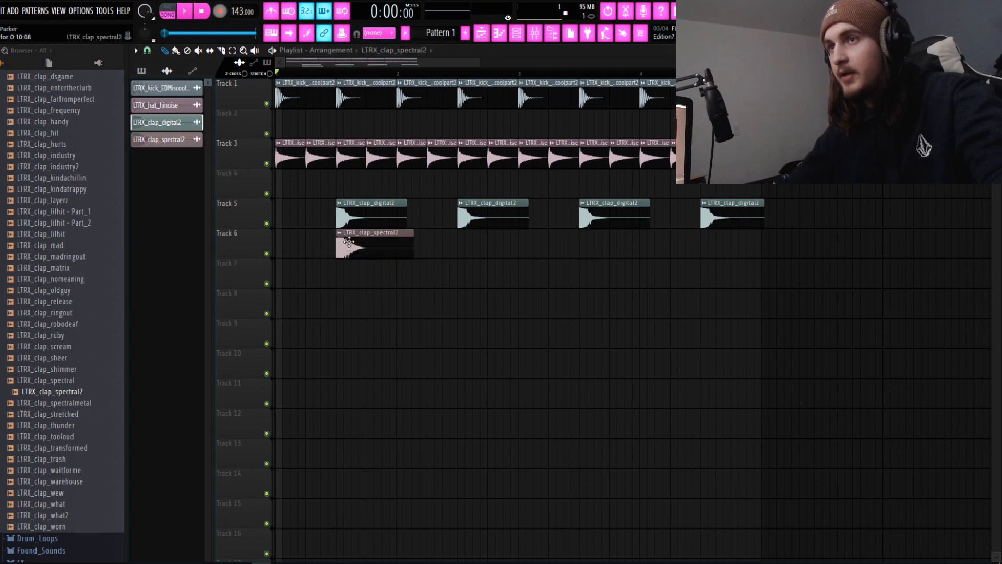
Add a fade-out to the LTRX_clap_digital2 sample by raising its Out setting
double_click(357, 215)
left_click_drag(427, 302, 420, 241)
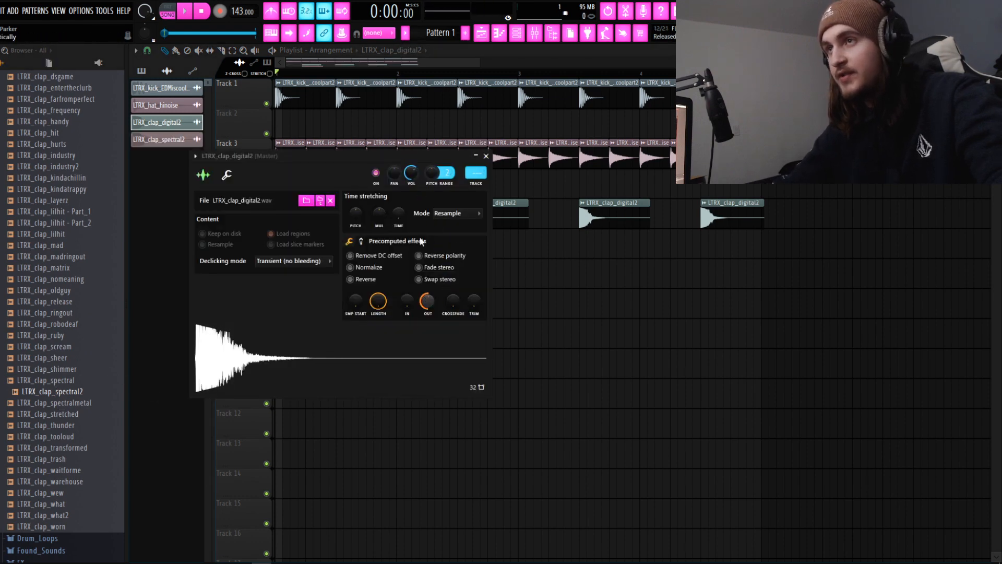
left_click(486, 156)
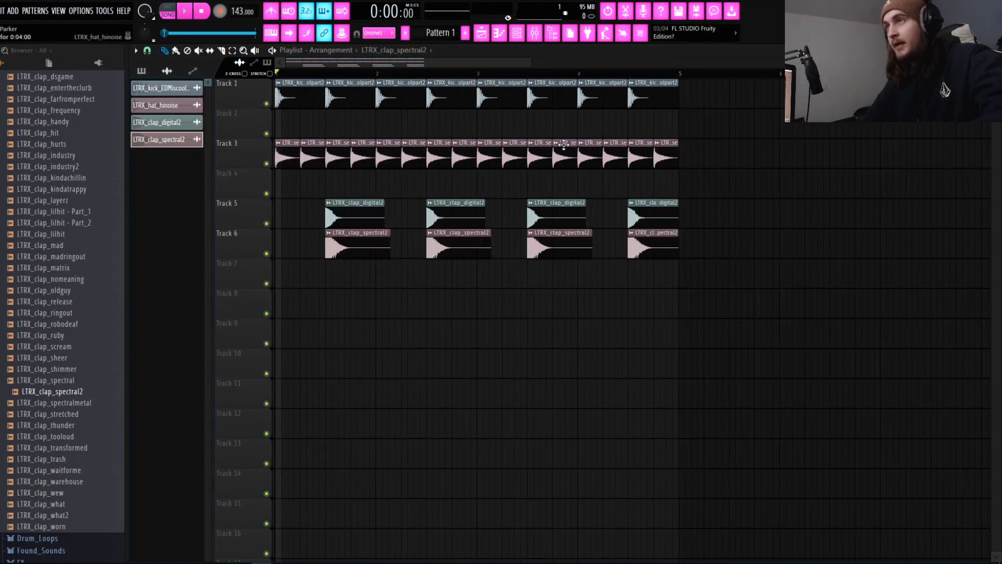
scroll(488, 289, "down", 1)
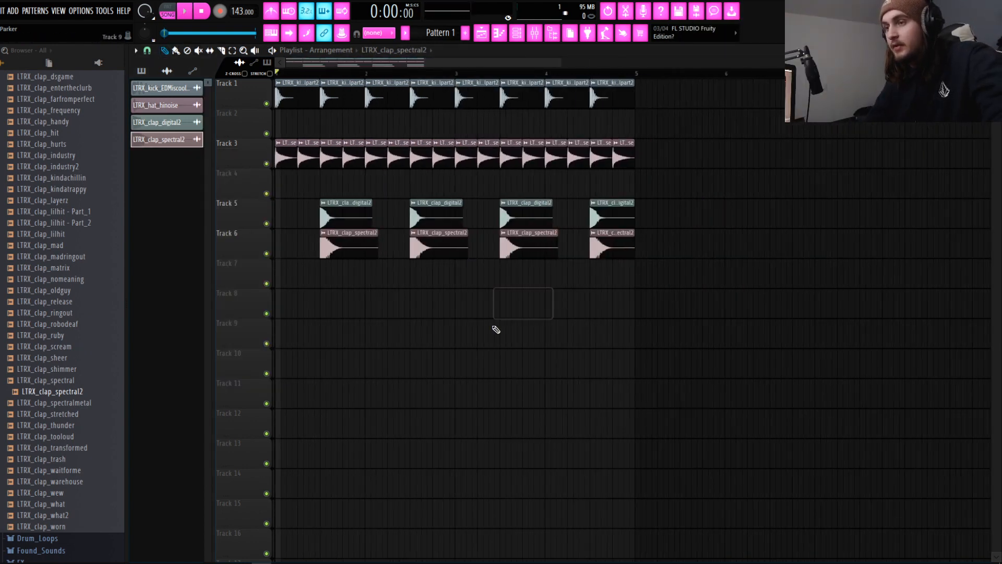
left_click(534, 324)
right_click(550, 322)
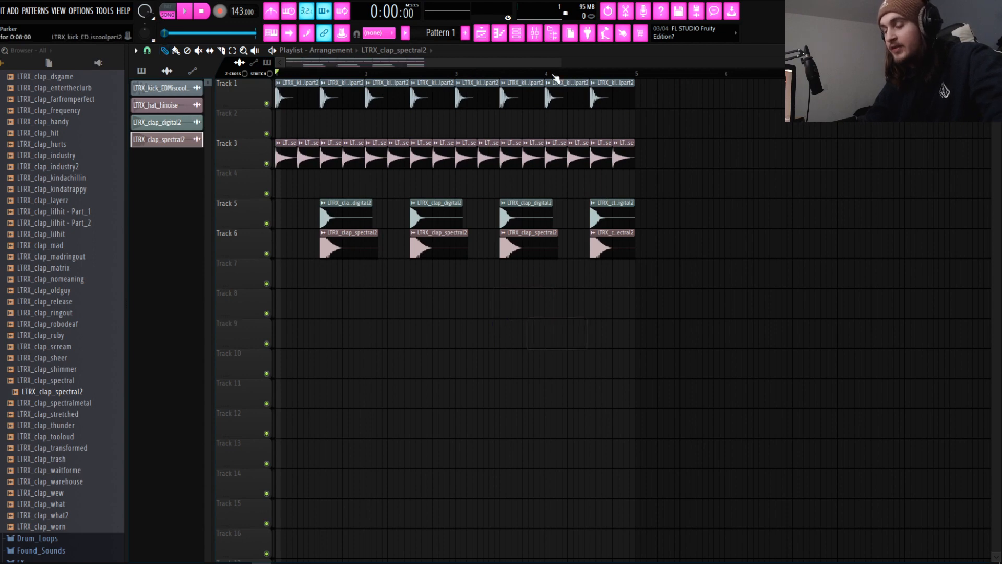
Open the mixer
left_click(538, 31)
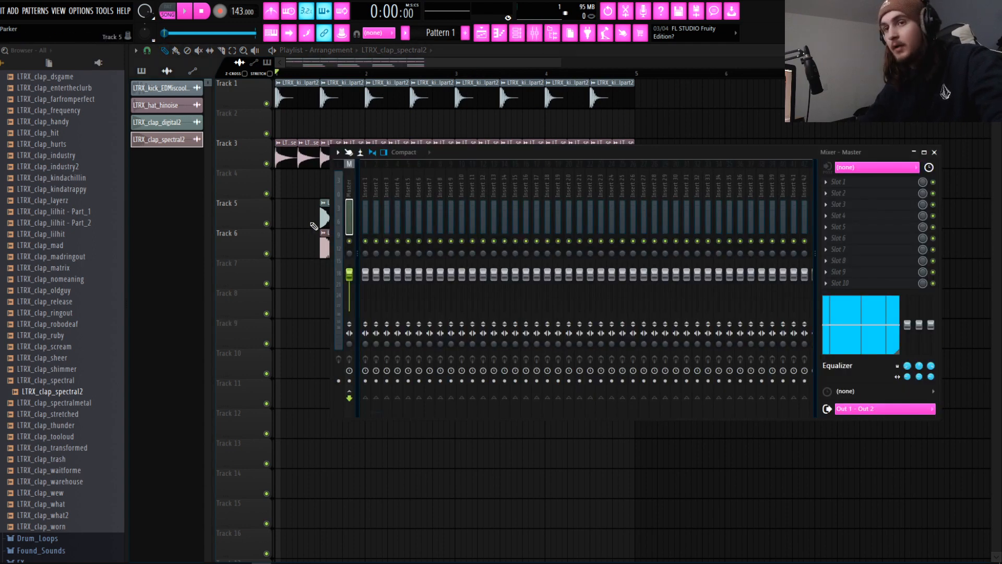
Move the mixer clear of the clips and dock mixer tracks Insert 1 and Insert 2 to the left group
left_click_drag(624, 152, 699, 199)
left_click(437, 234)
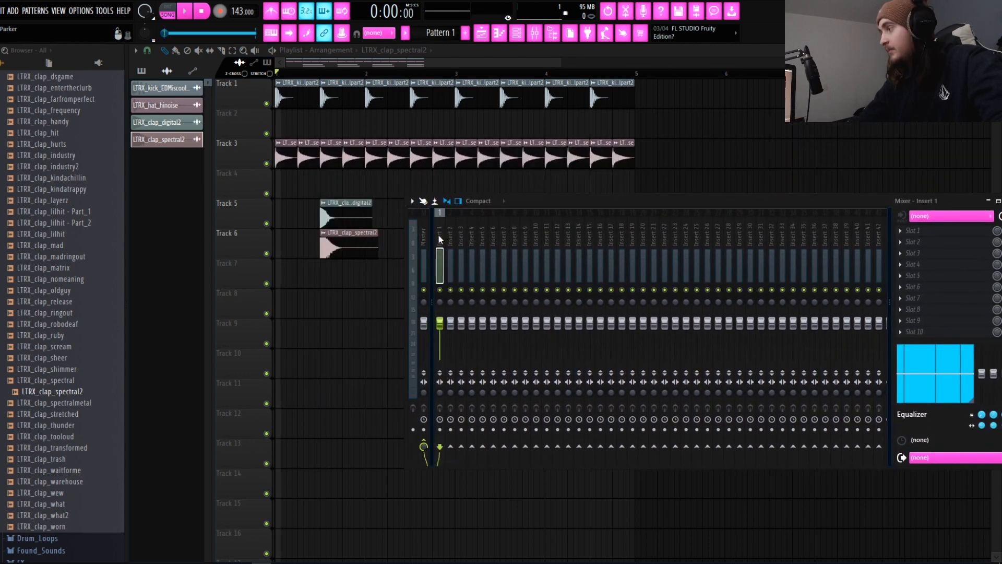
right_click(440, 236)
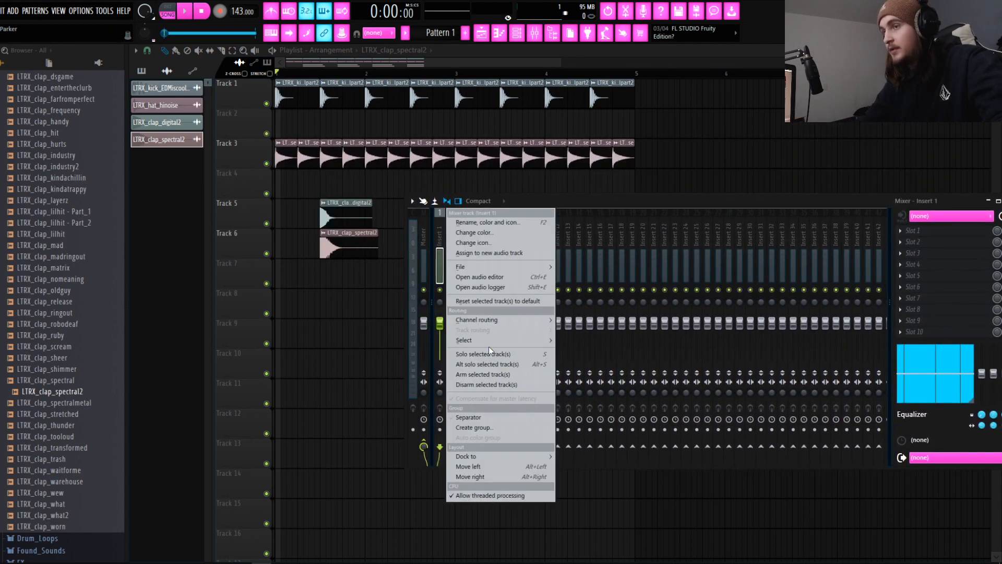
mouse_move(508, 456)
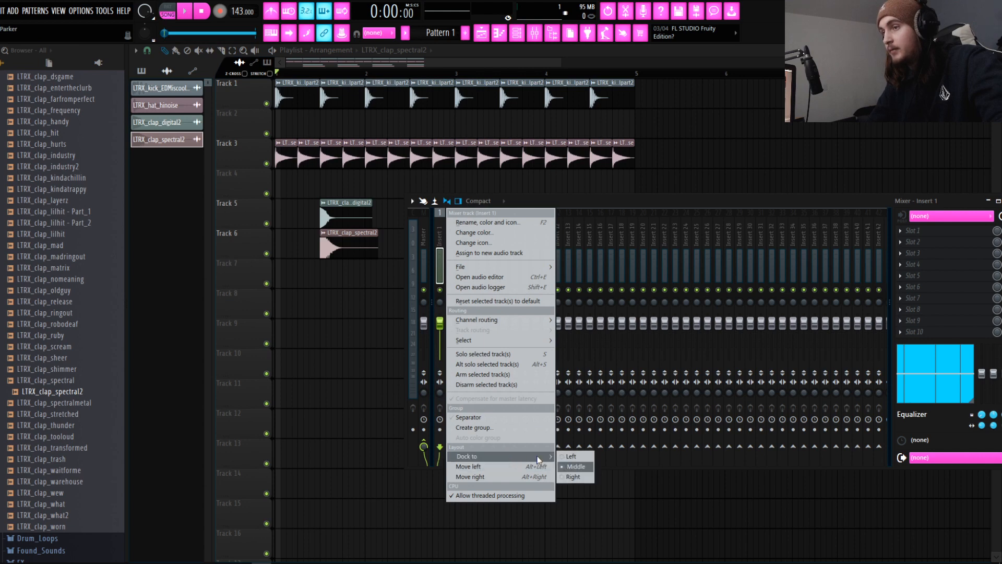
left_click(572, 455)
right_click(452, 252)
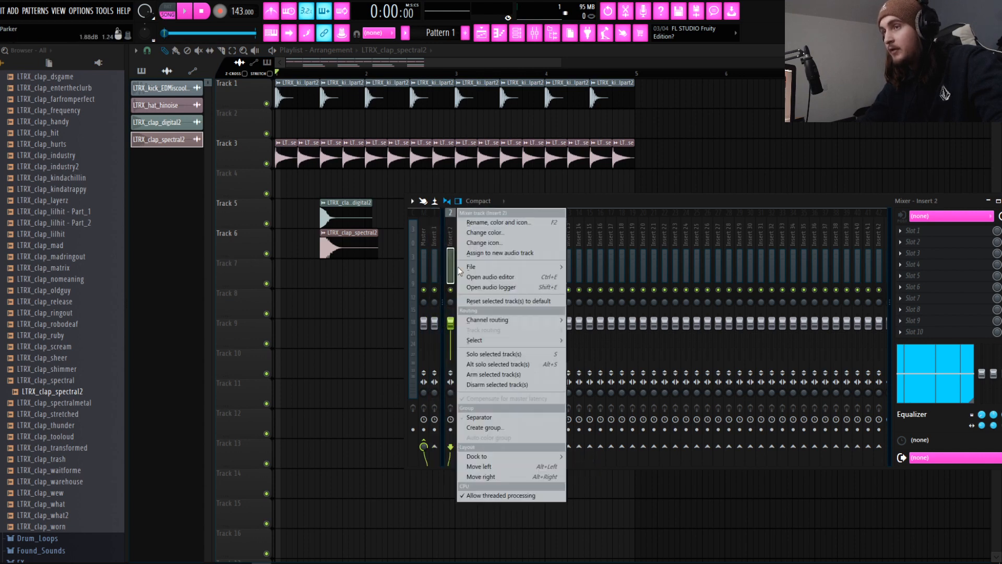
mouse_move(525, 454)
left_click(577, 456)
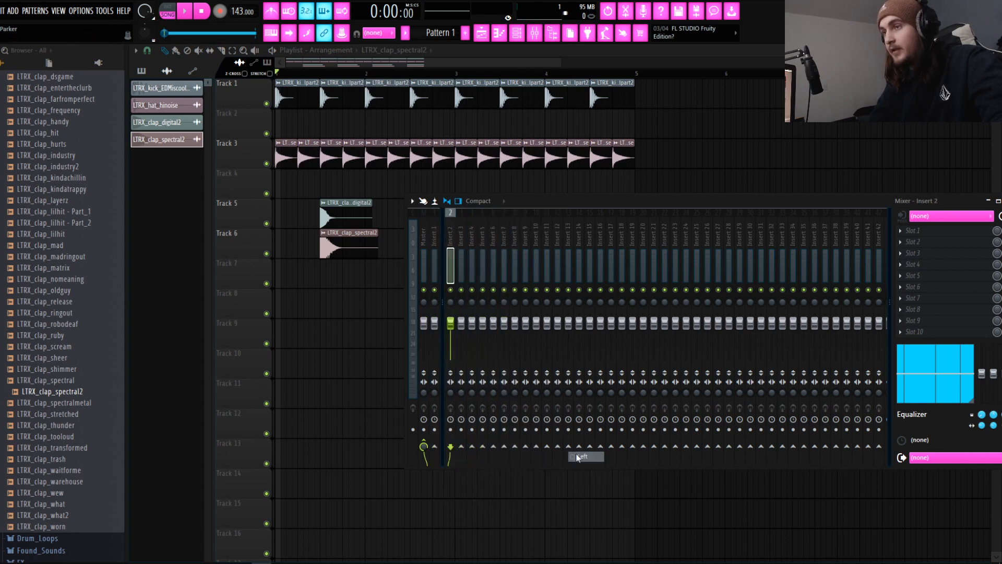
left_click(432, 267)
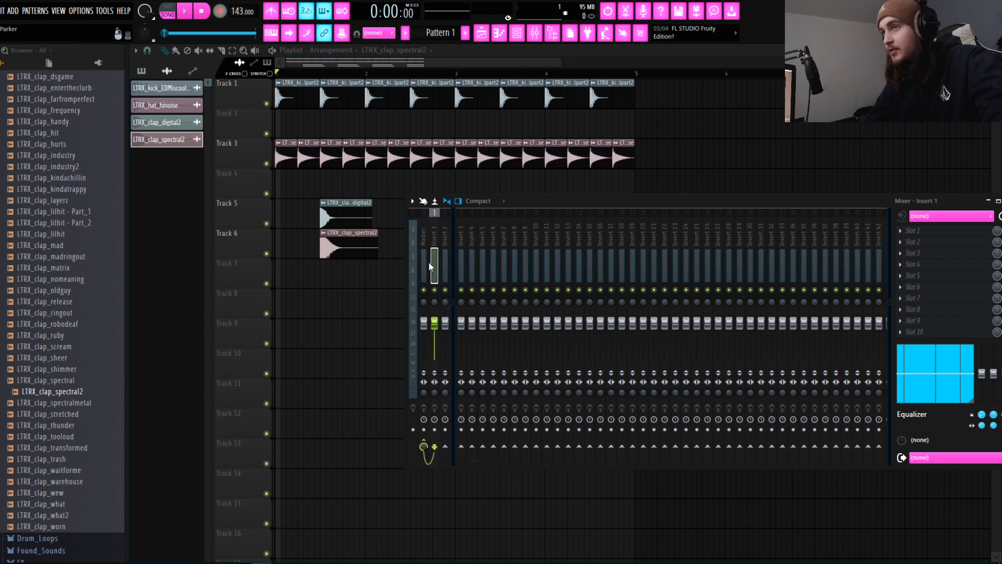
left_click(424, 267)
left_click(436, 263)
Assign the kick, hat, digital2 clap and spectral2 clap samples to mixer tracks 3, 4, 5 and 6 respectively
double_click(510, 97)
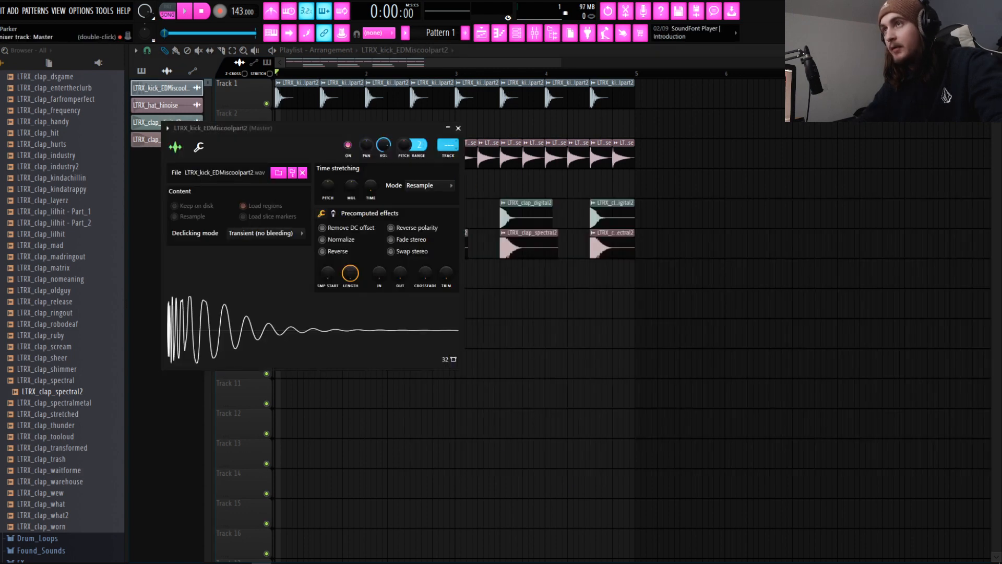
double_click(478, 150)
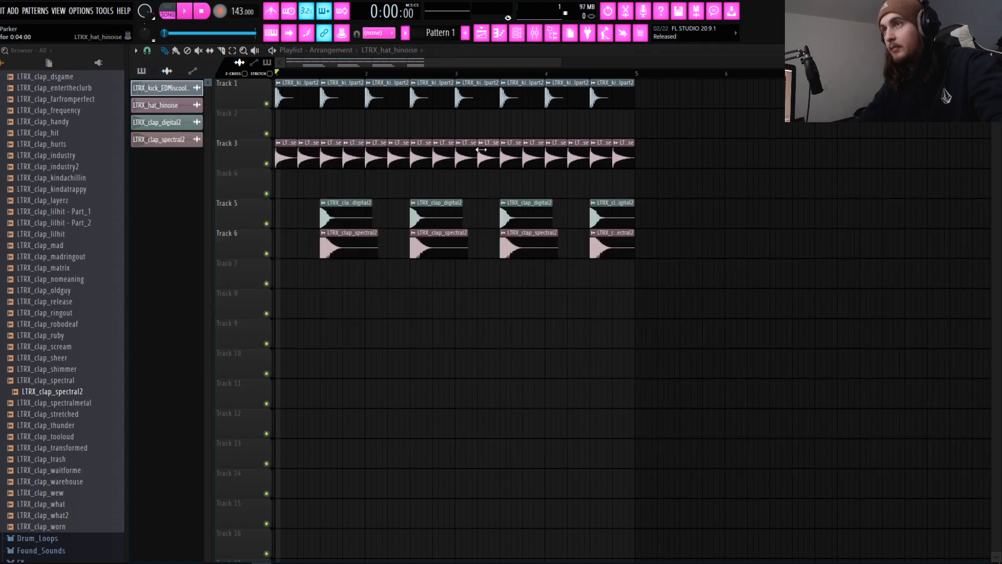
left_click(524, 198)
right_click(524, 196)
double_click(525, 212)
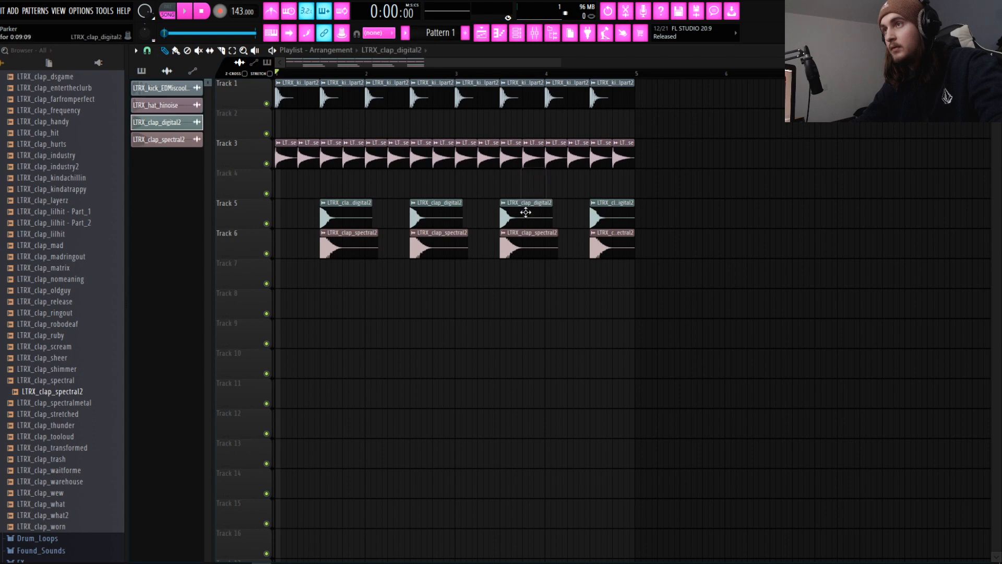
scroll(476, 172, "up", 3)
double_click(518, 238)
scroll(489, 187, "up", 6)
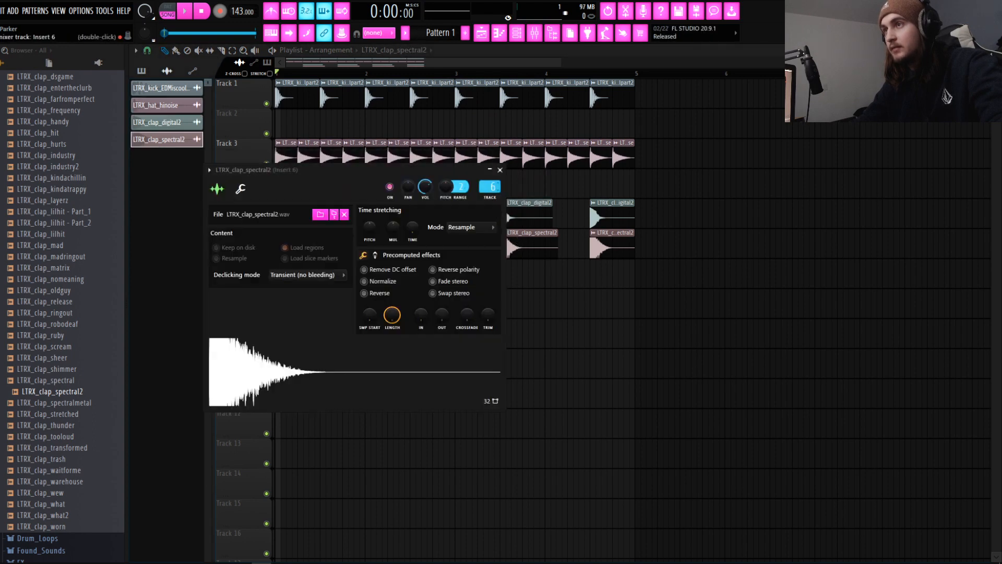
Reopen the mixer, play the arrangement briefly and look over the sample tracks Insert 3 to Insert 6
left_click(534, 33)
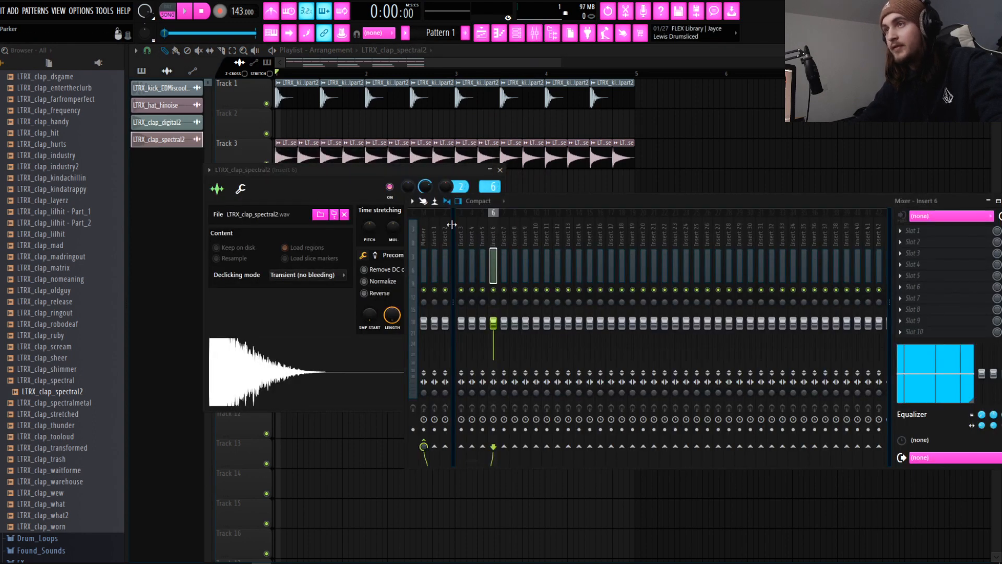
left_click(434, 228)
key("space")
key("space")
left_click(459, 230)
left_click(472, 232)
left_click(493, 234)
left_click(472, 254)
left_click(483, 260)
left_click(492, 262)
Route Inserts 3, 4, 5 and 6 to Insert 1 instead of the Master to form a drum bus
left_click(462, 259)
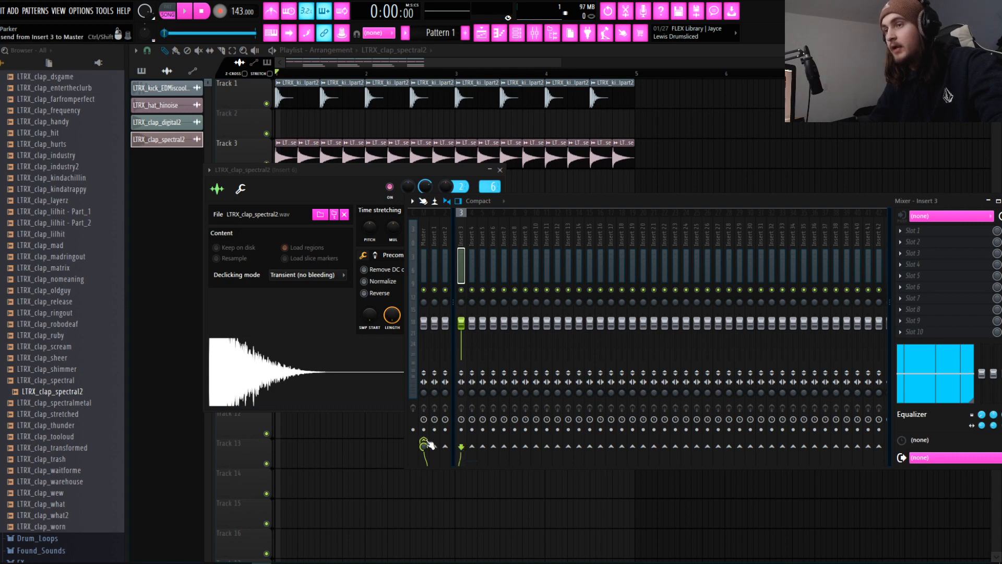
left_click(469, 265)
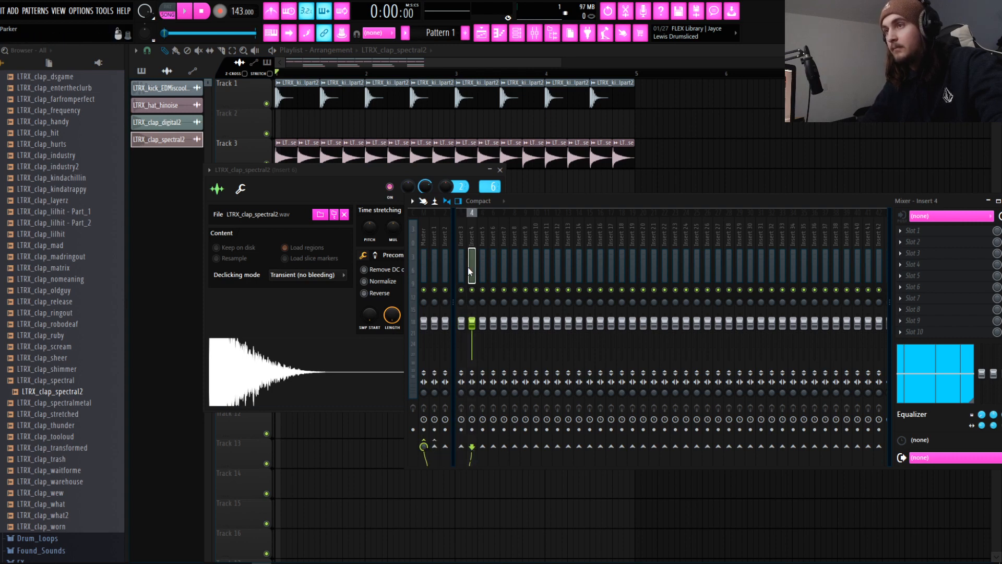
left_click(484, 294)
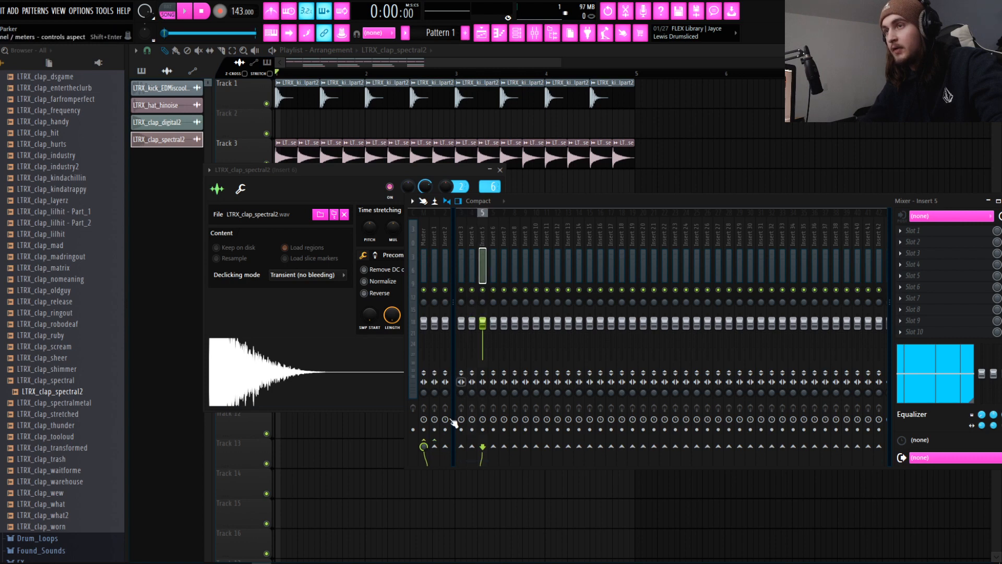
left_click(437, 262)
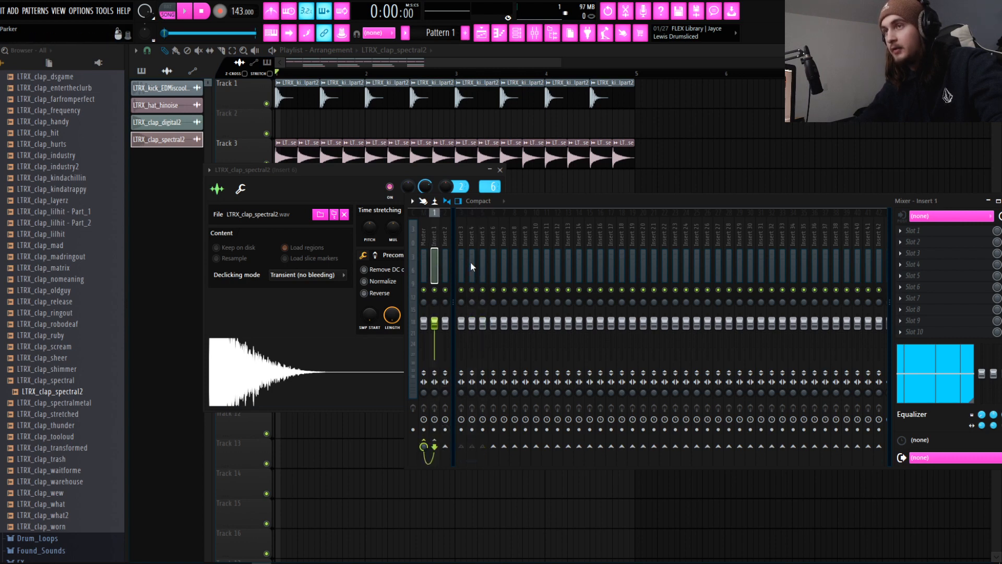
left_click(472, 261)
left_click(483, 258)
left_click(494, 257)
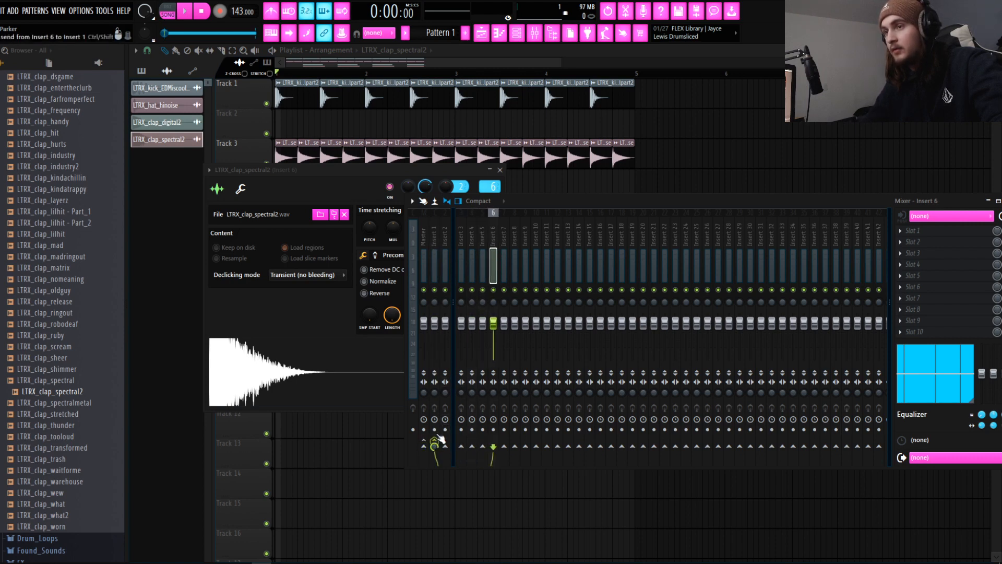
left_click(437, 267)
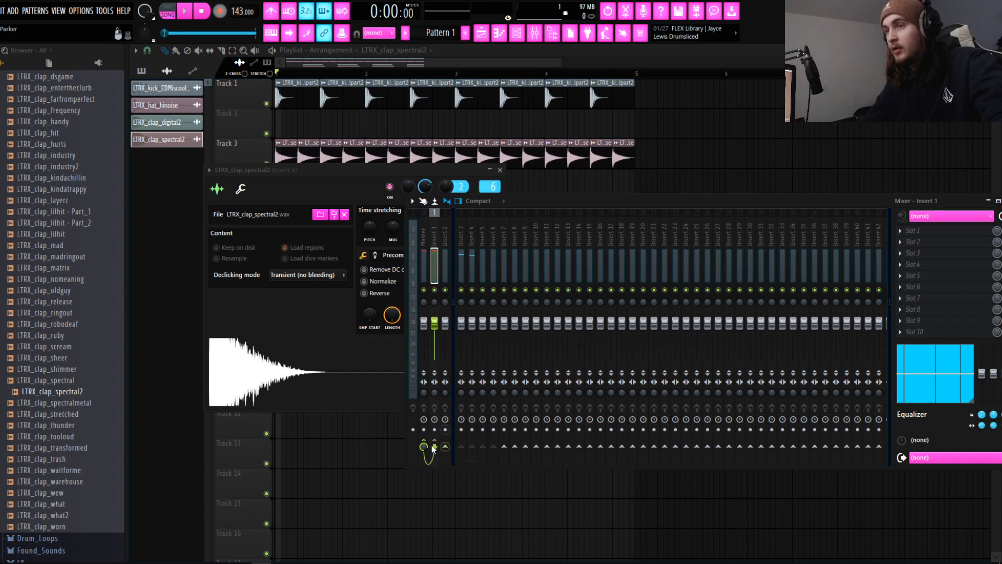
Check the output routing of Insert 1 and each drum track from Insert 3 to Insert 6
left_click(460, 257)
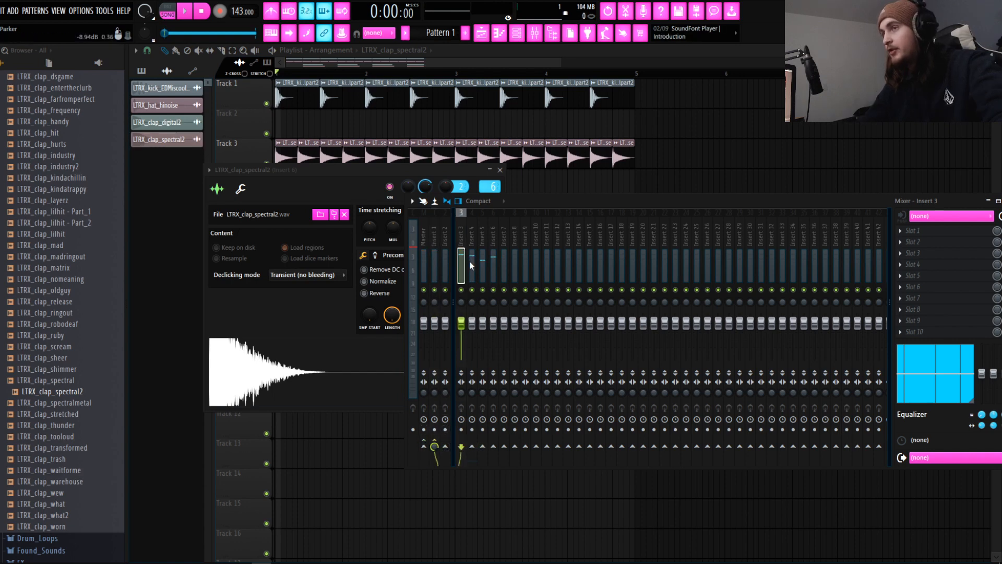
left_click(437, 263)
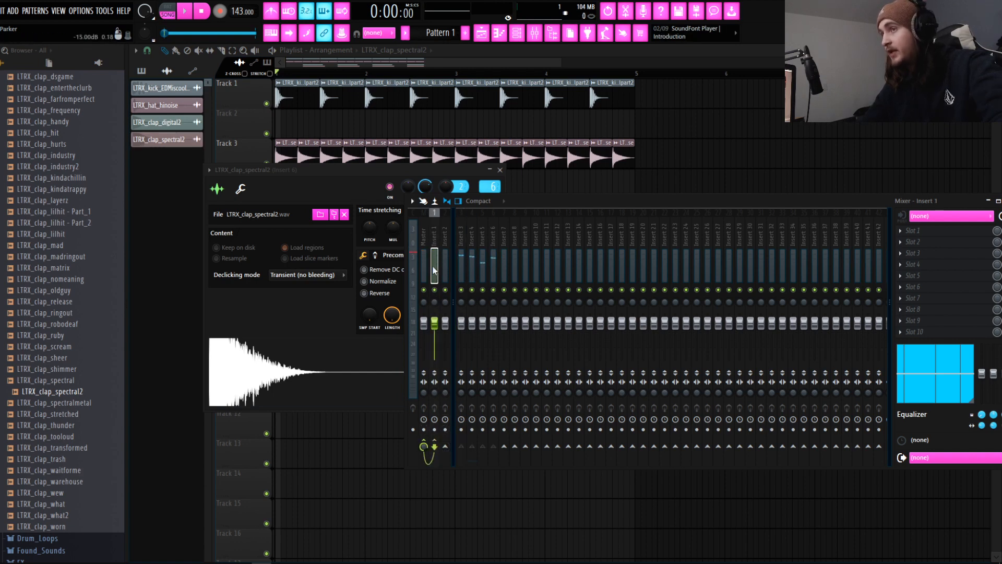
left_click(463, 260)
left_click(473, 262)
left_click(484, 263)
left_click(494, 262)
left_click(483, 262)
left_click(473, 263)
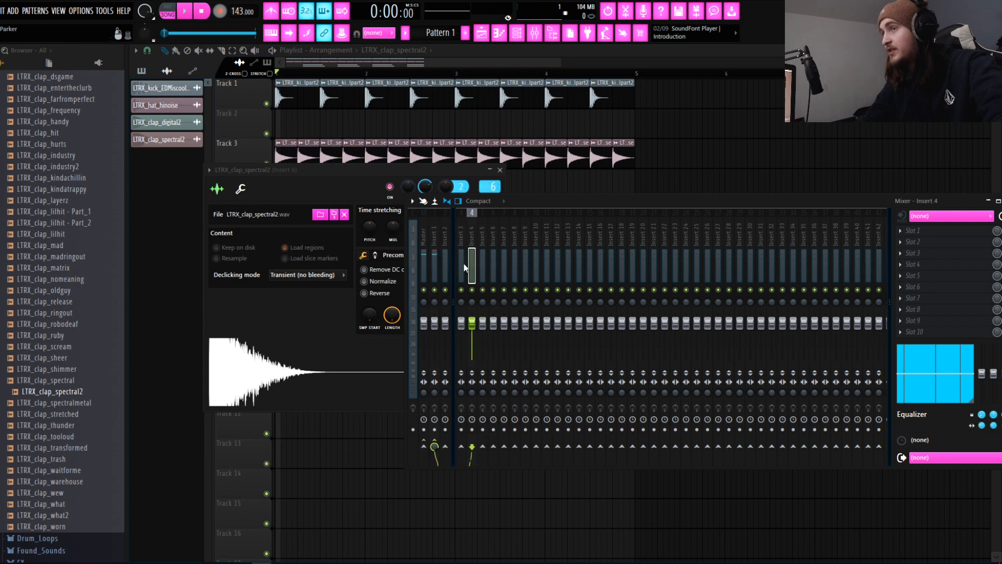
Load the Pancz plugin in the first effect slot of Insert 1 and reposition its window
left_click(434, 252)
left_click(911, 231)
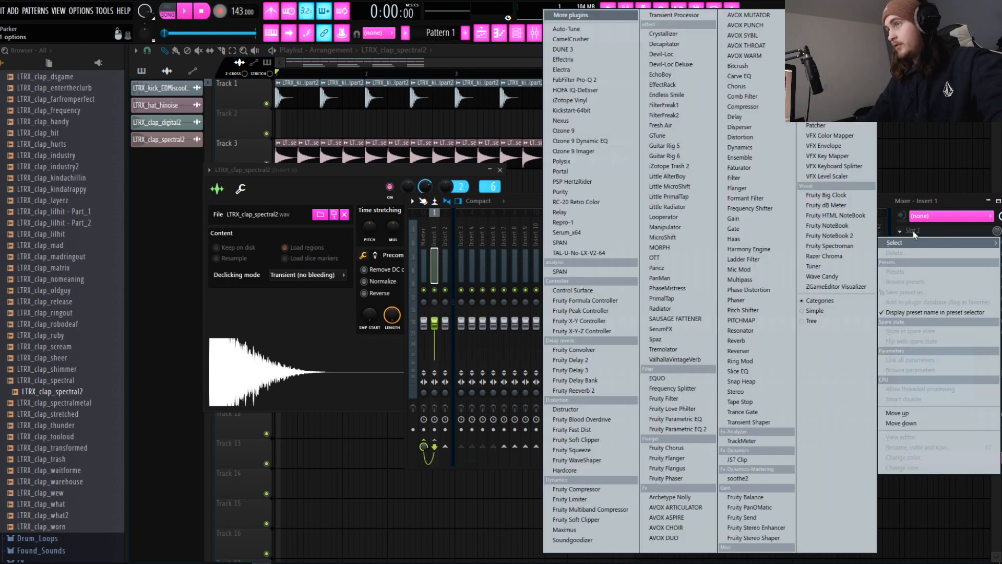
left_click(658, 268)
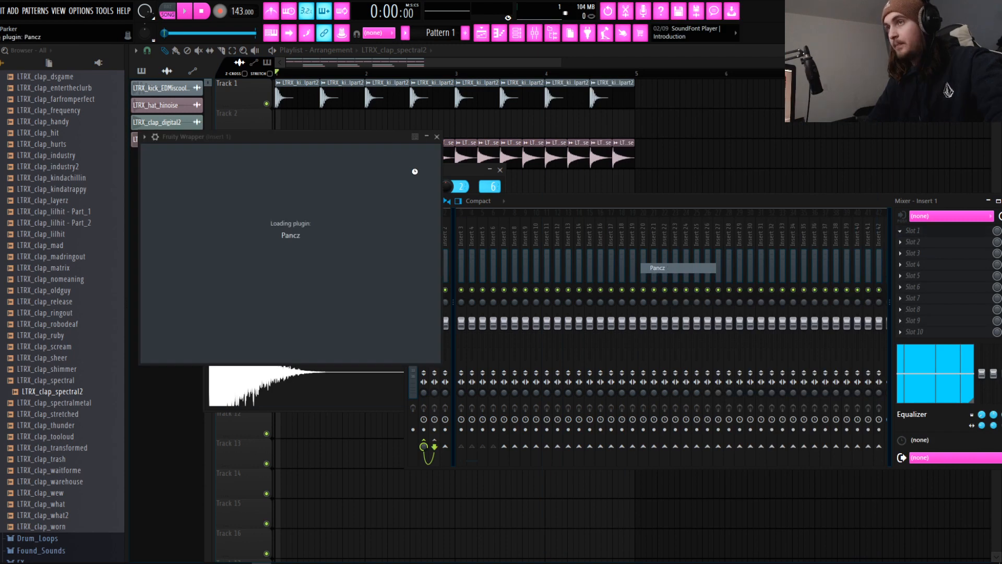
left_click_drag(343, 138, 484, 91)
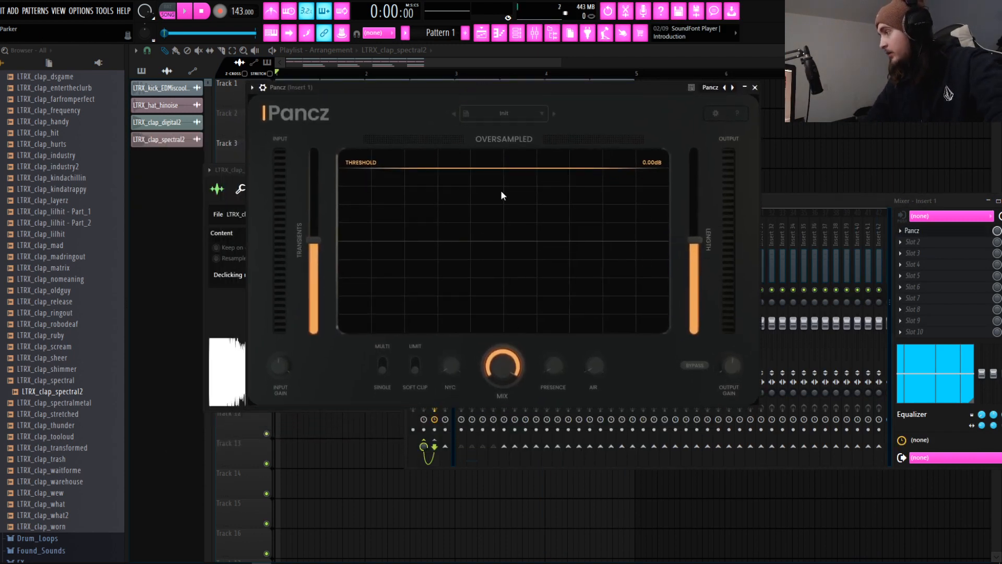
Play the drums while adjusting Pancz on Insert 1, lowering its threshold to -3.35 dB
key("space")
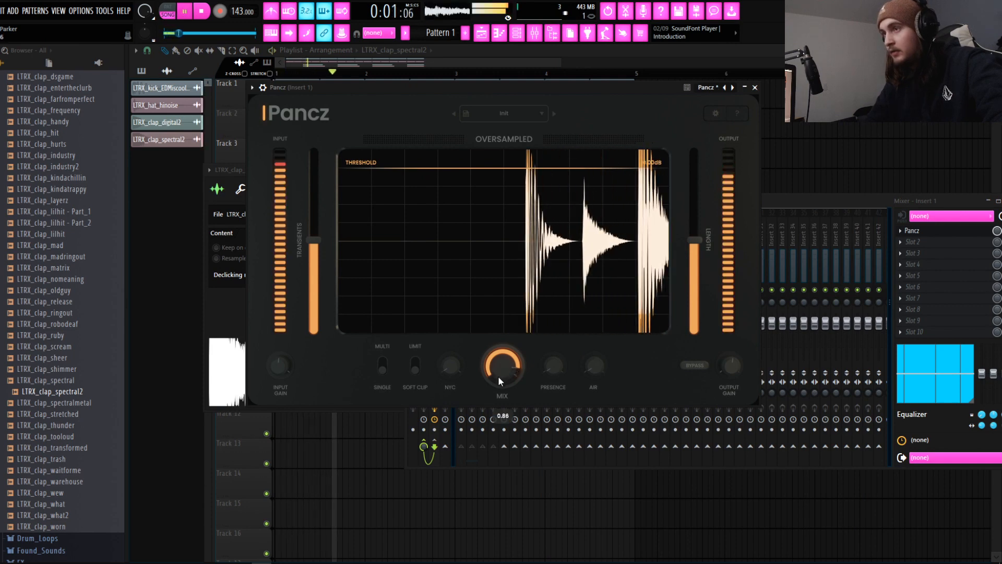
left_click_drag(490, 402, 514, 361)
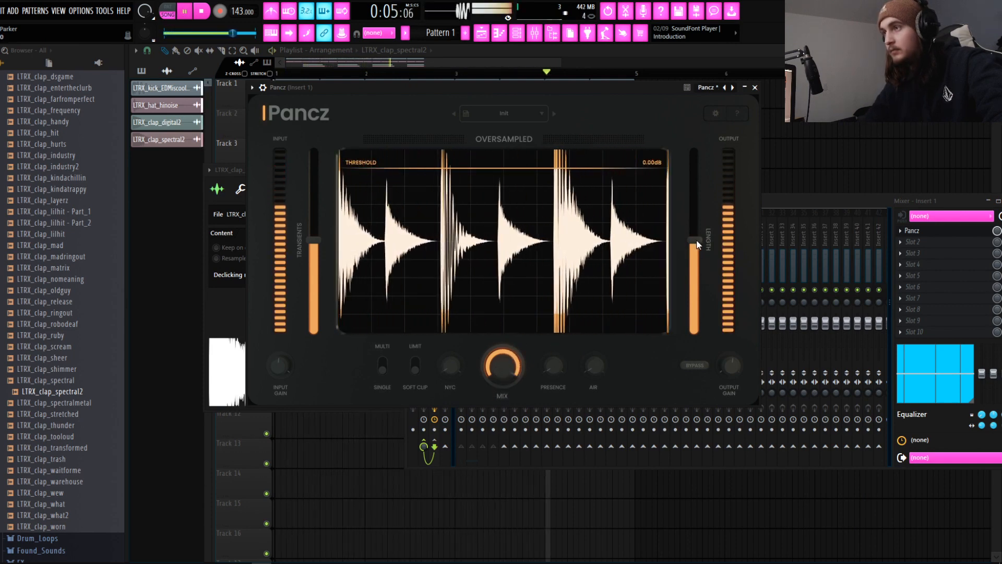
left_click_drag(695, 240, 695, 239)
left_click_drag(596, 189, 591, 236)
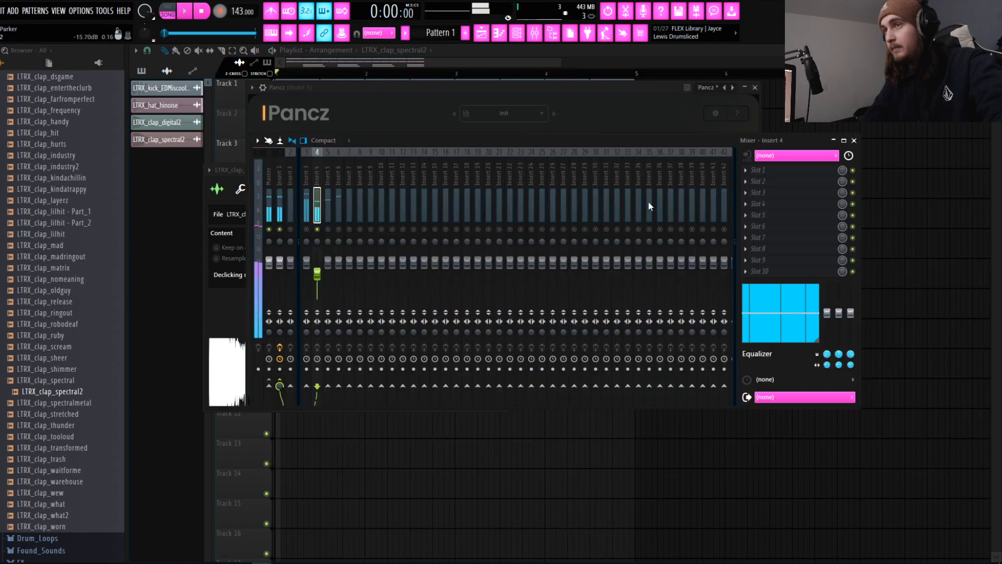
Load Transient Shaper in the first effect slot of Insert 4 and set its Attack to -45%
left_click(777, 170)
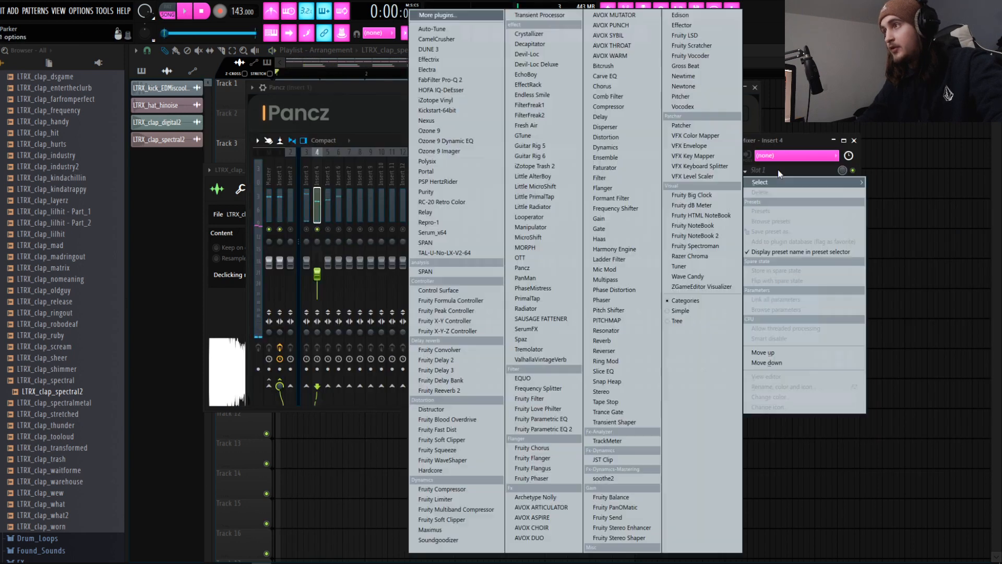
left_click(634, 420)
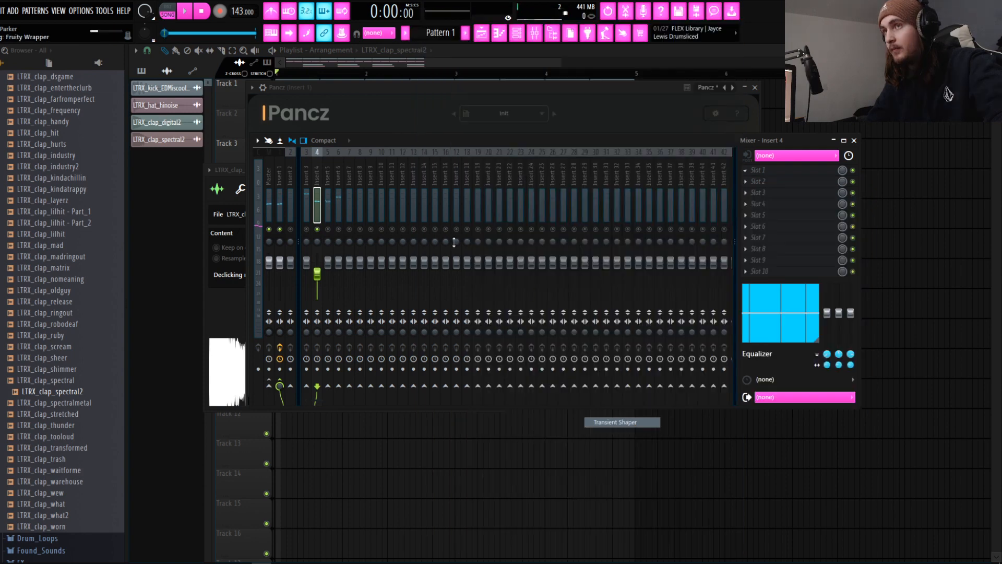
left_click_drag(247, 128, 463, 118)
left_click_drag(406, 175, 406, 193)
Audition the drums with Insert 4 soloed and unsoloed, stop playback and bring Pancz back to the front
key("space")
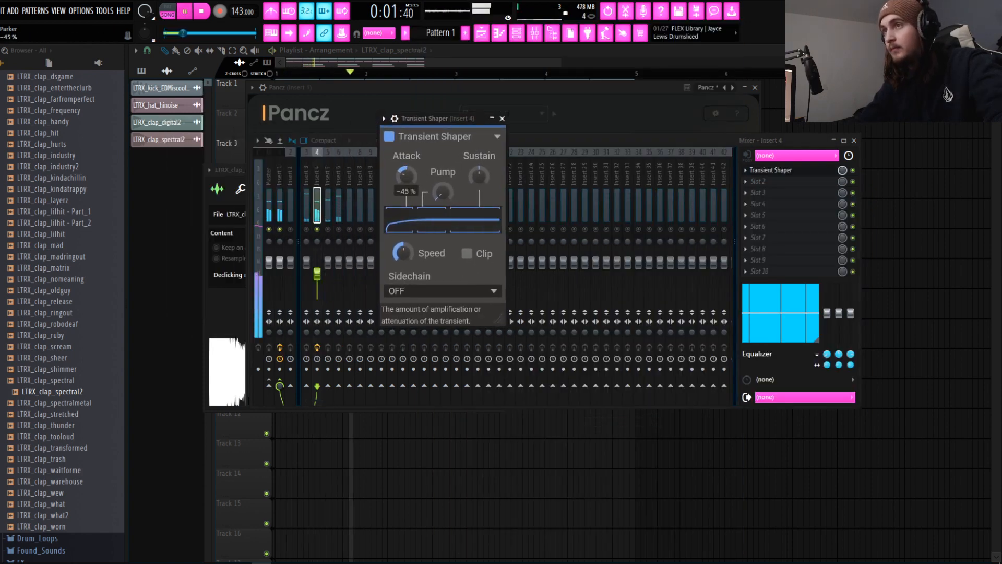
right_click(318, 230)
right_click(318, 230)
right_click(318, 230)
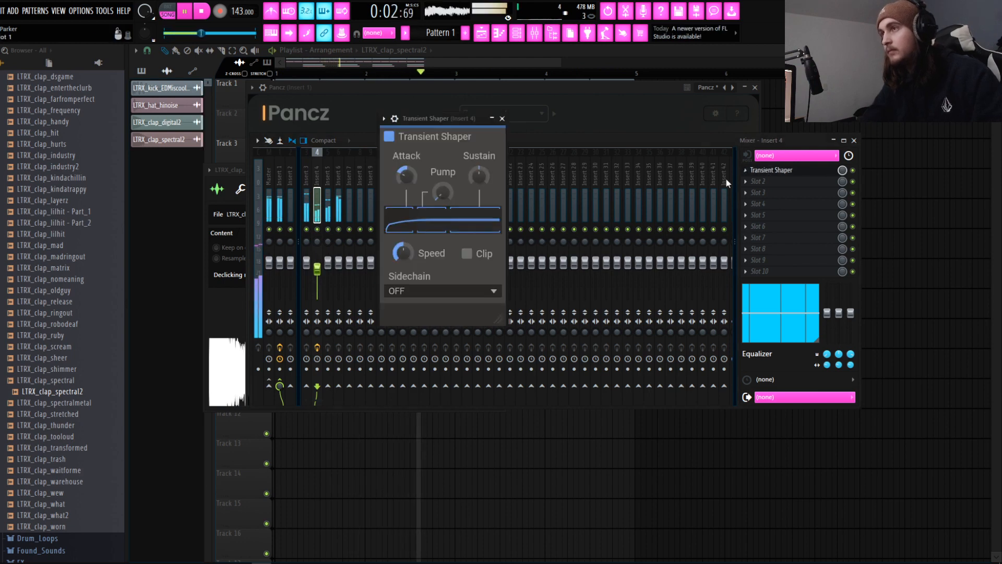
left_click(561, 98)
key("space")
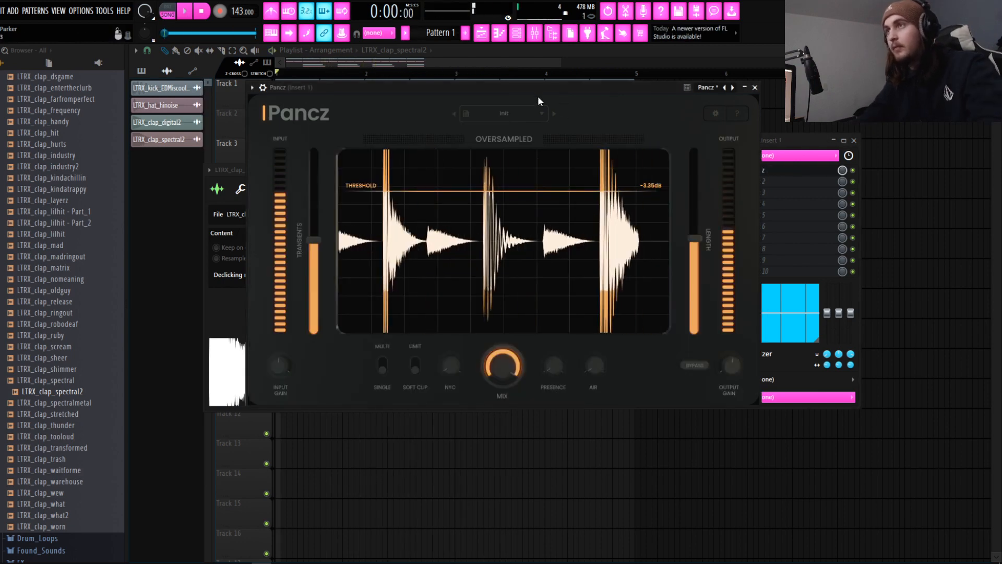
left_click_drag(555, 89, 599, 100)
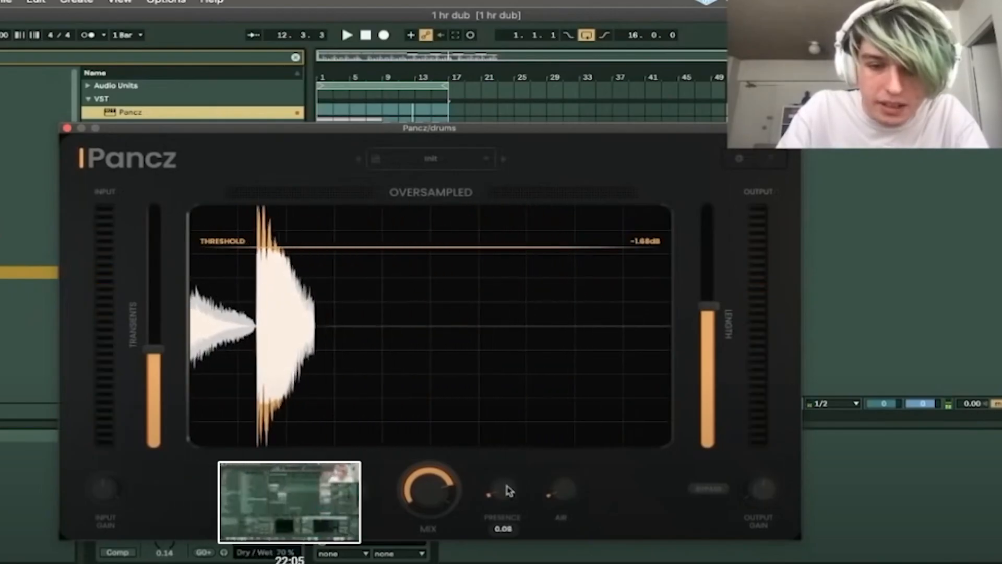
mouse_move(562, 491)
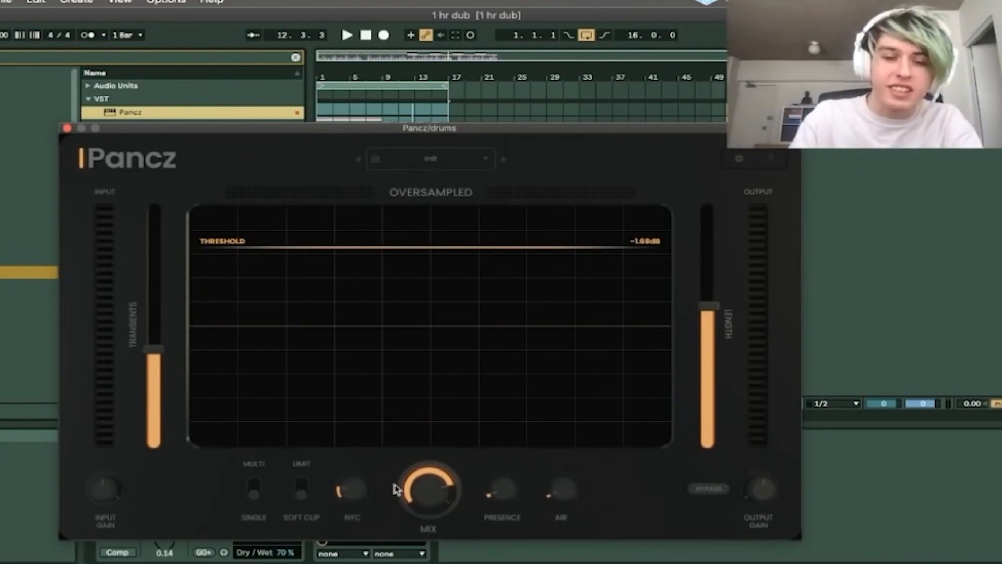
key("space")
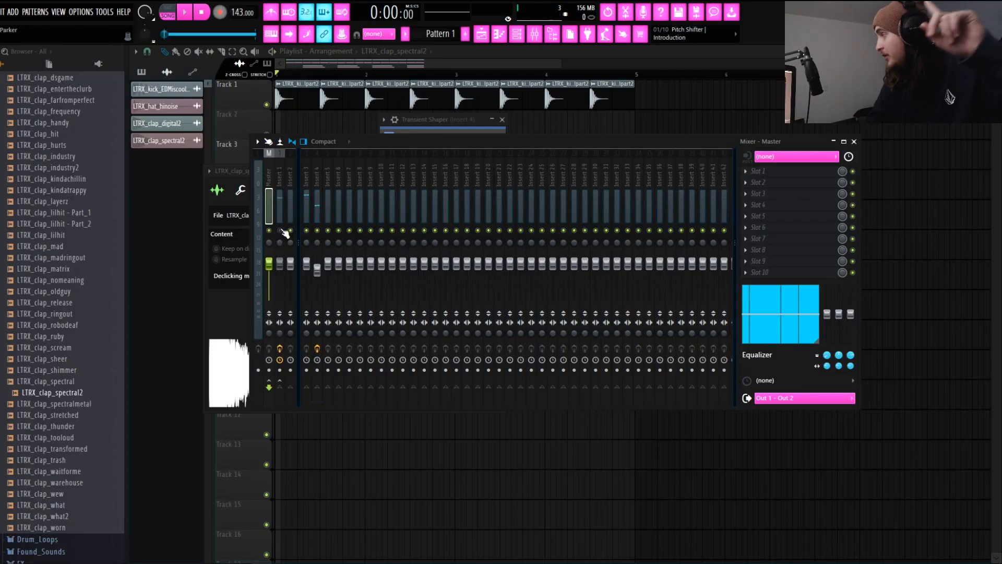
Load Fruity Soft Clipper on the Master track and reposition the mixer window
left_click(753, 181)
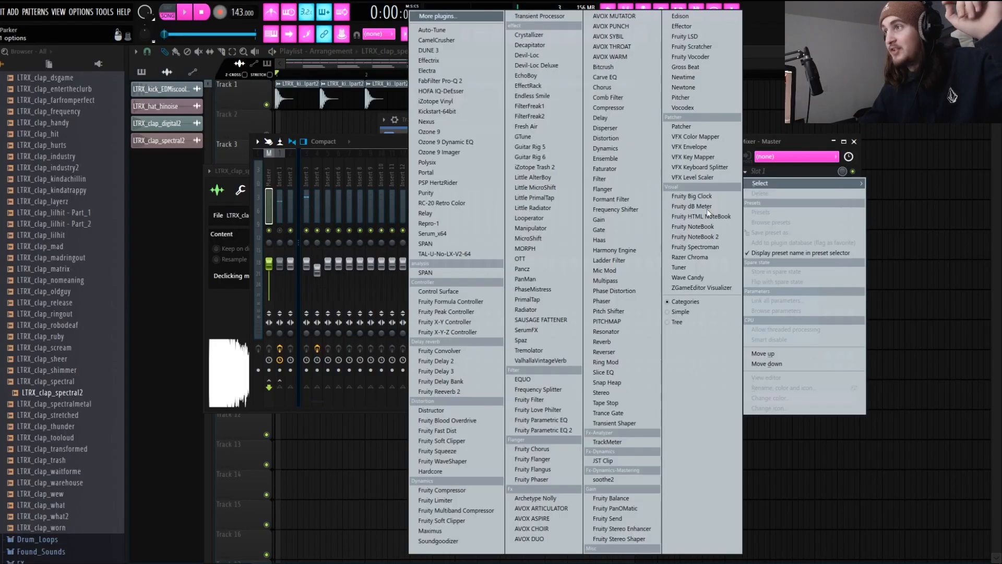
left_click(461, 520)
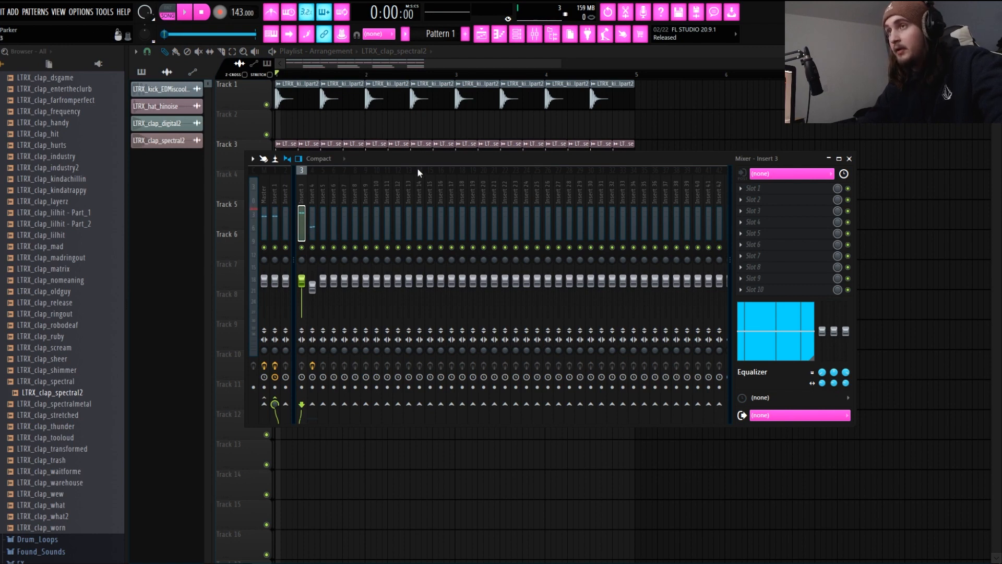
left_click_drag(418, 167, 457, 152)
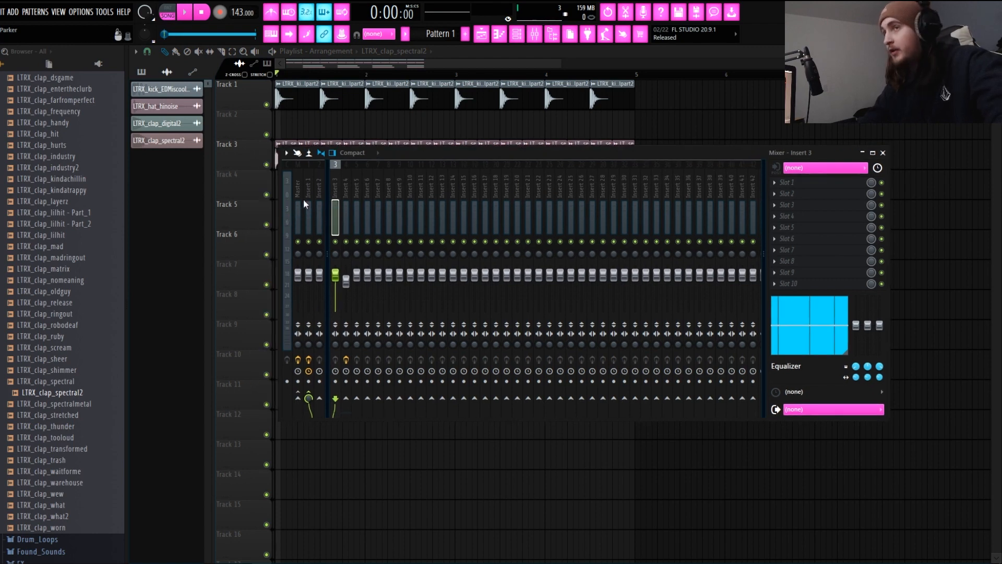
Load Fruity Multiband Compressor in the first effect slot of Insert 3 and apply its Warmer preset during playback
left_click(787, 182)
left_click(505, 509)
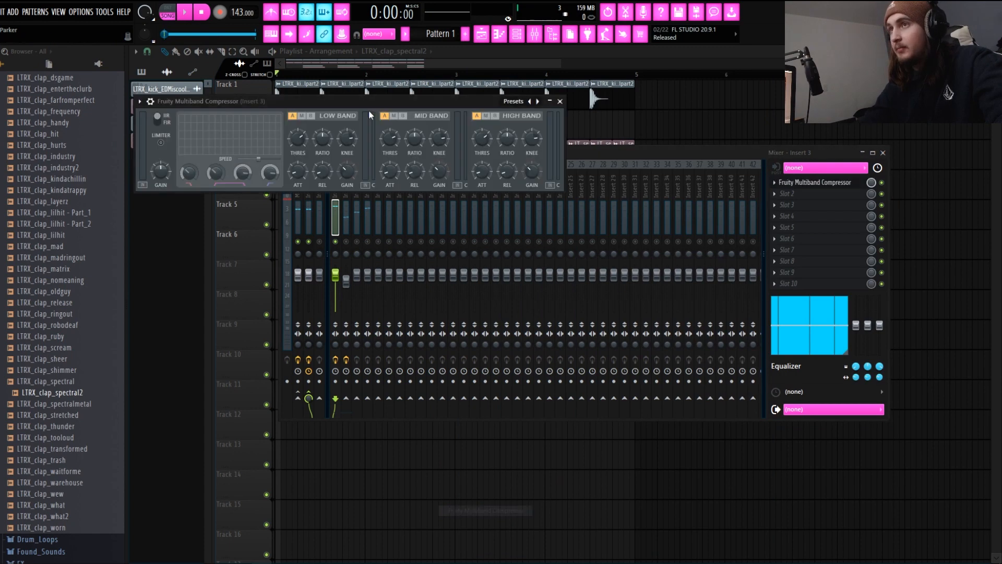
left_click_drag(368, 111, 545, 100)
key("space")
left_click(312, 102)
mouse_move(343, 144)
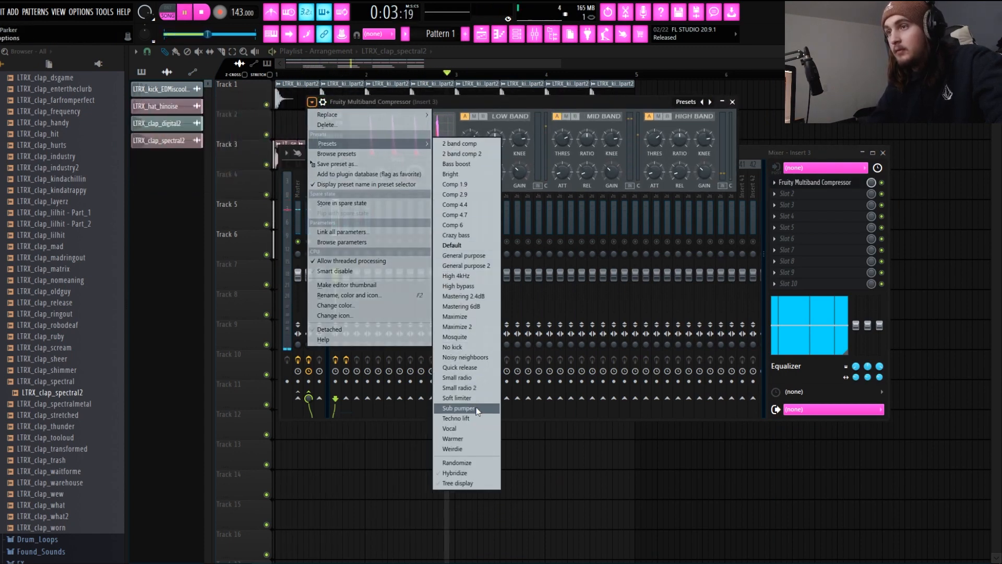
left_click(464, 438)
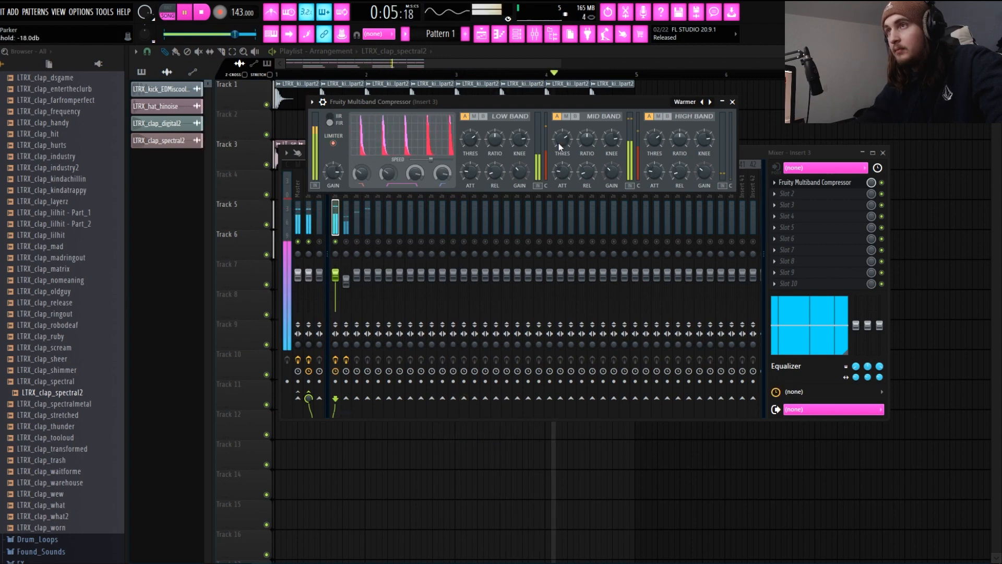
left_click(732, 102)
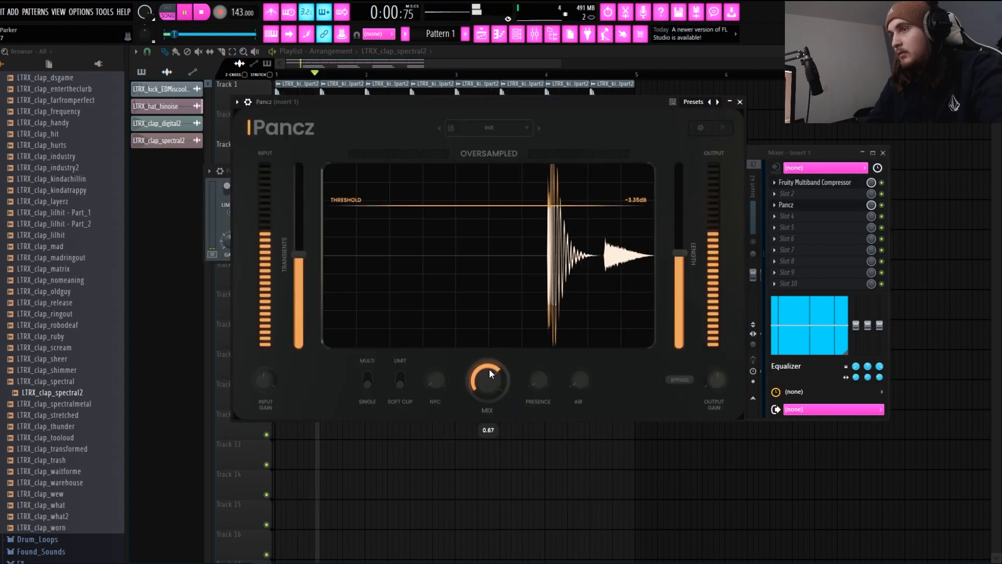
Close the Pancz and Fruity Multiband Compressor windows of Insert 1 and stop playback
left_click(739, 102)
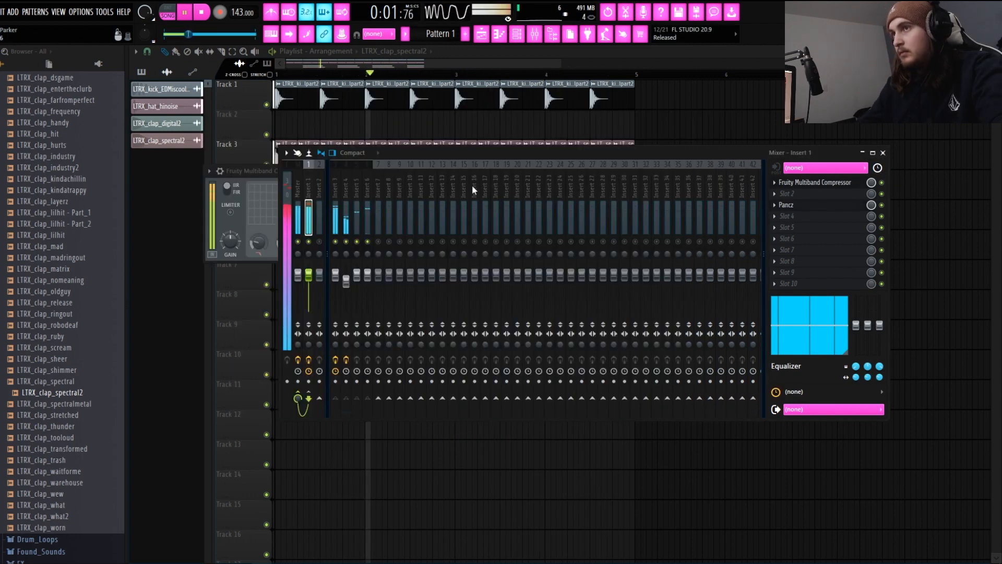
left_click(259, 171)
left_click(630, 170)
left_click(422, 66)
key("space")
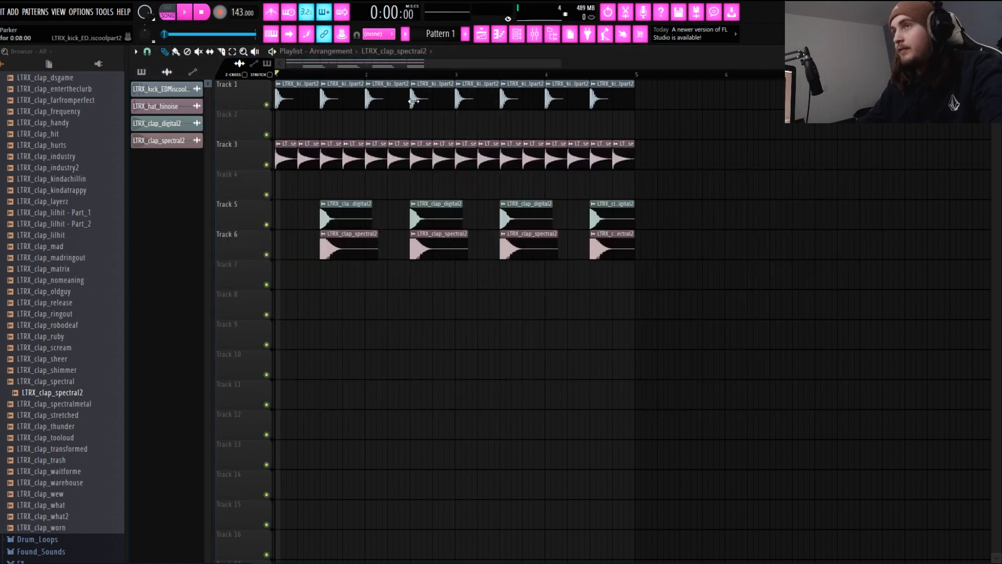
Collapse the Claps folder in the browser and briefly audition the drums, checking the Master's effect slots in the mixer
scroll(58, 219, "up", 10)
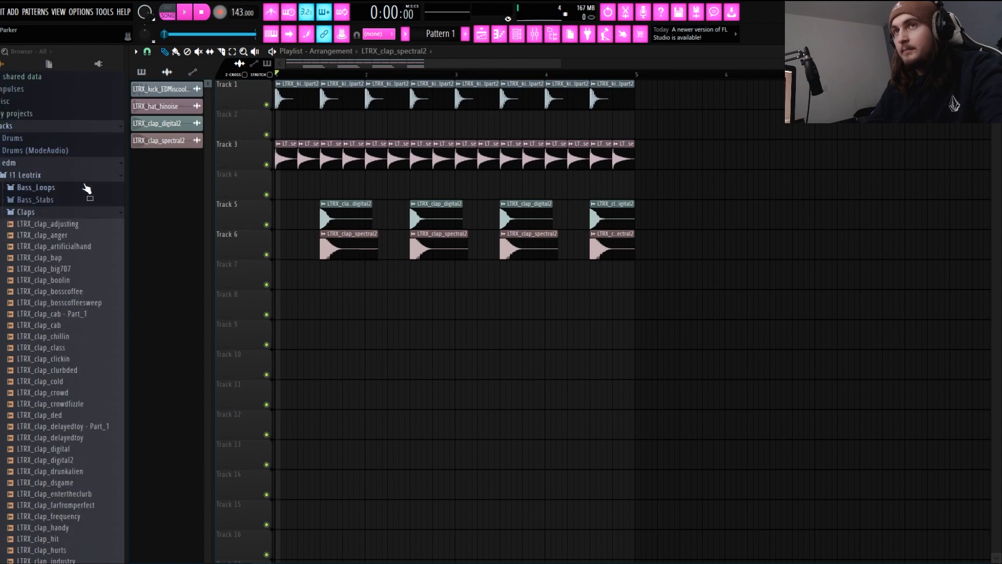
left_click(54, 214)
left_click(535, 34)
key("space")
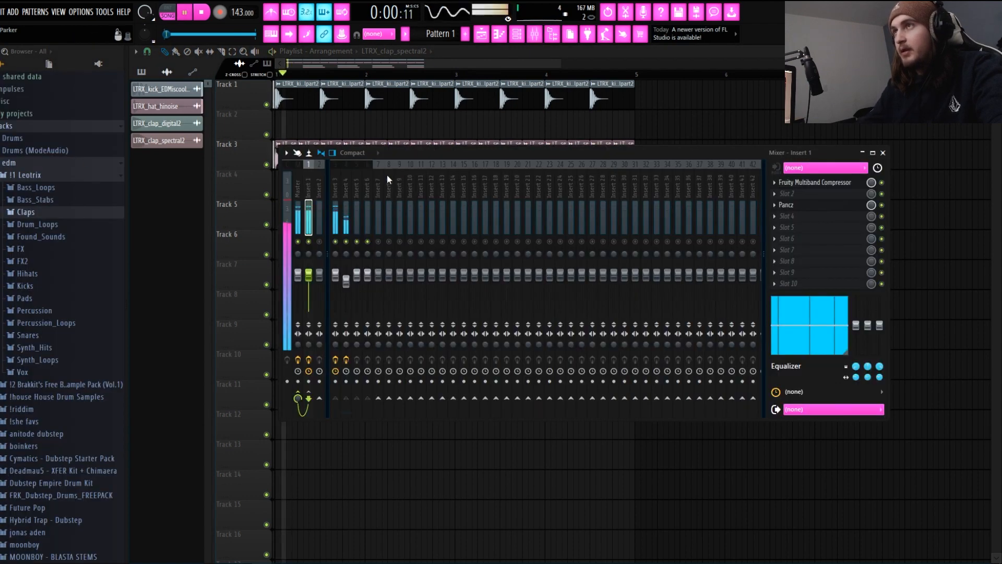
key("space")
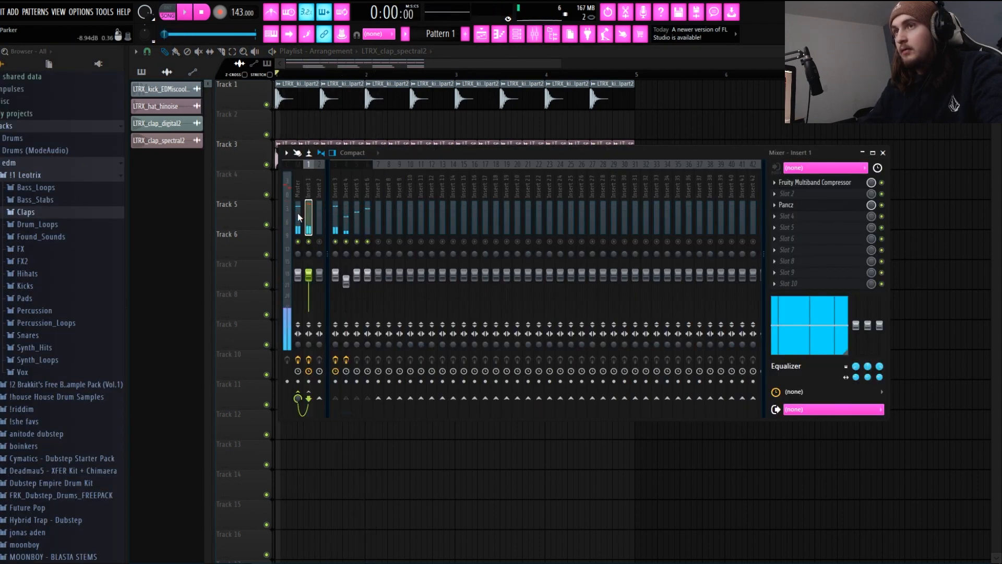
left_click(298, 213)
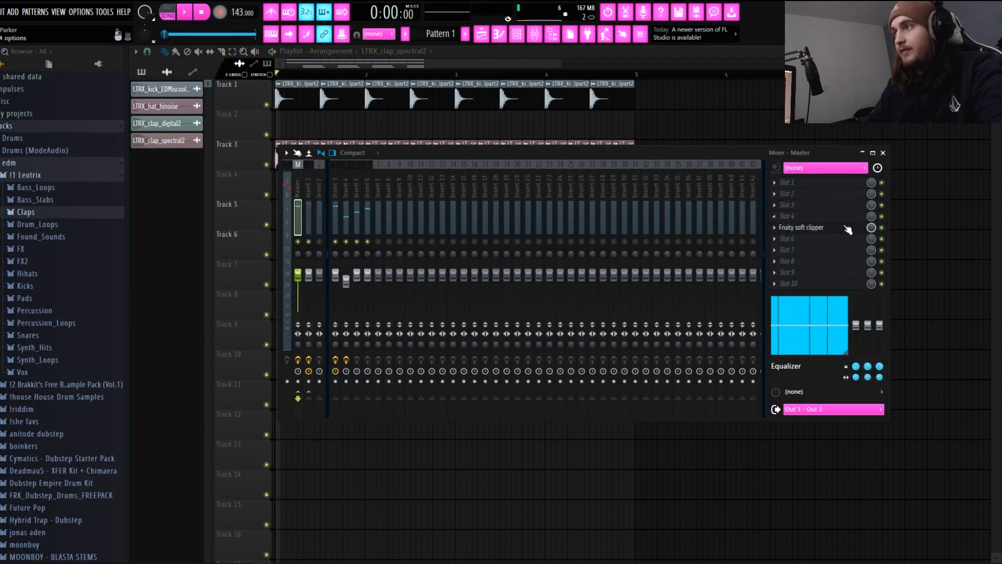
left_click(437, 65)
Show Pattern 1 in the picker and set the Channel rack's group filter to All
left_click(517, 34)
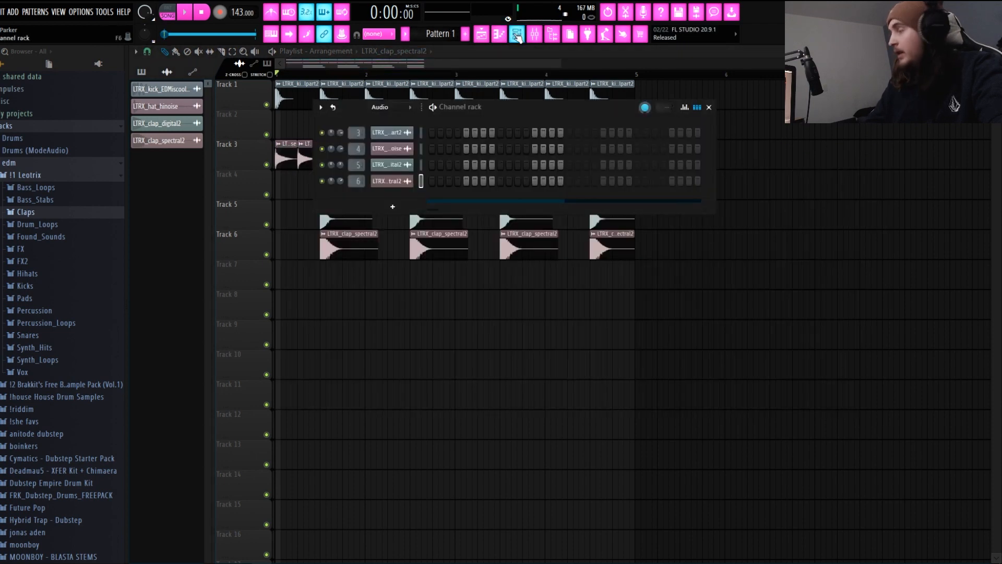
left_click(427, 34)
left_click(514, 38)
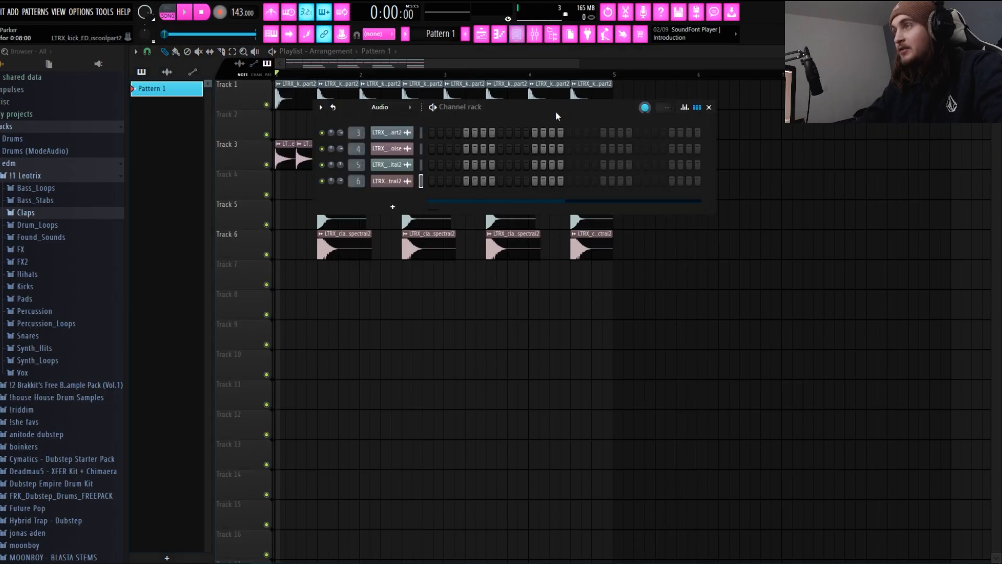
key("F6")
key("F6")
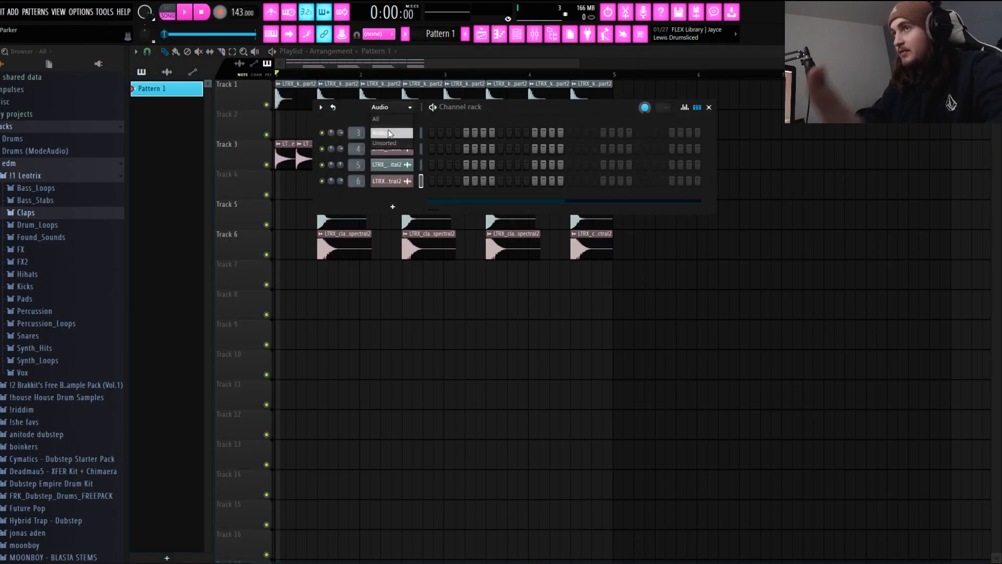
left_click(388, 122)
left_click(517, 34)
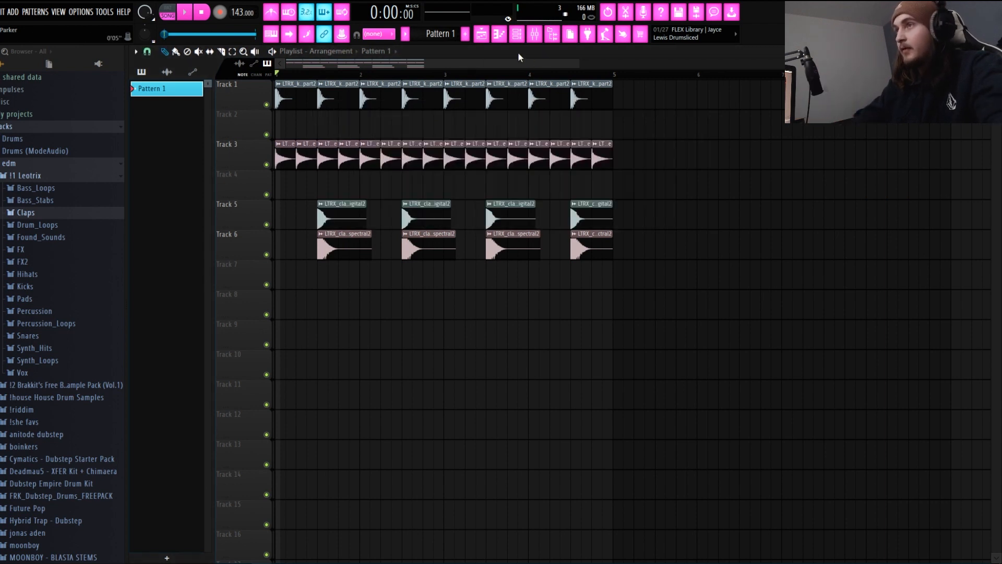
Place Pattern 1 at bar 1 on Track 8 of the Playlist and extend the clip to four bars
left_click(517, 34)
left_click_drag(456, 383, 287, 308)
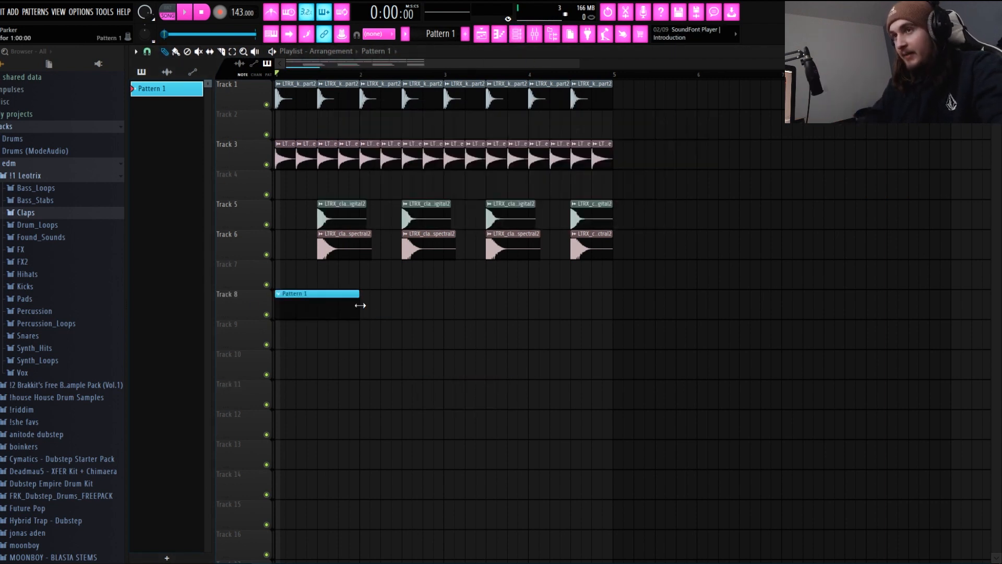
left_click_drag(360, 306, 624, 298)
Add a Vital synth channel to the project and move its window up to show the whole interface
left_click(517, 35)
left_click(517, 36)
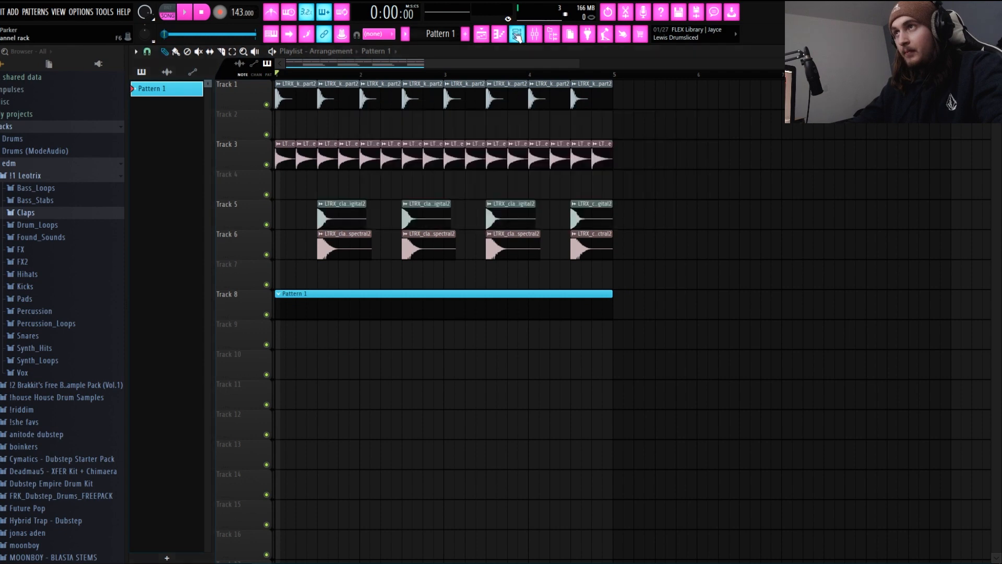
left_click(517, 35)
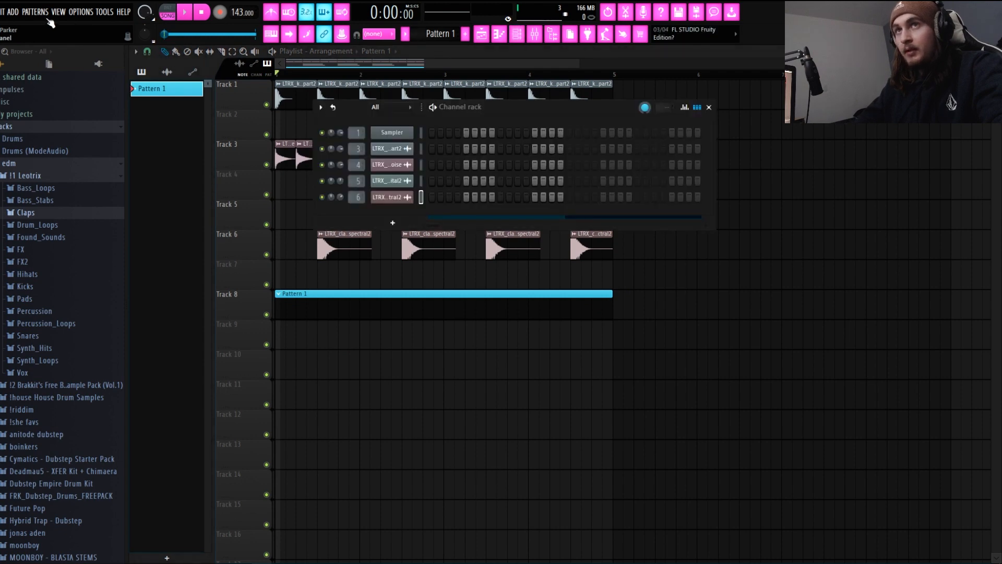
left_click(20, 12)
mouse_move(35, 11)
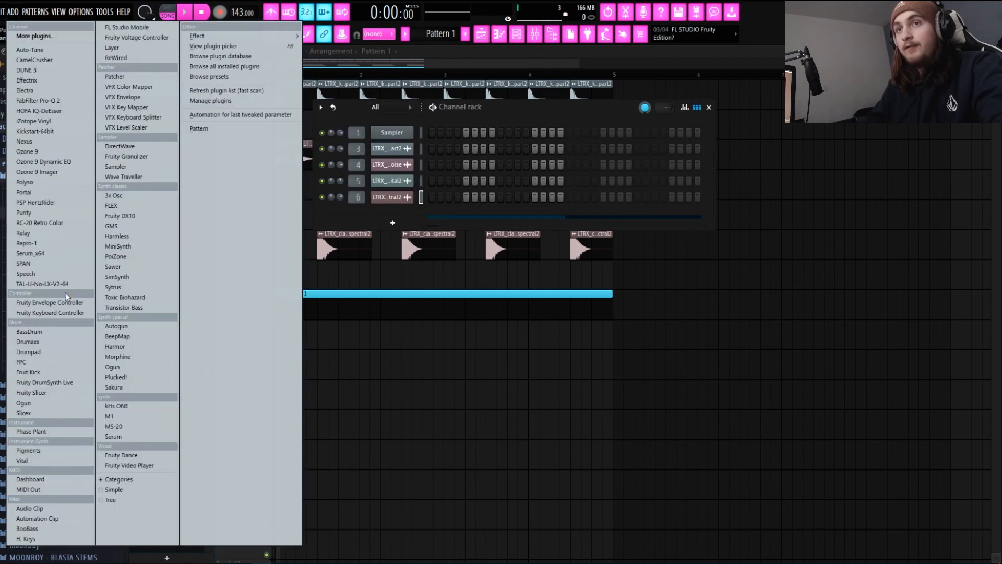
left_click(31, 460)
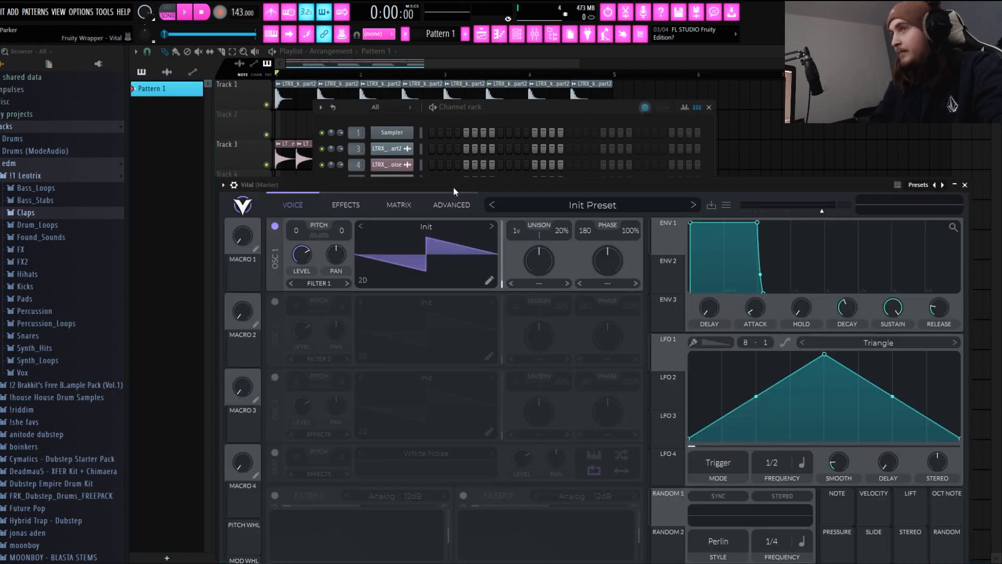
left_click_drag(453, 186, 413, 96)
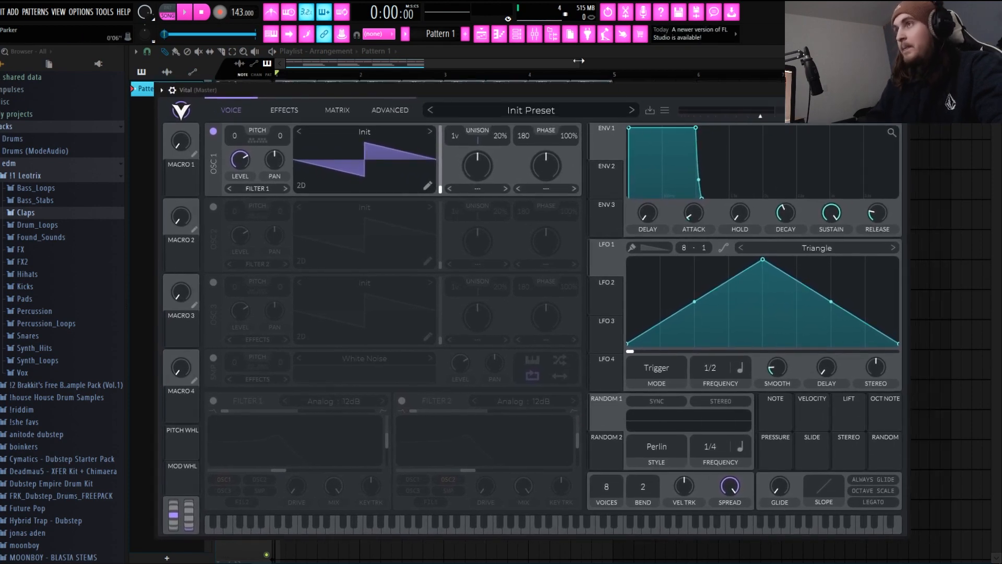
Set the phase randomization of Vital's oscillator 1 to 0% and route the Vital channel to mixer Insert 7
left_click_drag(566, 134, 374, 128)
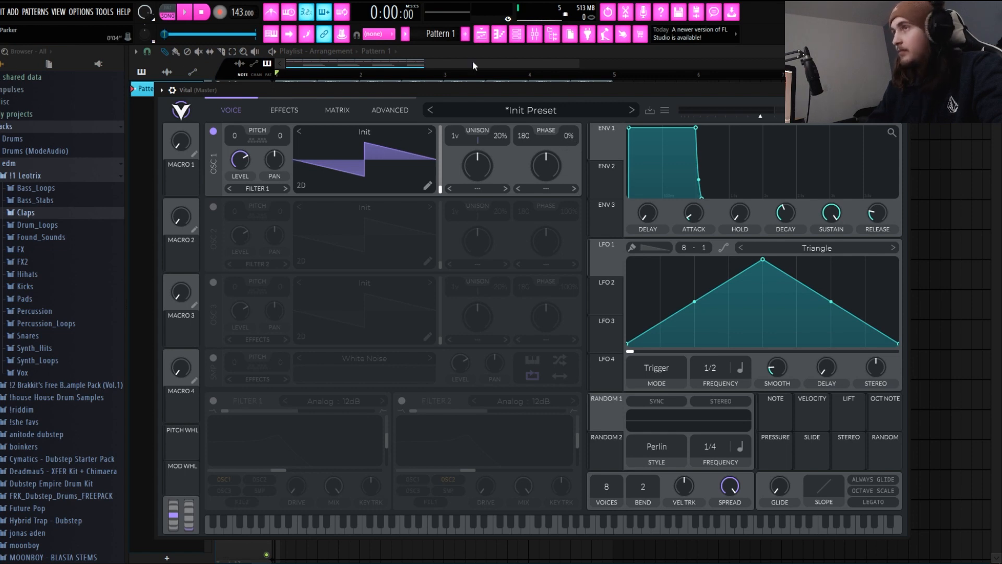
left_click(524, 35)
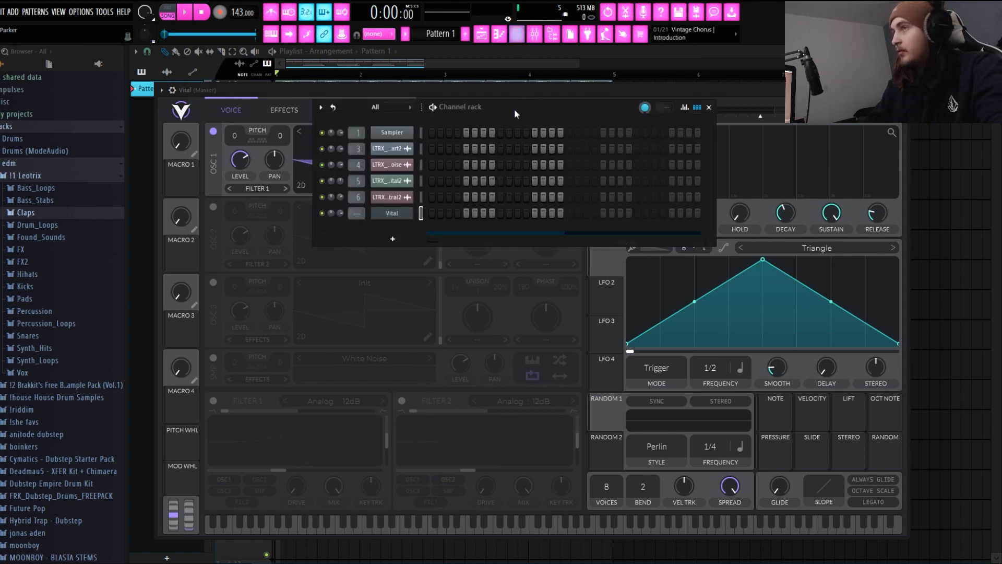
left_click(394, 214)
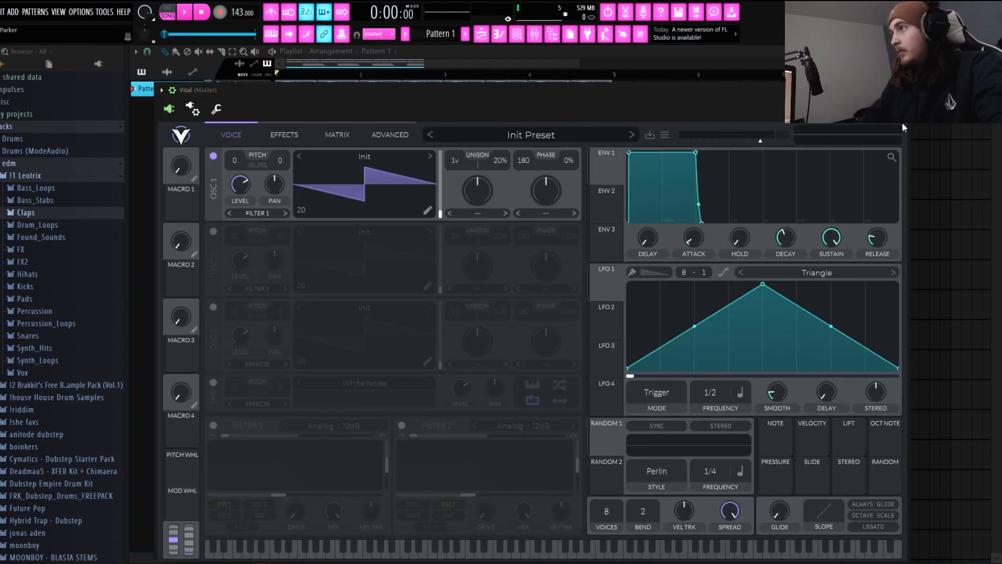
key("ctrl+l")
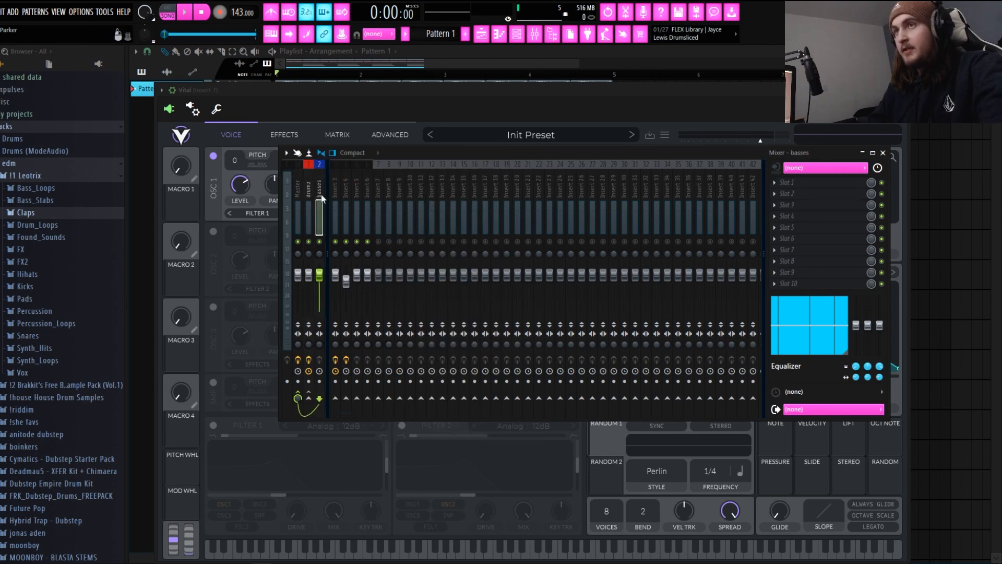
Review the drums, basses and Master mixer tracks and open the Piano roll of the Vital channel
left_click(319, 192)
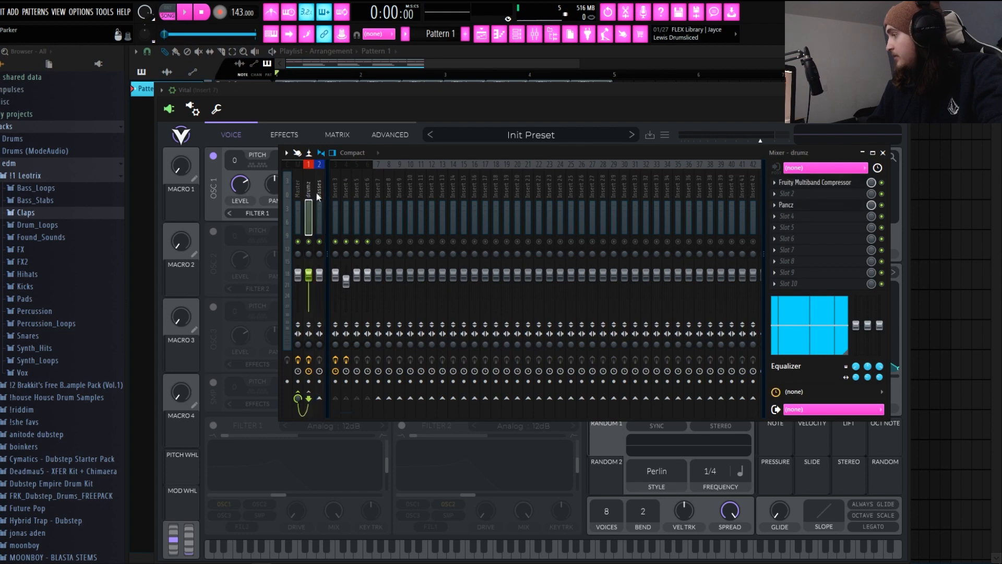
left_click(319, 191)
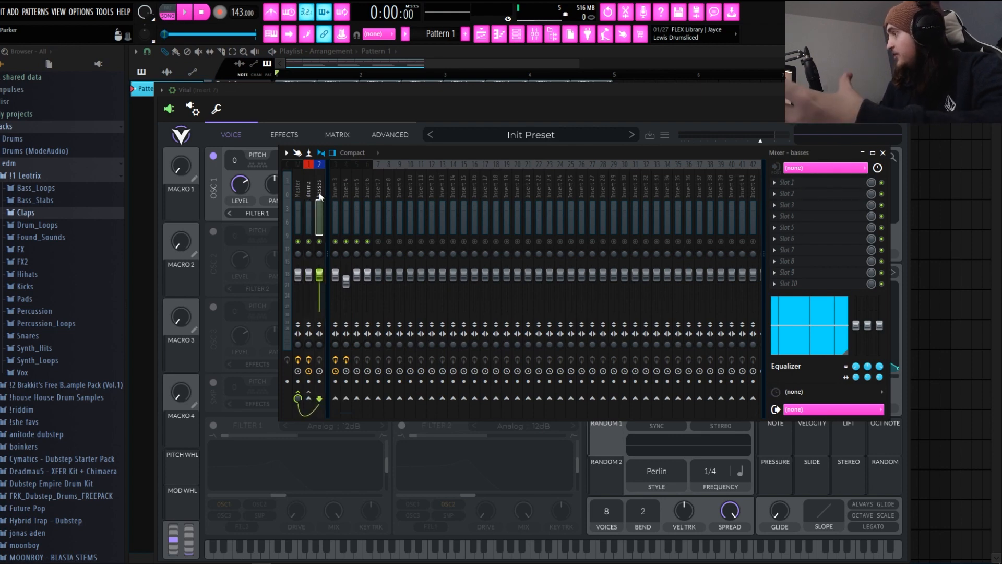
left_click(302, 206)
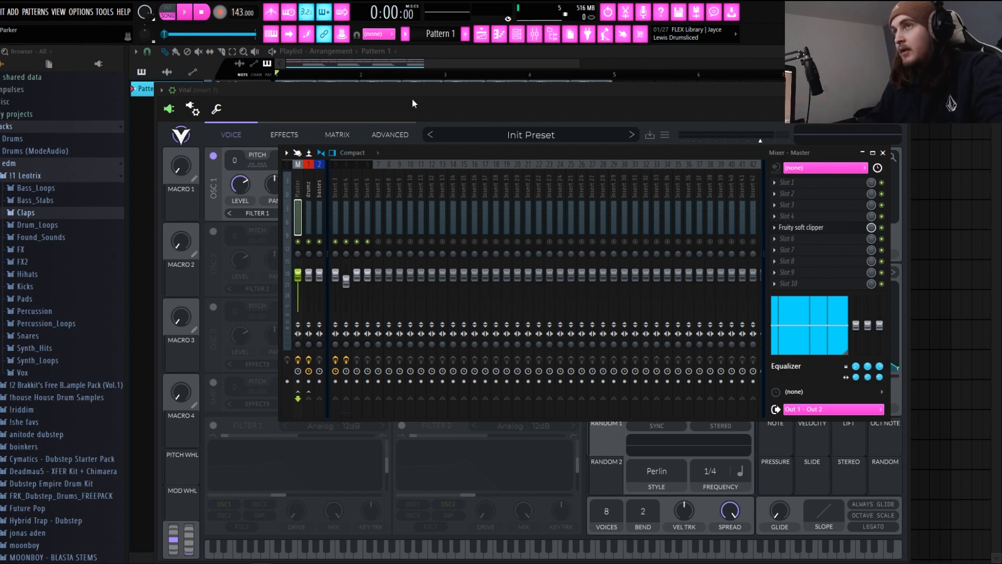
left_click(412, 104)
left_click(517, 34)
right_click(396, 218)
left_click(441, 214)
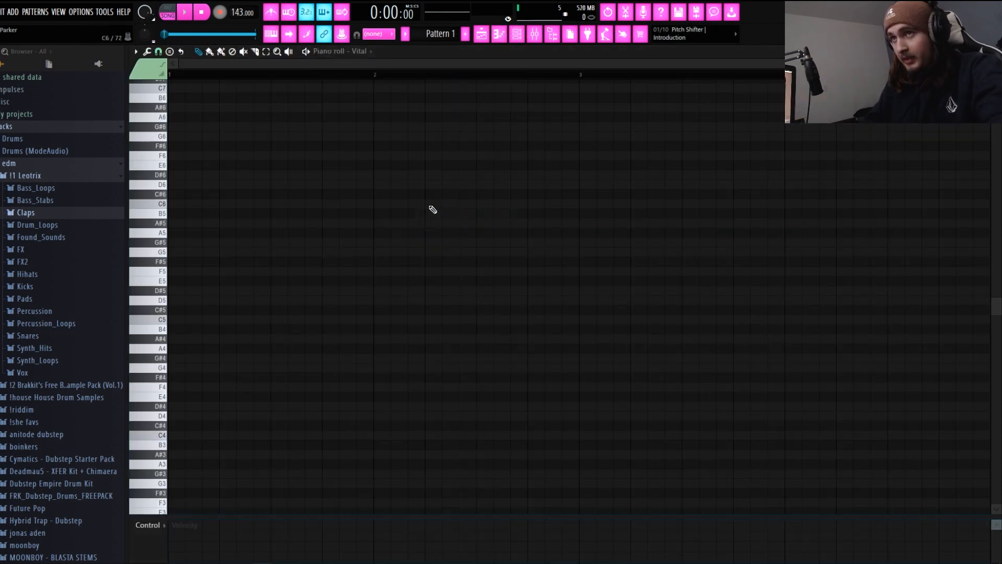
Draw an F5 note at the start of bar 1 in Vital's Piano roll and adjust its length
key("space")
key("space")
mouse_move(276, 280)
left_mouse_down()
mouse_move(177, 271)
mouse_move(136, 280)
mouse_move(146, 271)
left_mouse_up()
left_click_drag(187, 272, 209, 272)
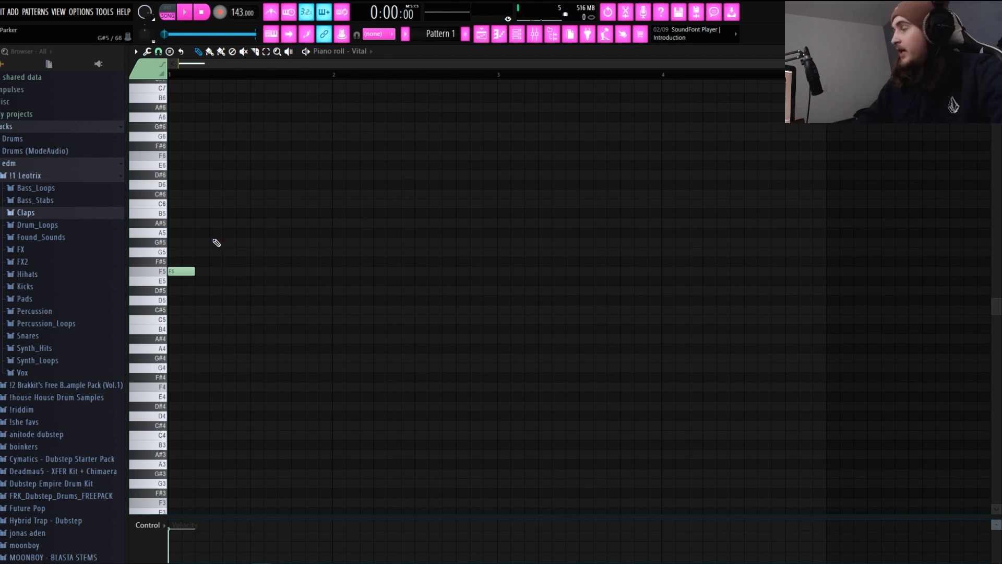
scroll(222, 266, "up", 1)
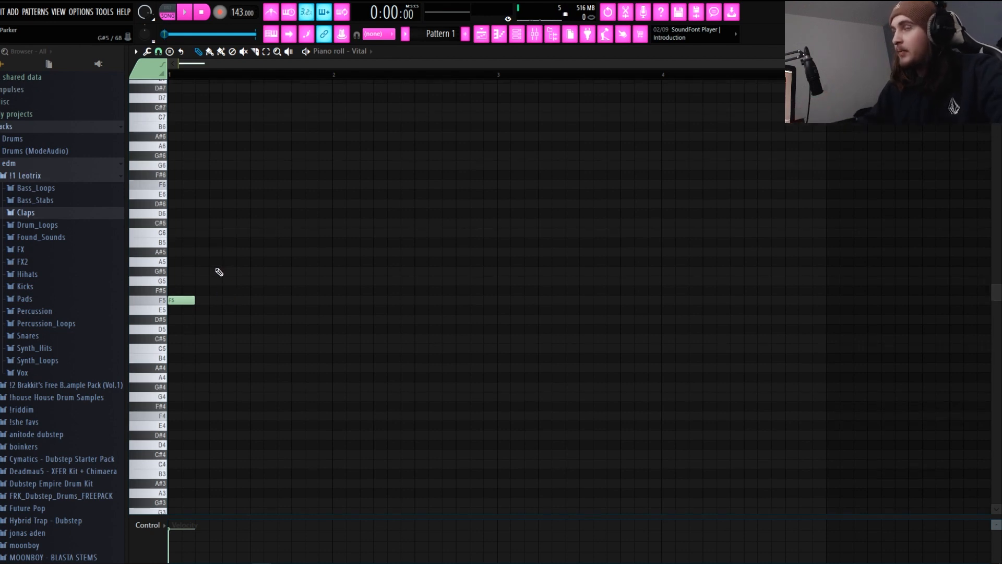
left_click(182, 300)
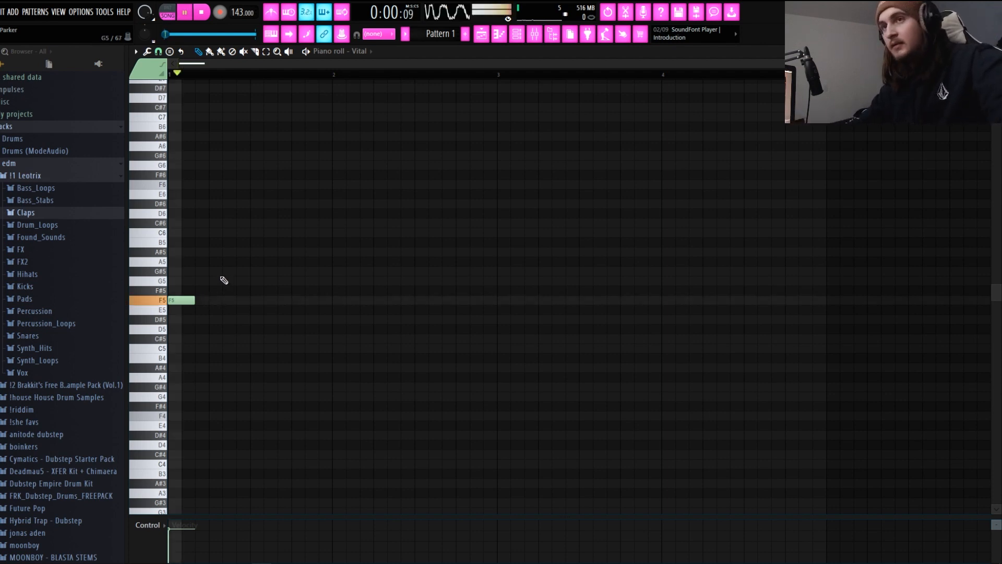
Rework the opening of bar 1 into a short F5 note directly followed by a short G#5 note
mouse_move(191, 298)
left_mouse_down()
mouse_move(204, 295)
mouse_move(195, 300)
left_mouse_up()
left_click(199, 271)
right_click(200, 272)
left_click(185, 300)
left_click(200, 271)
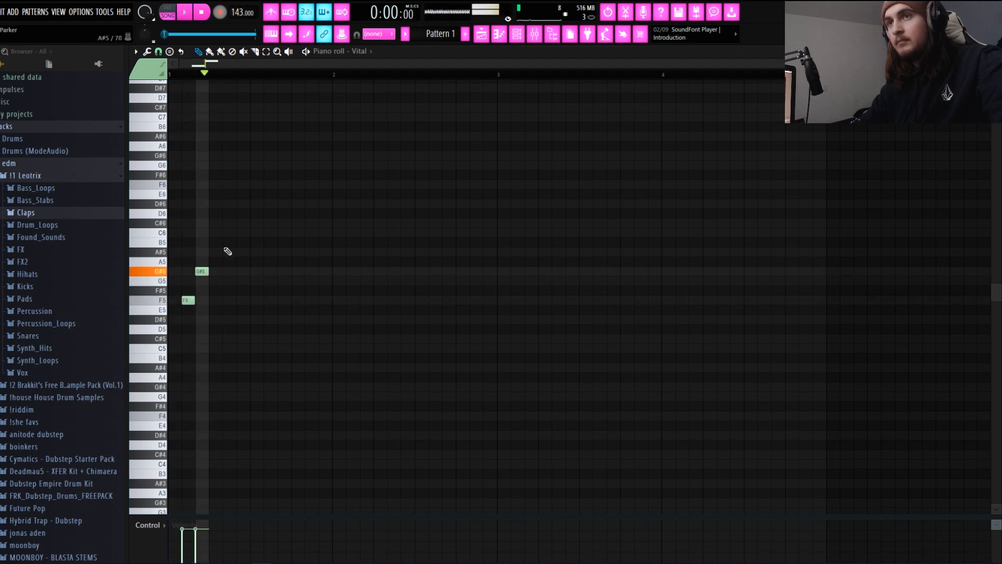
Add a C6 note in beat 2 of bar 1, lengthen it relative to the G#5 note, and audition the phrase
left_click(214, 233)
key("space")
key("space")
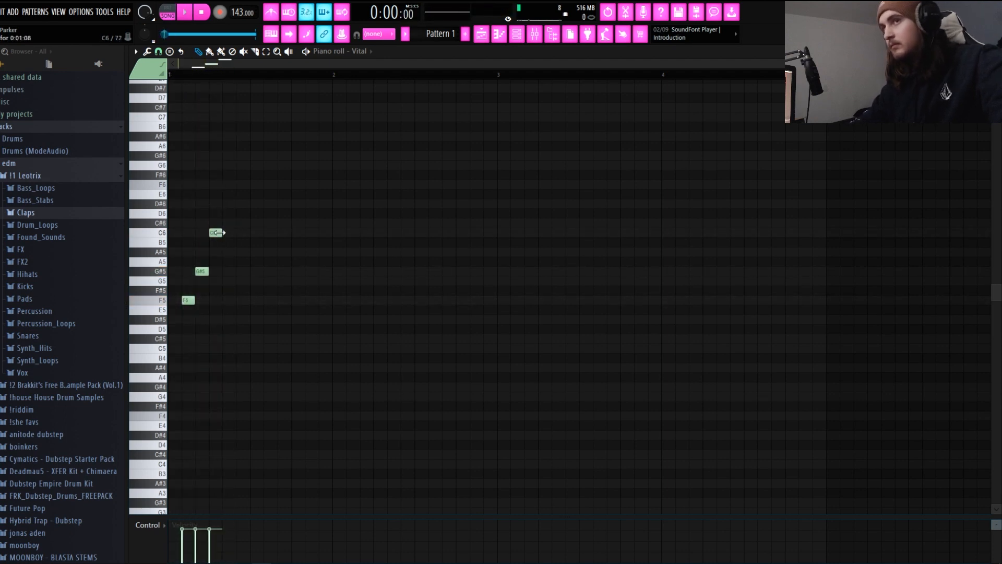
key("space")
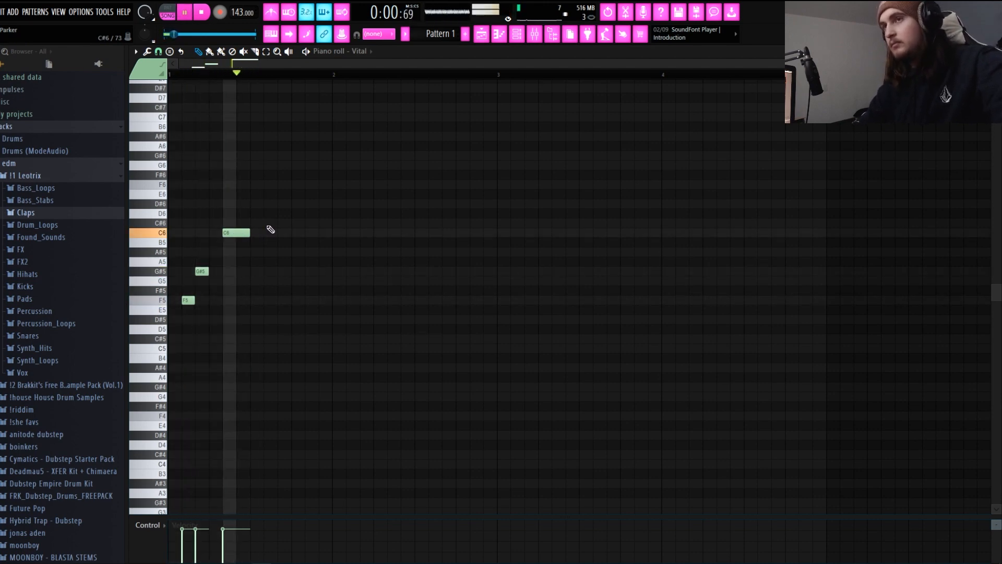
key("space")
key("space")
Add a D#6 note in beat 3 of bar 1, change the snap setting and shorten the note
left_click(276, 204)
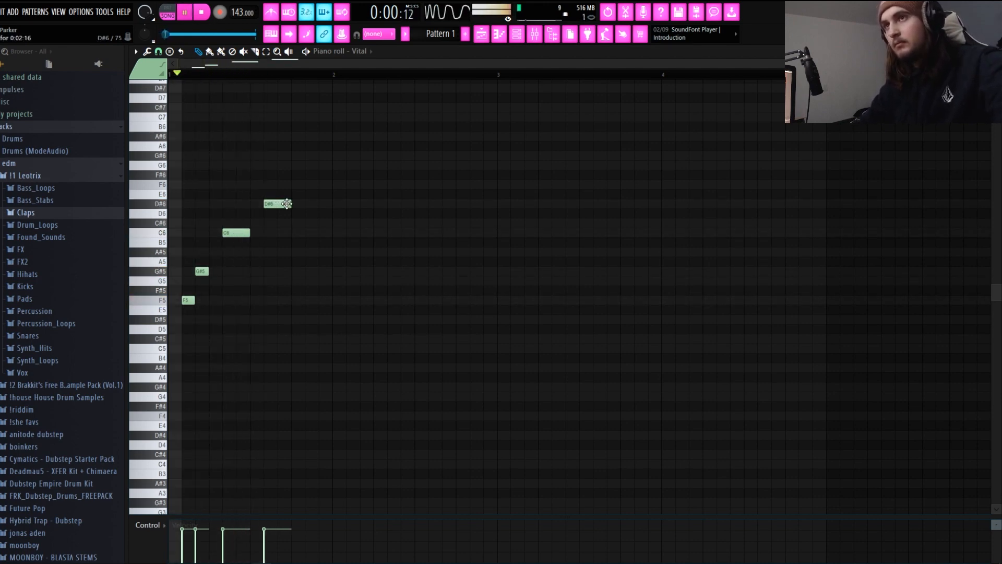
key("space")
left_click_drag(280, 204, 272, 203)
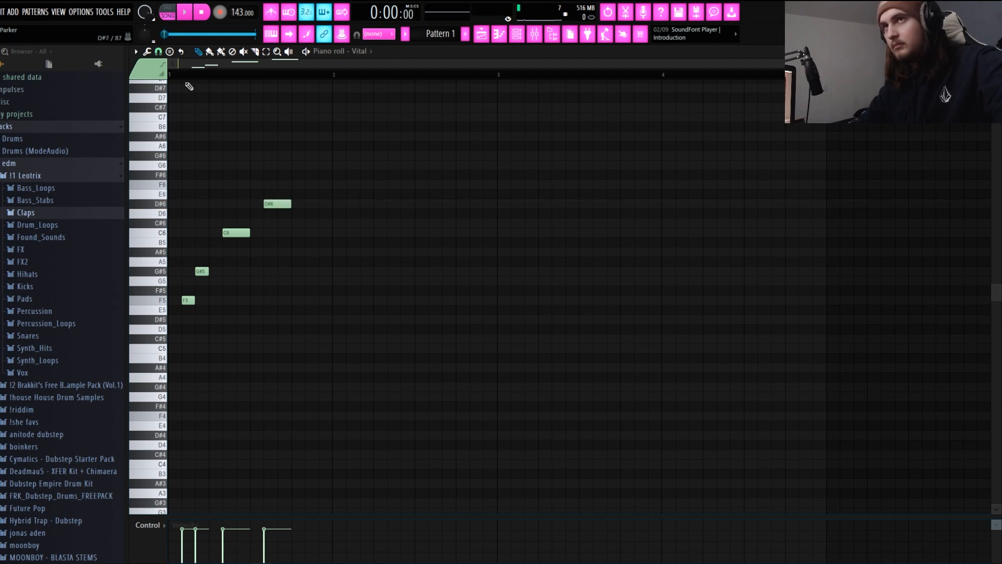
left_click(159, 52)
left_click(175, 173)
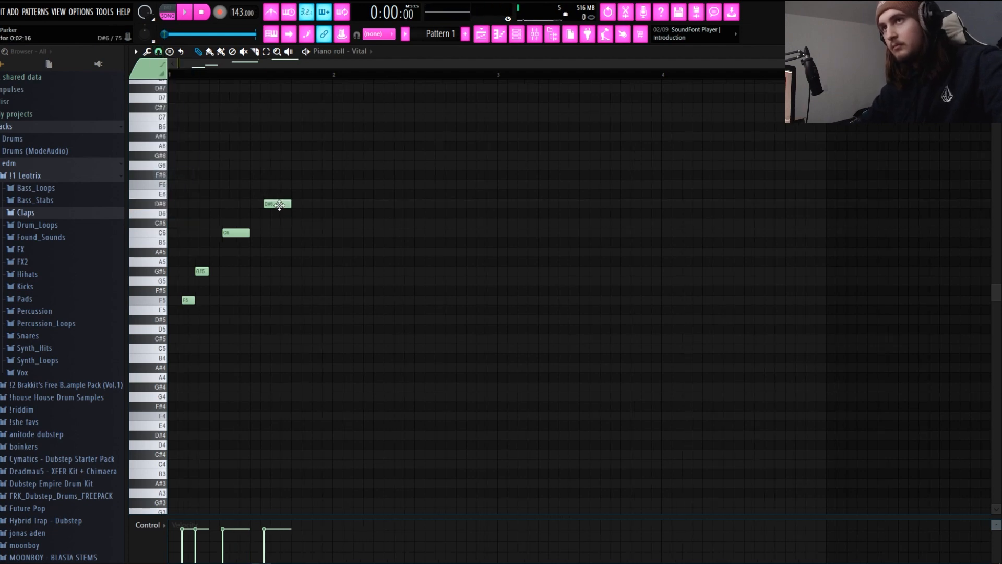
scroll(279, 205, "up", 3)
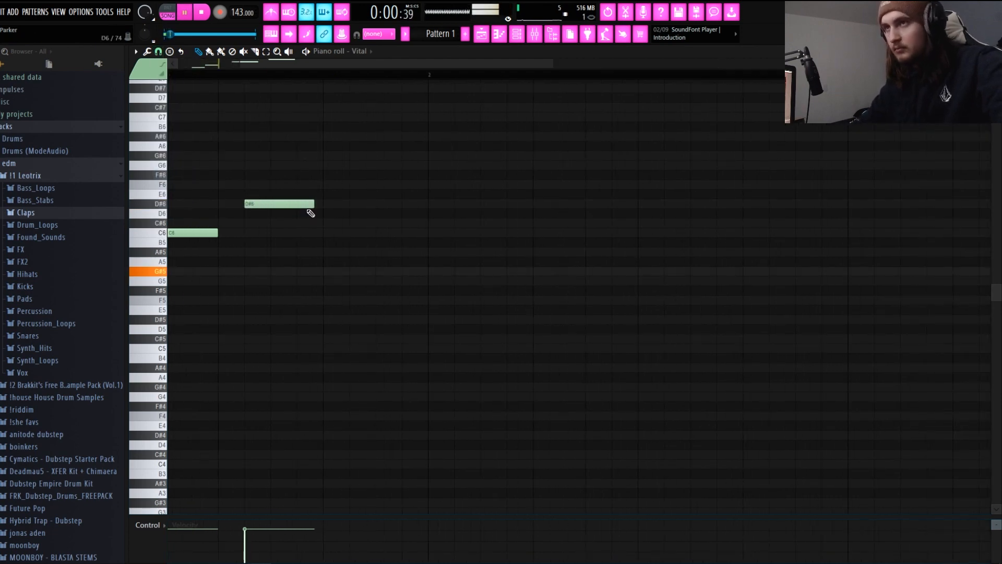
left_click_drag(311, 211, 284, 204)
key("space")
scroll(280, 236, "down", 2)
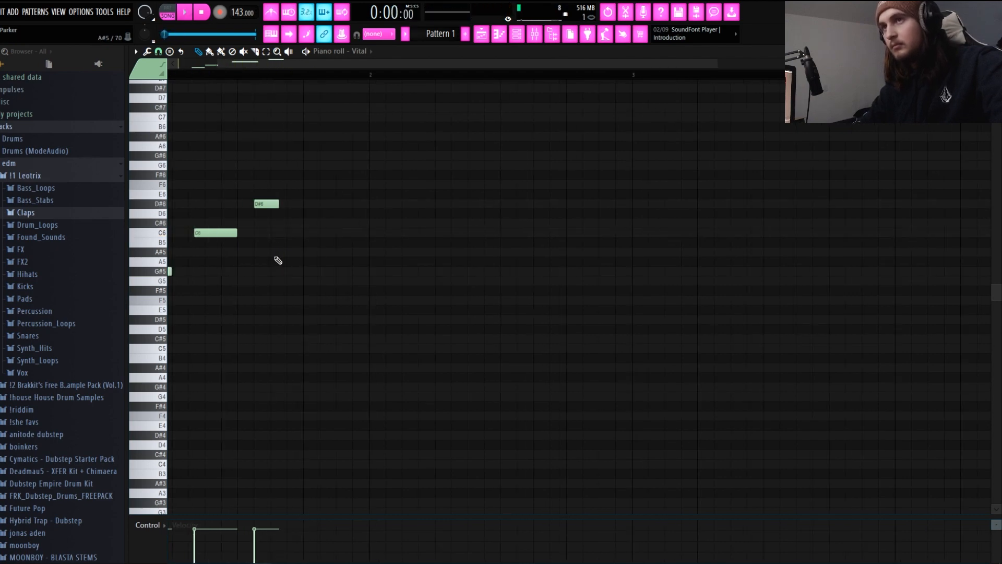
Add a short A#5 note after the D#6 note in bar 1 and trim D#6 to meet its start
left_click(274, 255)
scroll(299, 256, "down", 3)
key("space")
key("space")
scroll(284, 219, "up", 2)
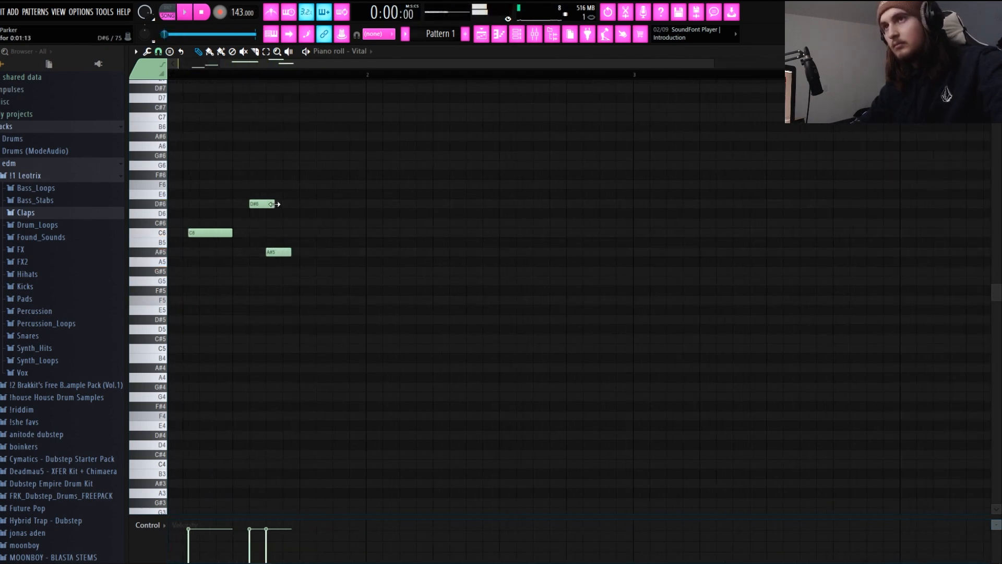
scroll(283, 251, "down", 2)
left_click(186, 300)
left_click(199, 271)
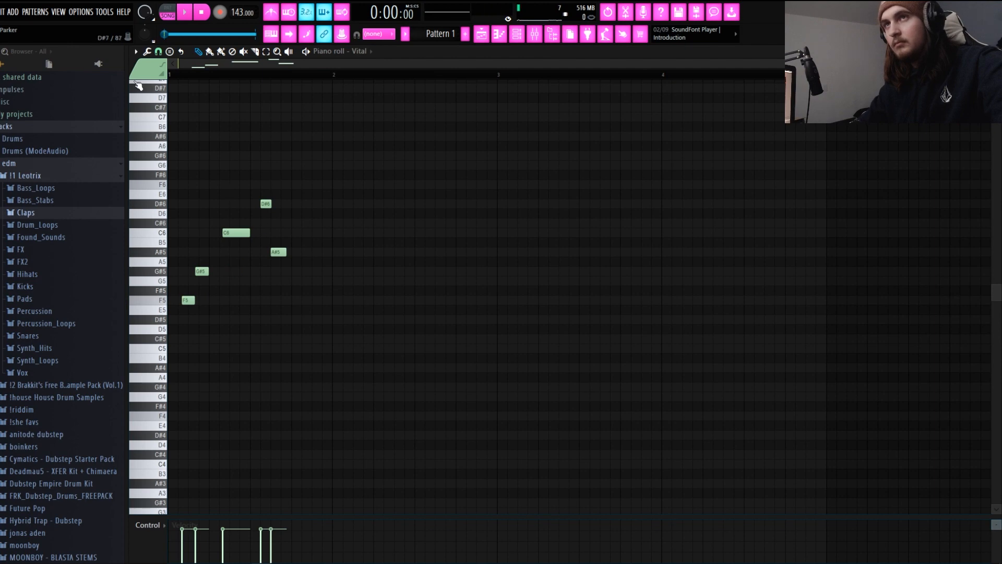
Snap the D#6 and A#5 notes back to back in beat 3 of bar 1 and add an F6 note in beat 4
left_click(158, 52)
left_click(178, 184)
scroll(378, 203, "up", 2)
key("space")
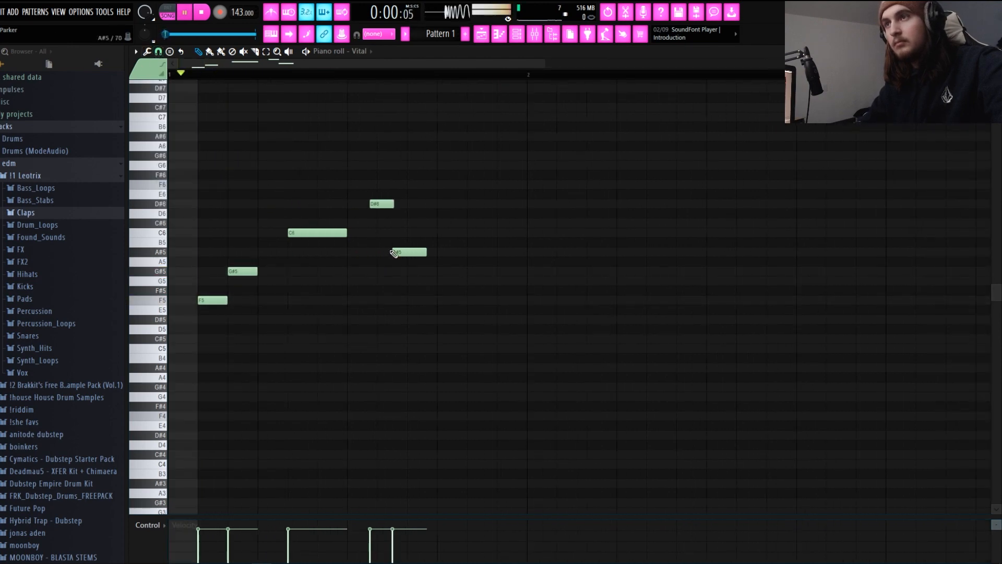
key("space")
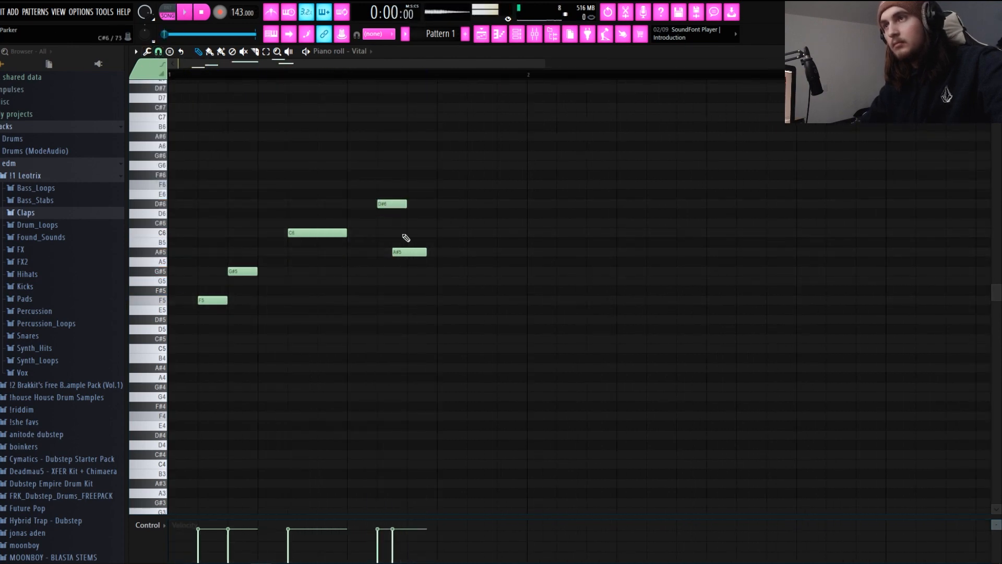
key("space")
left_click_drag(402, 252, 446, 185)
key("space")
scroll(446, 185, "down", 2)
Audition bar 1 and add short G#6 and G6 notes in beat 1 of bar 2
key("space")
key("space")
key("space")
key("space")
left_click(407, 156)
left_click(426, 165)
key("space")
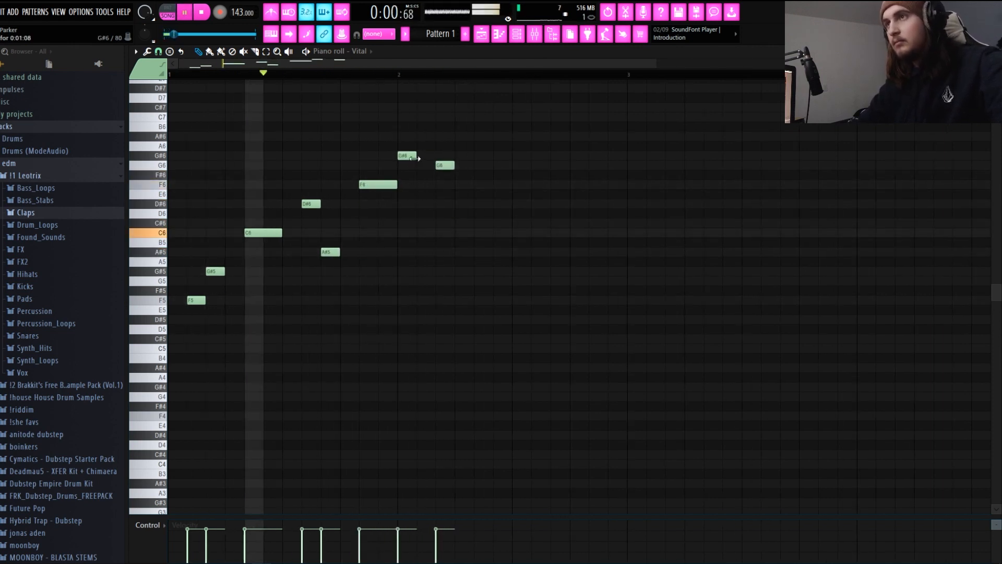
Complete three G#6-G6 pairs over the first three beats of bar 2, followed by a D#6 and a C#6 note
left_click_drag(407, 156, 426, 157)
left_click(481, 156)
left_click(498, 165)
left_click(540, 156)
left_click(558, 165)
left_click(596, 204)
scroll(577, 311, "down", 1)
left_click(518, 222)
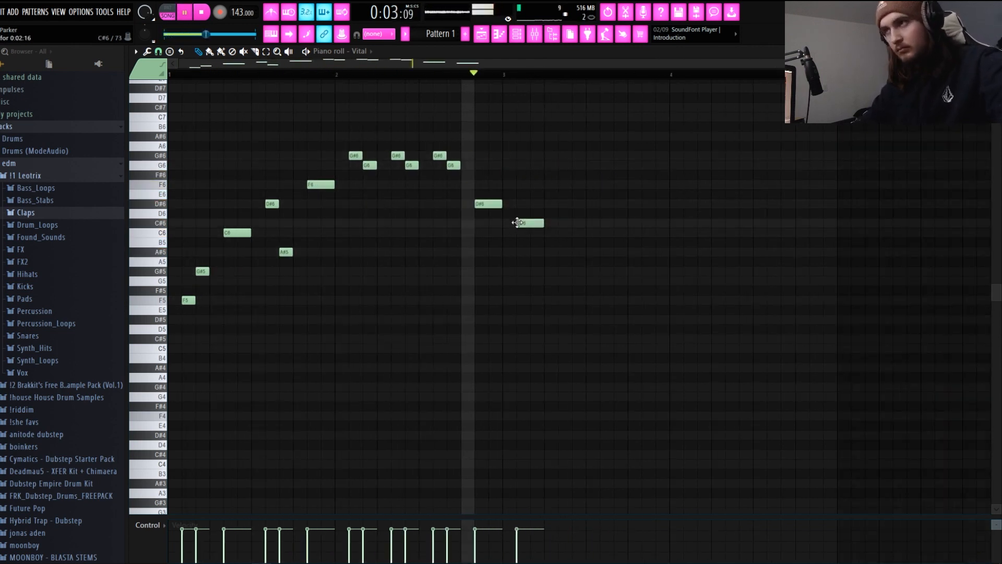
Shorten the C#6 note at the start of bar 3, follow it with a short C6, and add a D#6 note in beat 2
key("space")
left_click_drag(542, 223, 529, 222)
left_click(532, 233)
left_click(564, 185)
key("space")
mouse_move(571, 184)
left_mouse_down()
mouse_move(585, 186)
mouse_move(571, 203)
left_mouse_up()
key("space")
key("space")
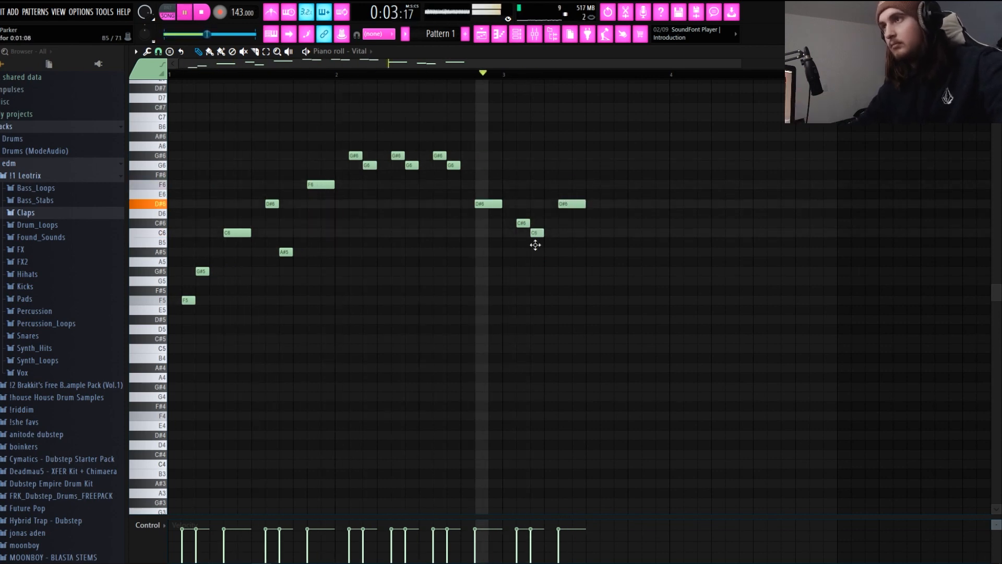
Lower the F6 note in beat 4 of bar 1 to C#6 and play the pattern
key("space")
left_click_drag(455, 176, 321, 224)
key("space")
left_click(348, 196, "ctrl")
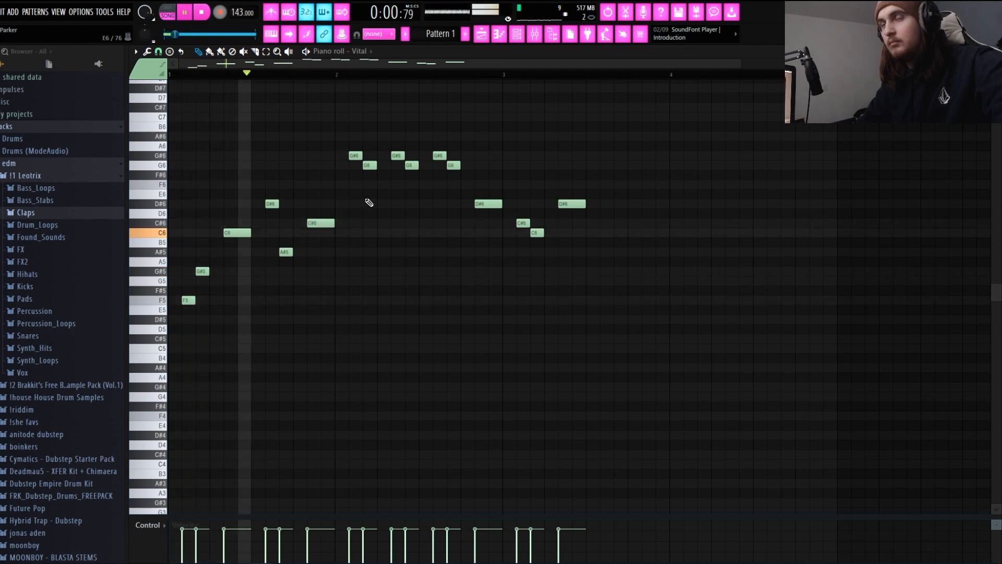
Lower the three G#6 notes in bar 2 to F6 and the three G6 notes to D#6
left_click_drag(504, 176, 357, 191)
left_click(378, 213)
right_click(378, 213)
left_click_drag(466, 194, 364, 205)
key("space")
key("space")
left_click(465, 155)
right_click(463, 155)
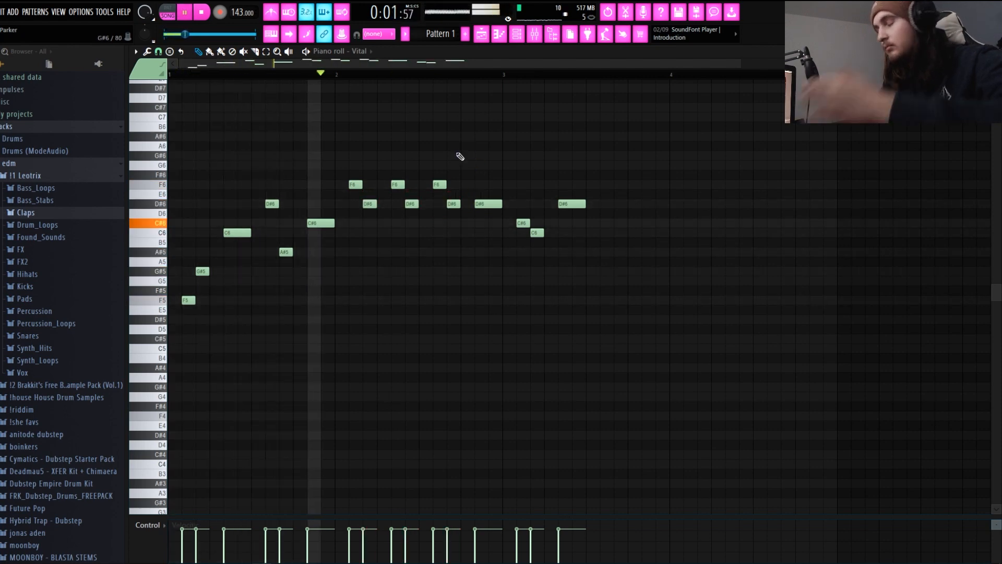
key("space")
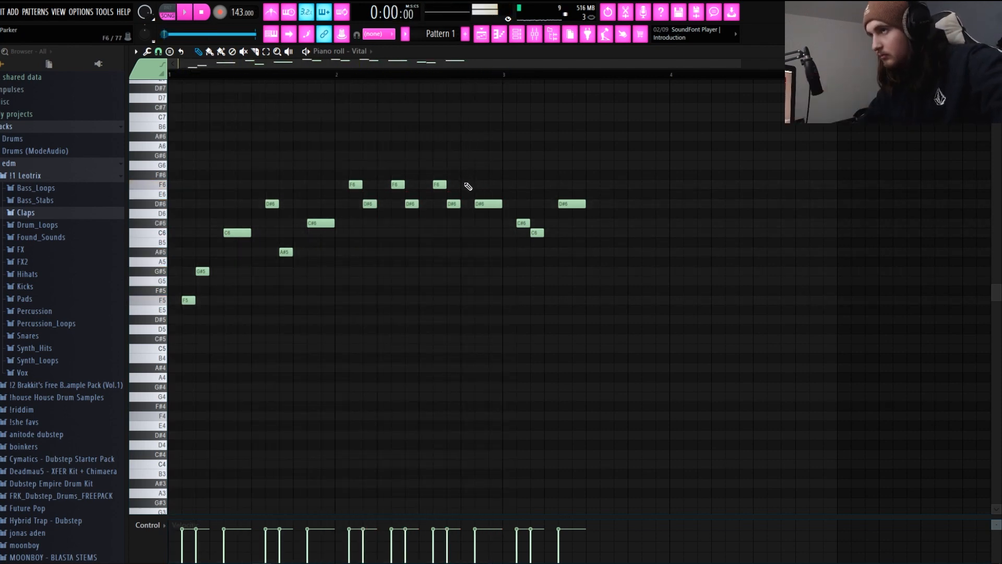
Lower the three F6 notes in bar 2 to C6 and clear the selection
key("space")
left_click_drag(466, 186, 355, 233)
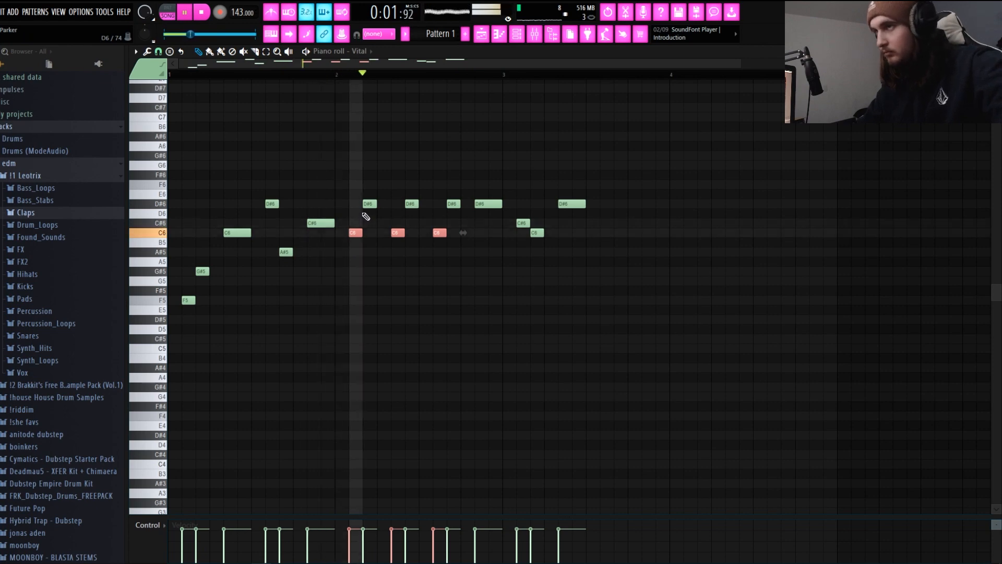
key("space")
left_click(476, 223)
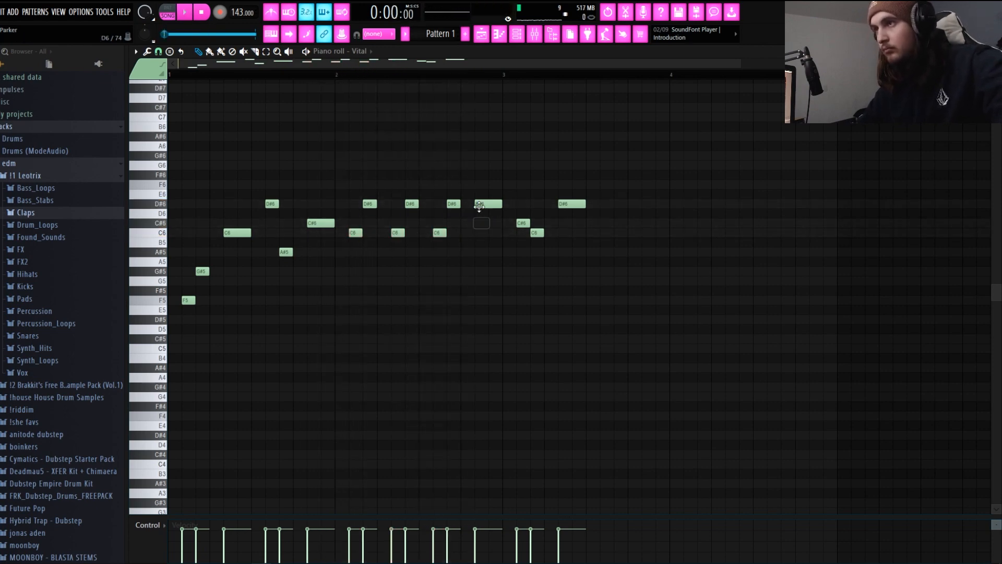
Lower the long D#6 notes in beat 4 of bar 2 and beat 2 of bar 3 to A#5
key("space")
left_click_drag(479, 206, 476, 253)
left_click_drag(591, 259, 519, 219)
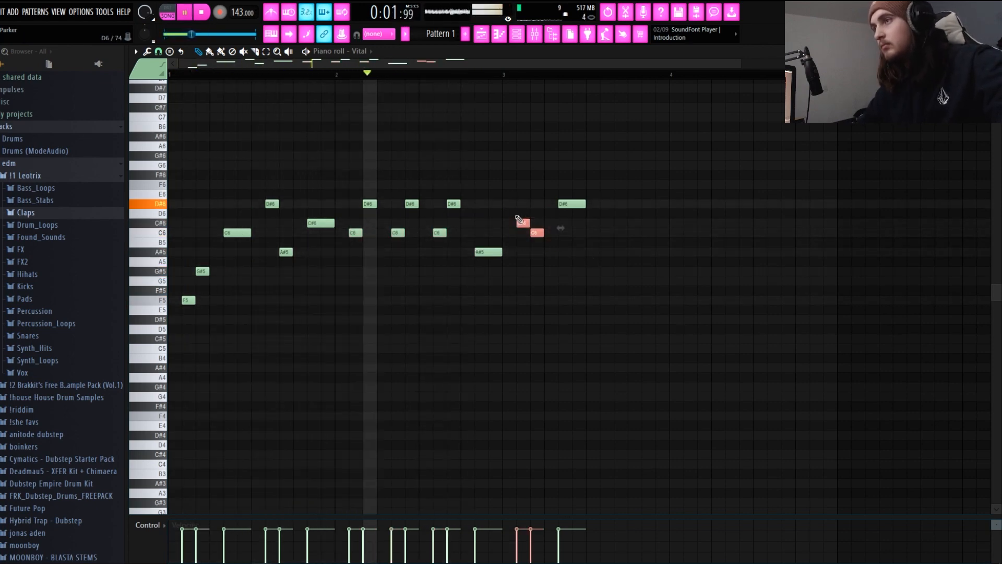
left_click(598, 242)
right_click(599, 244)
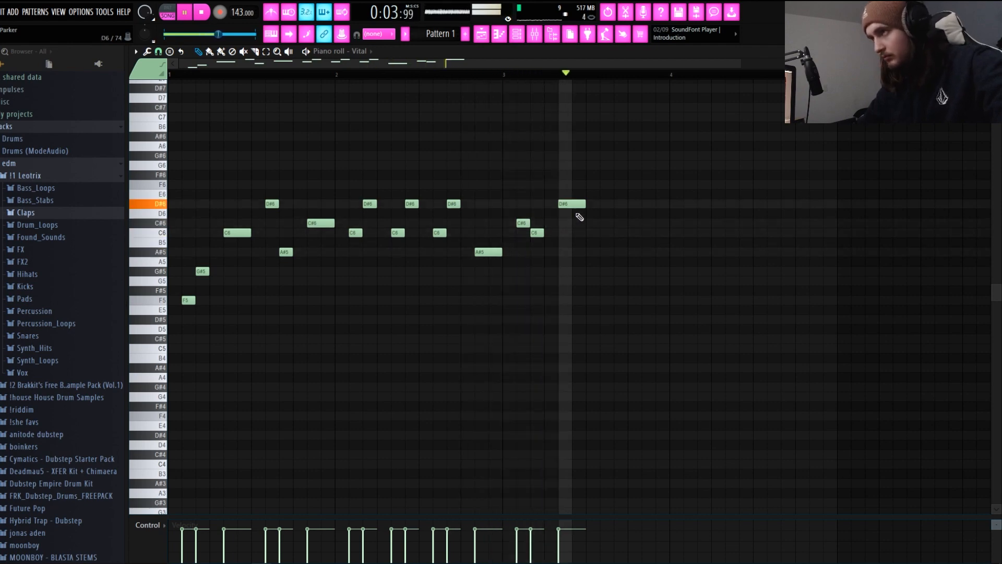
left_click_drag(564, 204, 565, 254)
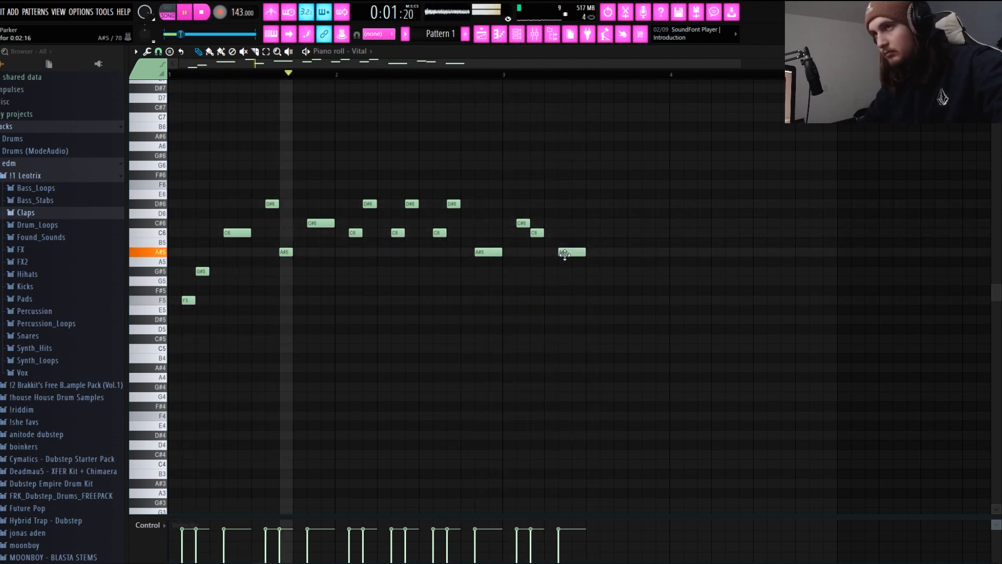
Raise the beat 4 note of bar 1 to F6 and turn the three note pairs in bar 2 into G6-G#6
left_click_drag(321, 224, 321, 185)
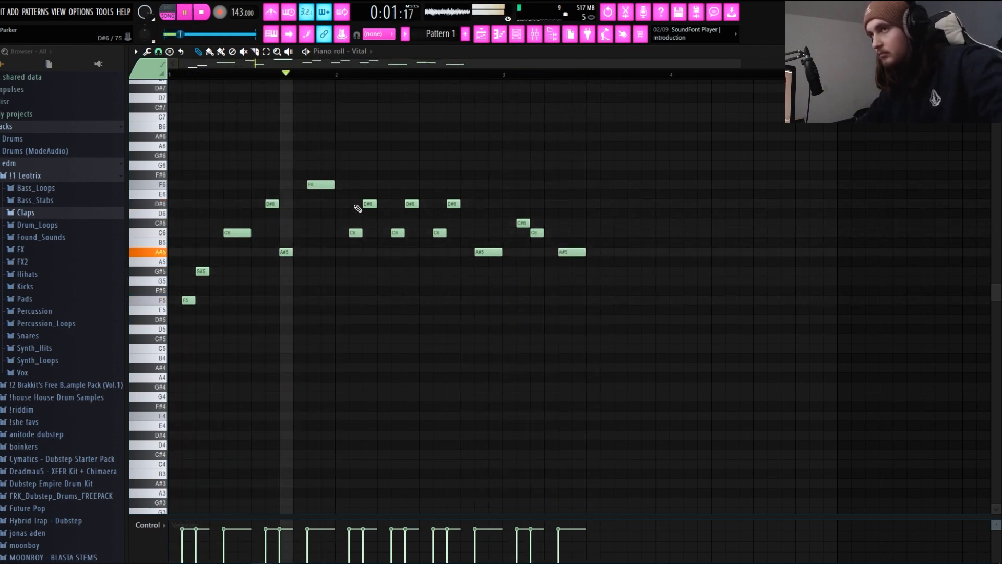
left_click_drag(459, 248, 352, 158)
key("space")
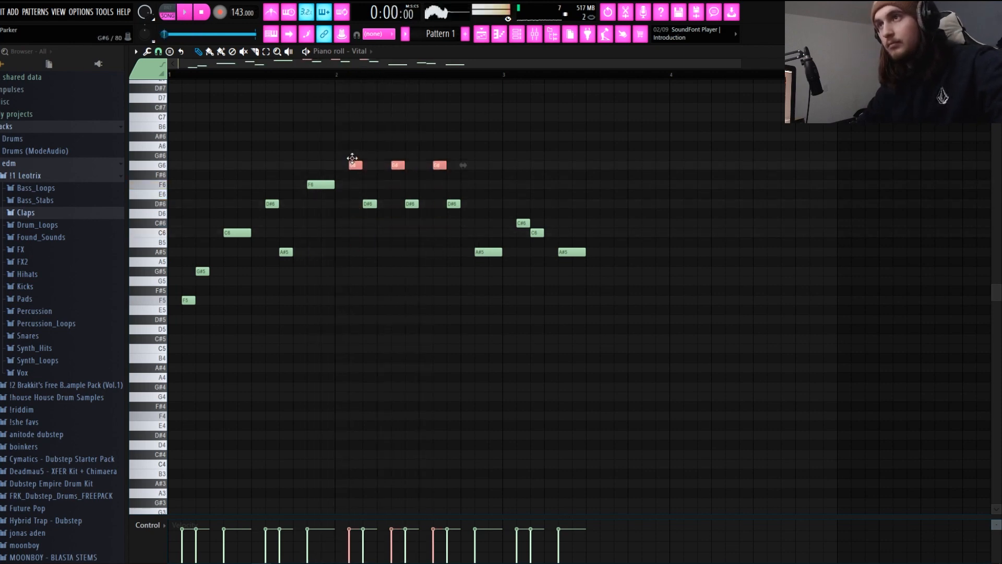
key("space")
left_click_drag(473, 216, 362, 202)
left_click_drag(368, 202, 369, 154)
right_click(450, 217)
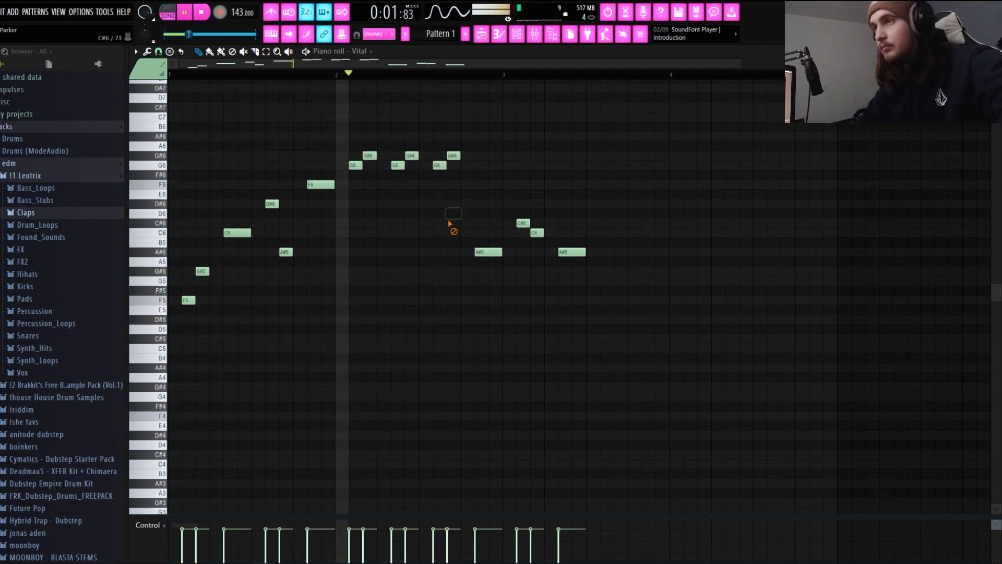
key("space")
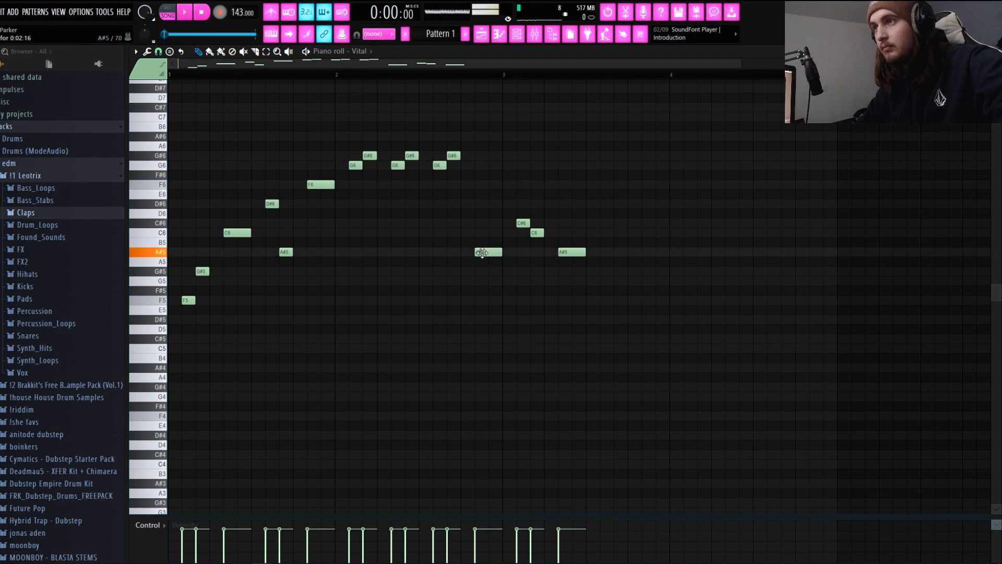
Raise the A#5 note in beat 4 of bar 2 to D#6 and audition the pattern
left_click_drag(482, 253, 482, 203)
key("space")
key("space")
key("space")
Finish bar 3 with its beat 2 note raised to G#6, a C#6-C6 pair in beat 3 and a G6 note in beat 4
left_click(605, 223)
left_click_drag(569, 252, 576, 165)
left_click(653, 204)
left_click_drag(652, 204, 652, 165)
left_click_drag(574, 165, 573, 155)
key("space")
Fill bar 4 with the notes A#5, C6, A#5, C#6 and A#5, ending on short G#5 and G5 notes
left_click(688, 252)
left_click(700, 232)
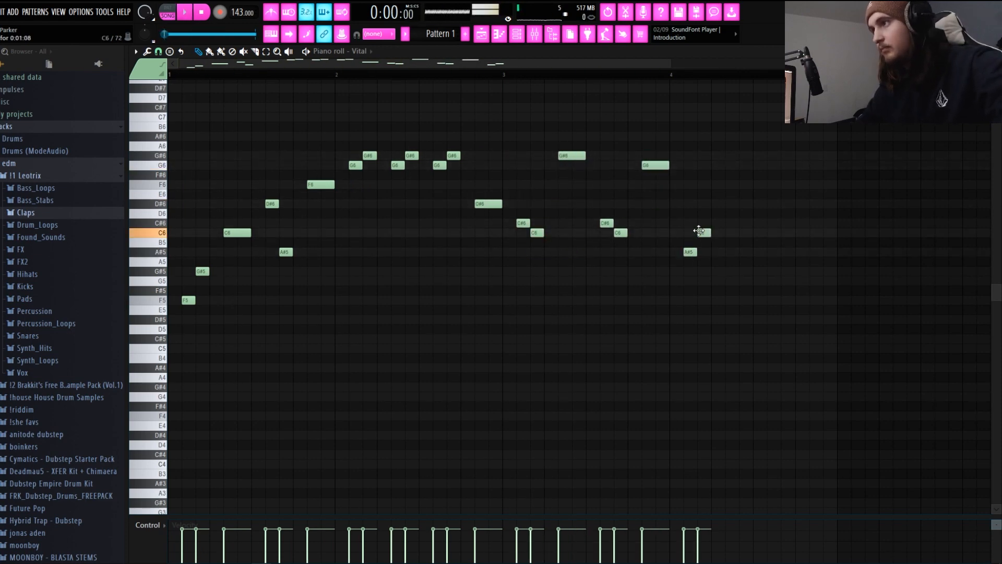
left_click(732, 252)
left_click(745, 232)
left_click(773, 252)
left_click(814, 272)
left_click(828, 281)
key("space")
left_click_drag(652, 233, 651, 223)
Lower the G#6 and G6 notes in bar 3 by an octave and replace bar 4's A#5-C#6 pair with one F5 note
left_click_drag(487, 147, 590, 171)
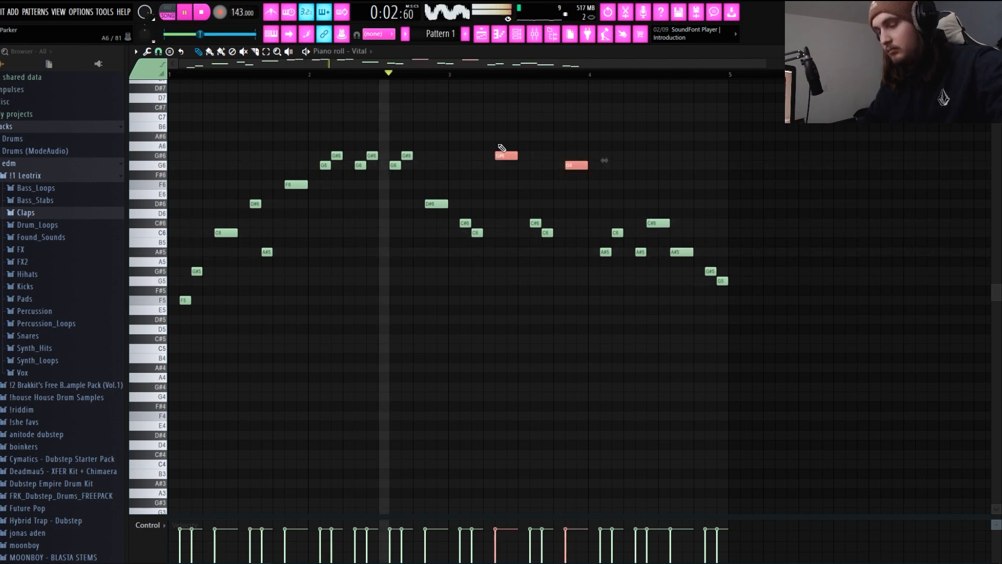
key("ctrl+Down")
left_click_drag(640, 252, 658, 300)
right_click(657, 223)
Transpose the whole Vital melody down one octave, stop playback and check the Channel rack
key("ctrl+Down")
scroll(530, 179, "down", 4)
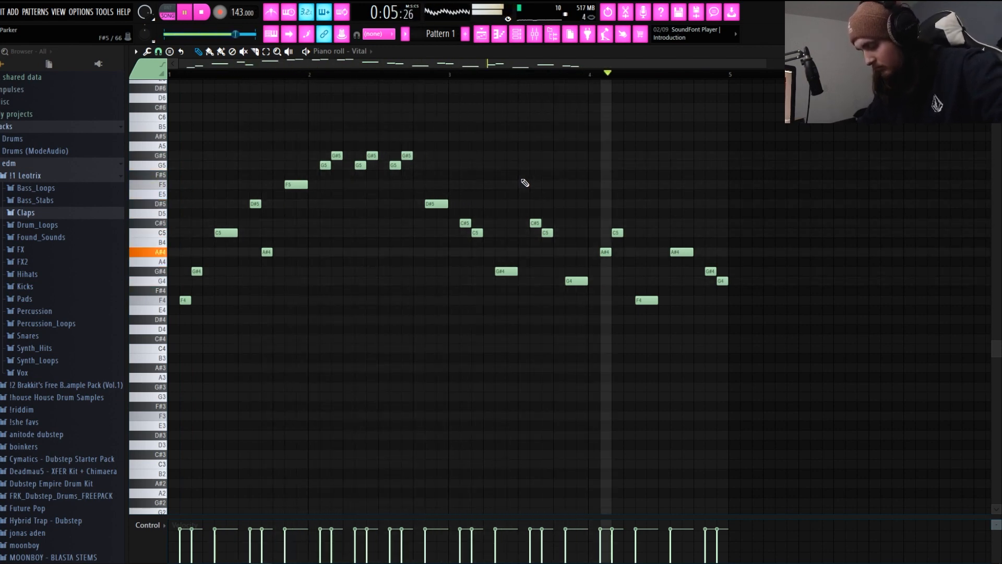
key("space")
key("F6")
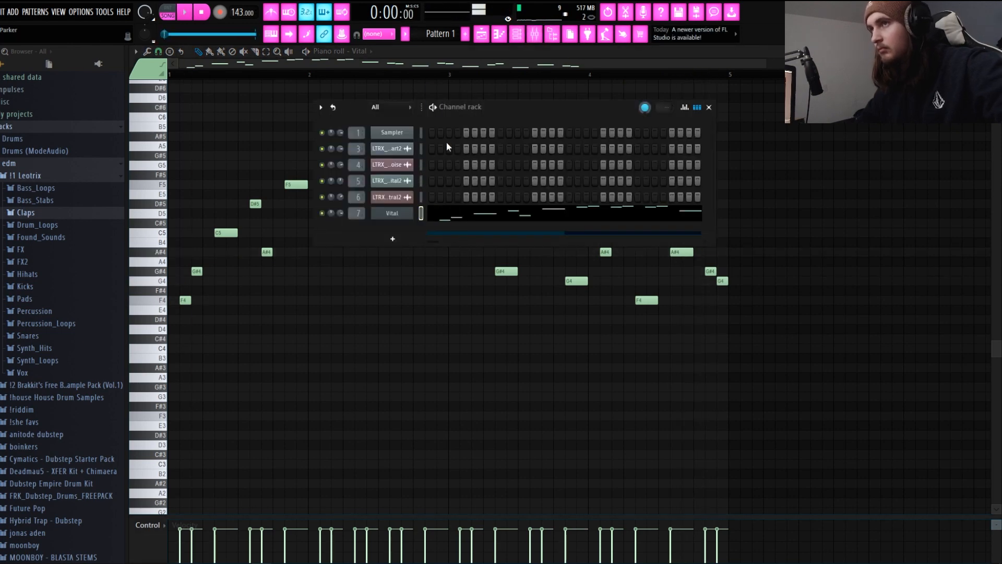
key("F6")
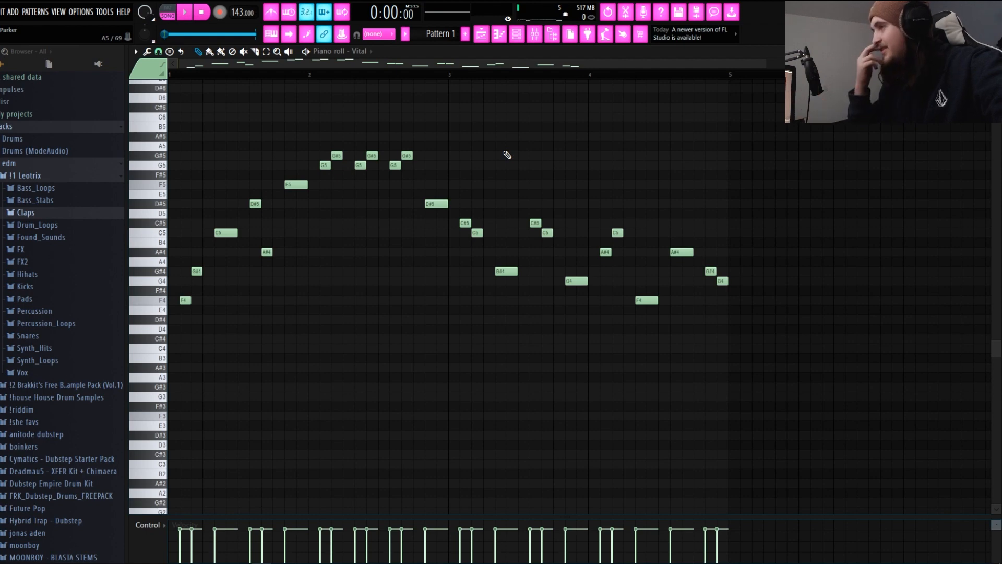
Add a second Vital channel and load the Basic Shapes wavetable into its oscillator 1
left_click(521, 35)
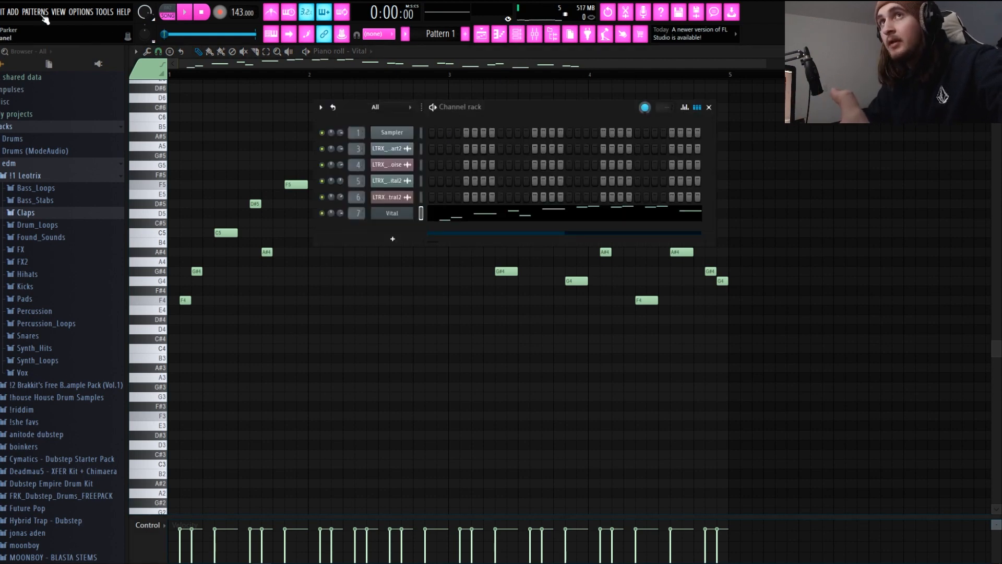
left_click(12, 12)
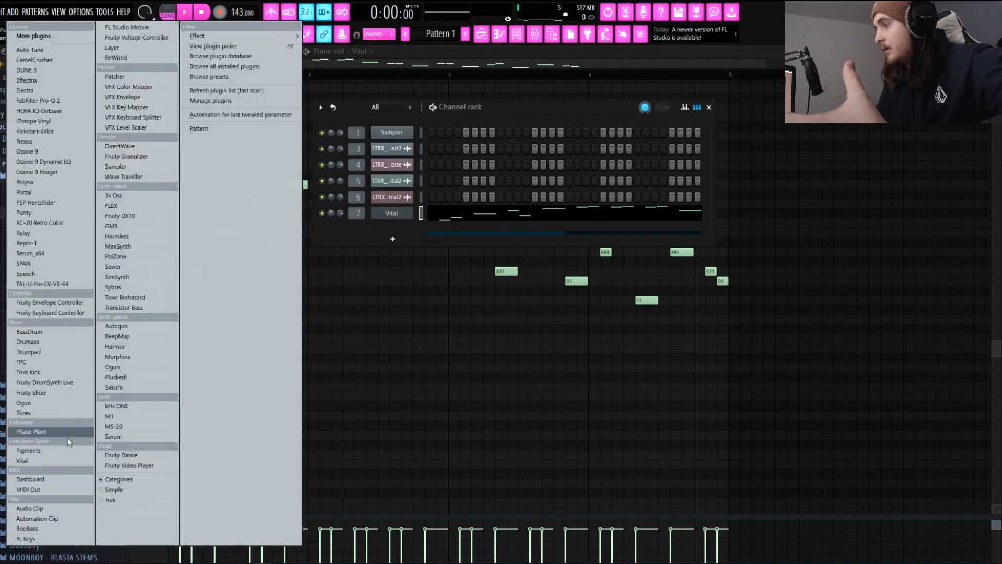
left_click(58, 460)
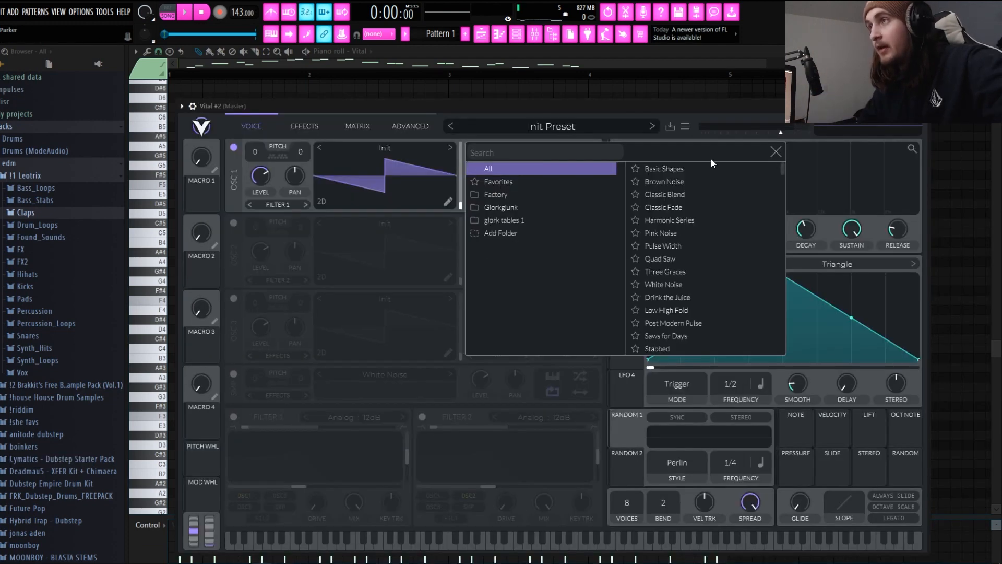
left_click(778, 152)
left_click(383, 148)
left_click(664, 169)
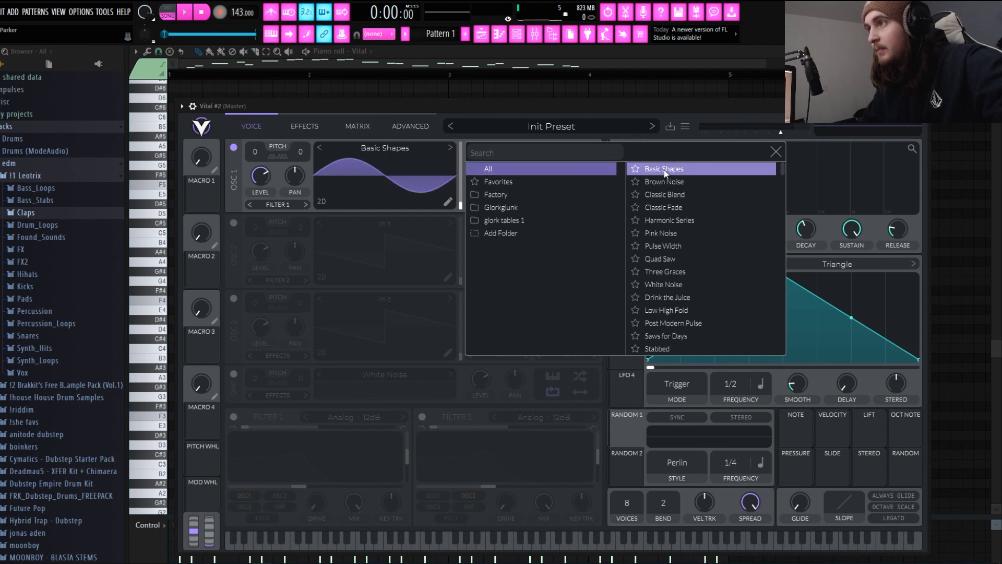
Open the second Vital's piano roll and draw an F4 note spanning bar 1, then audition it
left_click(775, 152)
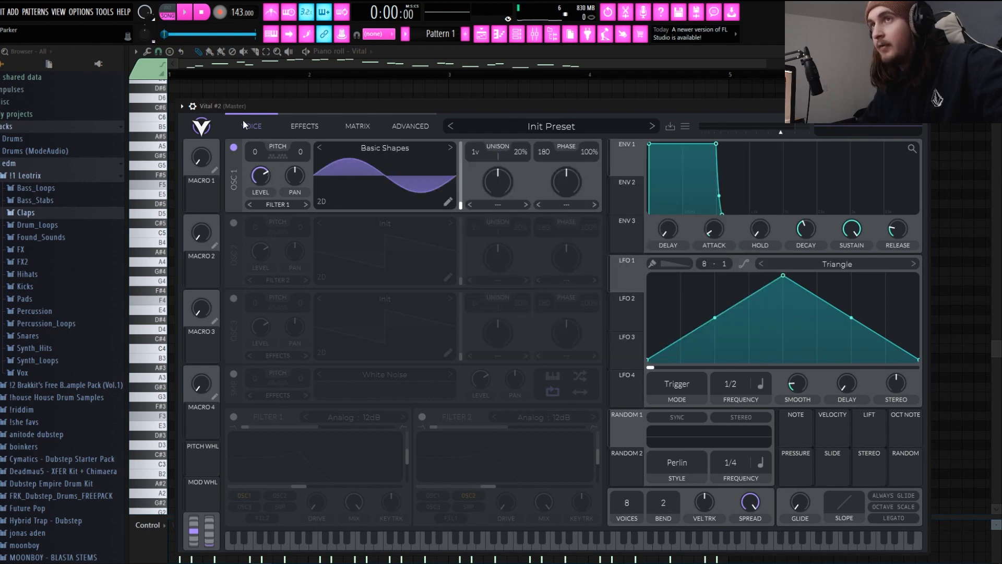
key("F6")
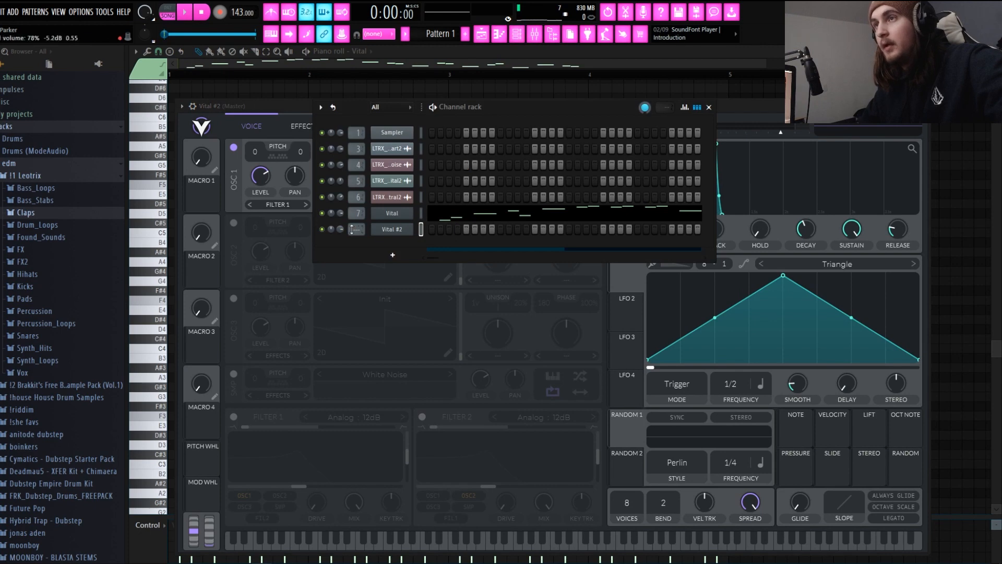
right_click(399, 229)
left_click(430, 230)
key("space")
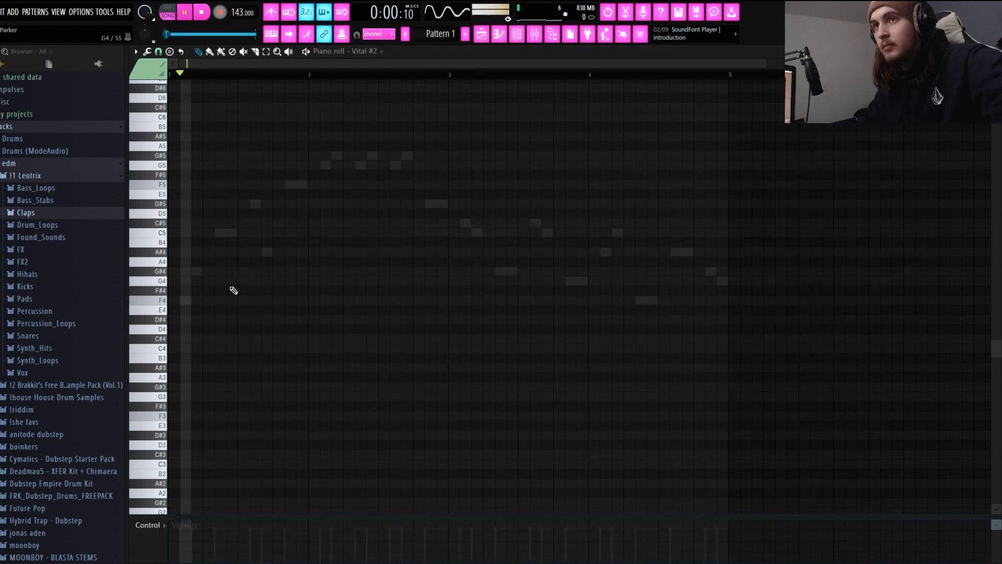
key("space")
left_click_drag(179, 299, 130, 306)
left_click_drag(245, 297, 306, 297)
key("space")
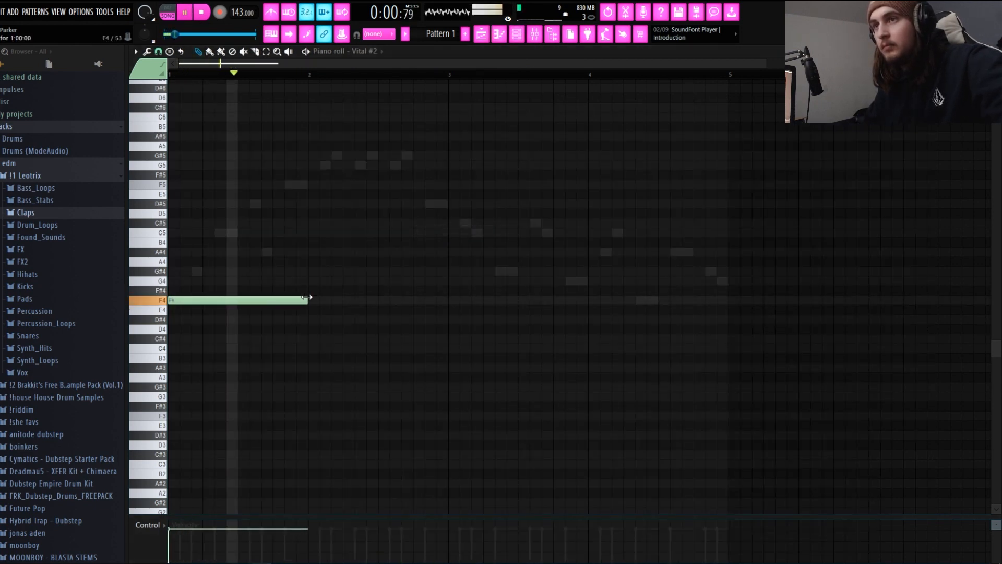
key("space")
key("space")
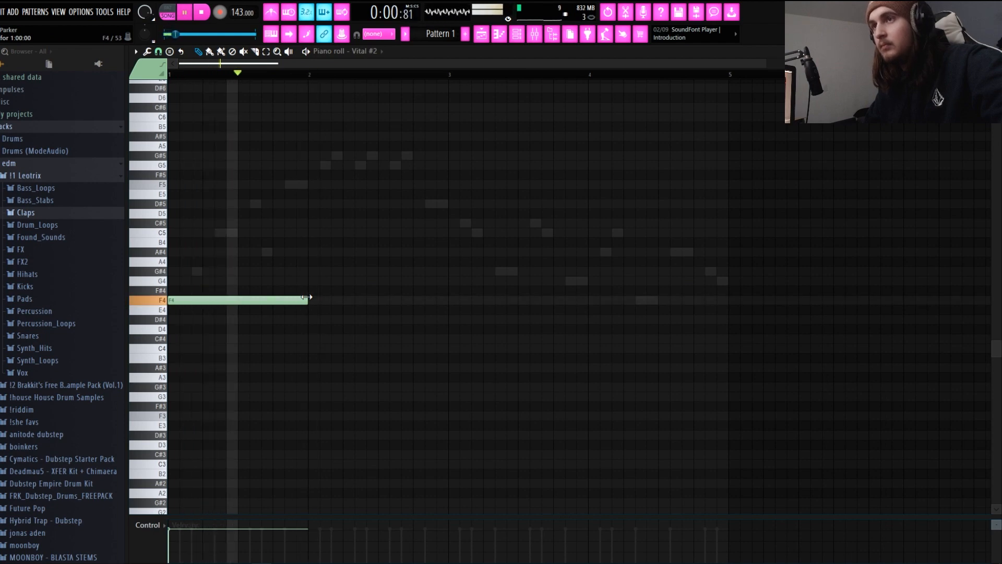
Draw a G4 note spanning bar 2 and stop playback
left_click(313, 271)
left_click_drag(409, 271, 431, 279)
key("space")
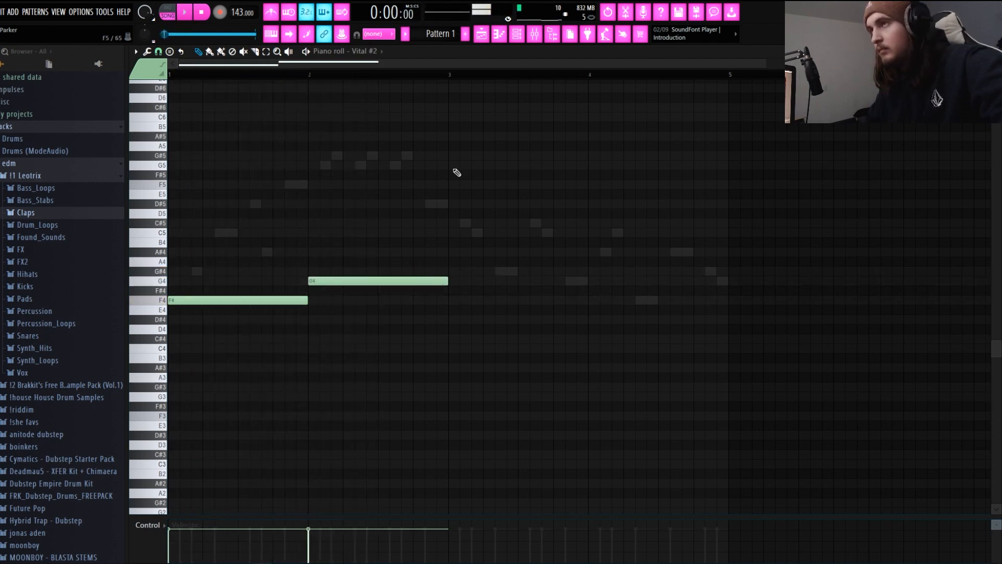
Route the second Vital to mixer insert 8, solo that insert and reopen the channel's piano roll
key("F9")
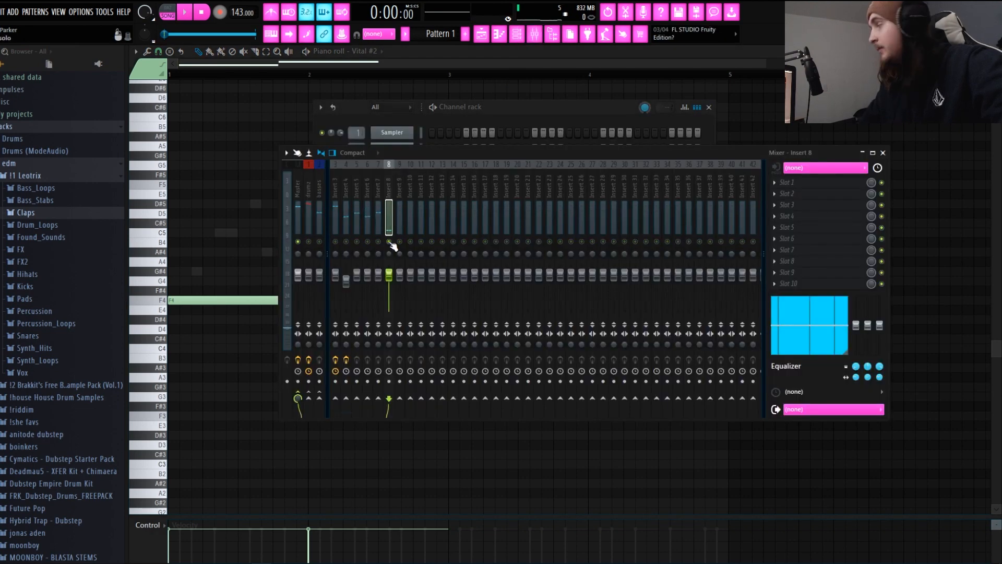
left_click(429, 73)
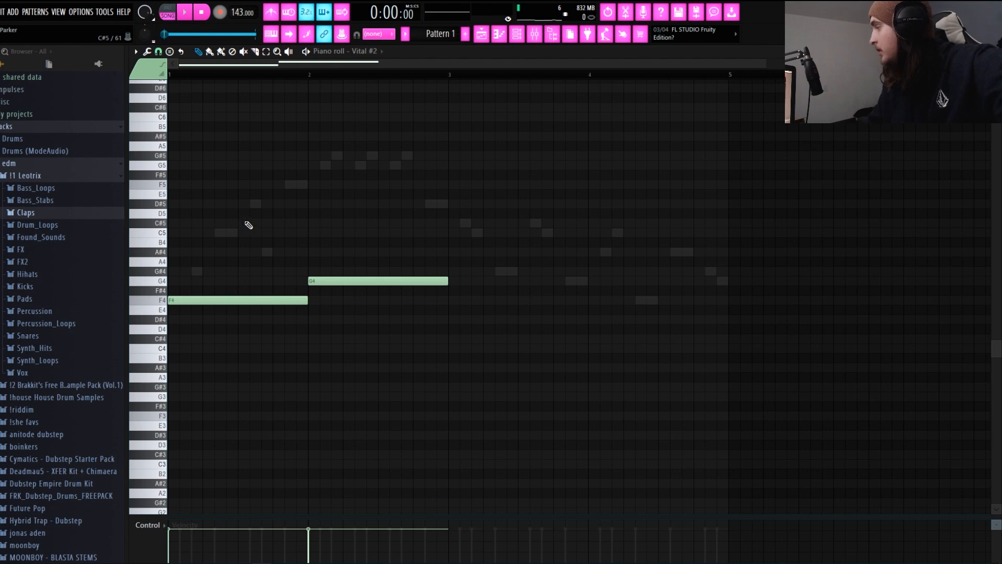
left_click(523, 40)
right_click(404, 228)
left_click(432, 230)
right_click(404, 230)
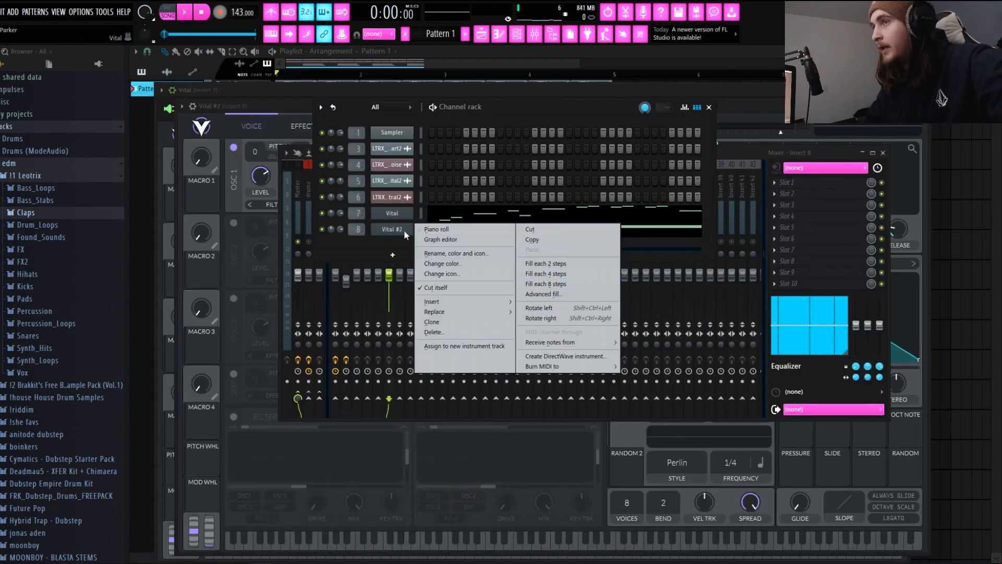
left_click(429, 230)
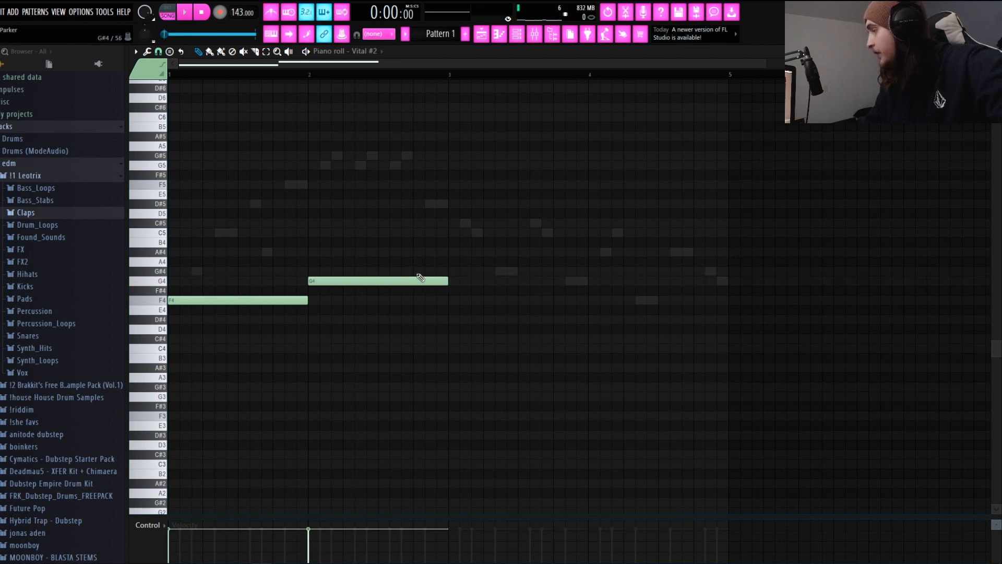
Unmute mixer insert 7 and the basses bus alongside the soloed insert 8 while playing the pattern
key("space")
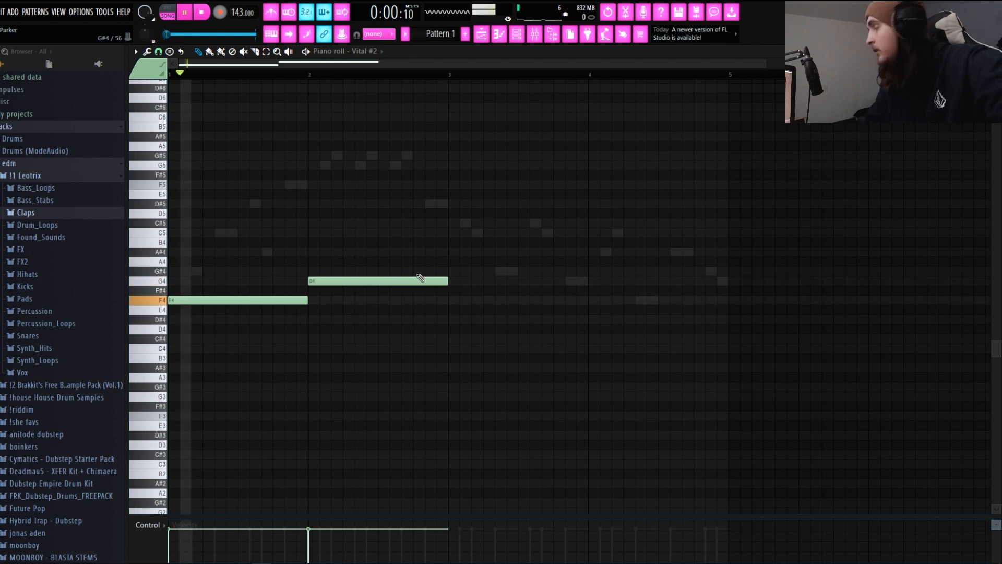
key("F9")
key("space")
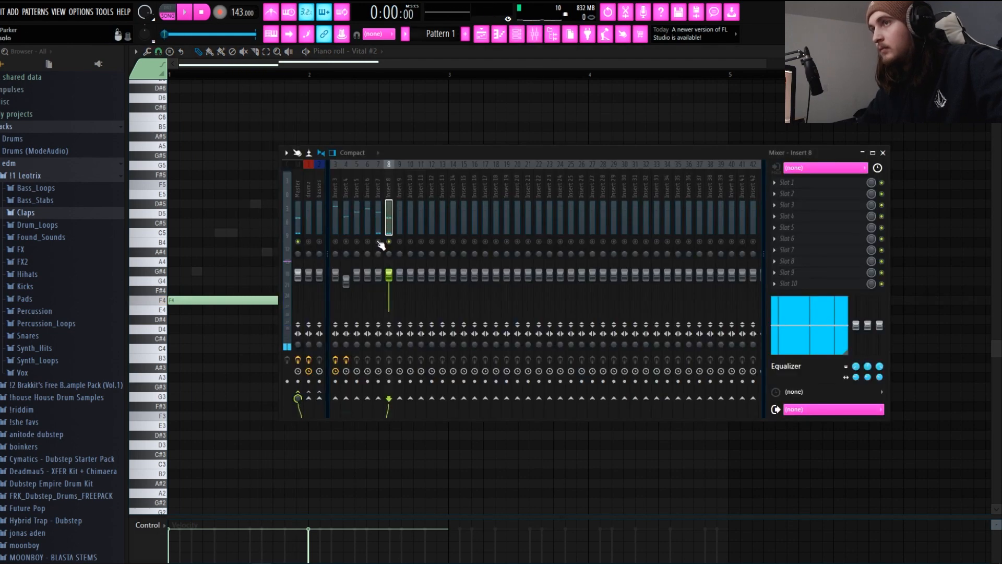
key("F9")
left_click(535, 35)
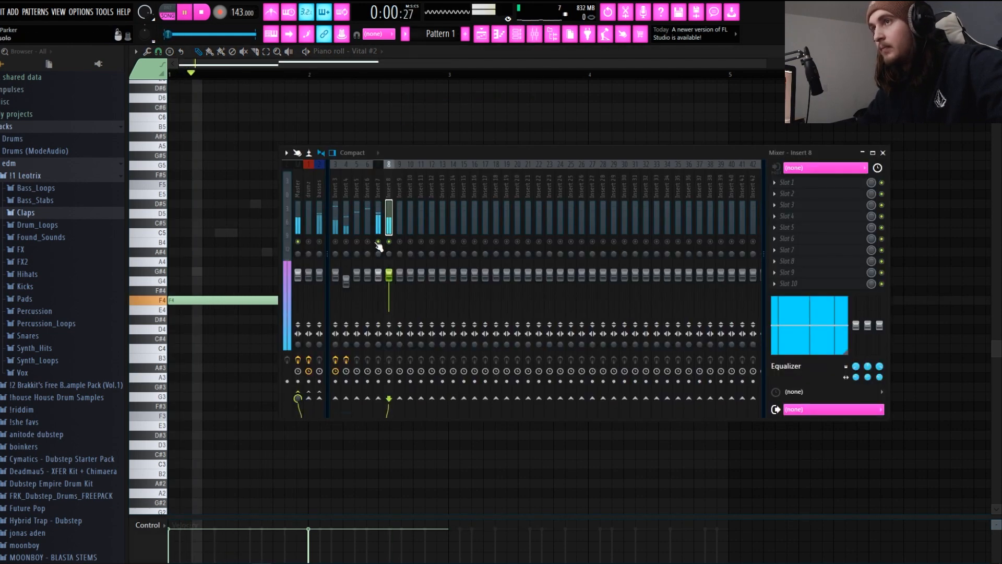
key("space")
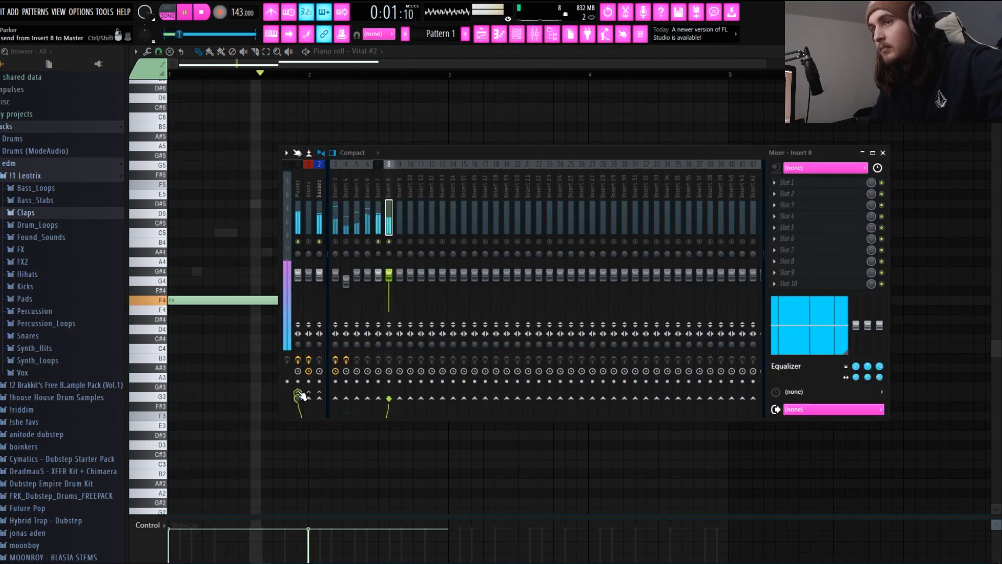
key("F9")
Remove the stray D#6 note, transpose the two long notes up an octave to F5 and G5, and audition them
left_click(485, 88)
right_click(505, 90)
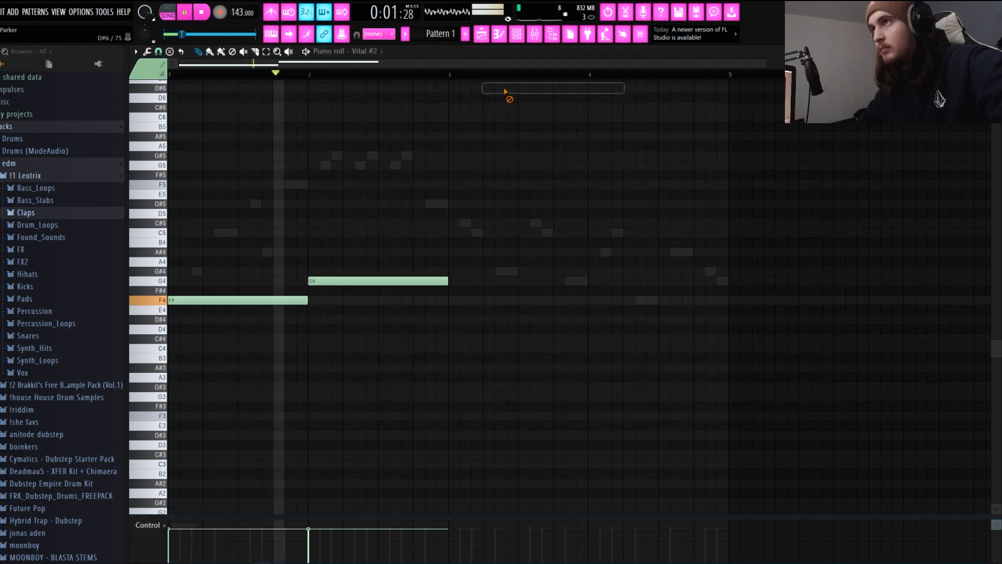
key("space")
key("ctrl+Up")
scroll(443, 156, "up", 3)
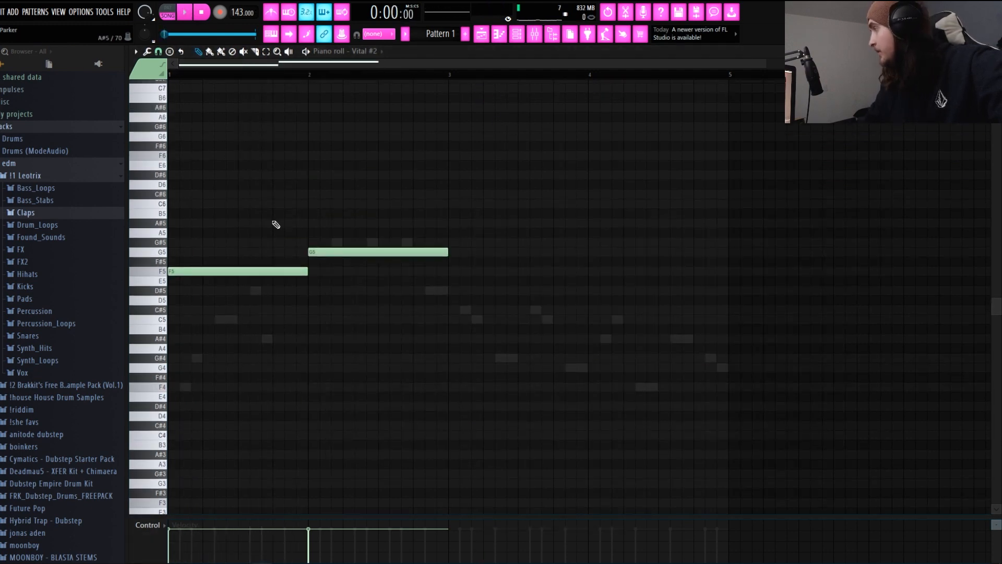
key("space")
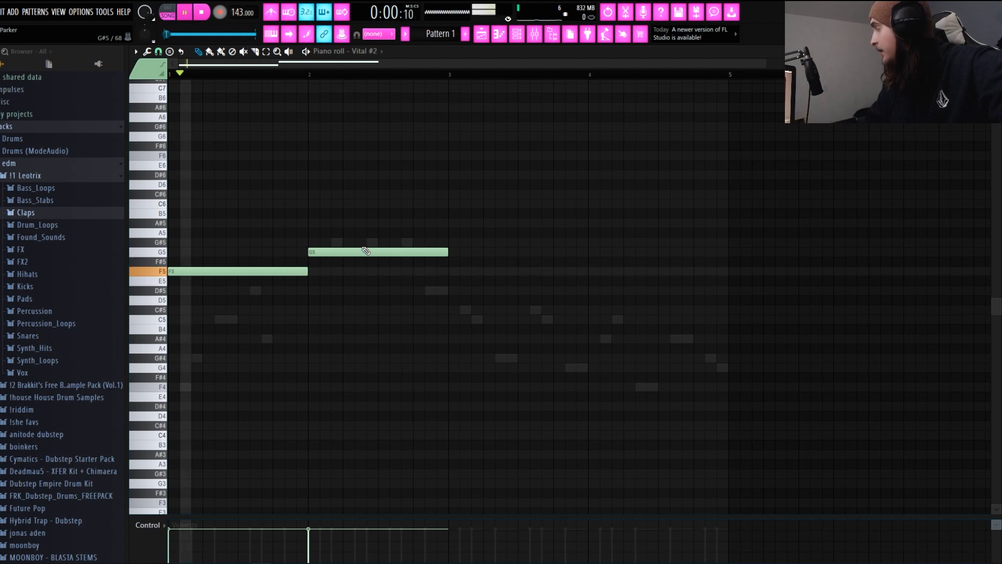
key("space")
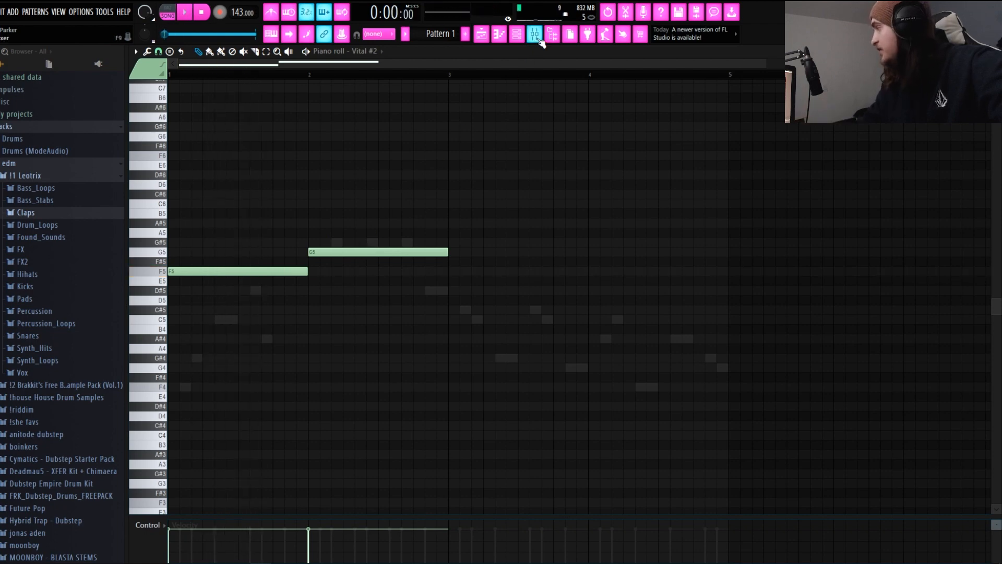
key("space")
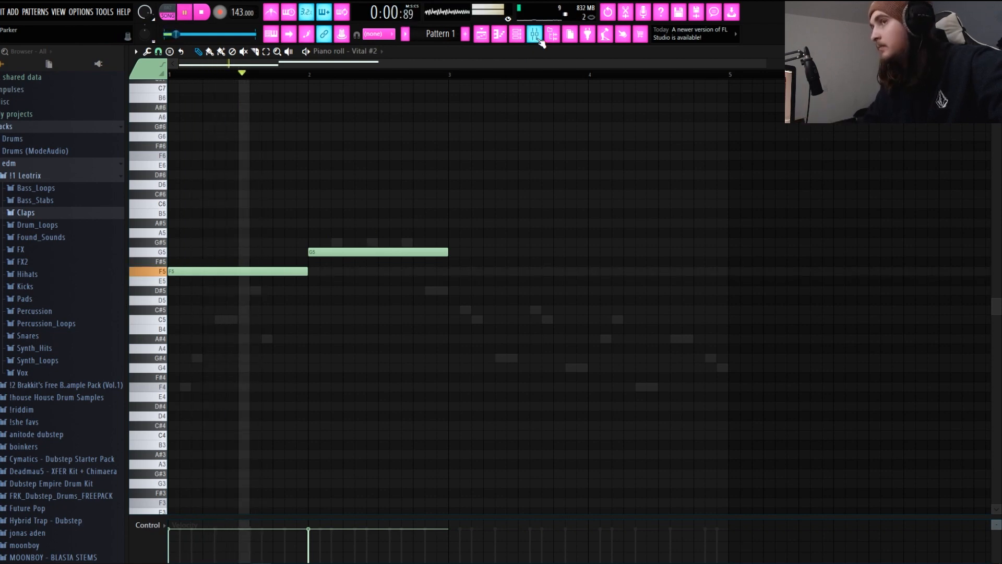
key("space")
Shift both long notes one step later, raise the second to G#5 and shorten it to end at bar 3
key("ctrl+a")
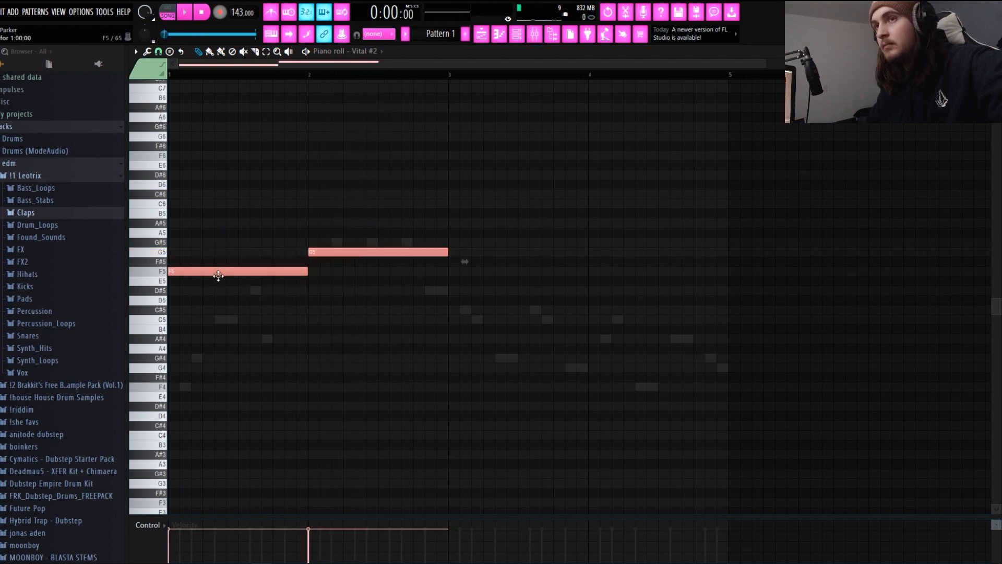
key("space")
key("ctrl+d")
left_click_drag(358, 252, 356, 241)
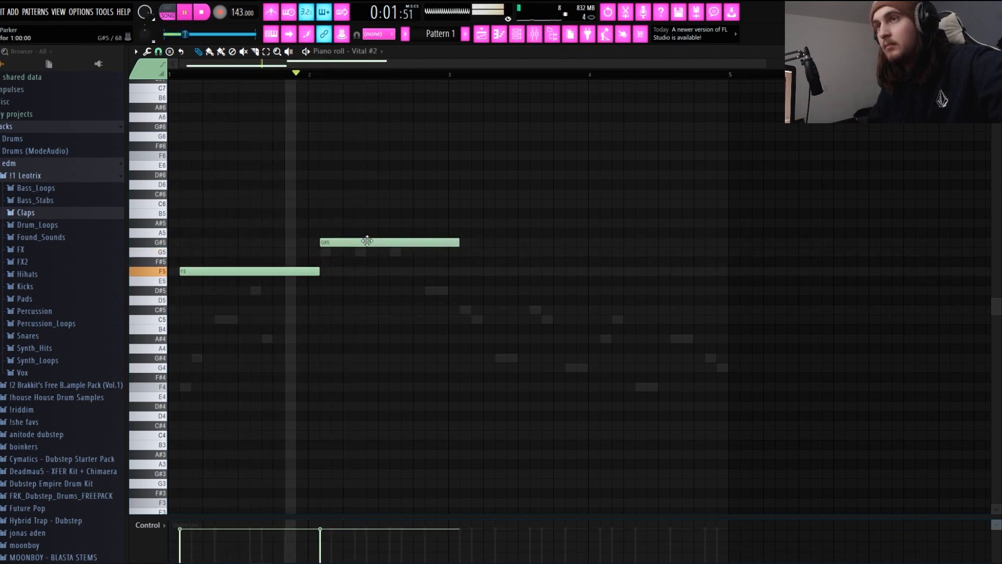
key("space")
left_click_drag(459, 242, 447, 242)
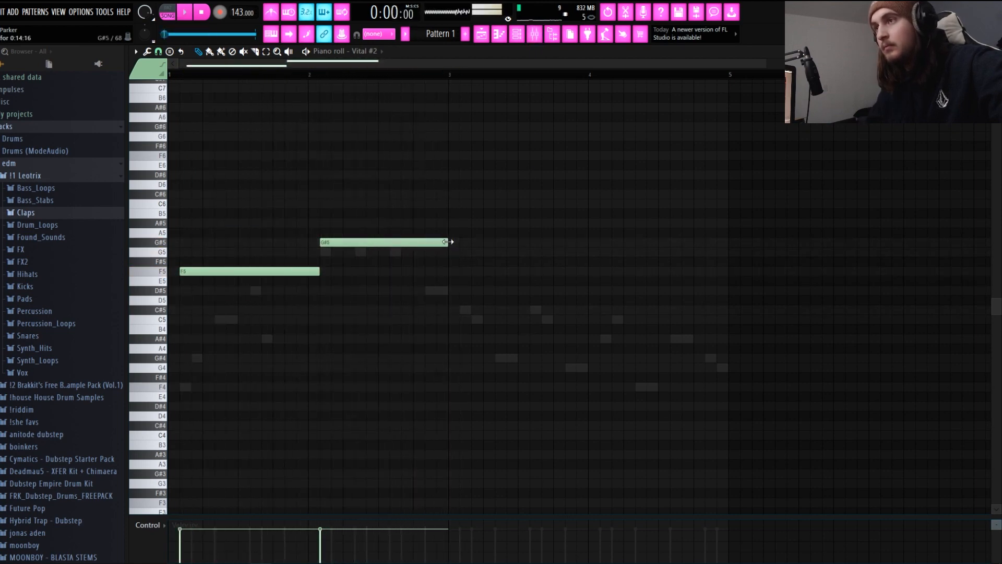
Add a long note in bar 3 starting one step in, and raise it an octave from C#5 to C#6
left_click(460, 300)
left_click_drag(460, 311, 459, 319)
key("space")
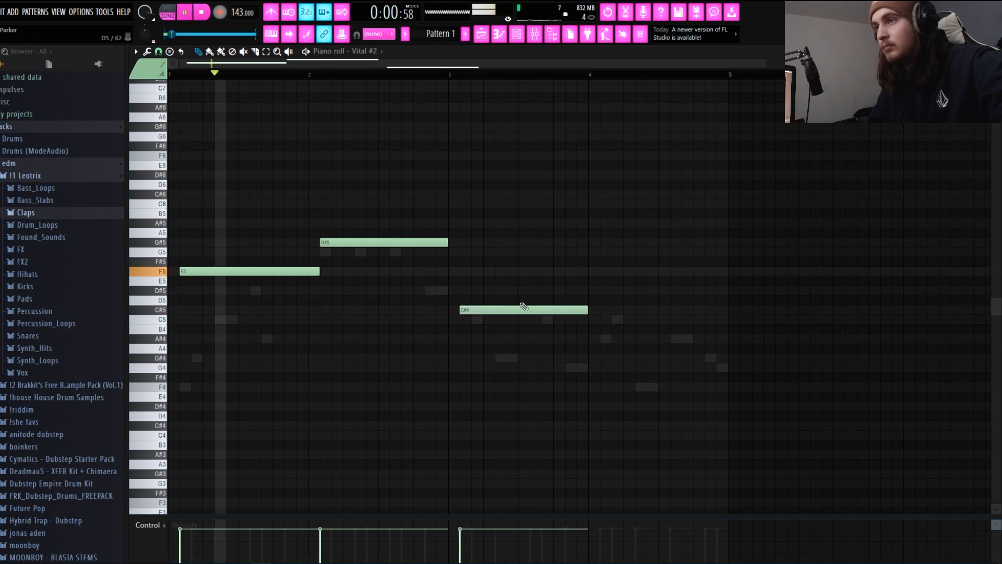
left_click_drag(530, 302, 526, 329)
key("ctrl+Up")
left_click(524, 291)
right_click(557, 291)
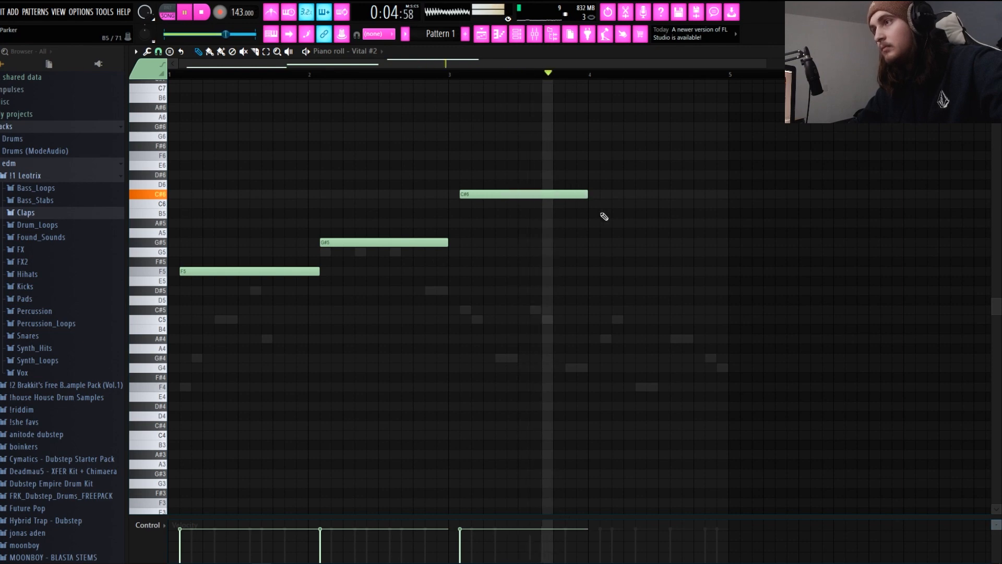
Add a long A#5 note in bar 4 starting one step in, delete the trial F4 and G#4 notes, and audition it
key("space")
left_click(590, 387)
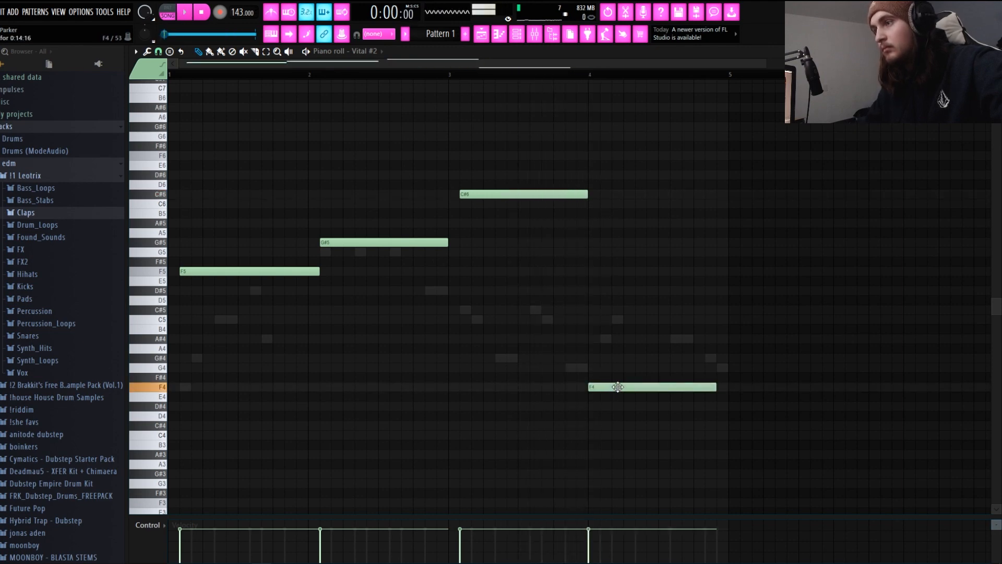
left_click(611, 358)
left_click(613, 339)
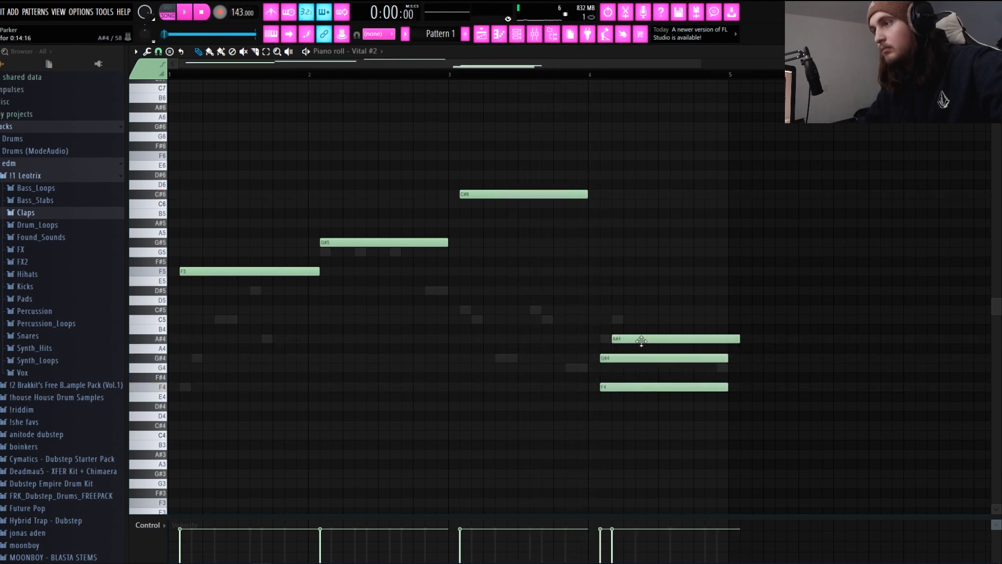
key("ctrl+Up")
key("space")
right_click(628, 358)
right_click(627, 387)
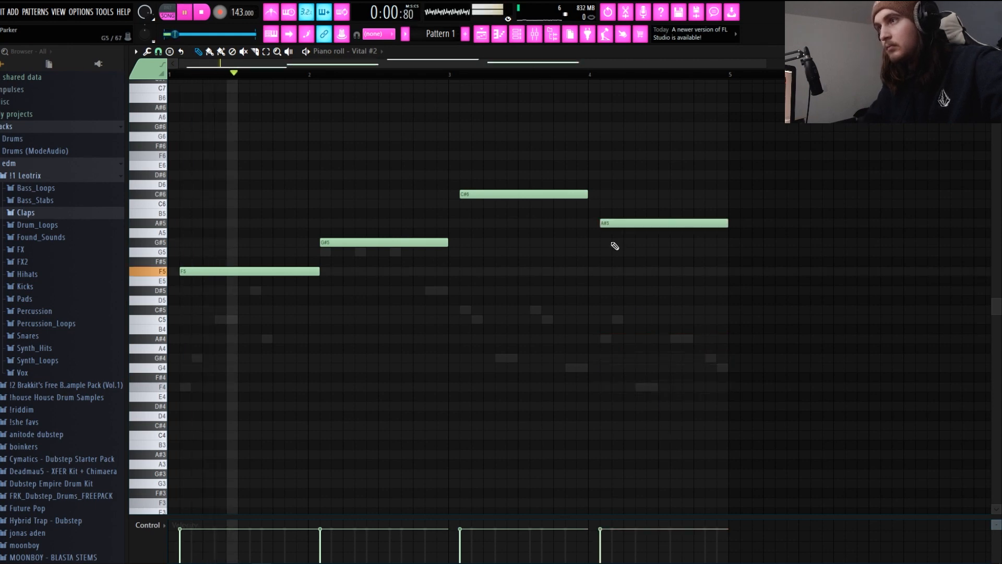
left_click(589, 74)
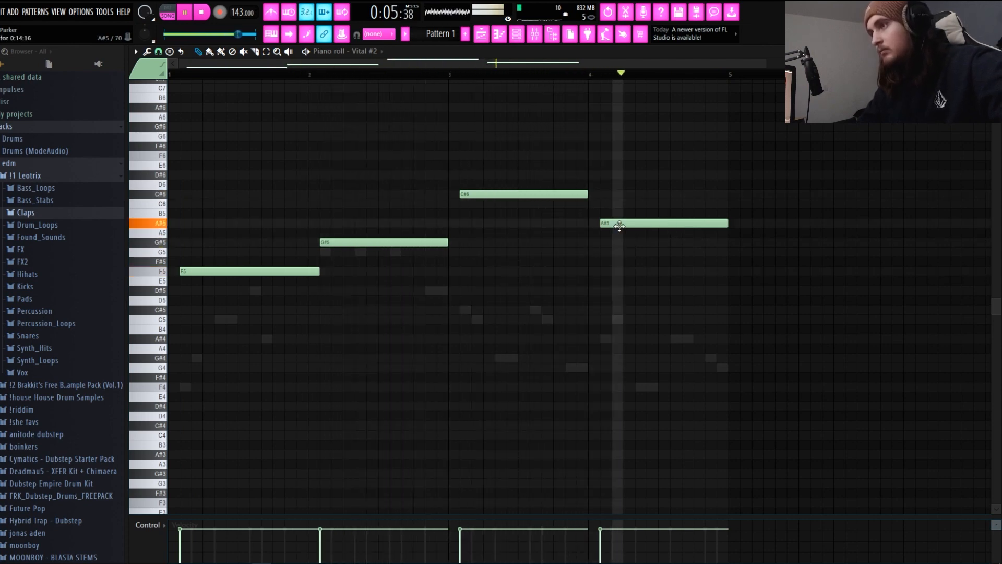
Select all four long notes and transpose them down two octaves
left_click_drag(726, 312, 266, 125)
key("ctrl+Down")
key("ctrl+Down")
key("space")
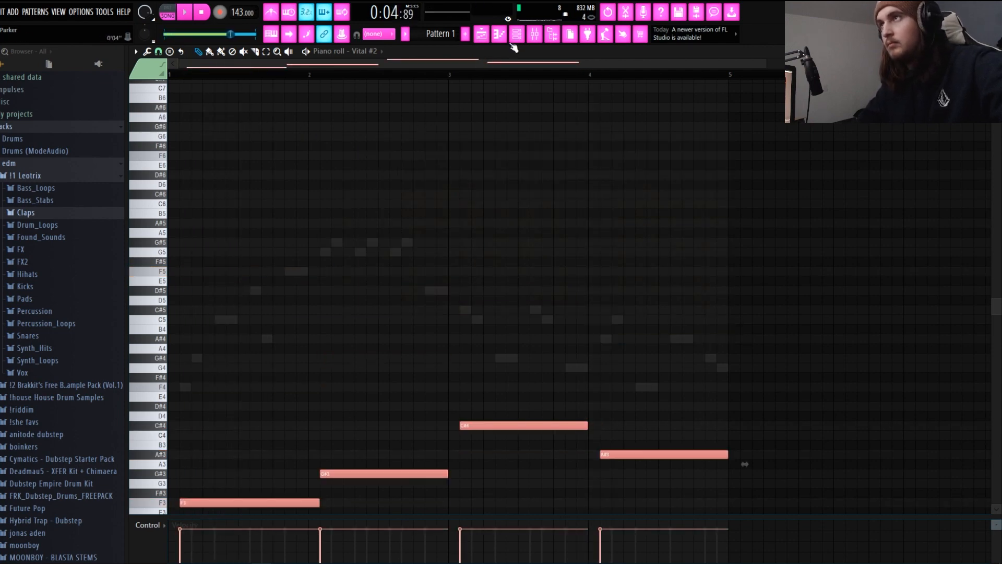
Set oscillator 1's pitch to -12 semitones in the second Vital and raise its notes by one octave
left_click(517, 36)
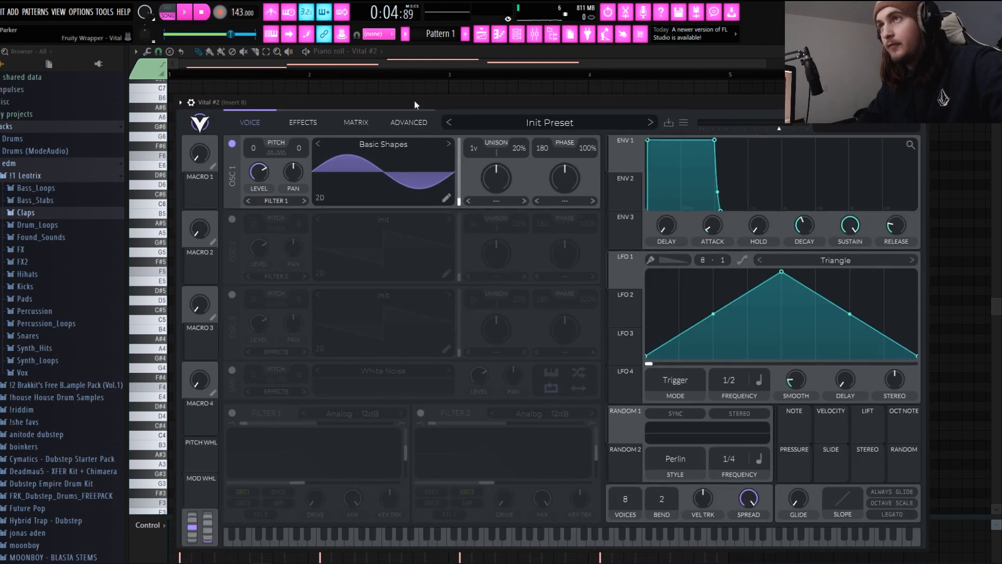
left_click_drag(415, 100, 407, 78)
scroll(248, 133, "down", 12)
left_click_drag(318, 87, 472, 96)
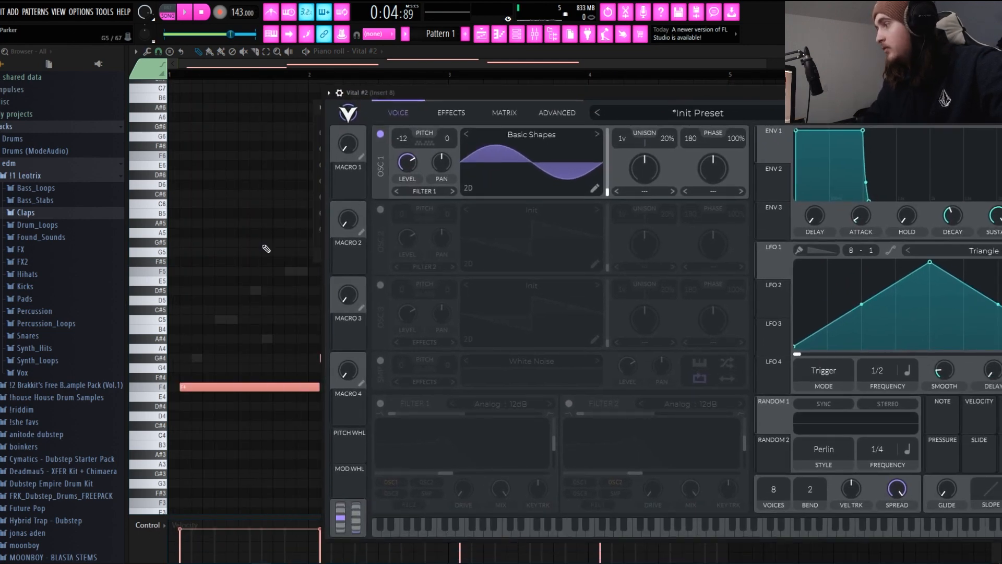
left_click_drag(535, 97, 386, 82)
Lower oscillator 1's phase randomization to 1% after auditioning the sound
key("space")
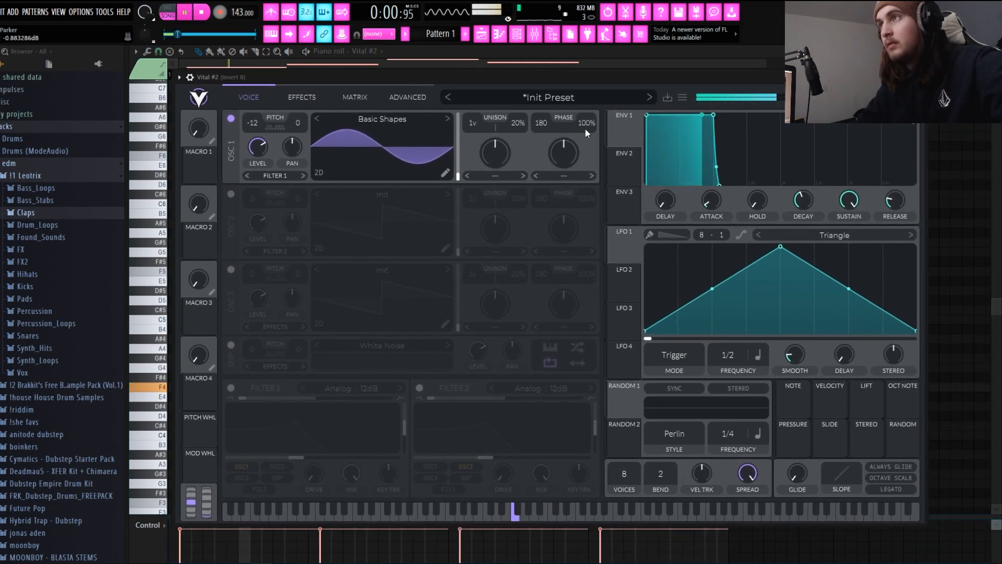
left_click_drag(585, 127, 317, 114)
key("space")
left_click_drag(585, 121, 516, 123)
Enable the White Noise sampler and lower its level to about 0.362 during playback
left_click(231, 345)
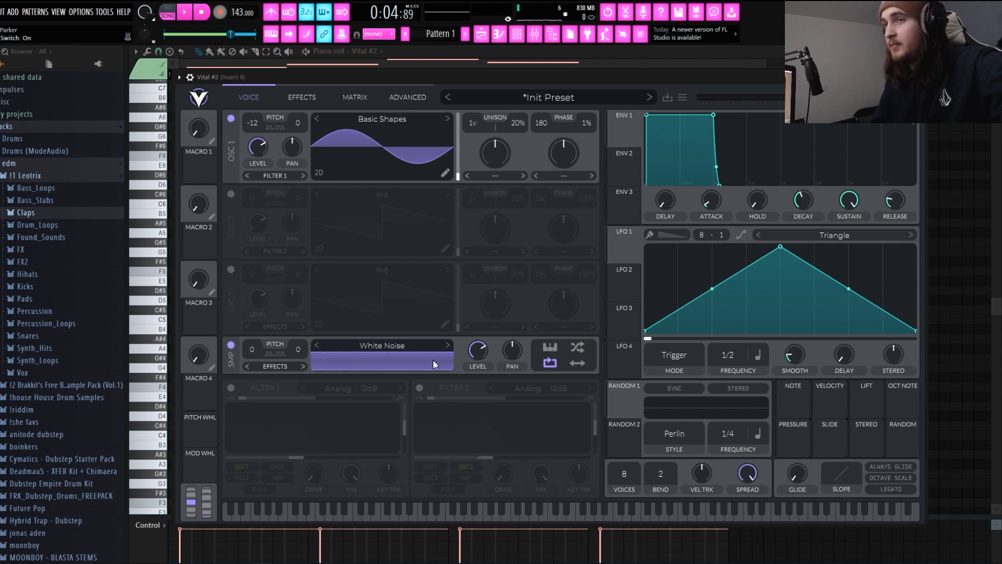
key("space")
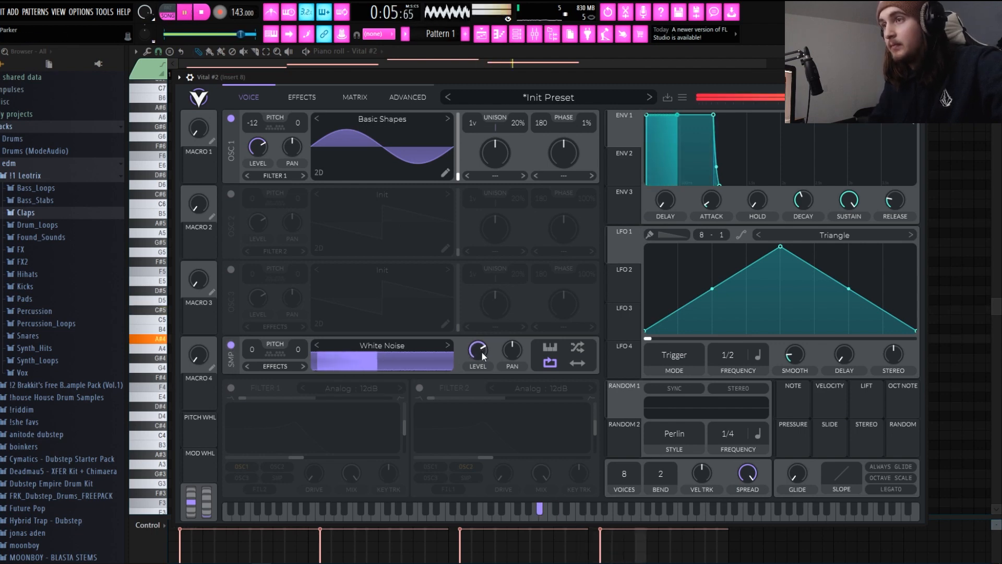
left_click_drag(481, 351, 478, 360)
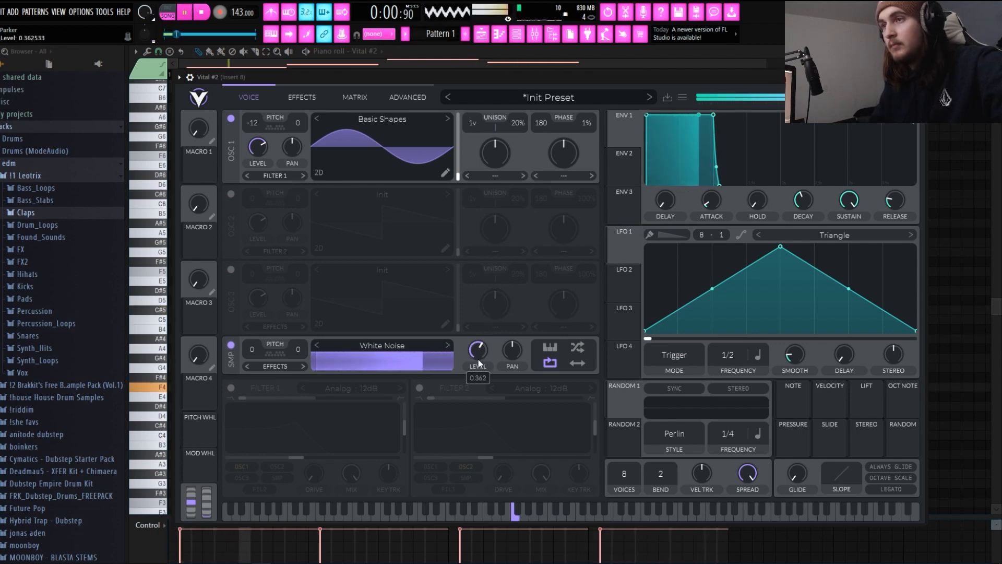
Lower the White Noise sampler's level to about 0.278 and set its pitch to 36 semitones during playback
left_click(307, 63)
left_click_drag(484, 354, 484, 361)
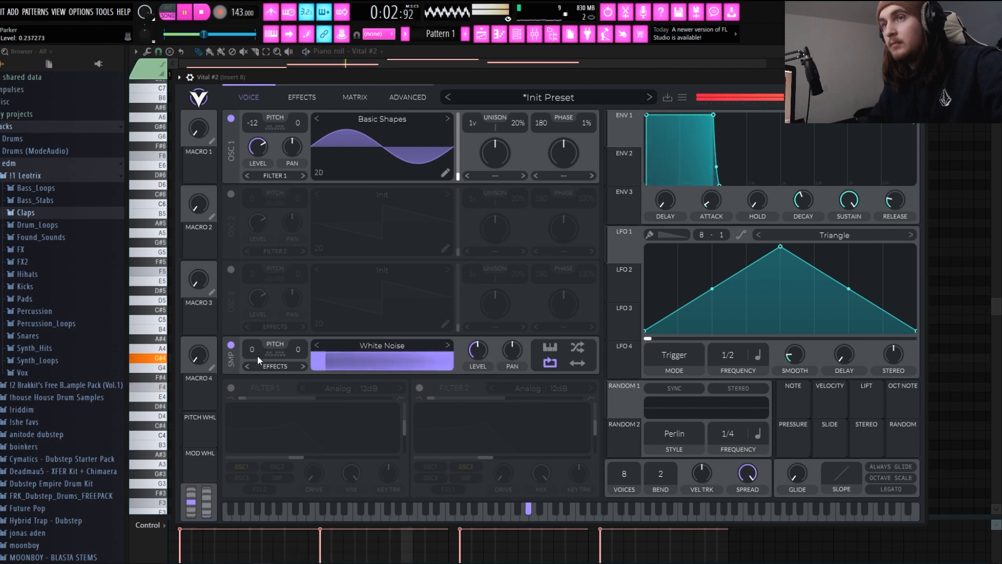
left_click_drag(252, 350, 265, 333)
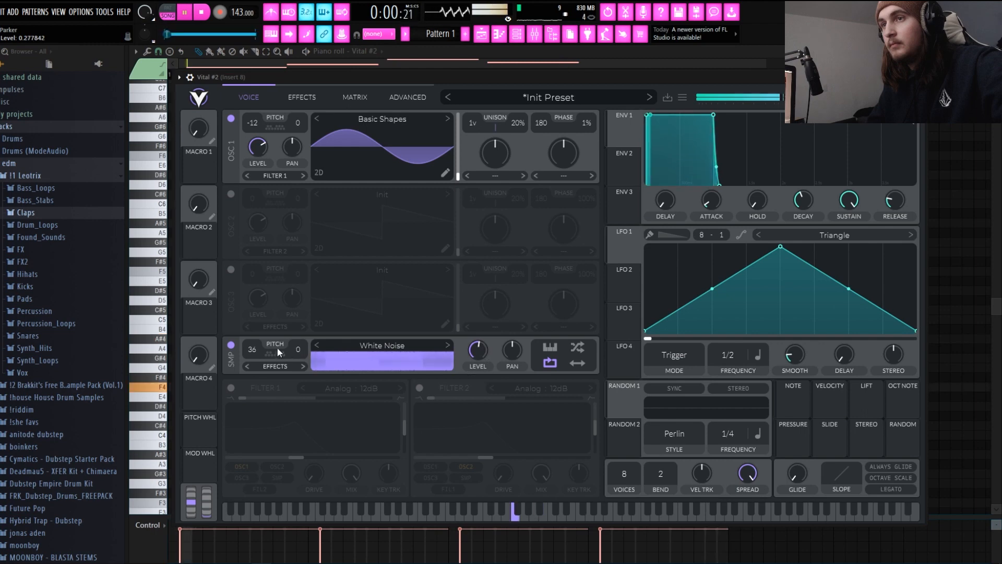
Load Fruity WaveShaper into the first effect slot of mixer Insert 8
key("F9")
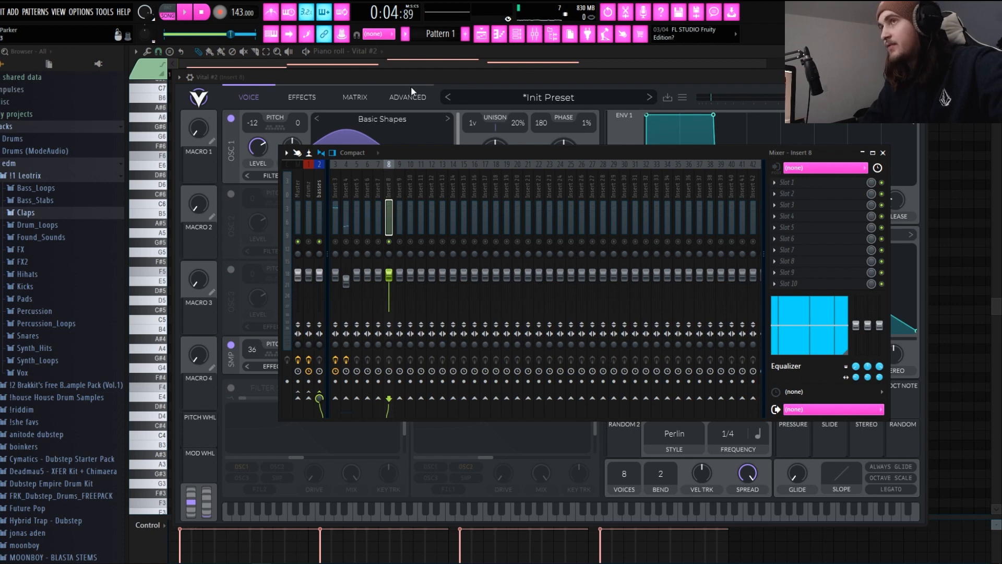
left_click(304, 100)
left_click(263, 92)
left_click(543, 35)
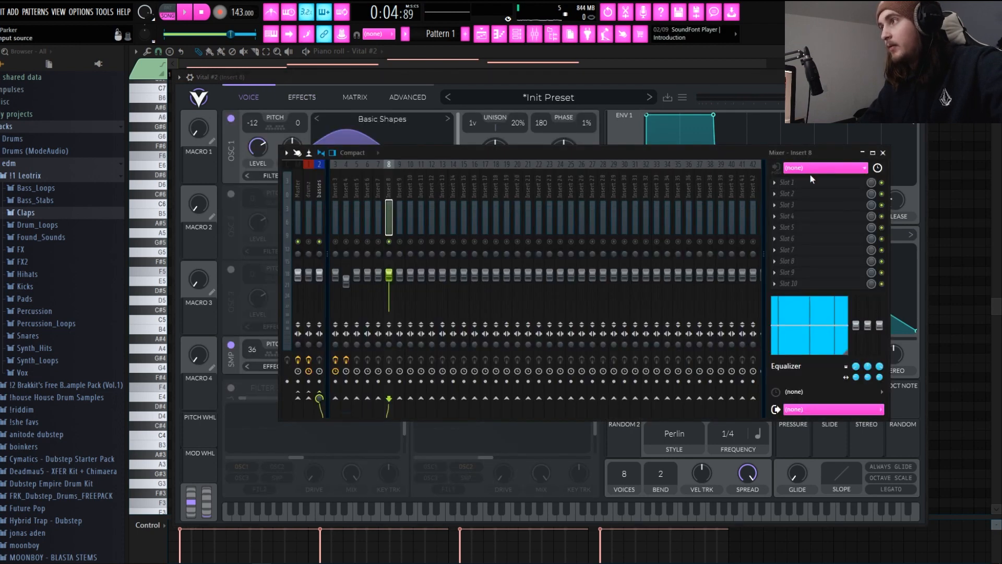
left_click(804, 182)
left_click(493, 443)
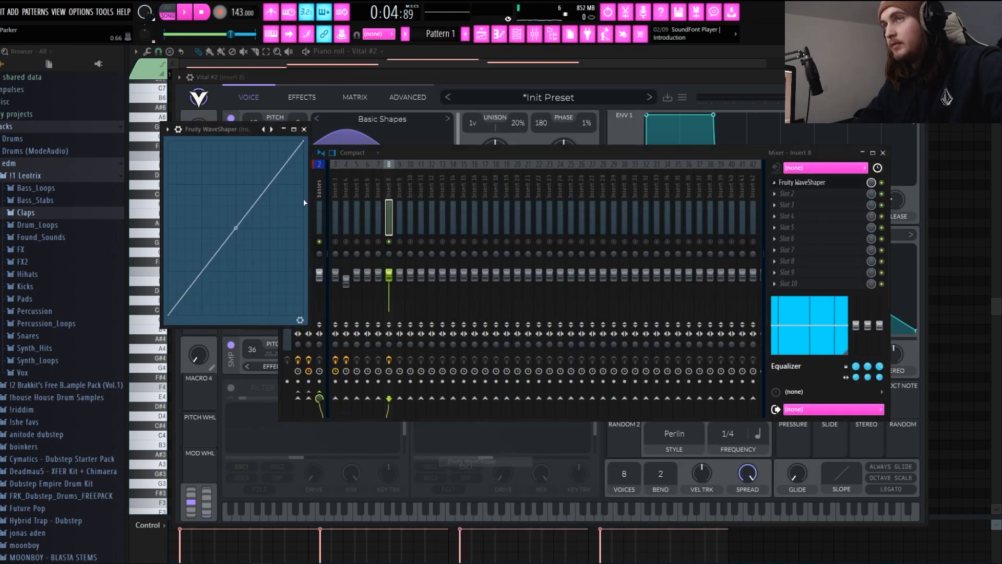
Bend the WaveShaper curve upward by raising the middle point and adding a second point in its lower half during playback
left_click_drag(236, 129, 314, 129)
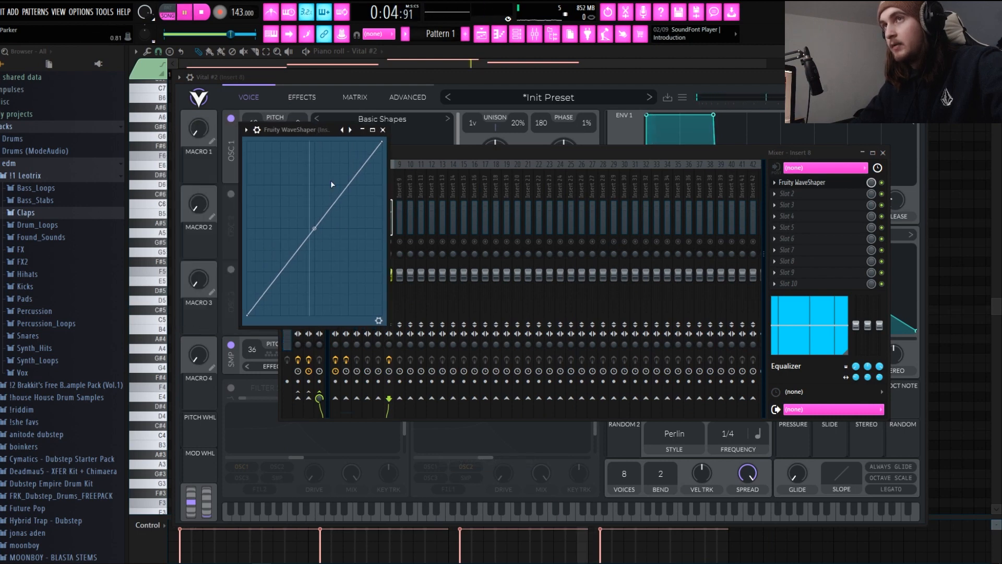
key("space")
left_click_drag(314, 228, 327, 198)
right_click(271, 249)
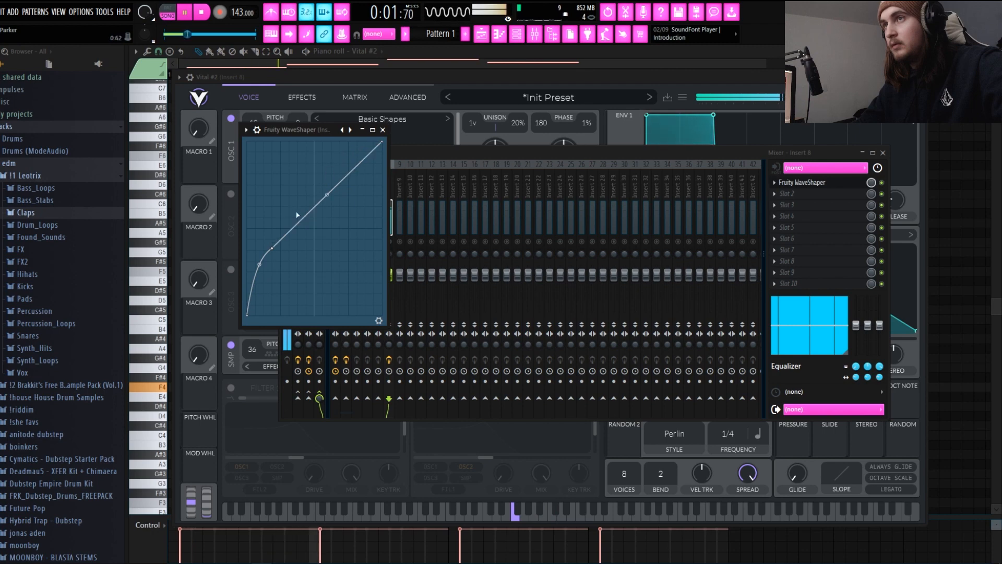
left_click_drag(272, 249, 273, 253)
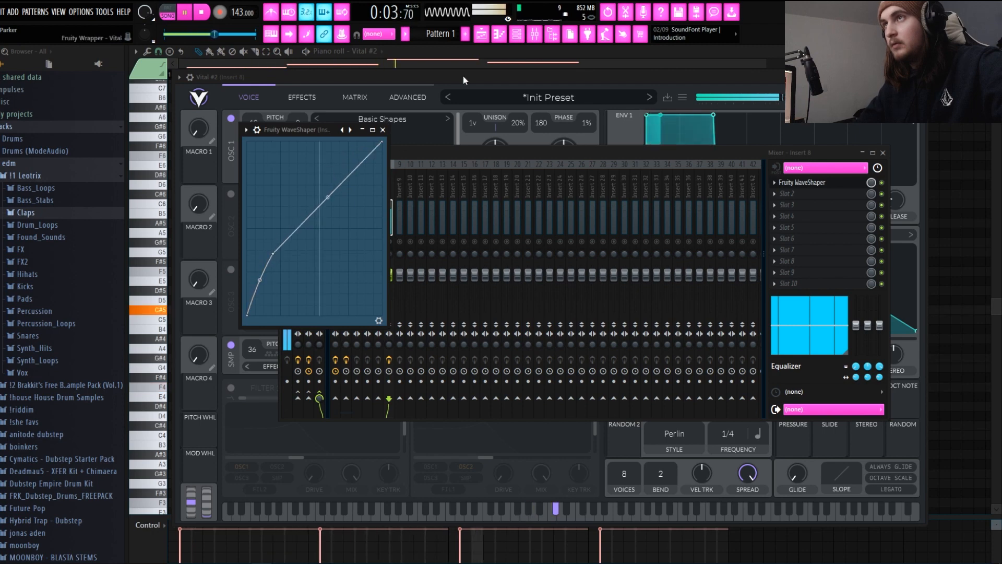
Reopen the Vital #2 synth and set oscillator 1's pitch to -24 semitones
left_click(517, 34)
left_click(399, 231)
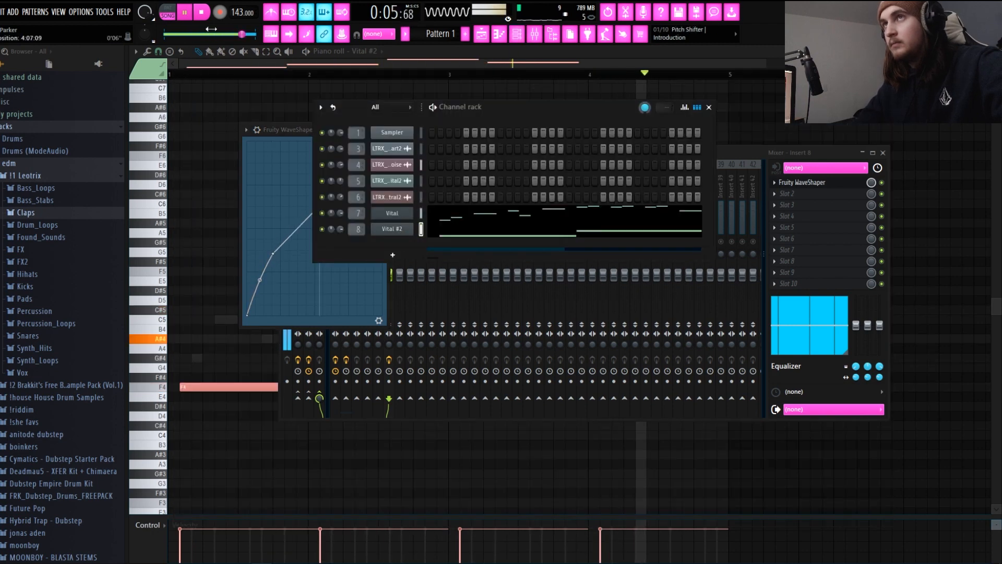
key("space")
left_click(404, 229)
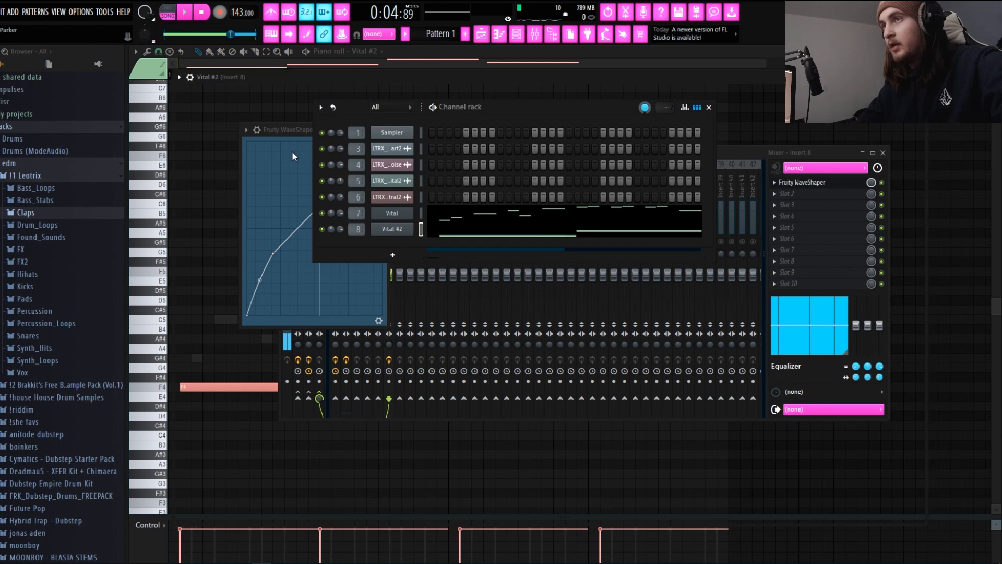
Add Fruity Parametric EQ 2 to Insert 8's second effect slot, after the WaveShaper
left_click(535, 35)
key("space")
left_click(775, 194)
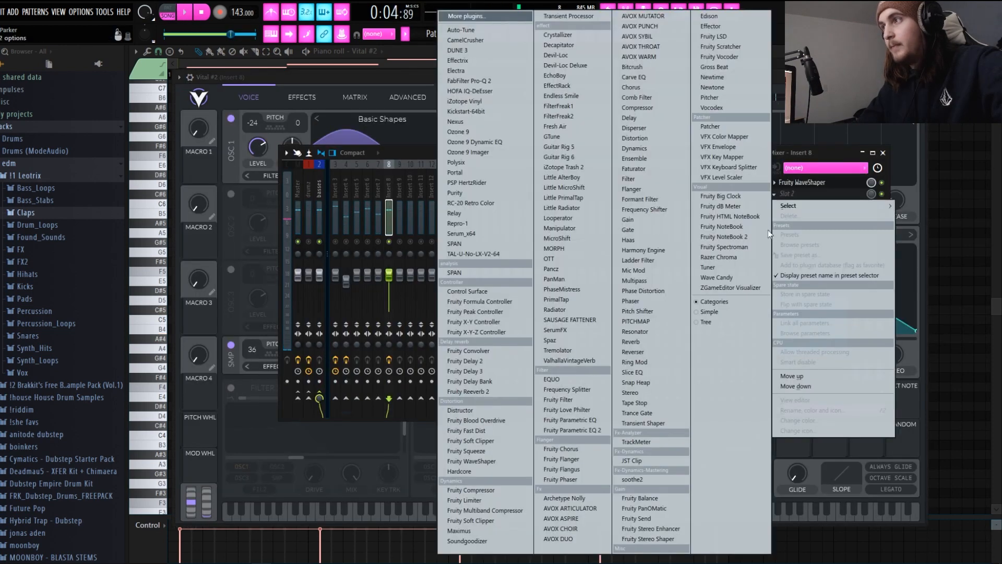
left_click(588, 430)
key("space")
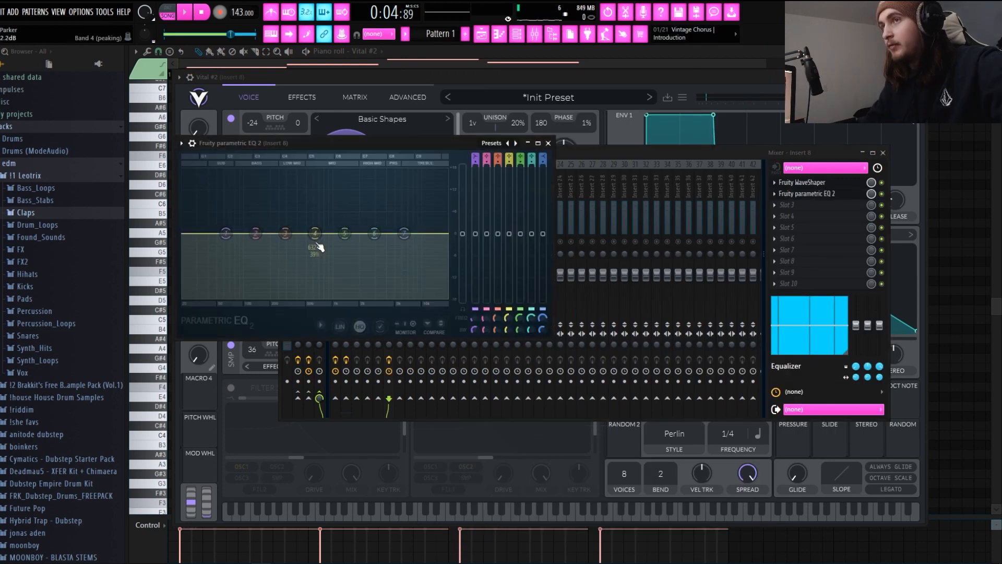
Shape the EQ with deep mid cuts on bands 4 and 5, a slight low boost on band 1 and slight cuts on bands 6 and 7
left_click_drag(315, 233, 330, 299)
left_click_drag(346, 235, 315, 268)
left_click_drag(227, 234, 264, 227)
left_click_drag(405, 233, 431, 253)
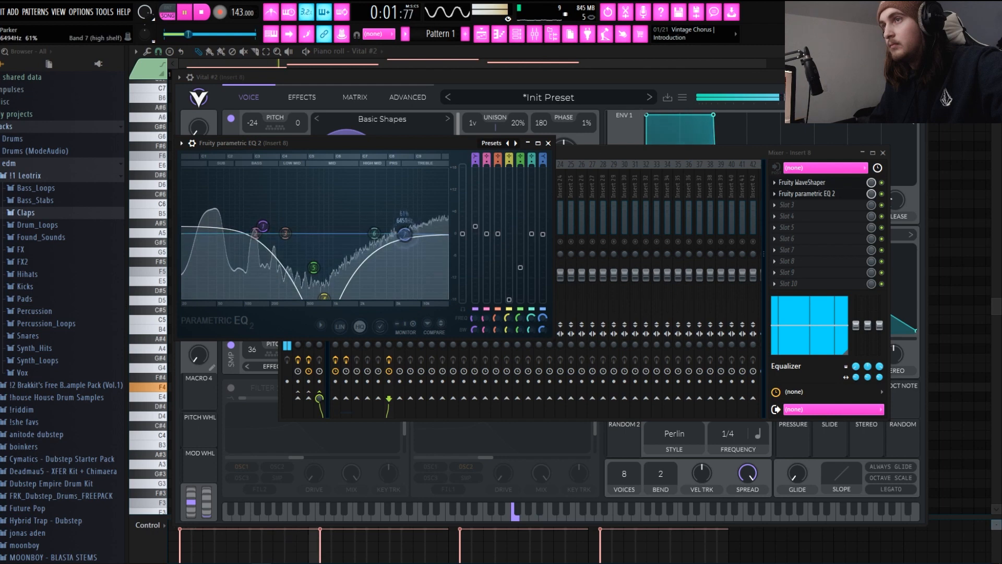
left_click_drag(315, 267, 329, 293)
left_click_drag(375, 234, 367, 244)
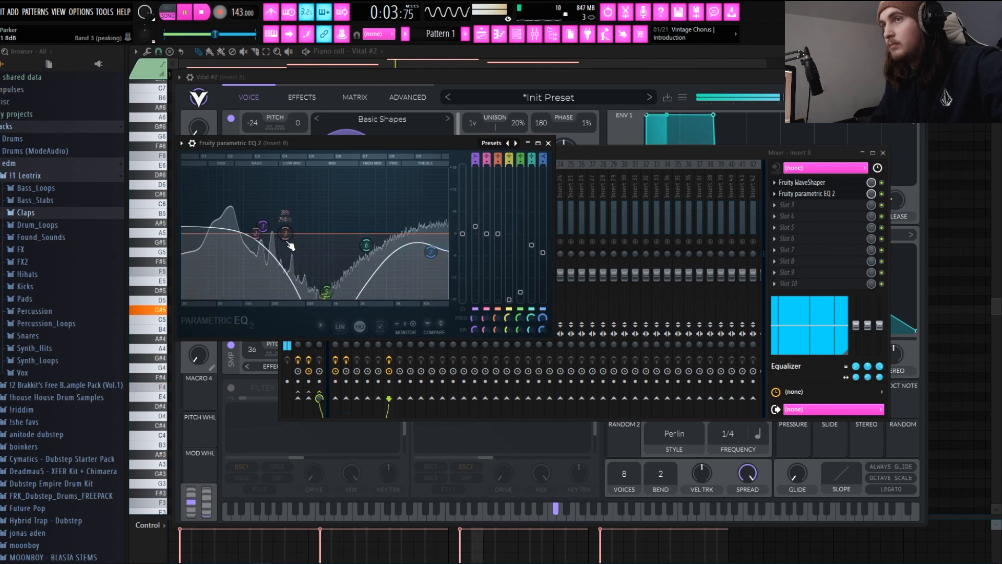
left_click_drag(264, 227, 266, 224)
Set the White Noise sampler's pitch to 12 semitones, lower its level and audition the bass waveform
left_click(377, 93)
scroll(252, 357, "down", 7)
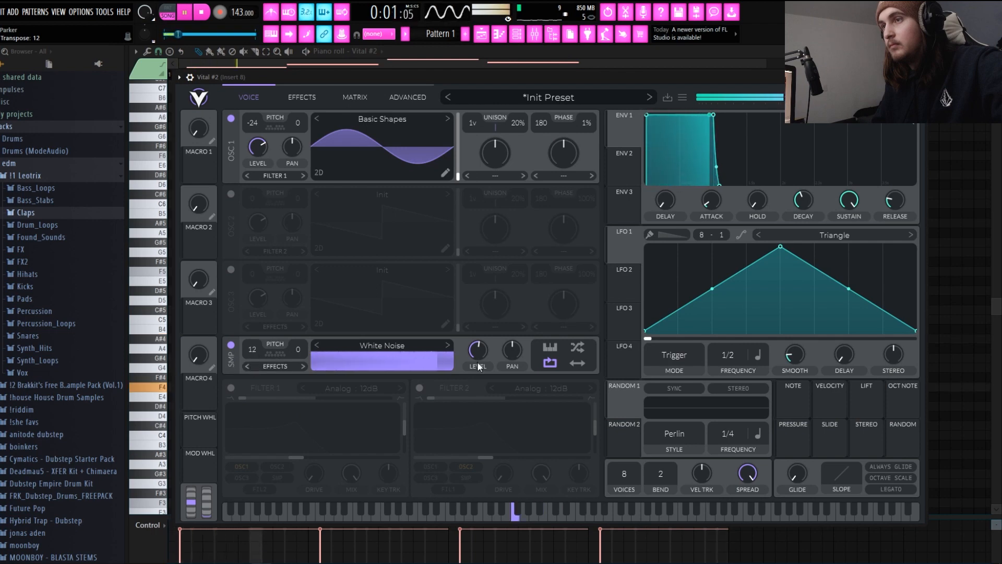
left_click_drag(484, 350, 484, 359)
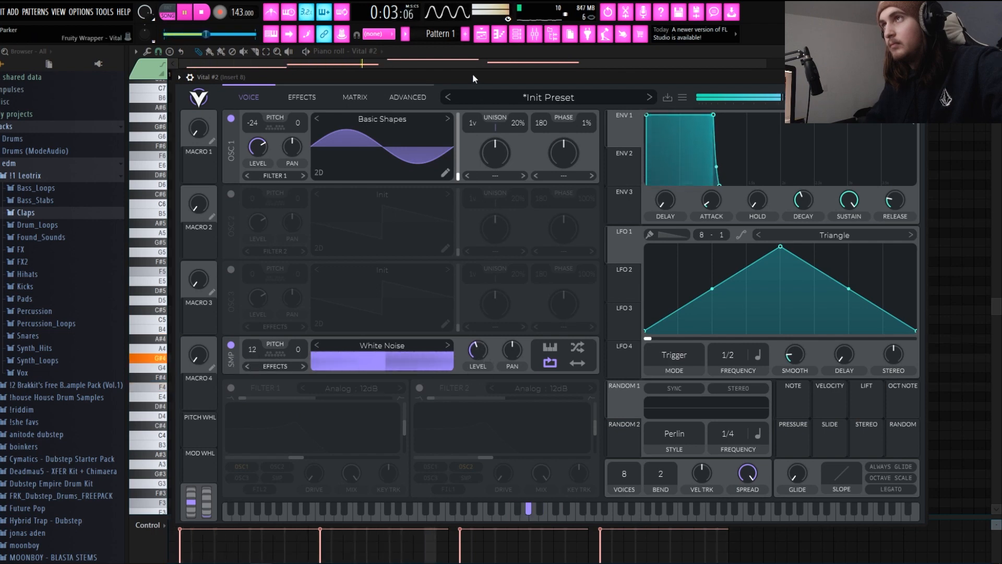
key("space")
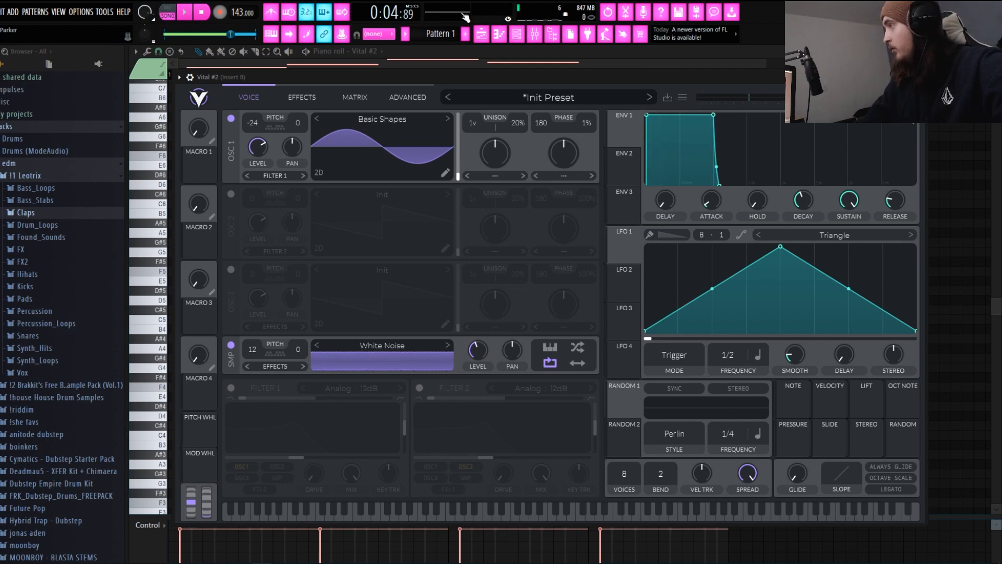
key("space")
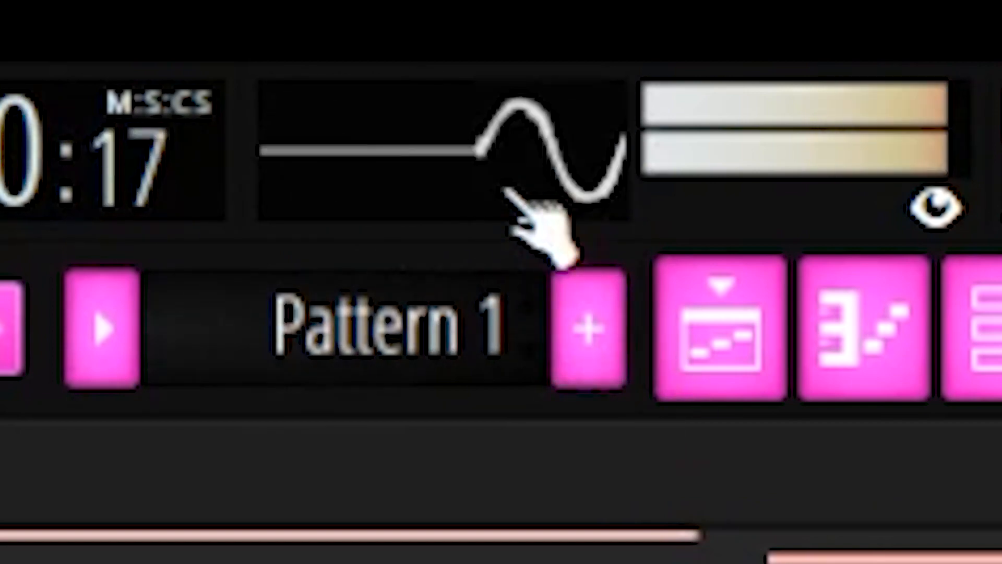
key("space")
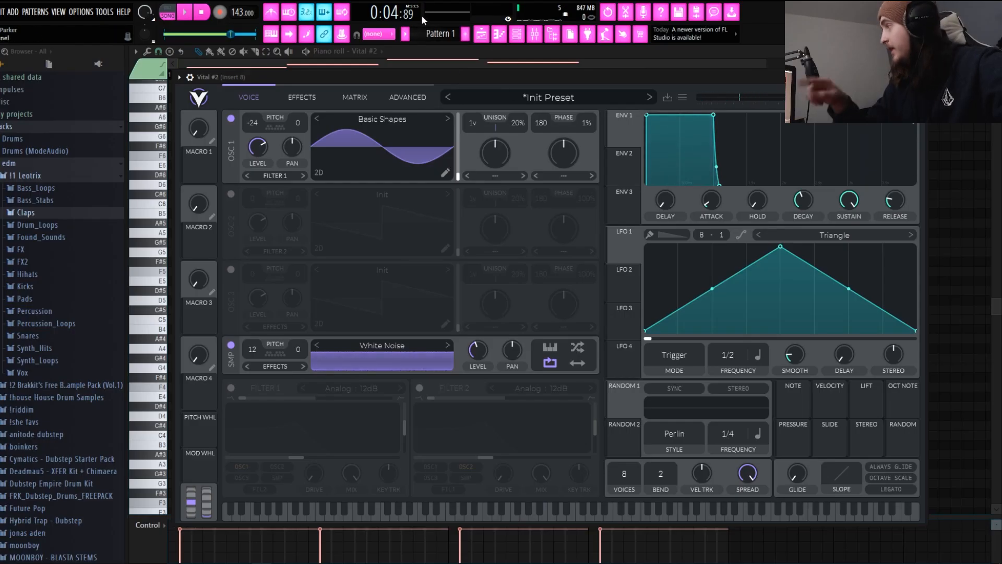
Load Fruity Balance into the first effect slot of the basses bus
left_click(534, 34)
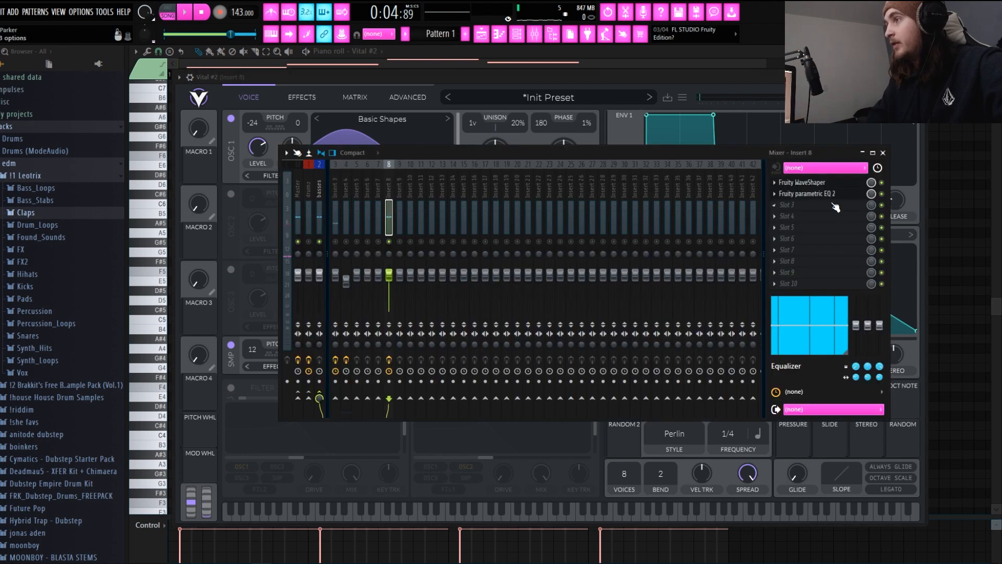
left_click(319, 216)
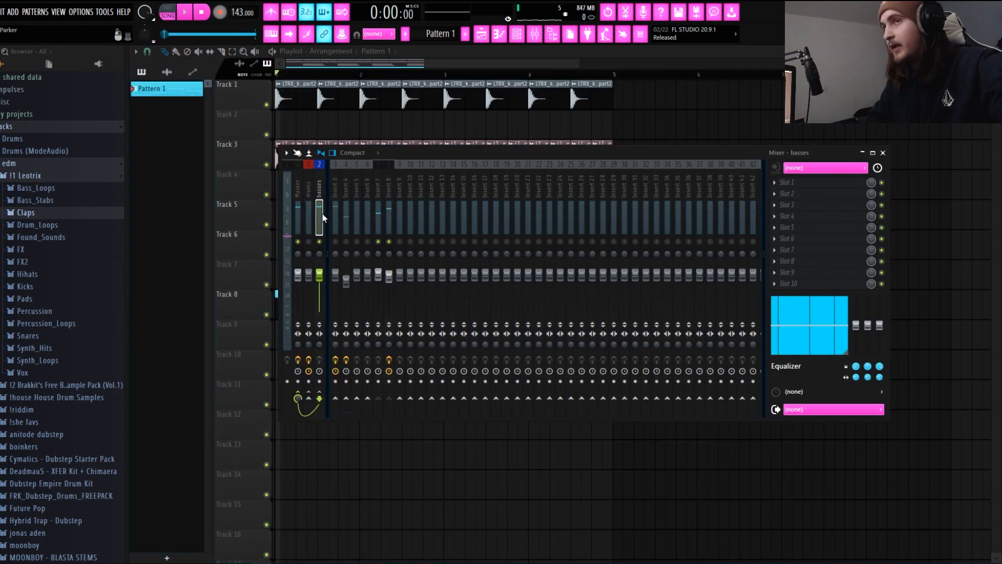
left_click(309, 191)
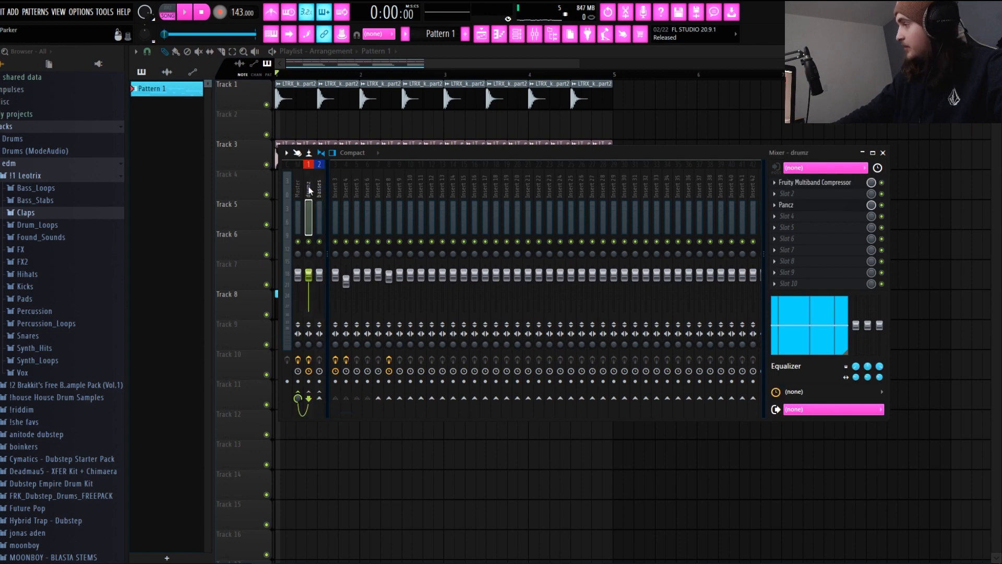
left_click(320, 190)
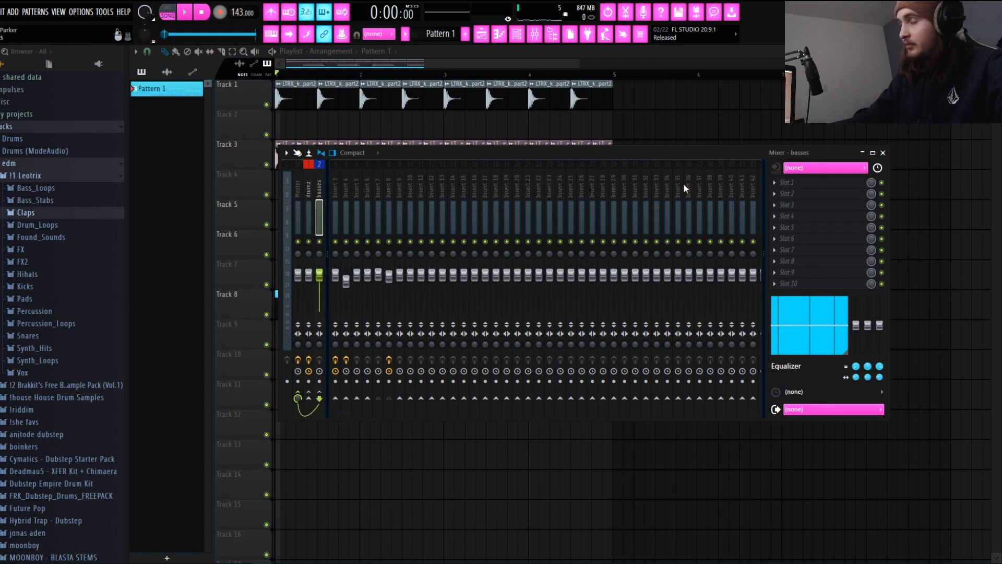
left_click(794, 186)
left_click(650, 498)
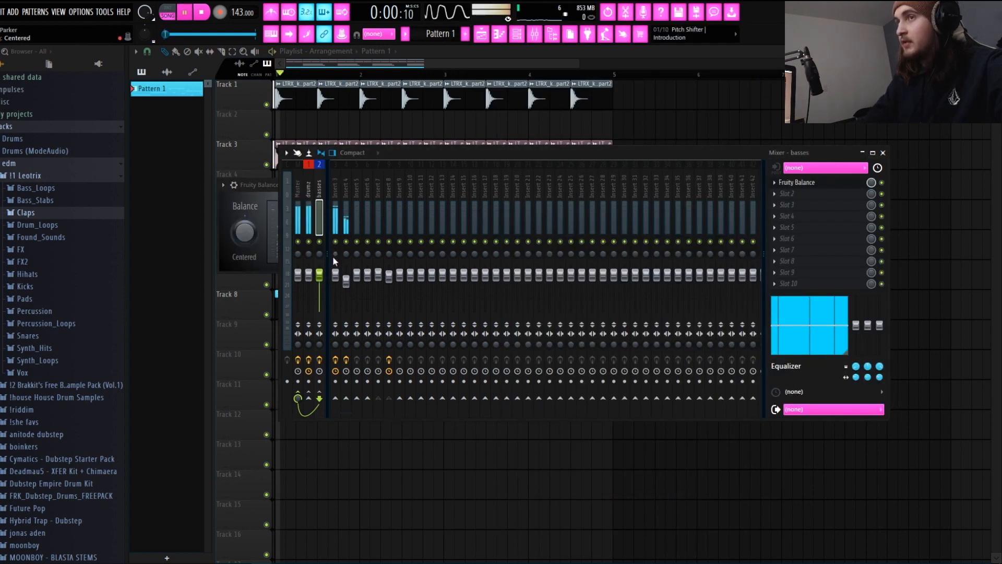
Balance the bass channels during playback, lowering Insert 8's fader to about -8.8 dB (64%)
left_click(355, 253)
left_click_drag(390, 278, 378, 277)
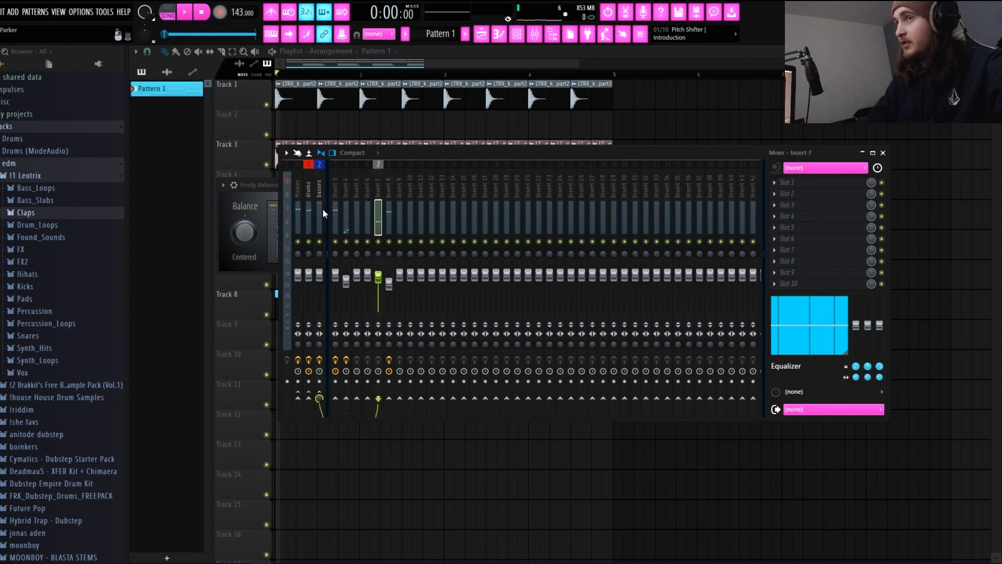
key("space")
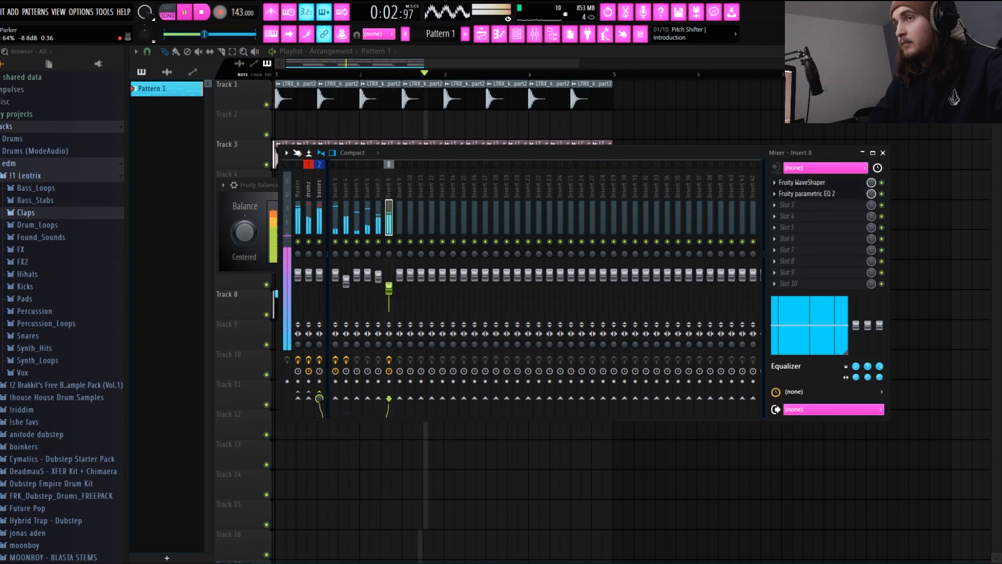
key("space")
Raise the basses bus's Fruity Balance volume to 5.6 dB and create an automation clip for it
left_click(320, 215)
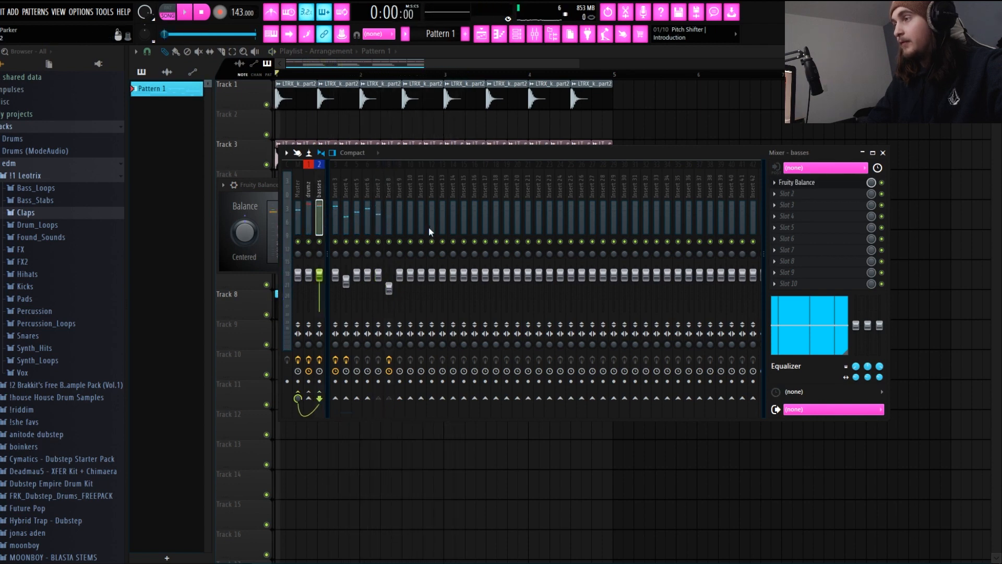
left_click(328, 225)
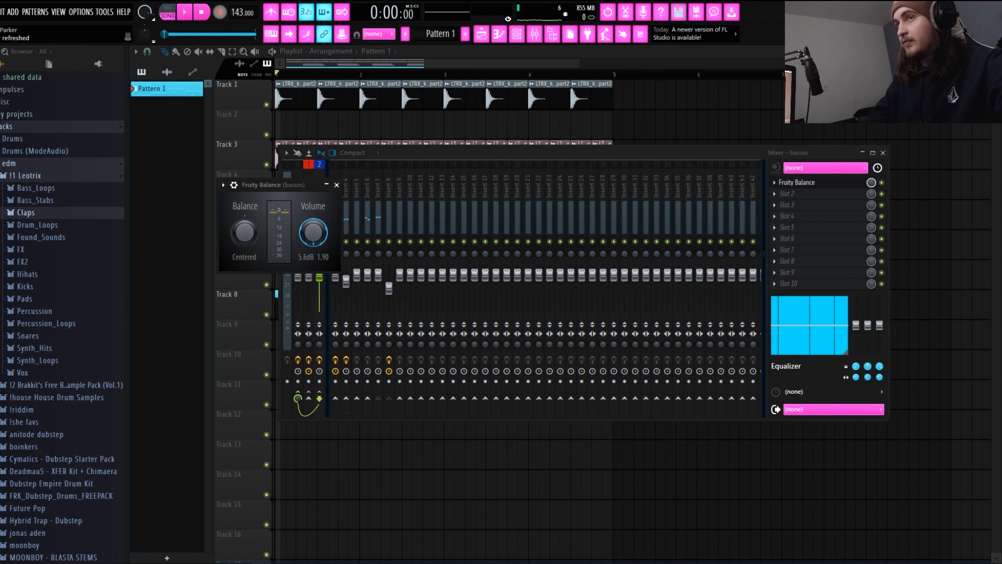
right_click(315, 232)
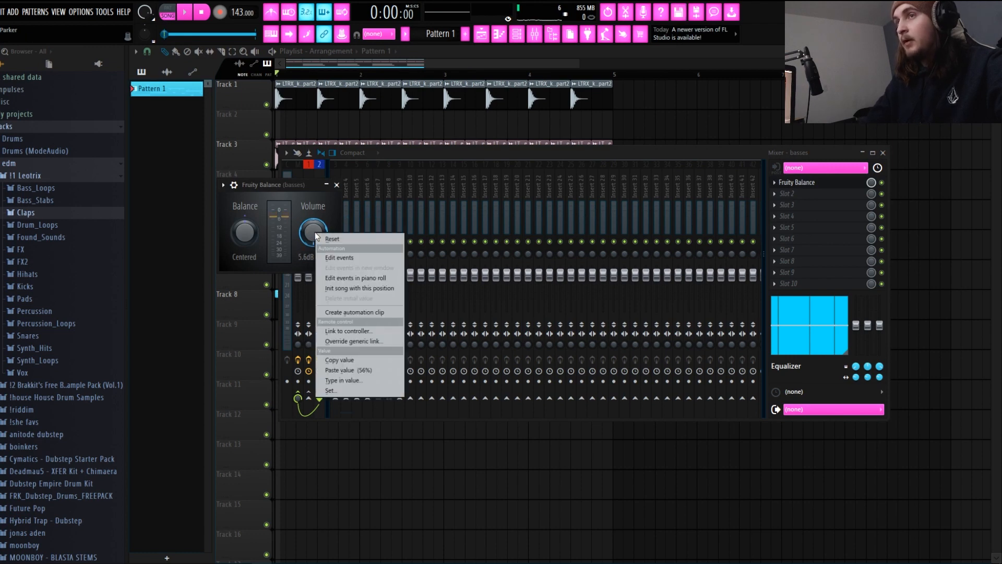
left_click(359, 312)
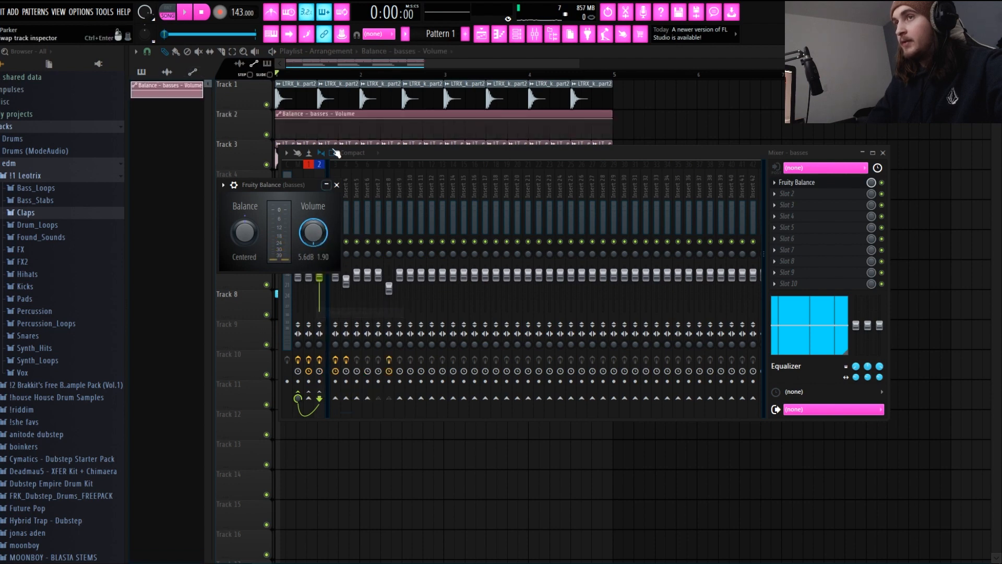
Shape the basses volume automation to ramp from 0% at the start to 100% at 1:05:00 and check it on Fruity Balance during playback
left_click_drag(277, 119, 265, 150)
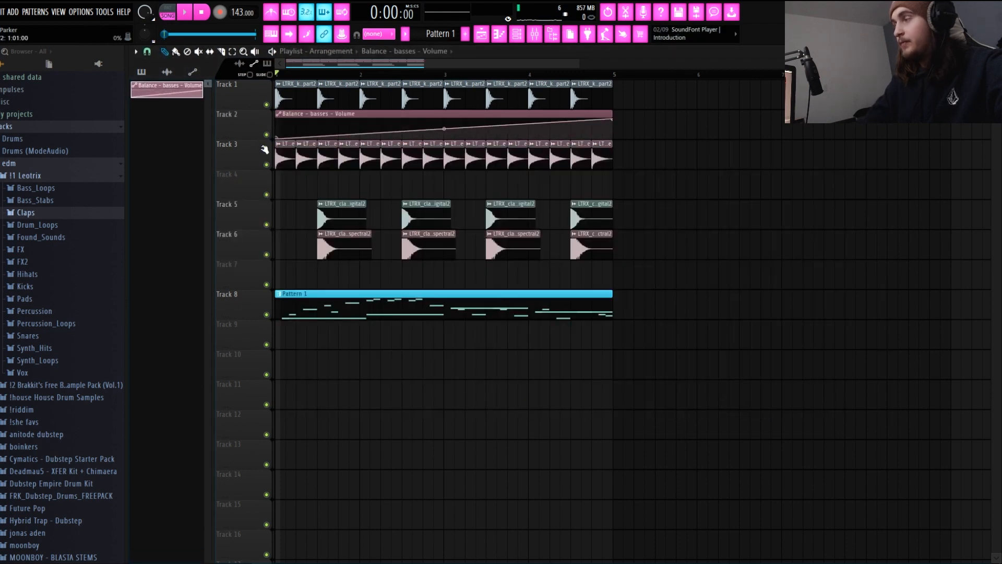
left_click_drag(339, 135, 317, 112)
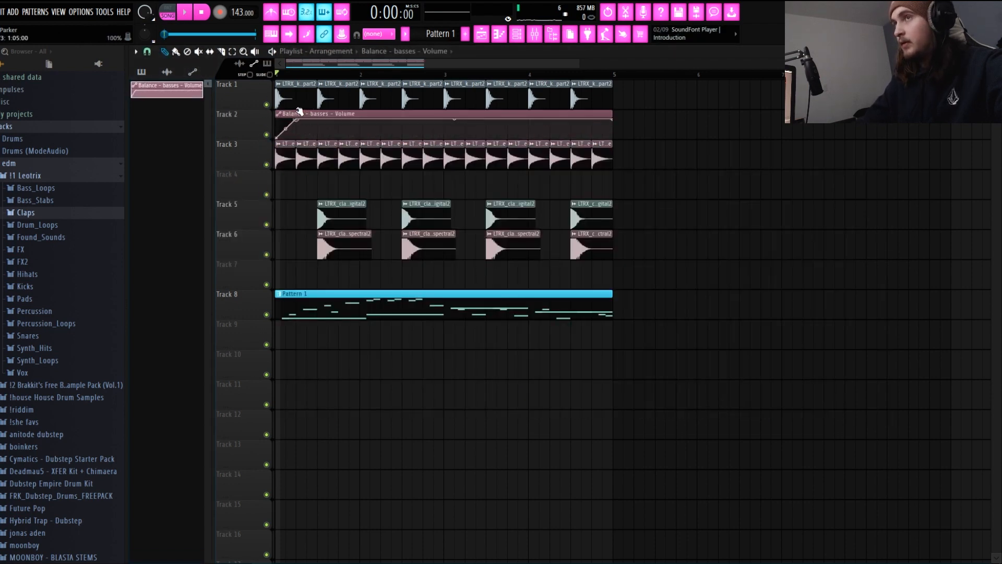
key("F9")
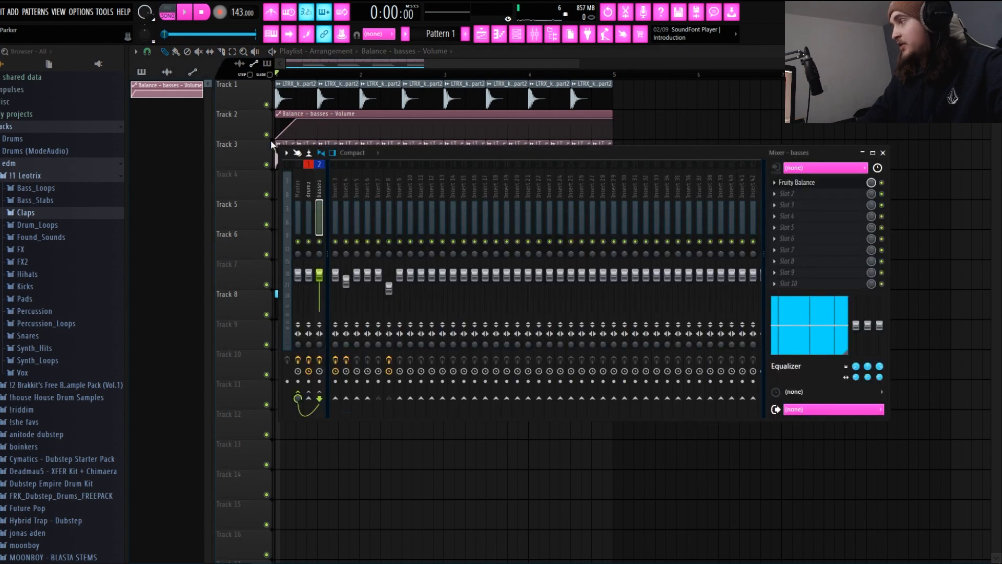
left_click(811, 184)
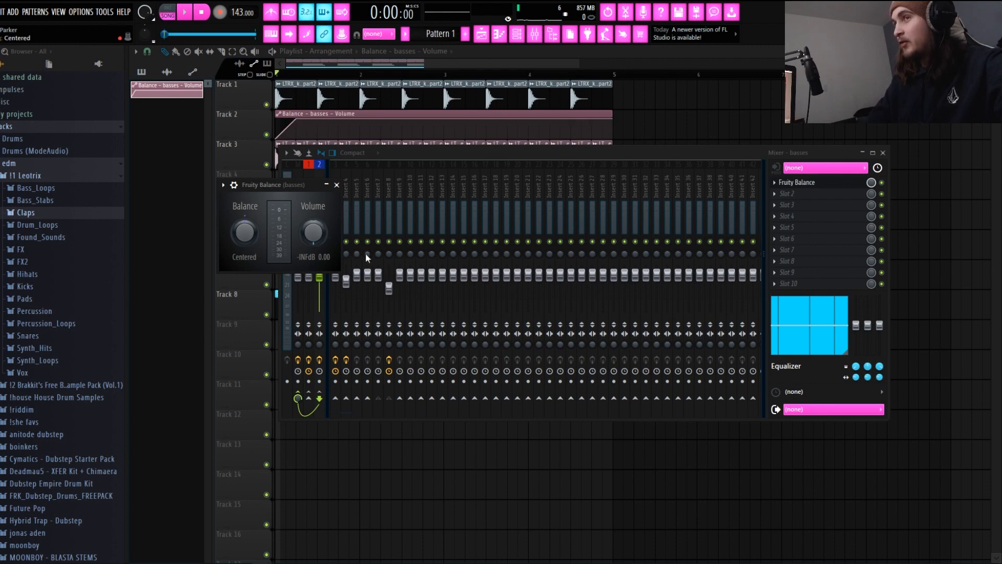
key("space")
key("space")
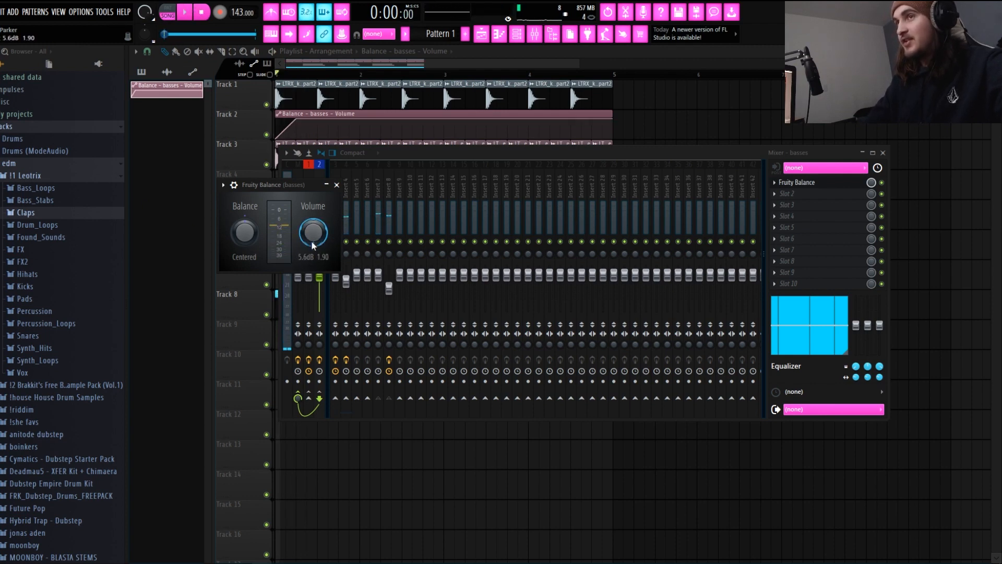
Try adding a drop to zero at the second kick in the basses volume automation and check it on Fruity Balance during playback
right_click(316, 128)
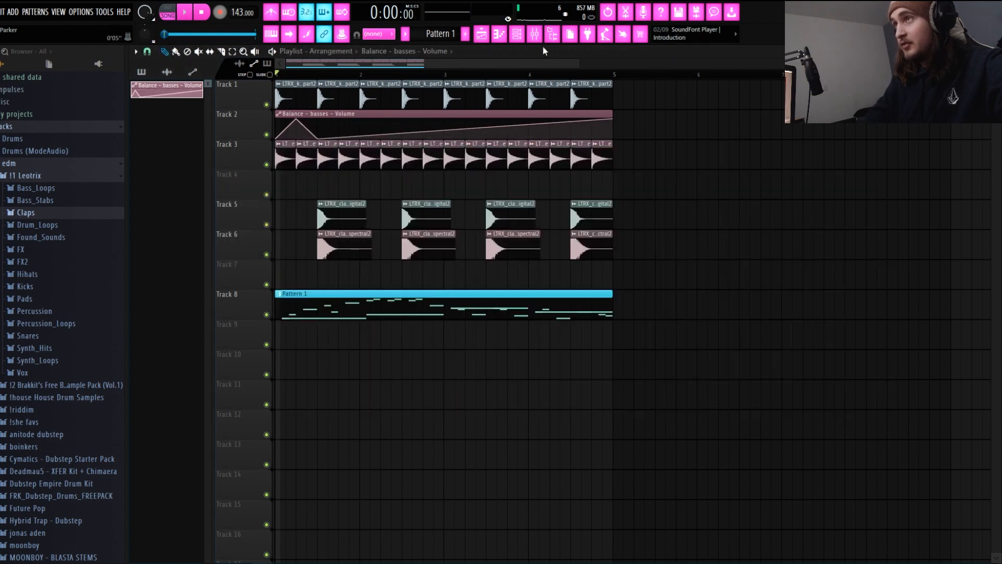
left_click(535, 34)
left_click(824, 186)
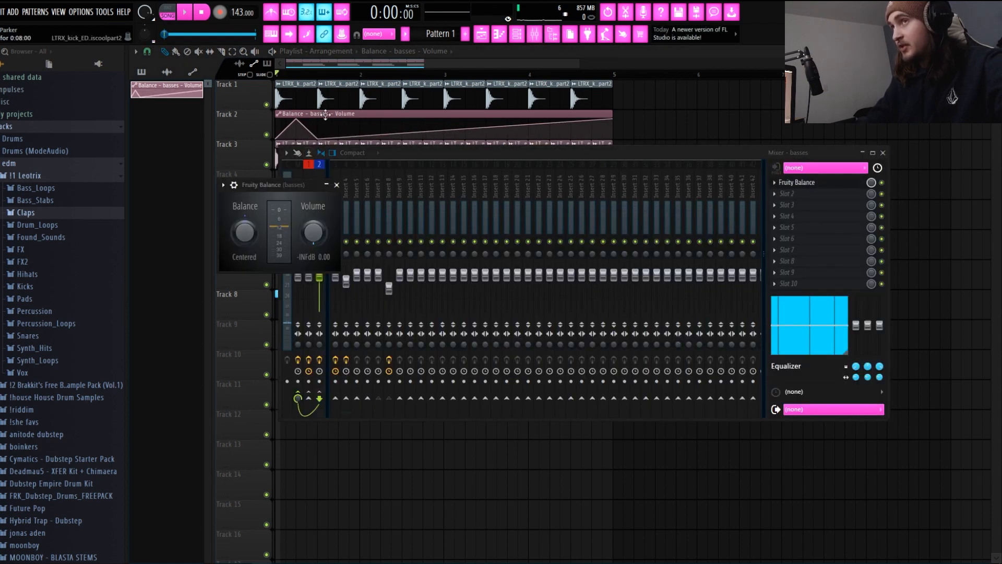
key("space")
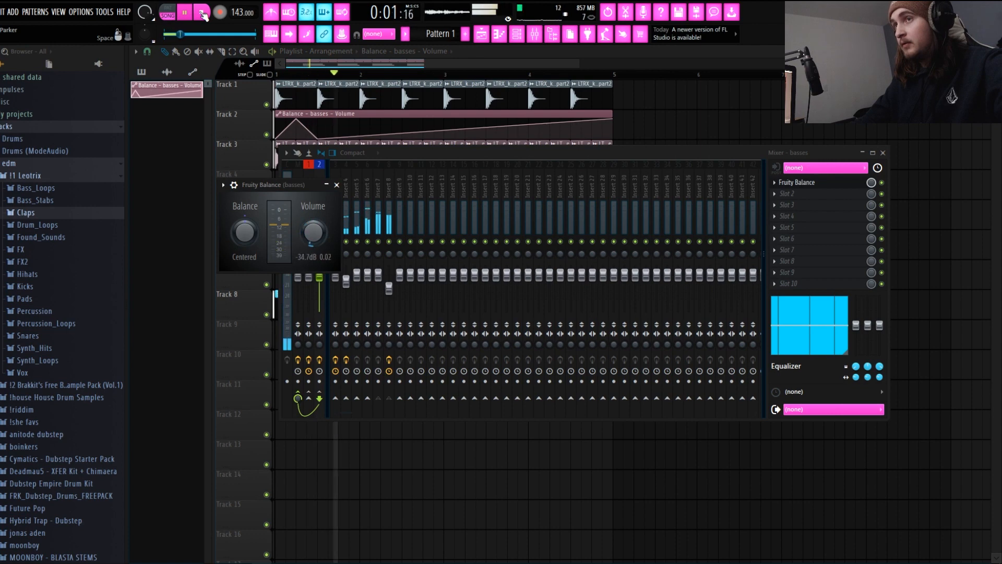
left_click(202, 14)
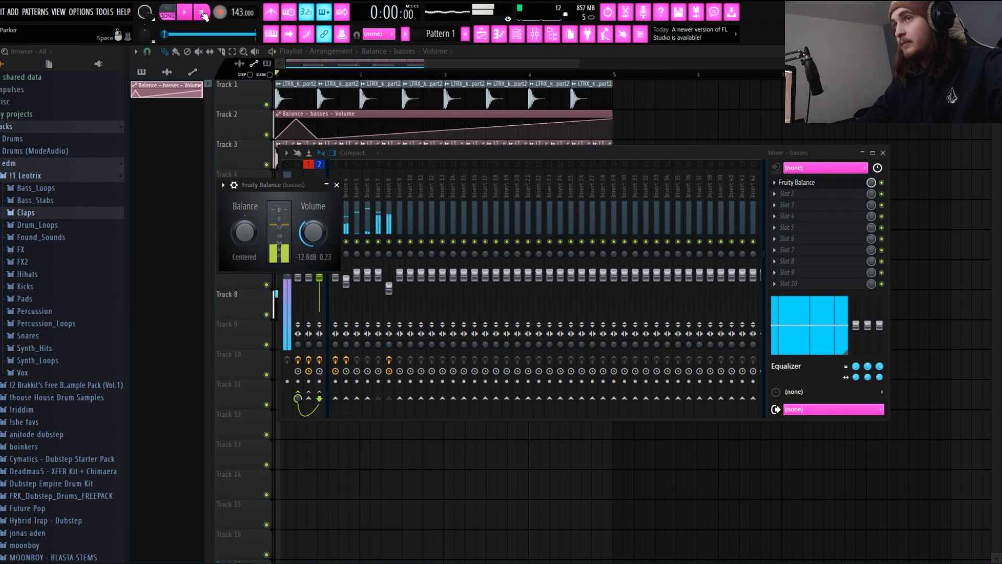
Remove the added drop point from the basses volume automation, restoring the hat clip deleted by mistake
left_click(300, 114)
scroll(299, 118, "up", 4)
right_click(403, 142)
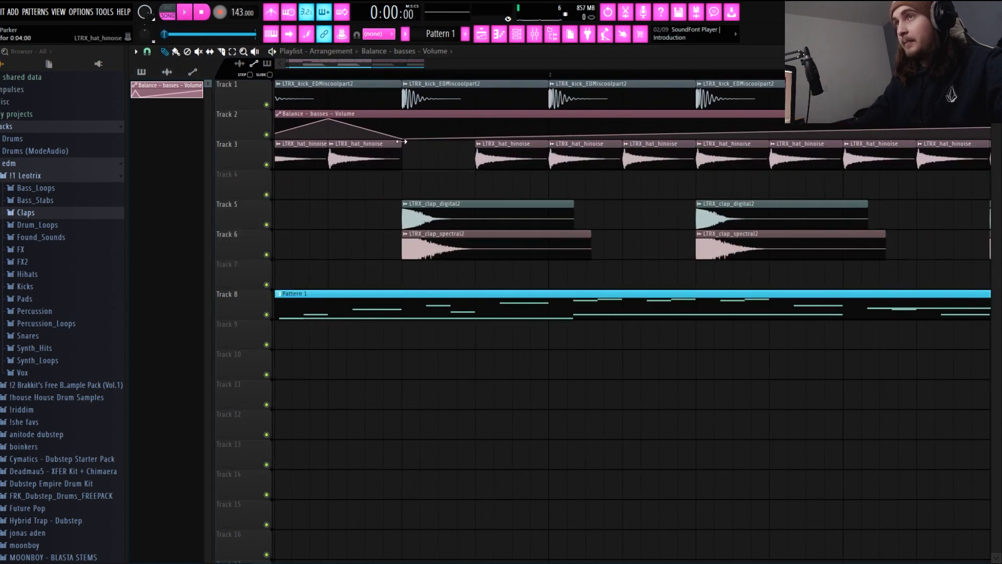
key("ctrl+z")
right_click(404, 140)
left_click(424, 154)
left_click(328, 52)
left_click(307, 71)
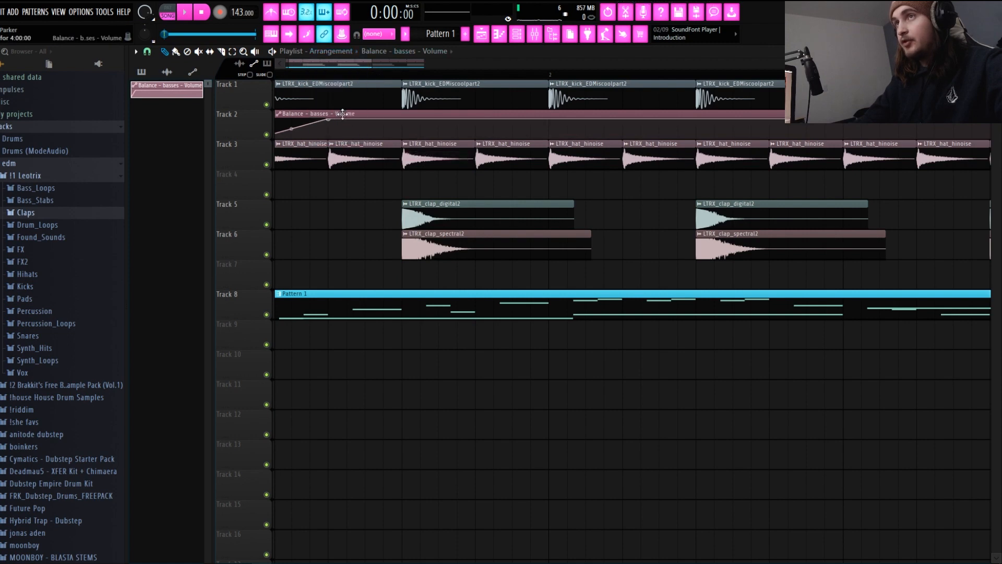
Shorten the basses volume ramp so it reaches 100% at about 1:02:10
left_click_drag(252, 114, 287, 108)
scroll(311, 106, "up", 2)
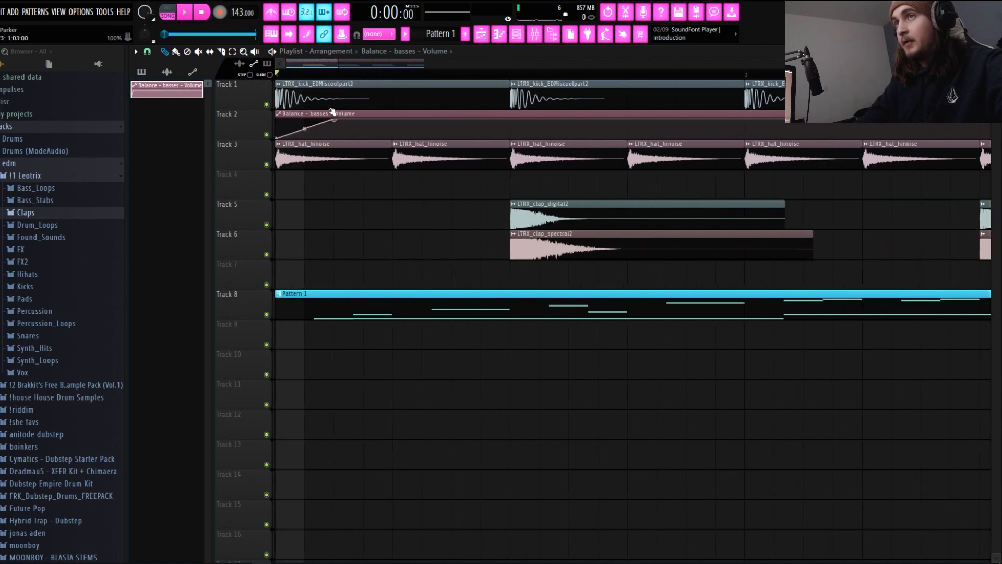
left_click_drag(333, 112, 298, 101)
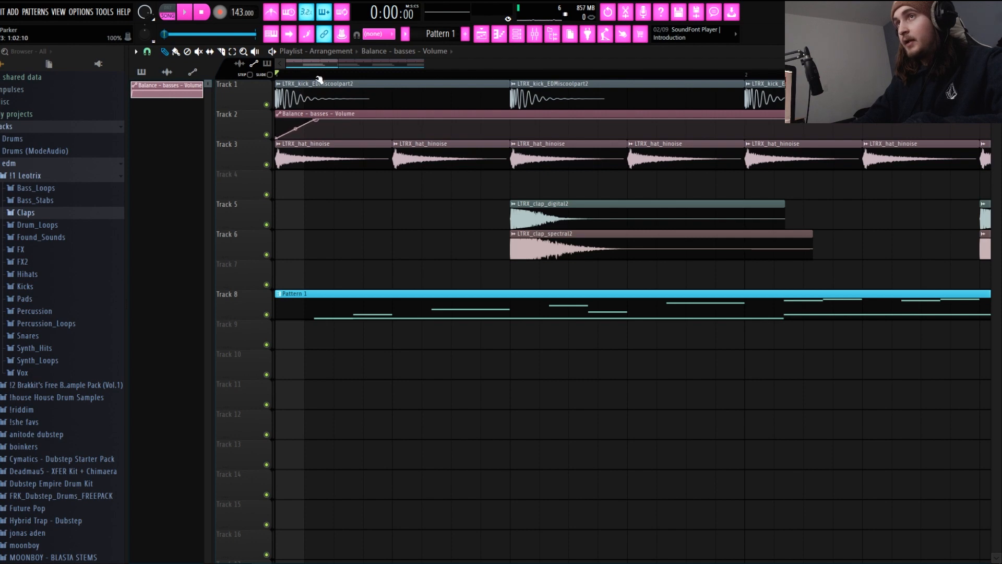
Set the kick sample's declicking mode to Smooth (bleeding)
left_click(323, 94)
scroll(323, 95, "up", 5, "ctrl")
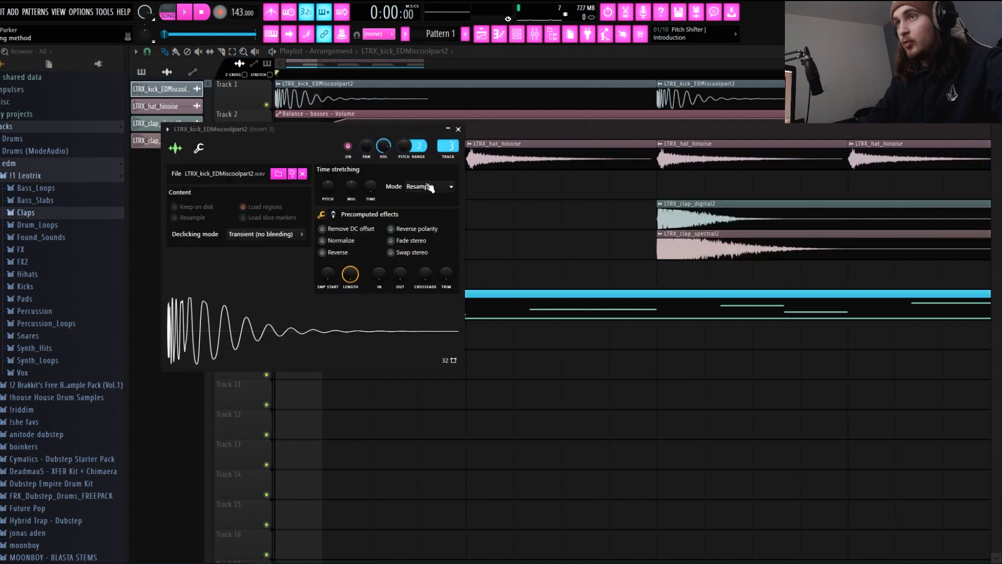
left_click(430, 186)
left_click(277, 234)
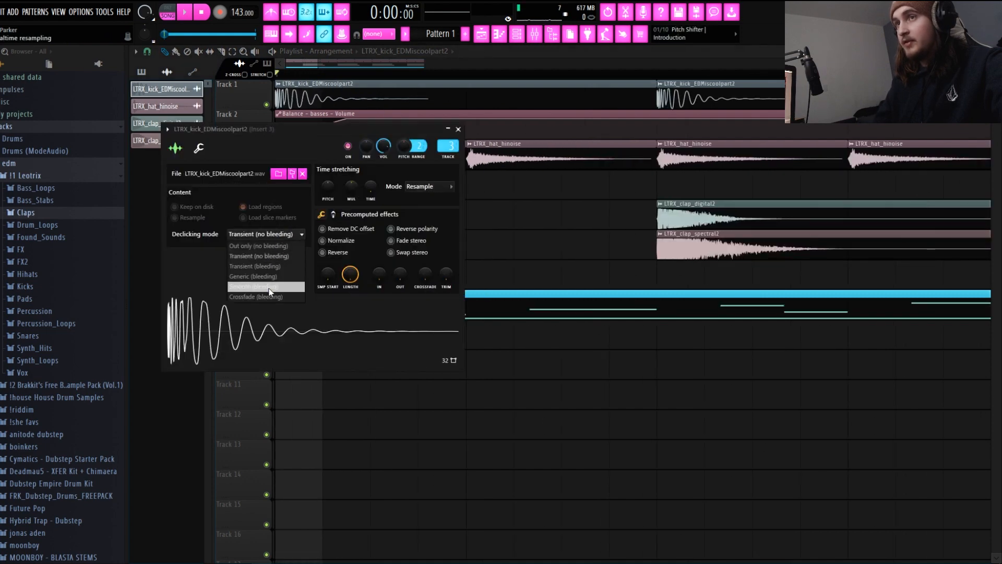
left_click(241, 234)
left_click(262, 237)
left_click(274, 286)
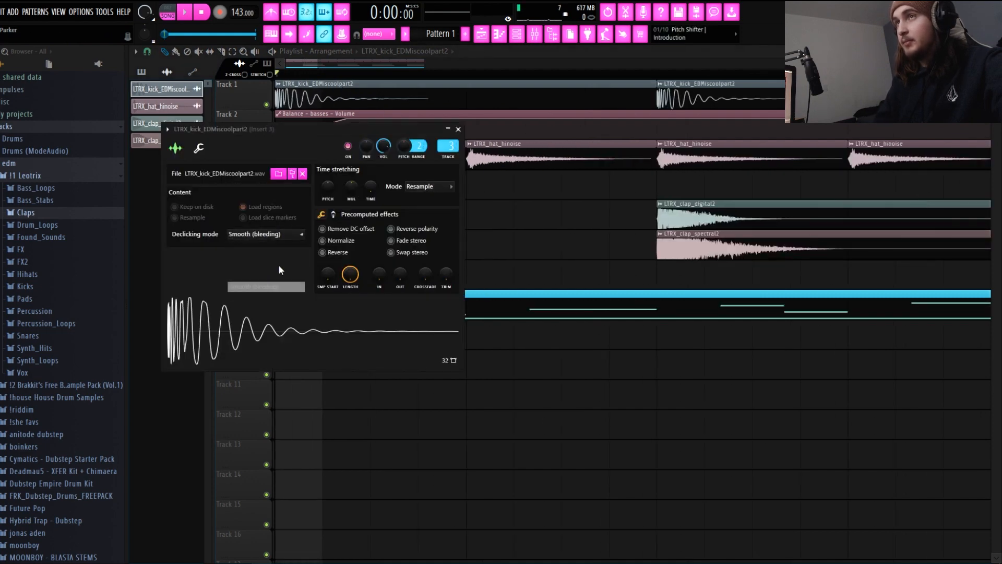
Shorten all kick clips on Track 1 together so each covers only the first part of the kick
left_click(325, 99)
scroll(325, 99, "down", 5)
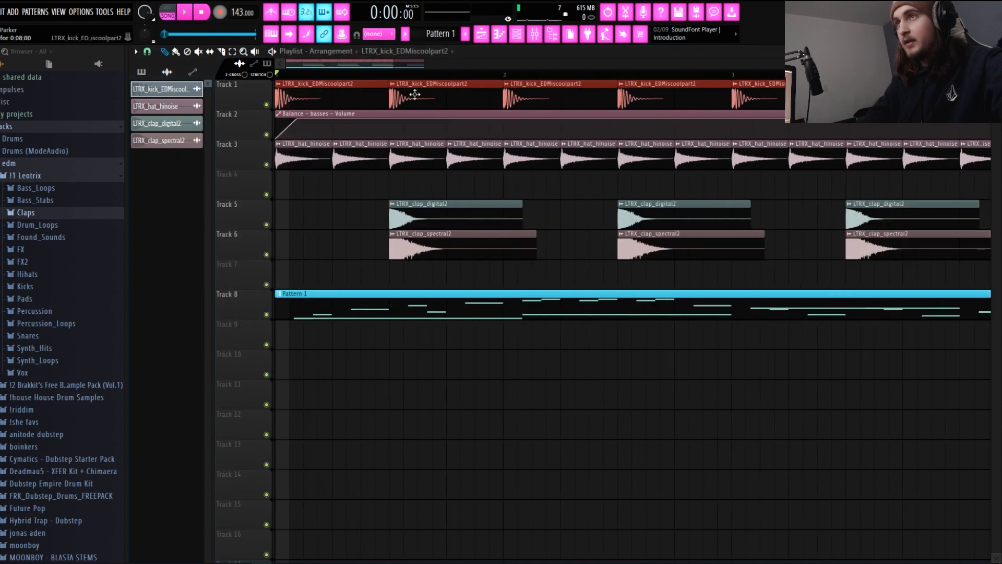
left_click_drag(386, 94, 293, 105)
scroll(292, 97, "up", 4)
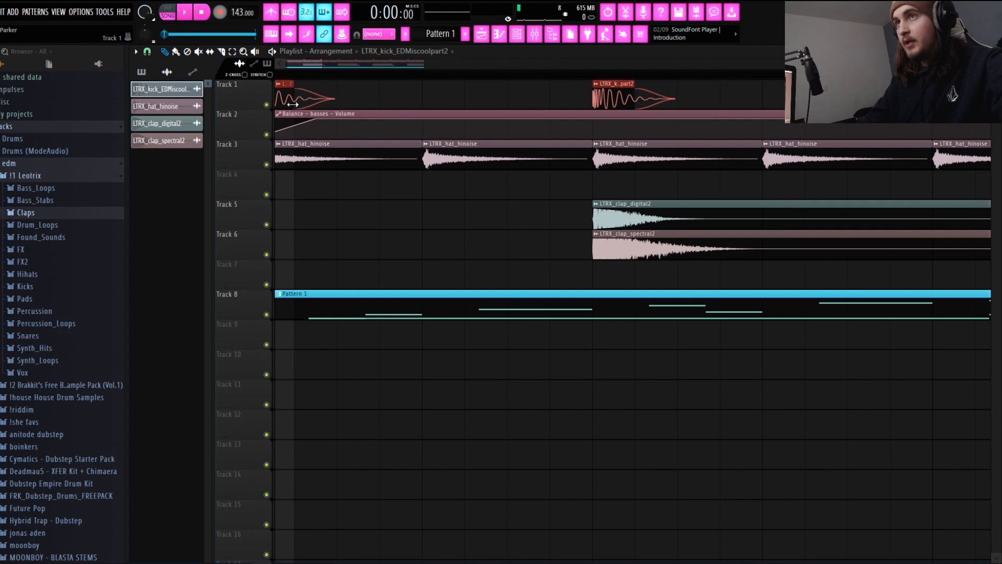
scroll(300, 84, "down", 3)
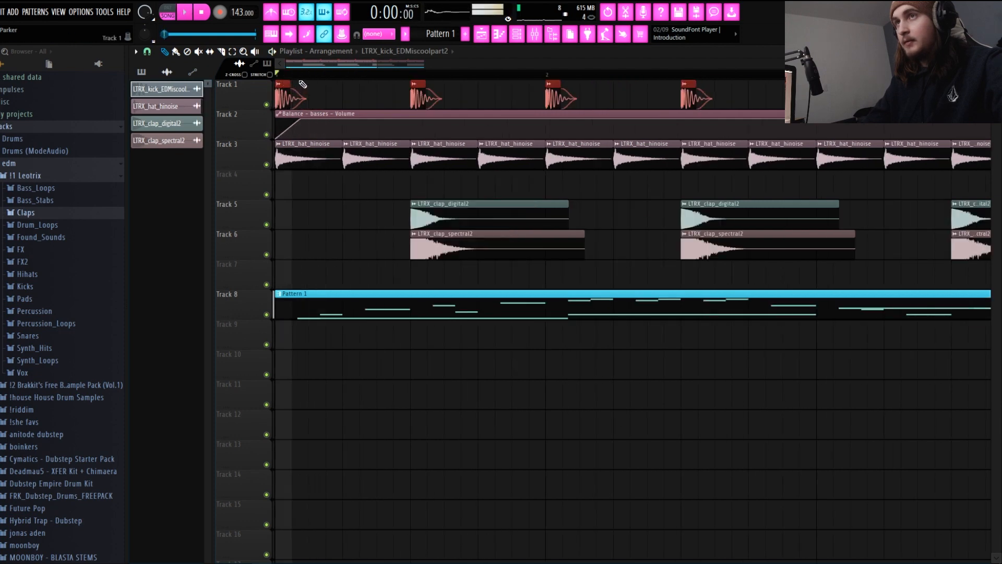
Move the basses volume ramp's peak to about 1:02:05, curve the ramp with about 26% tension and check it in playback
scroll(328, 116, "up", 4)
left_click(337, 119)
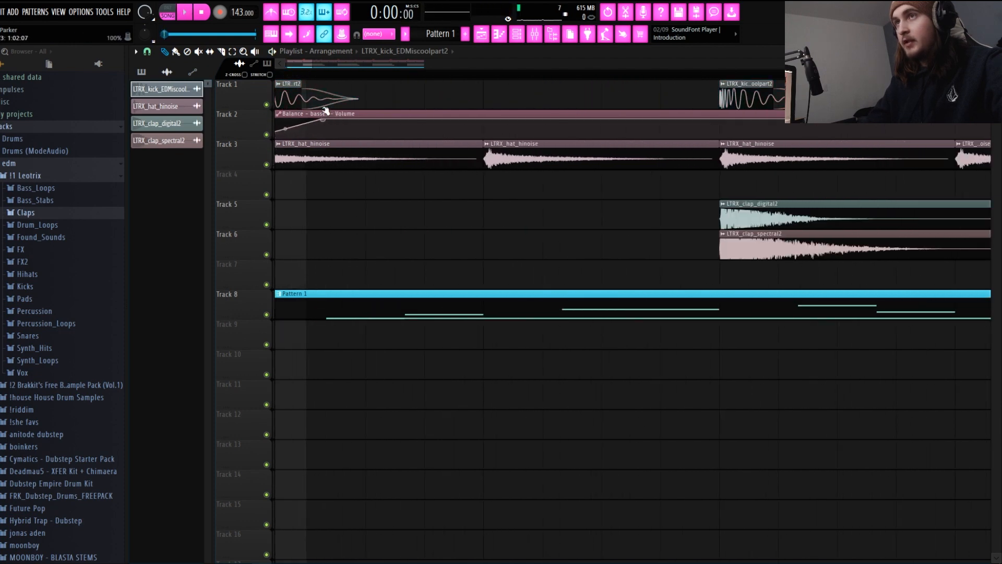
left_click_drag(293, 64, 288, 63)
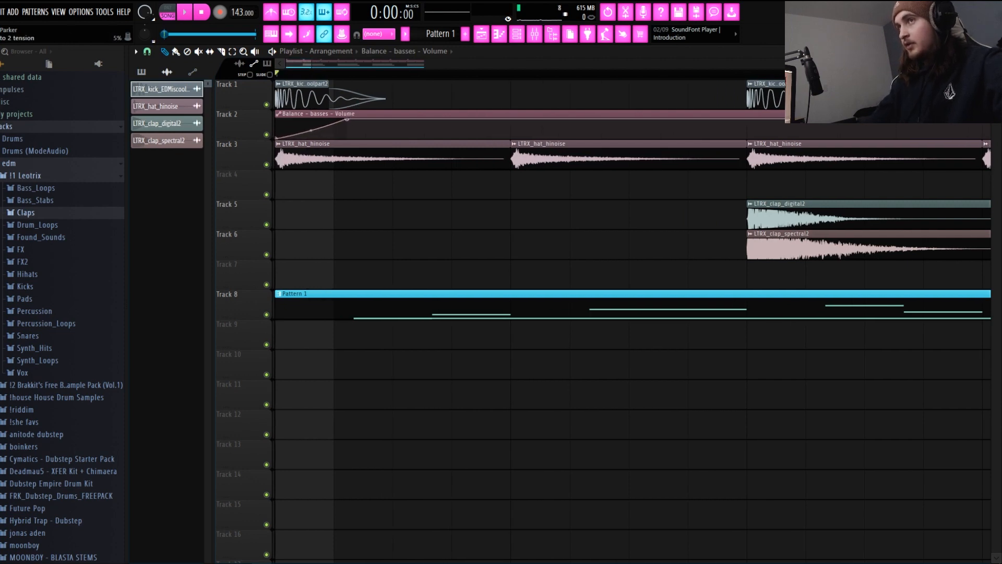
key("space")
key("space")
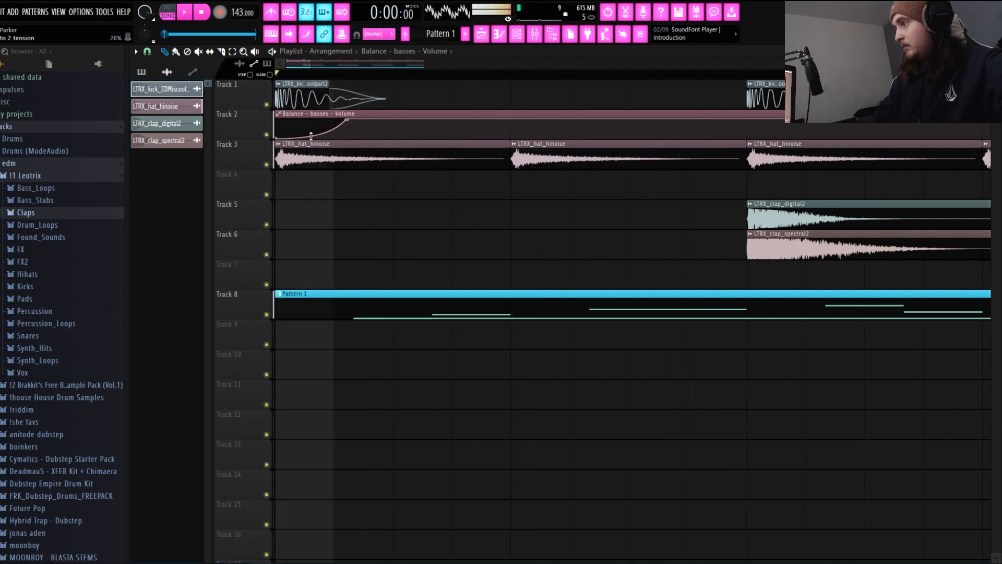
key("space")
key("space")
key("space")
key("space")
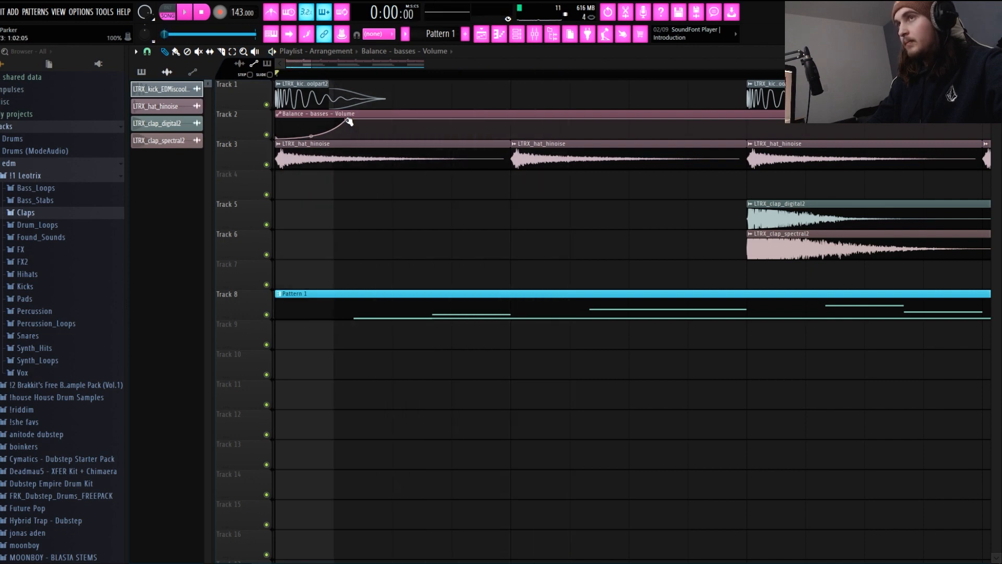
Shift the basses volume ramp's peak slightly earlier and audition the start of the arrangement
left_click_drag(345, 118, 340, 118)
key("space")
key("space")
key("space")
key("space")
Slice the basses volume automation clip shortly after the ramp and delete the remainder
key("c")
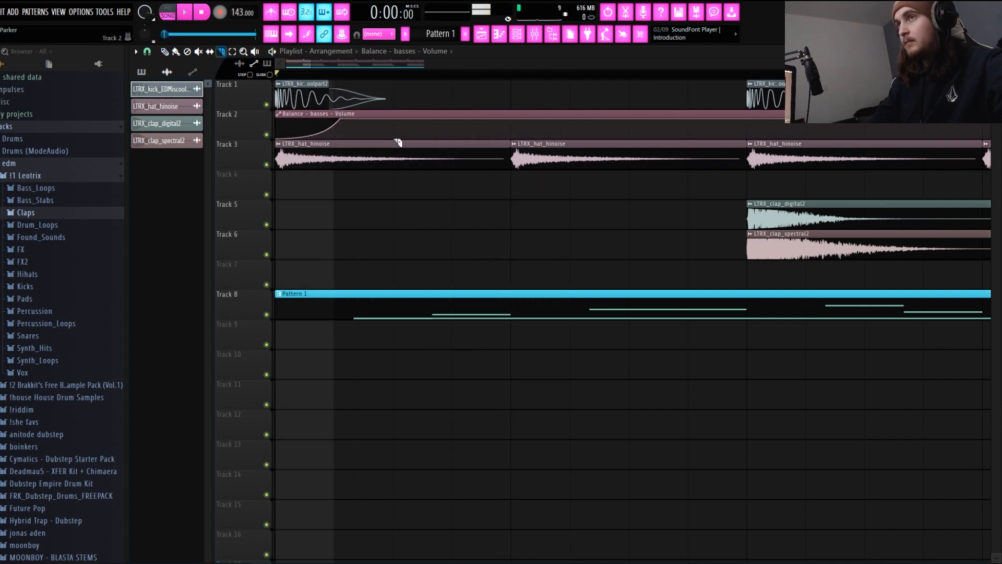
key("p")
right_click(469, 112)
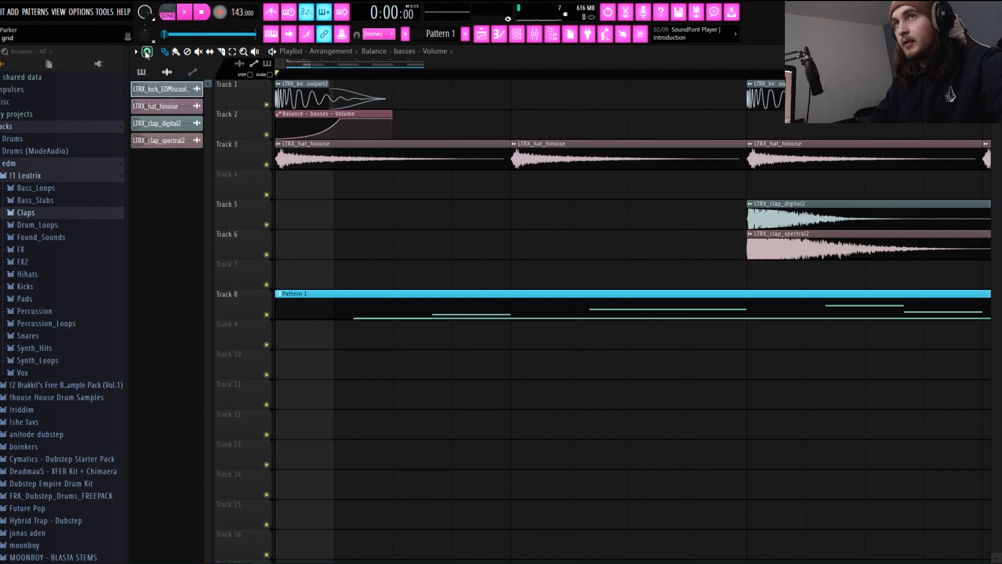
Change the playlist's snap setting and choose the shortened basses volume automation clip for placement
left_click(147, 51)
left_click(161, 173)
scroll(344, 133, "down", 3)
left_click(314, 120)
scroll(360, 125, "up", 2)
scroll(334, 122, "down", 5)
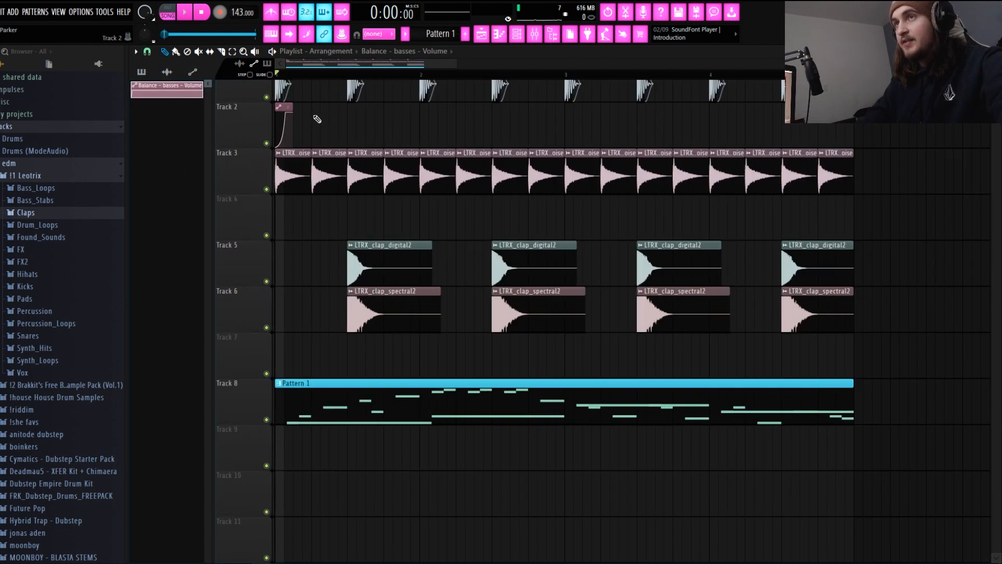
scroll(282, 112, "down", 2)
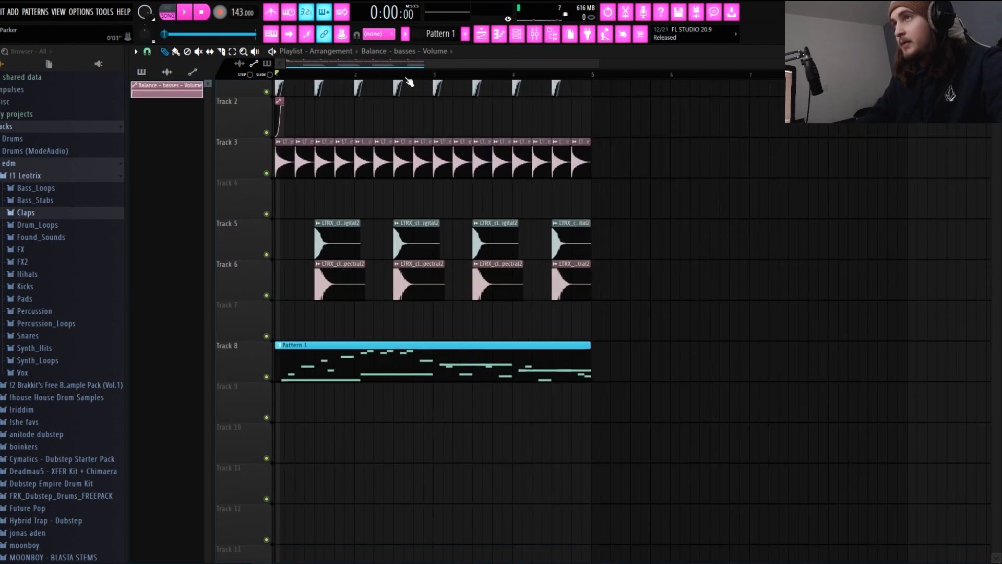
scroll(285, 125, "up", 3)
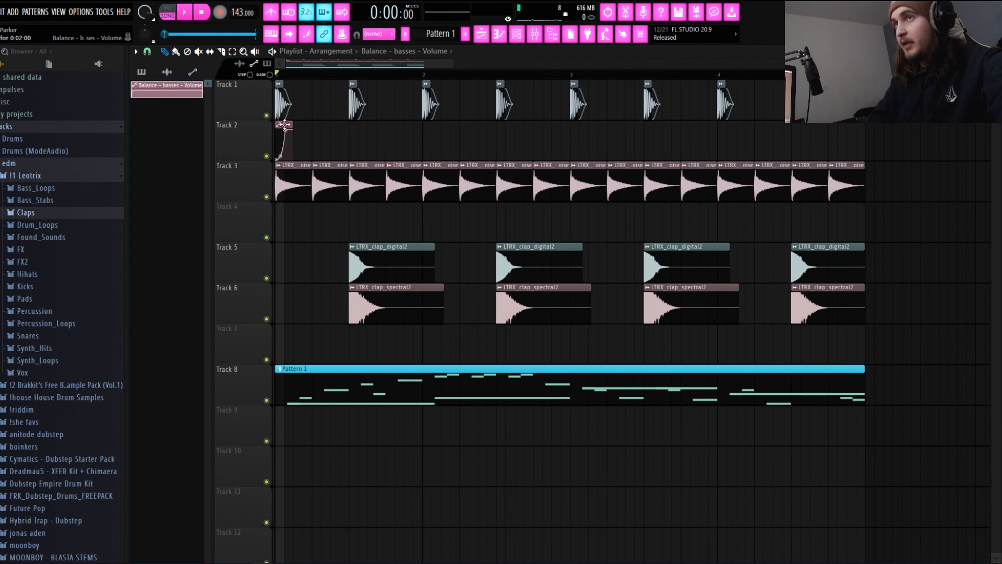
left_click(342, 137)
left_click(424, 140)
left_click(508, 136)
right_click(509, 138)
right_click(431, 145)
right_click(350, 150)
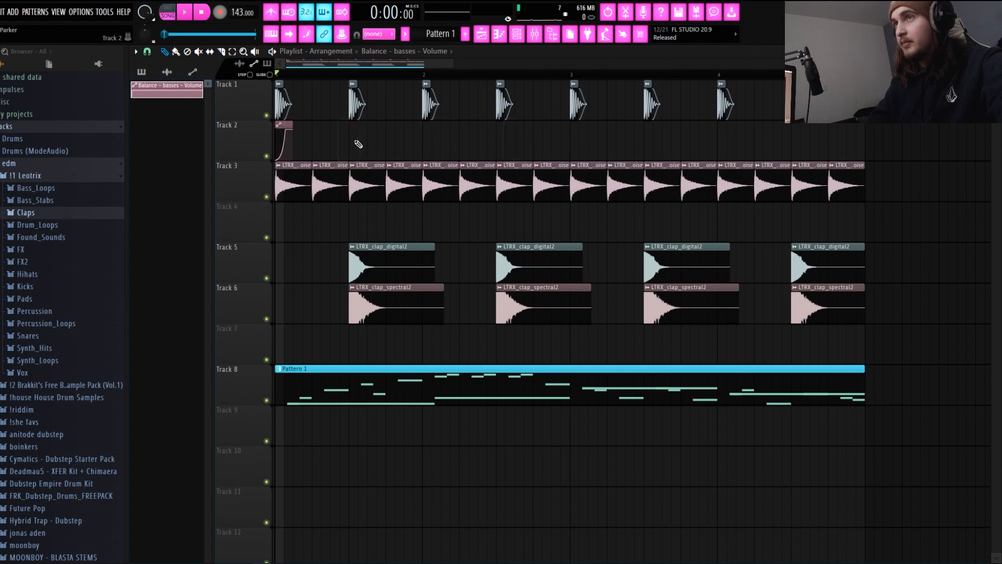
Place a copy of the basses volume automation clip on Track 2 under every remaining kick
left_click(358, 141)
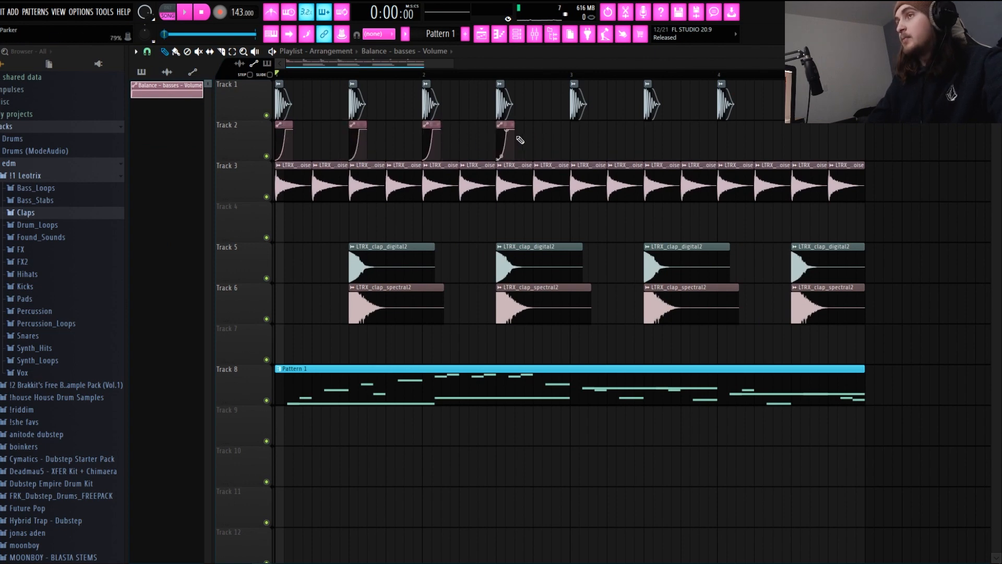
left_click(719, 137)
left_click(793, 137)
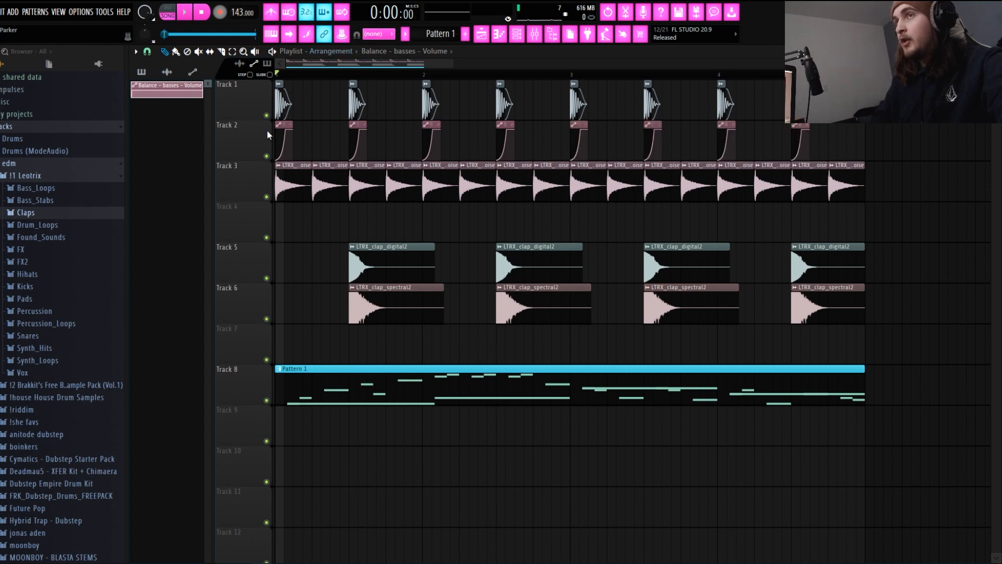
Play the arrangement to judge the bass ducking, muting the drums bus and Insert 7 in the mixer
scroll(302, 64, "up", 4)
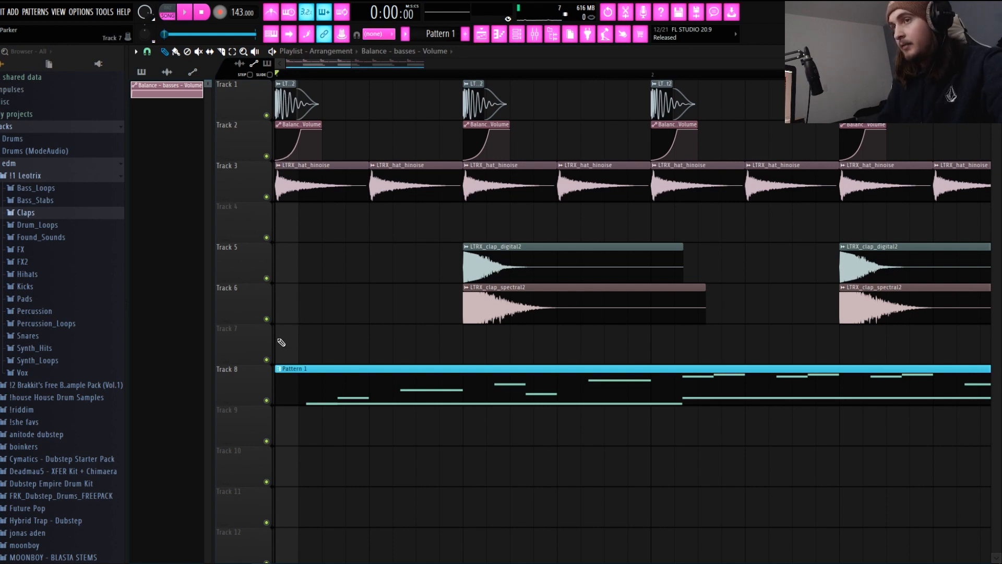
left_click(340, 385)
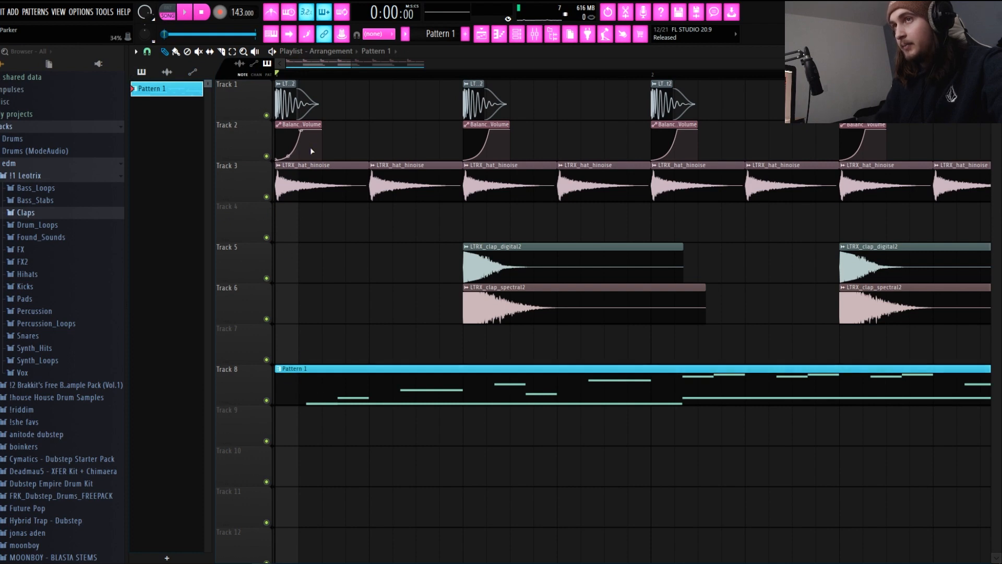
left_click_drag(301, 130, 301, 112)
key("space")
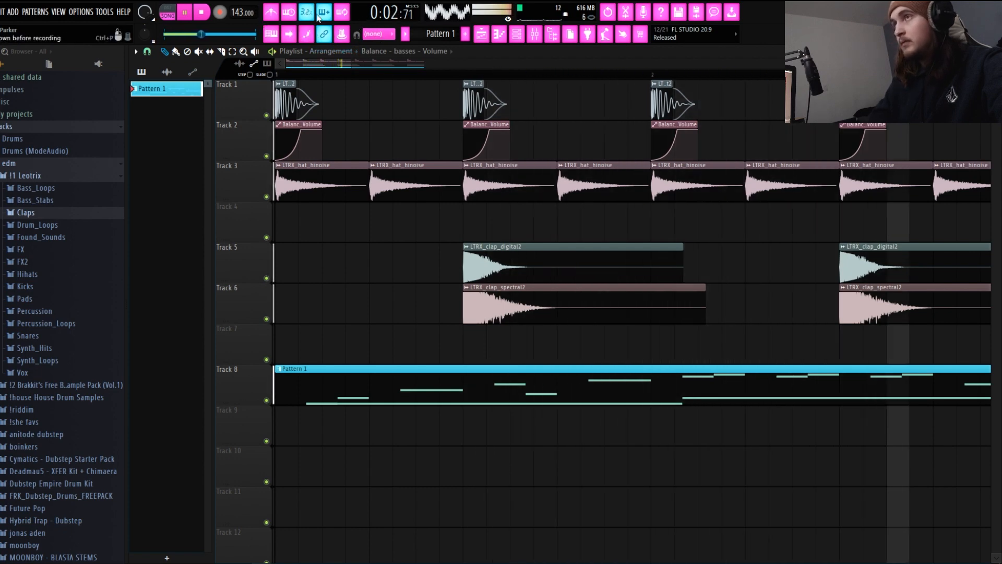
key("F9")
left_click(309, 242)
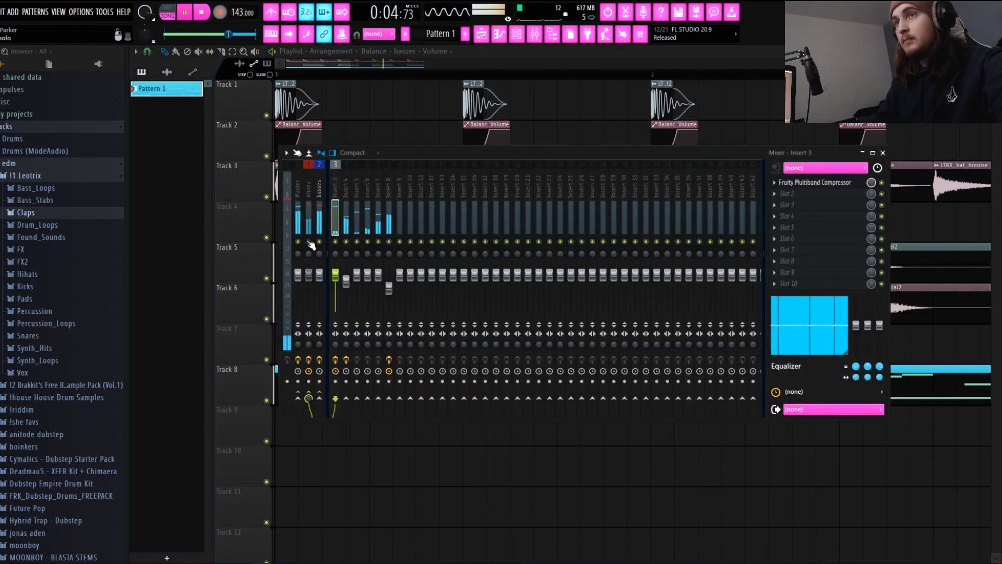
left_click(378, 242)
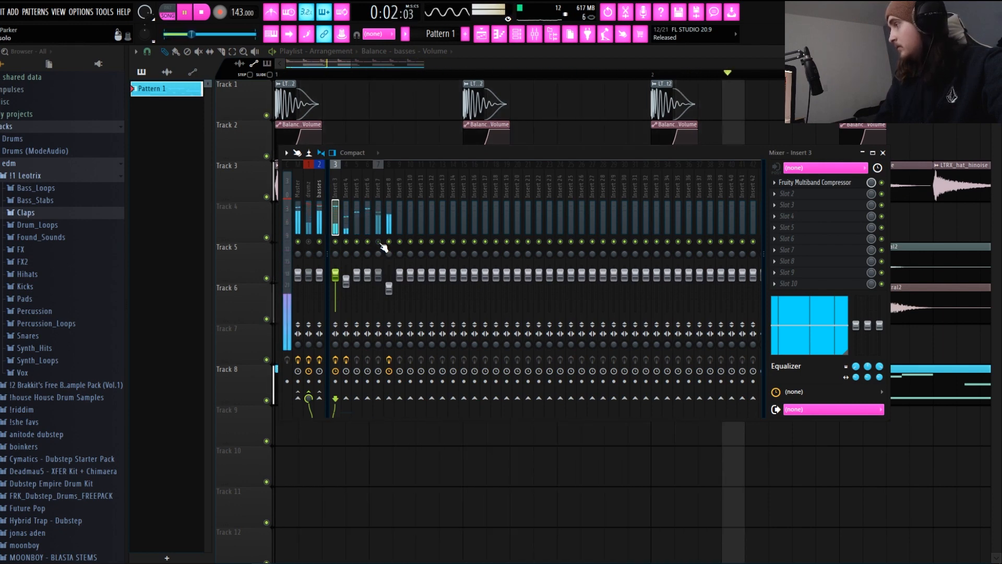
key("space")
Unmute Insert 7 and the drums, raise Insert 8 to about -7.8 dB, lower the basses bus slightly and set drums to about 0.2 dB
left_click(388, 222)
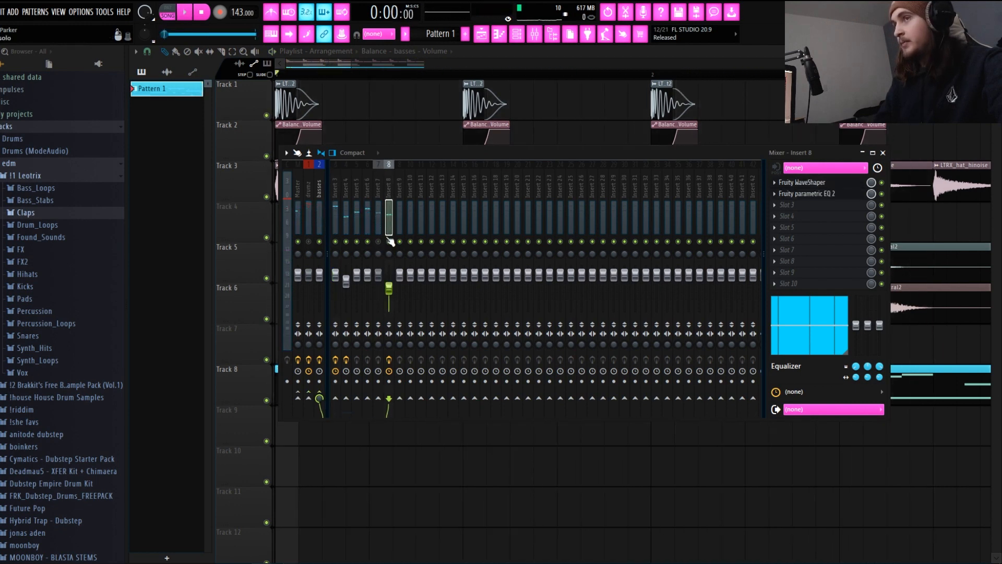
left_click(378, 241)
left_click(379, 275)
key("space")
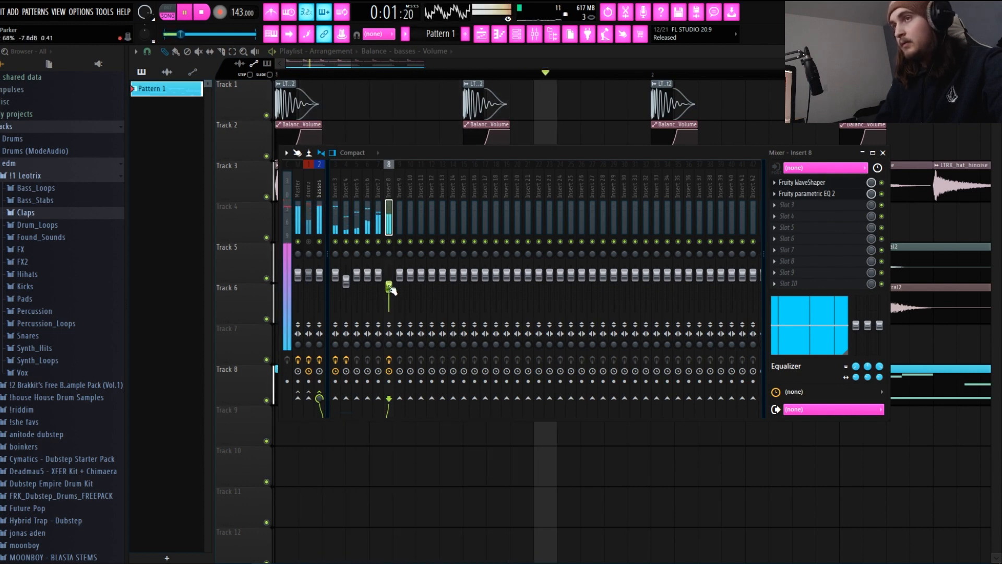
left_click(319, 276)
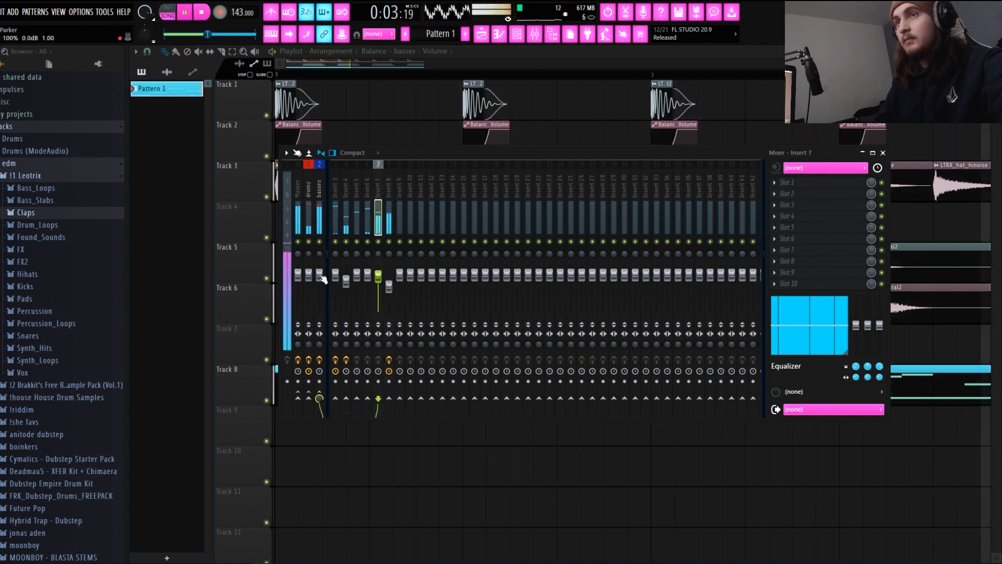
left_click(309, 275)
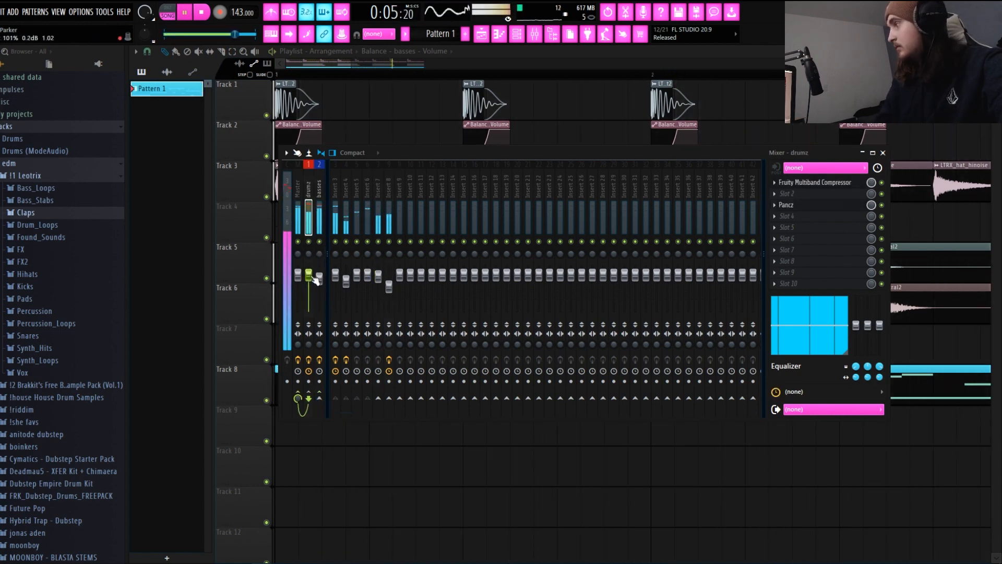
Stop playback and open the piano roll of the Vital #2 channel
left_click(535, 34)
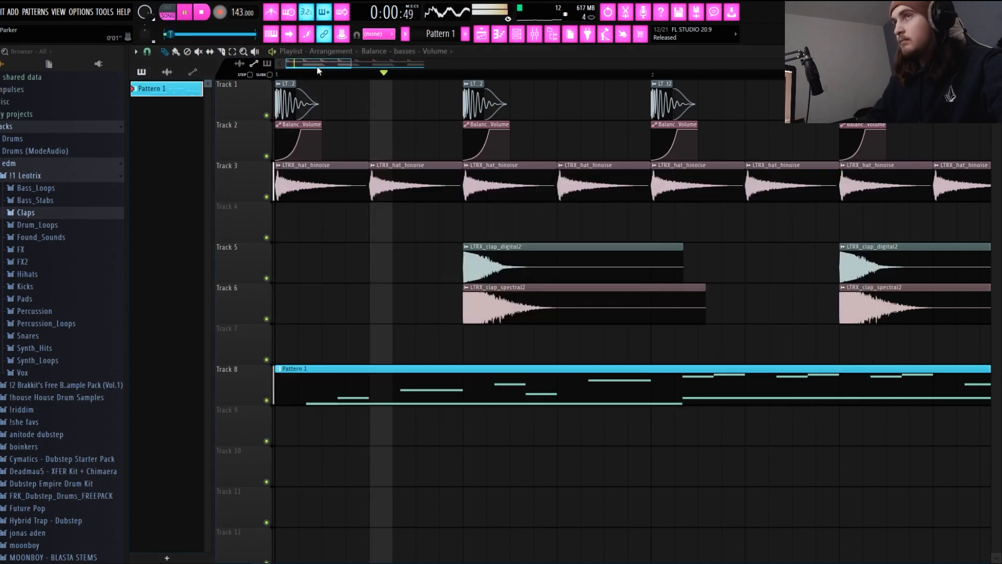
left_click(516, 34)
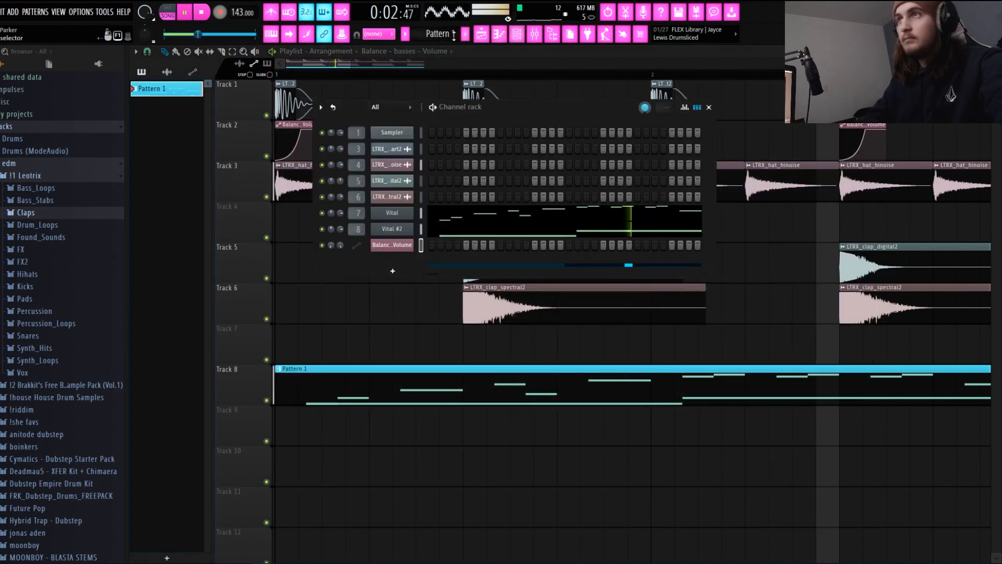
key("space")
right_click(405, 232)
left_click(439, 230)
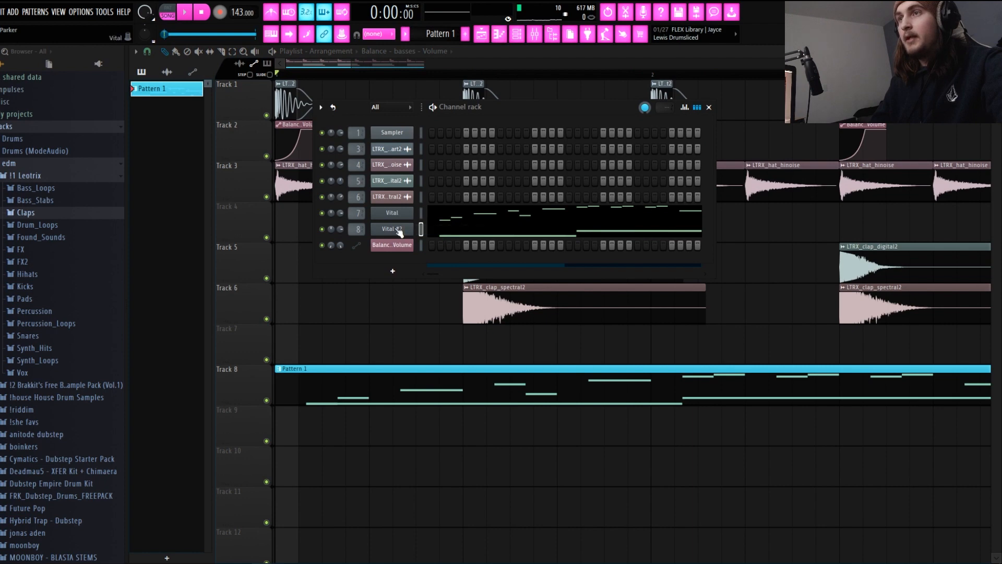
key("F6")
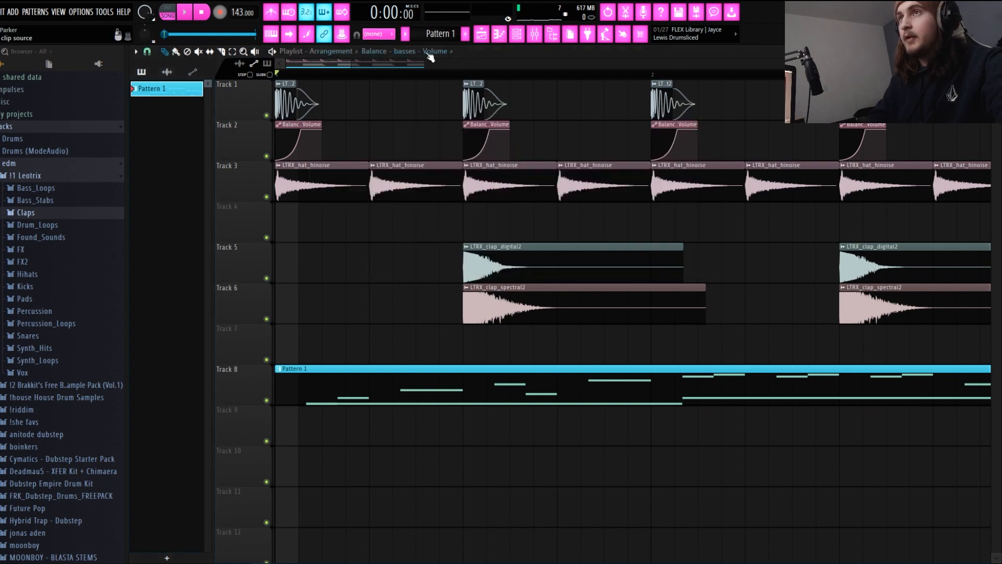
left_click(520, 35)
right_click(403, 231)
left_click(436, 228)
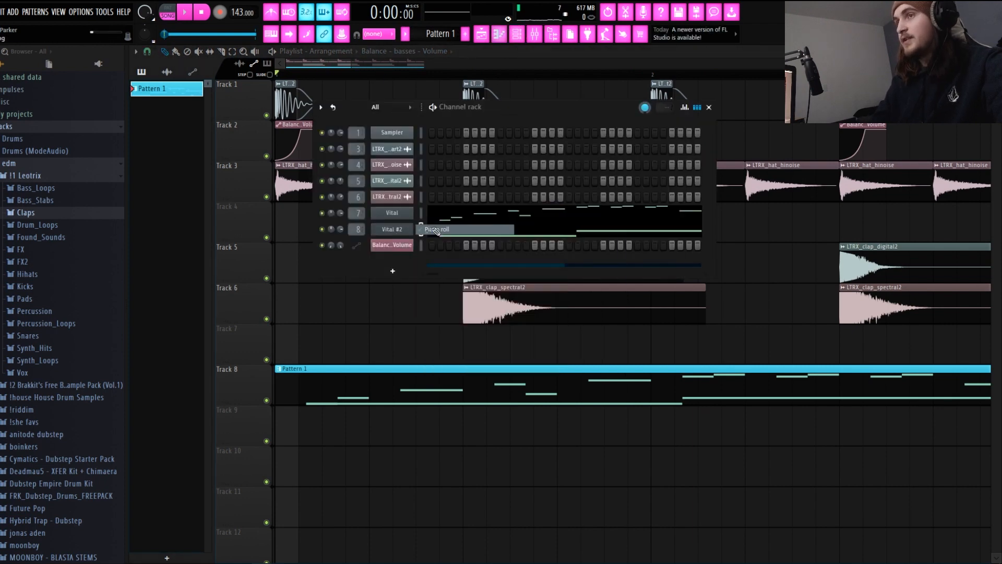
Slice the long F4 note in bar 1 about two thirds of a beat after its start and delete the remainder
scroll(201, 108, "up", 5)
left_click_drag(208, 63, 80, 85)
key("c")
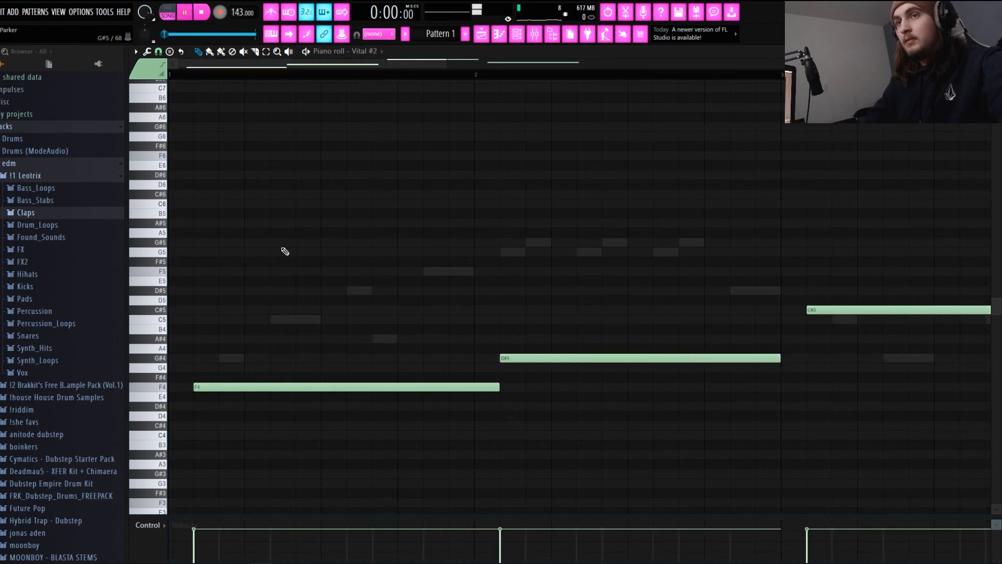
left_click_drag(246, 398, 250, 357)
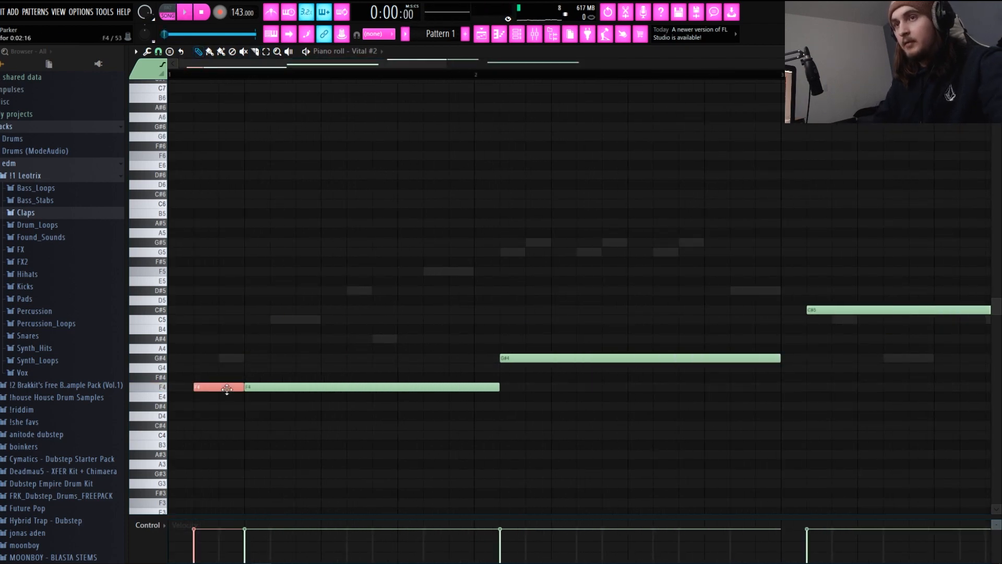
right_click(263, 387)
Add three more short F4 notes across bar 1, one per remaining beat with a gap before each, and audition them
left_click(303, 387)
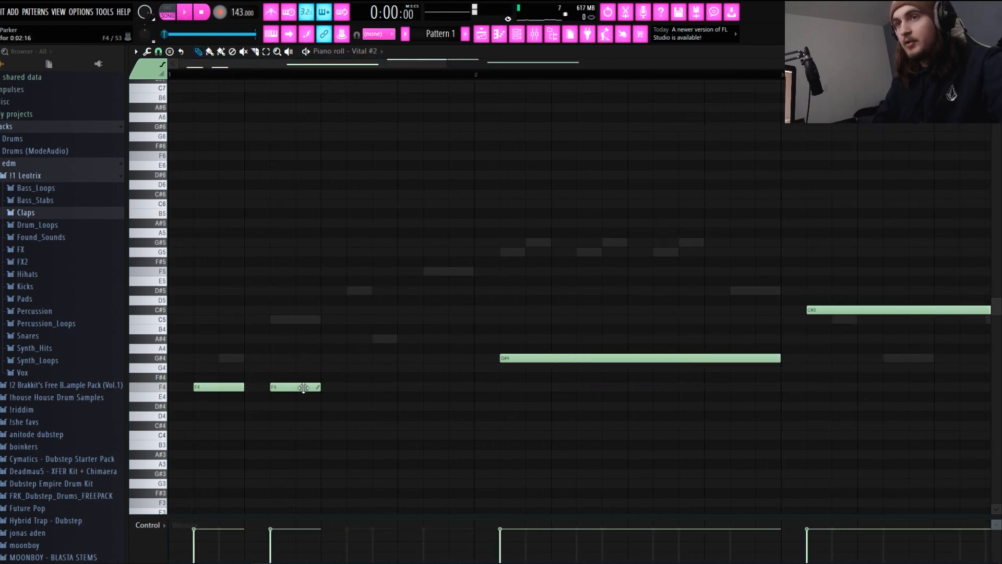
left_click(292, 387)
key("space")
left_click(370, 387)
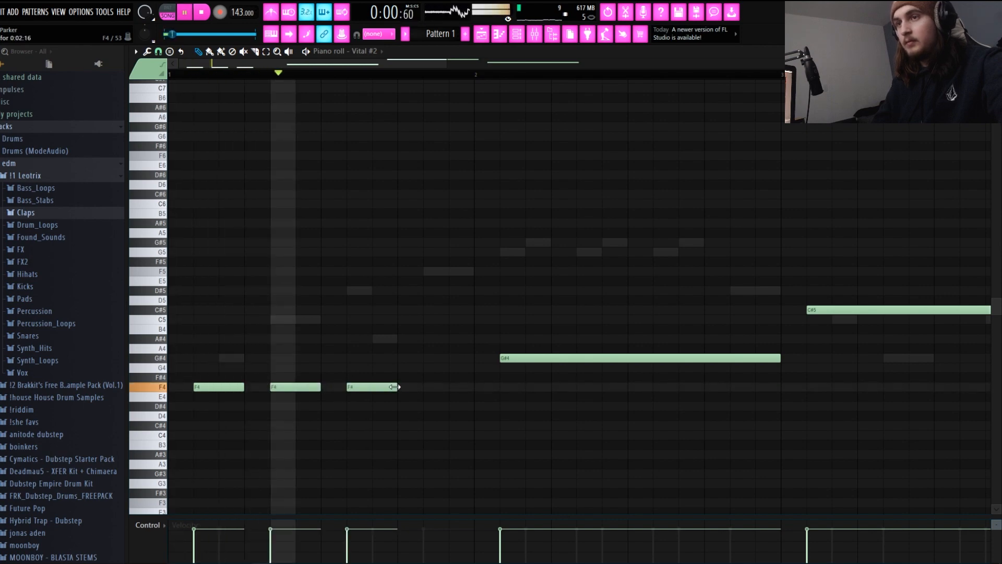
left_click(431, 387)
key("space")
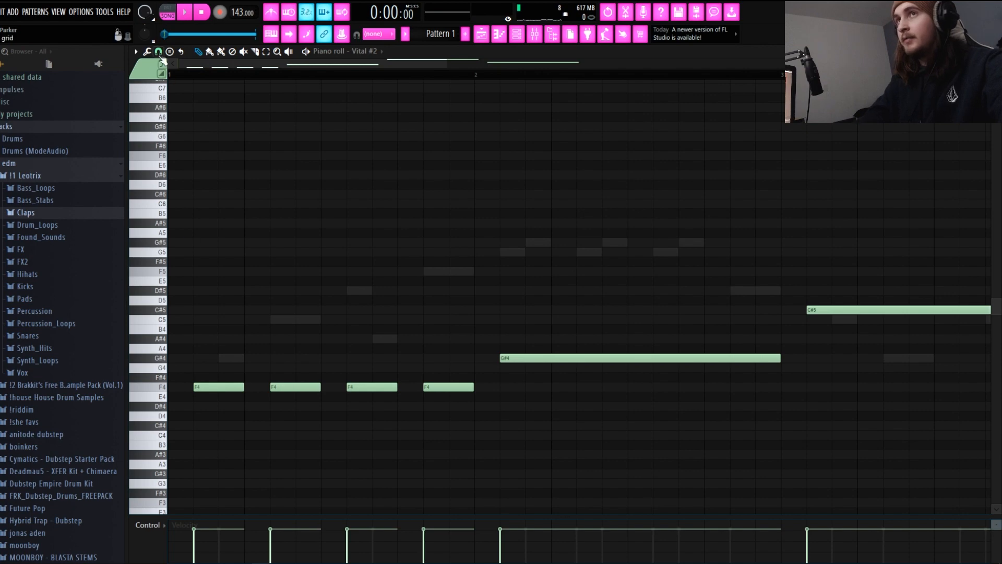
left_click(149, 52)
left_click(158, 53)
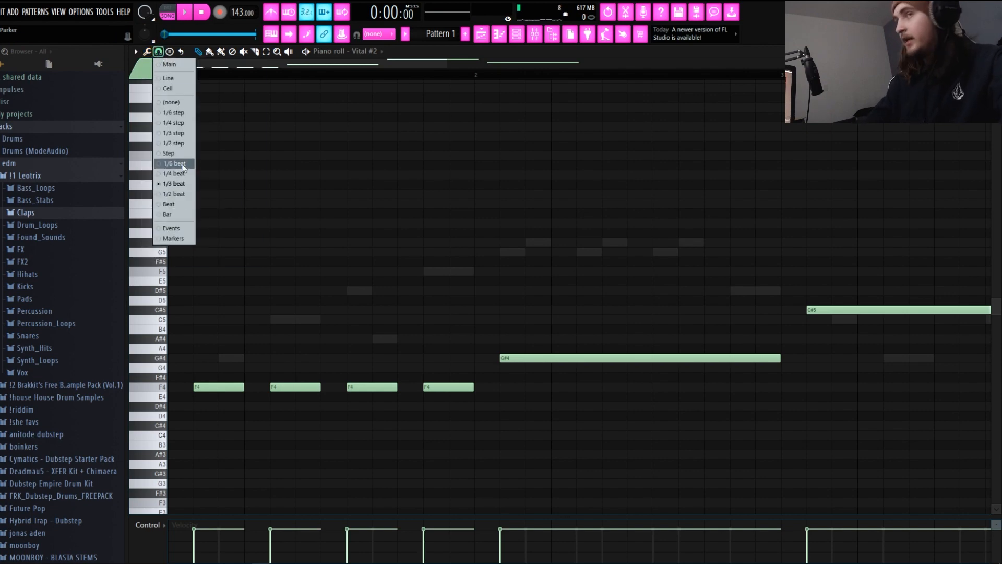
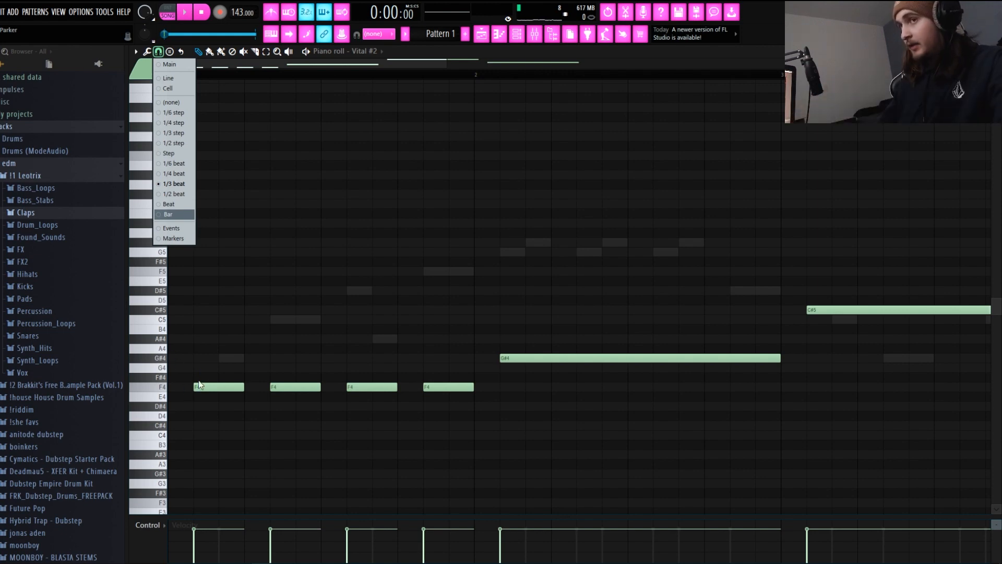
left_click(277, 282)
right_click(278, 282)
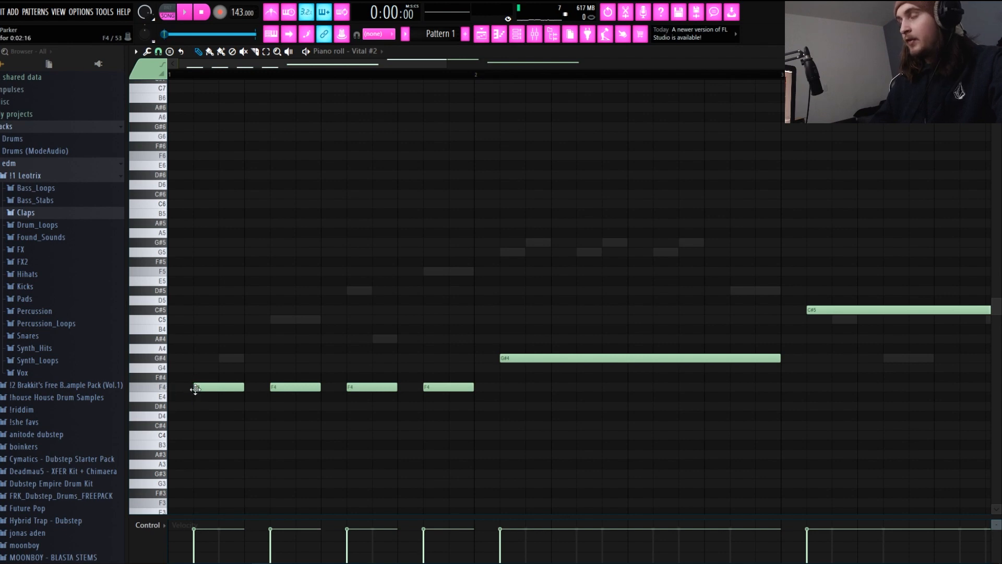
Audition the pattern and replace the long G#4 note in bar 2 with four short G#4 notes in the same rhythm
key("space")
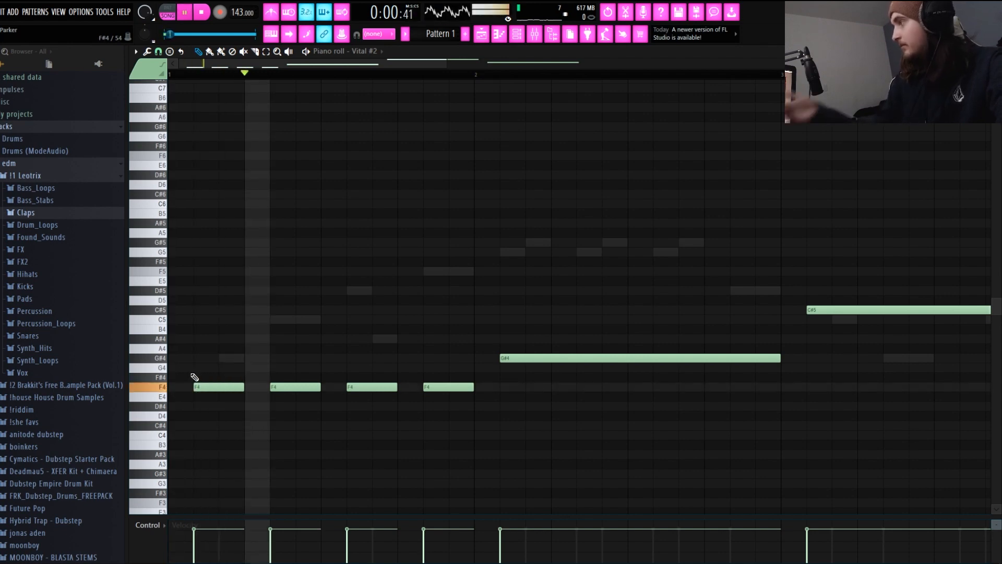
key("space")
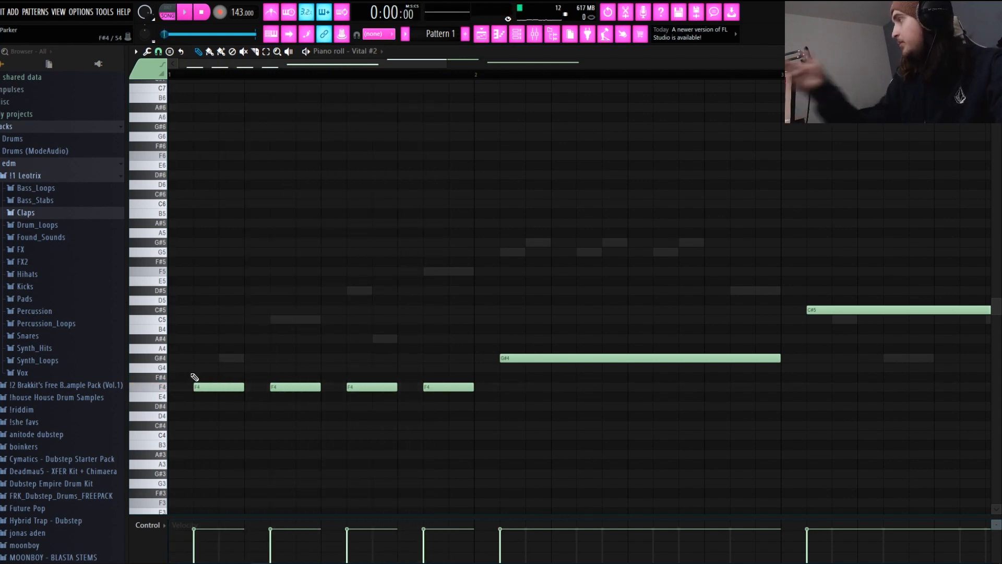
scroll(313, 306, "down", 3)
key("space")
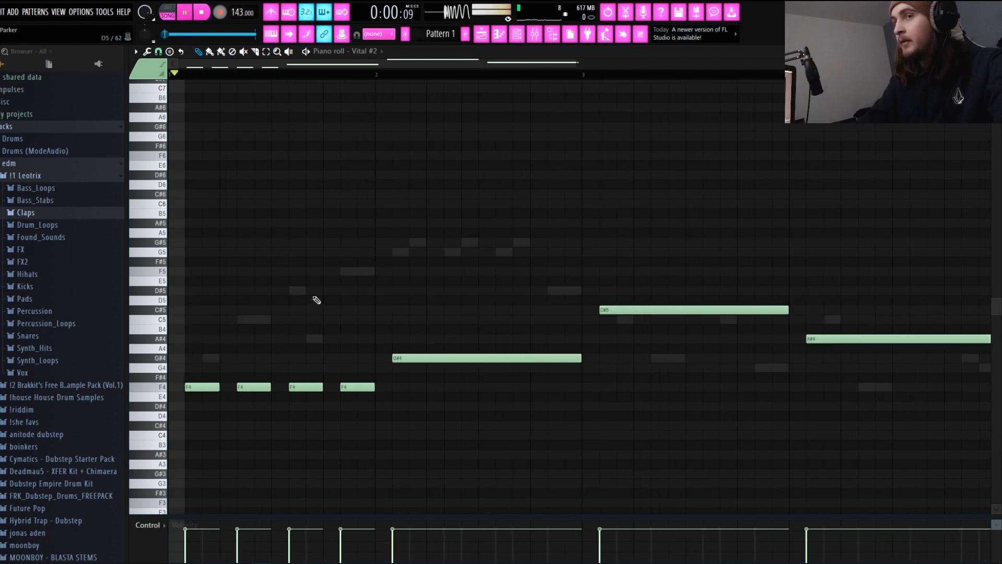
key("space")
right_click(389, 358)
left_click(373, 358)
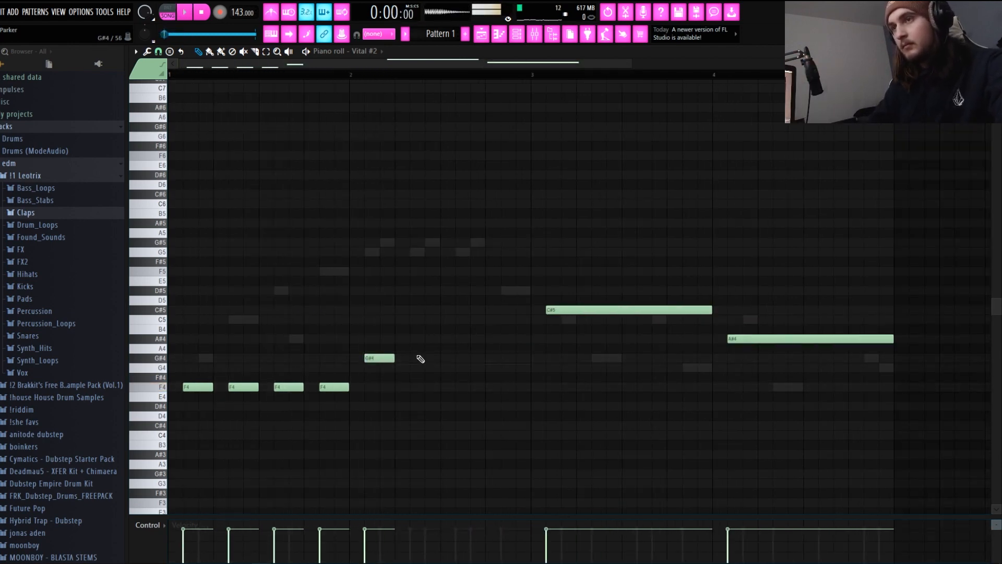
left_click(418, 358)
left_click_drag(446, 357, 463, 357)
left_click(504, 357)
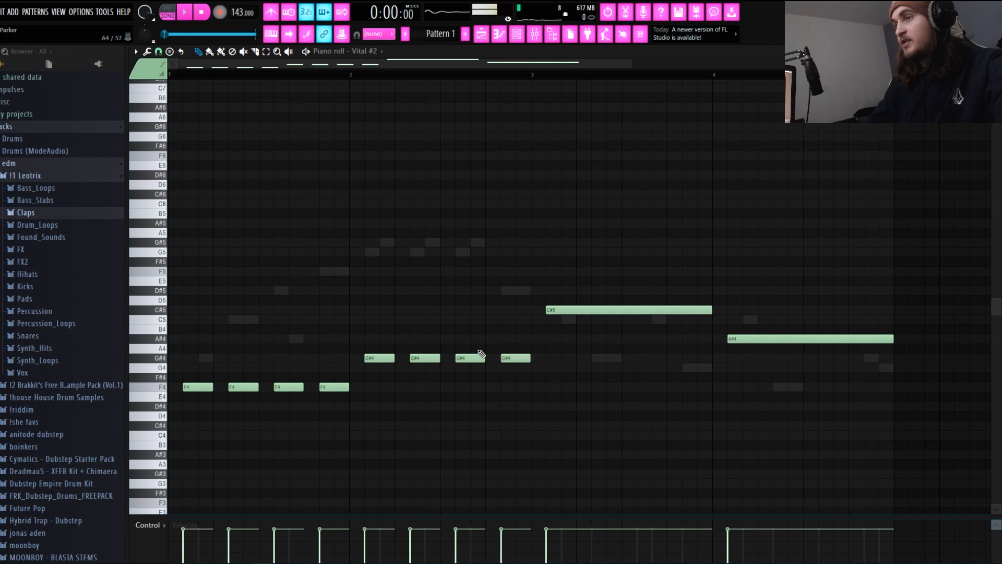
Play the bass line and raise the last short note of bar 2 to D#5
scroll(188, 387, "up", 4)
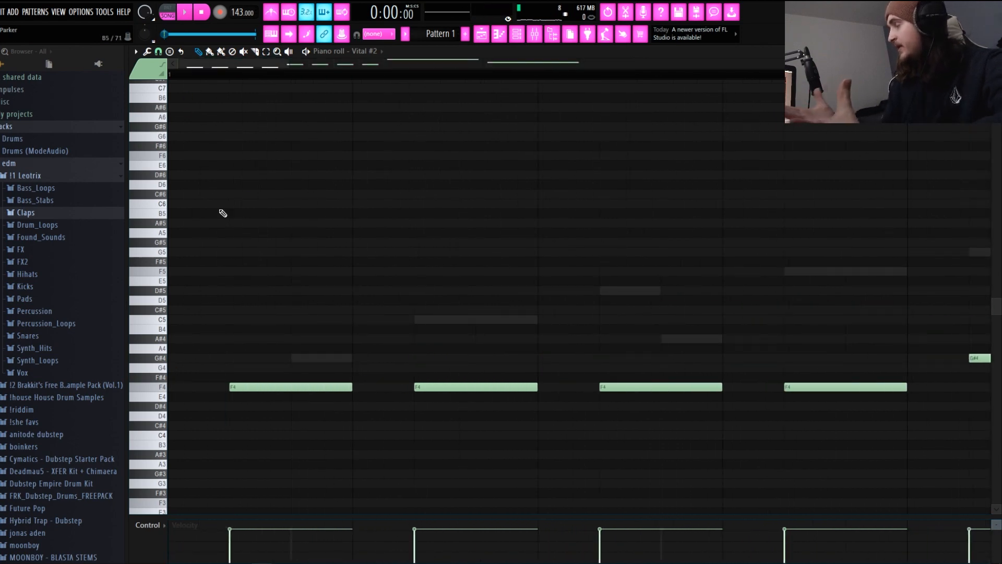
scroll(274, 277, "down", 4)
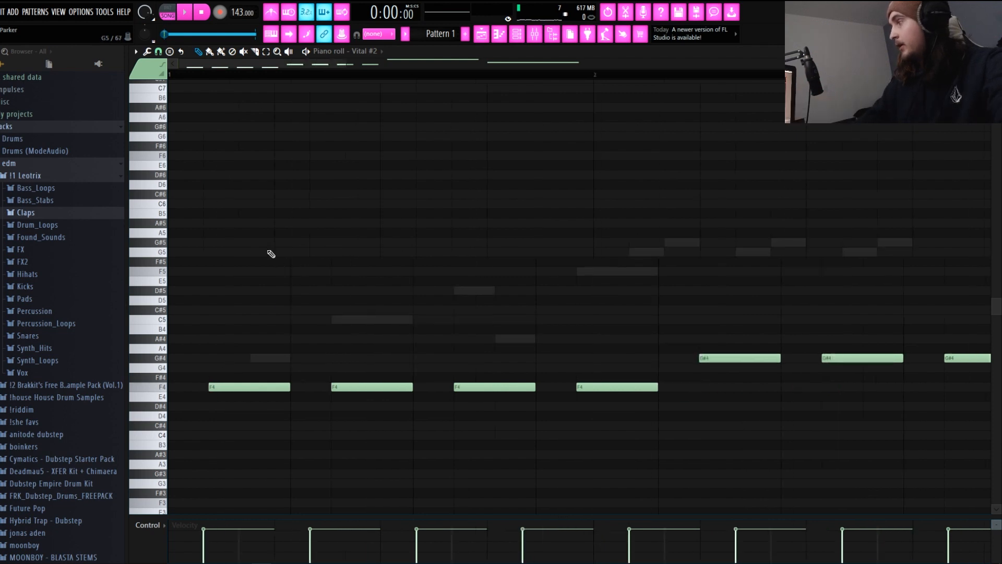
key("space")
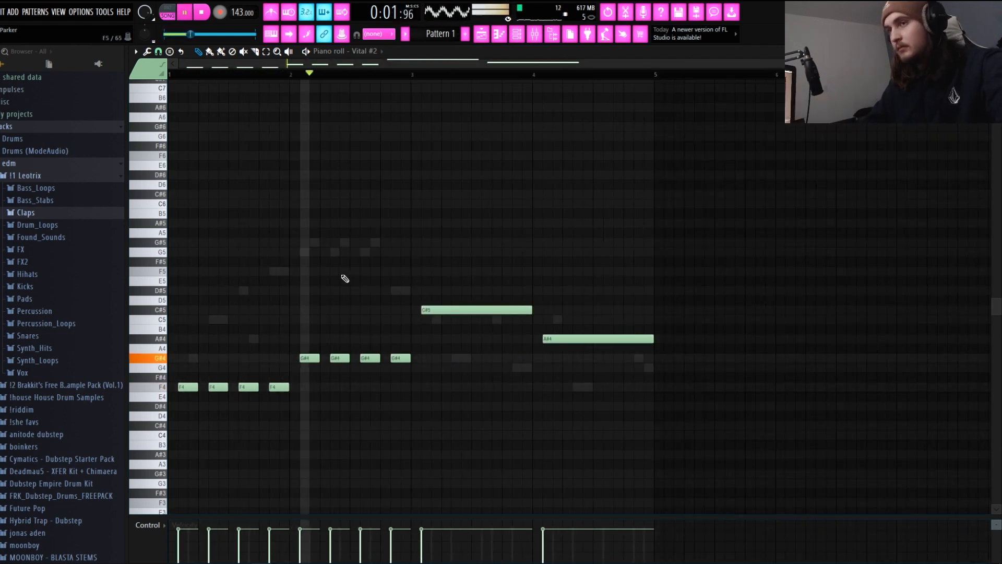
key("space")
left_click(399, 358, "ctrl")
key("ctrl+Up")
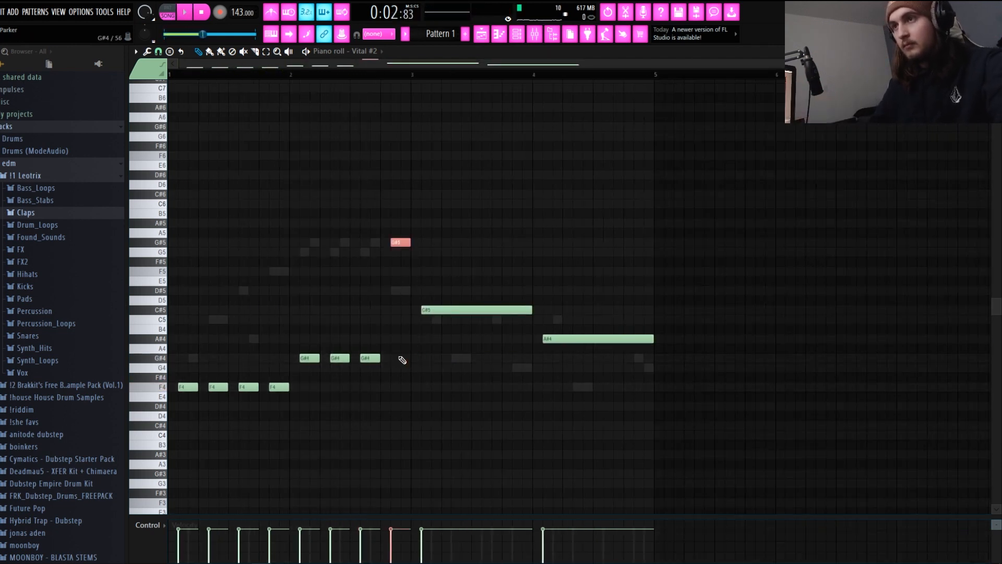
key("ctrl+Down")
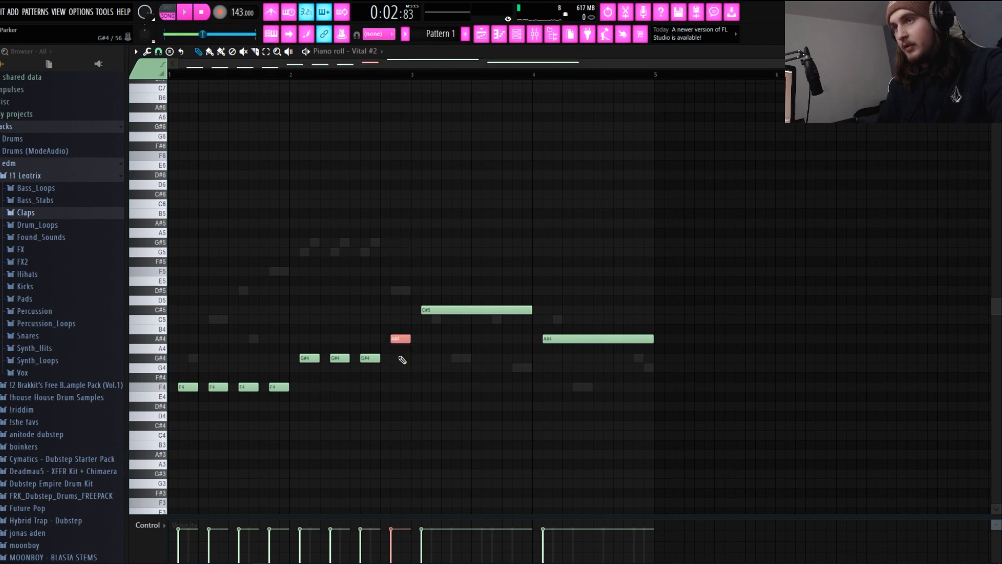
key("shift+Up")
key("shift+Up")
key("shift+Up")
key("shift+Up")
key("shift+Up")
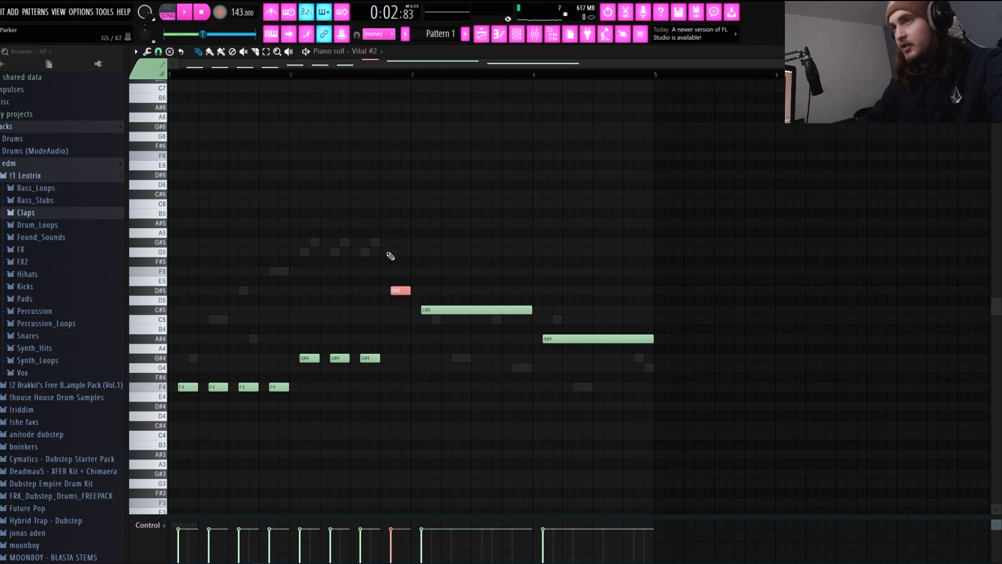
key("space")
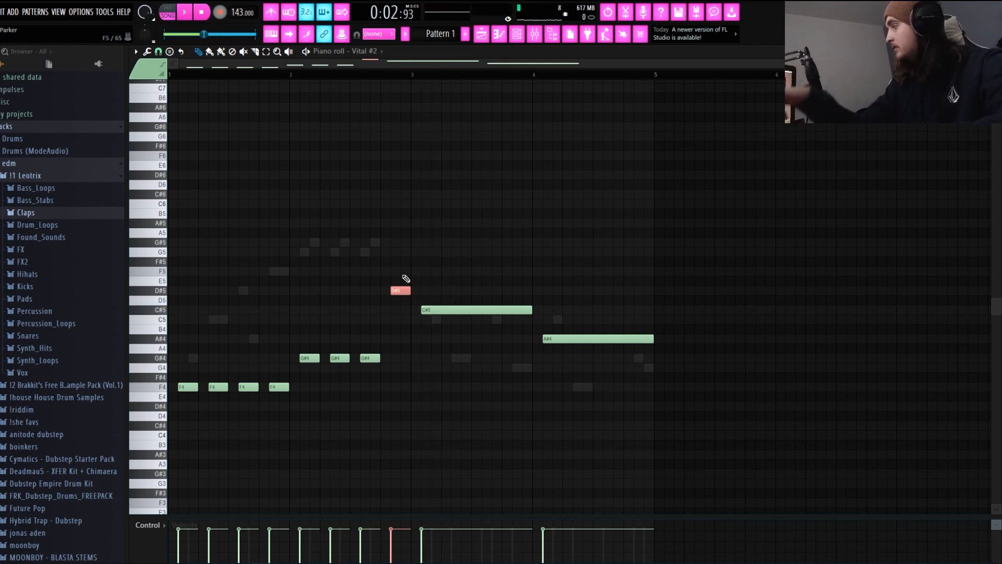
Replace the long C#5 note in bar 3 with four short C#5 notes, one per beat
right_click(430, 311)
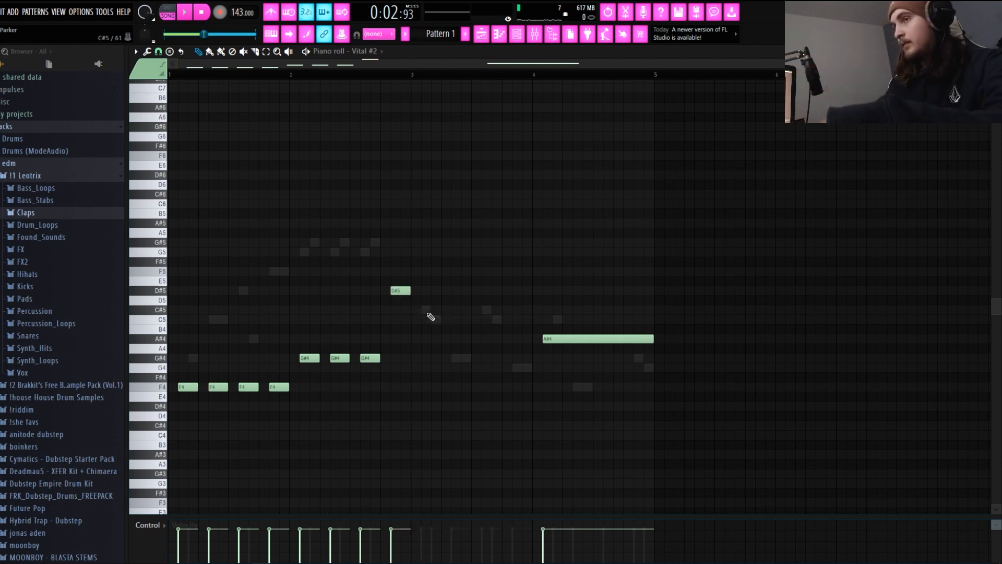
left_click(427, 311)
left_click(486, 310)
key("space")
left_click(519, 311)
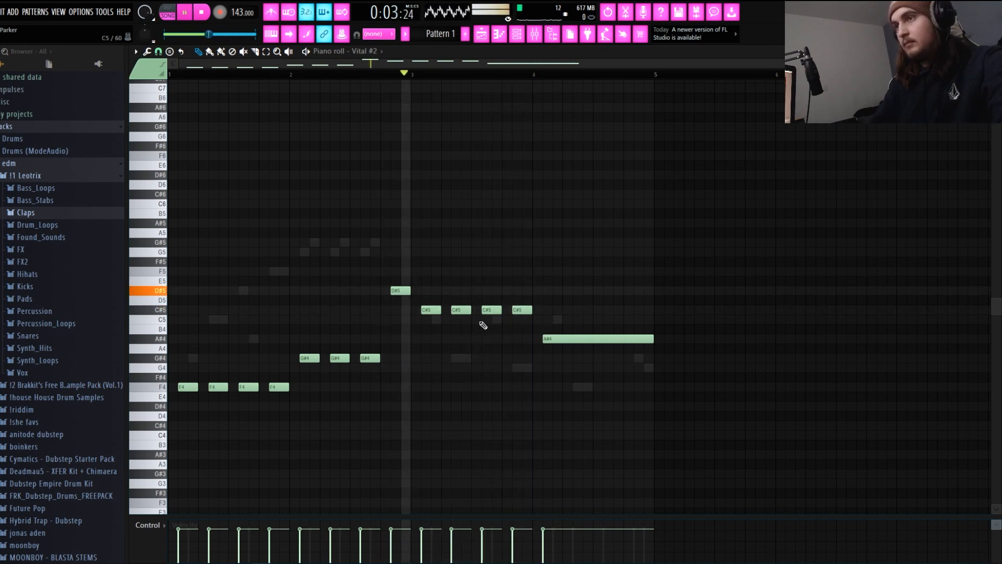
Replace the long A#4 note in bar 4 with four short A#4 notes, one per beat, and listen to the result
right_click(548, 338)
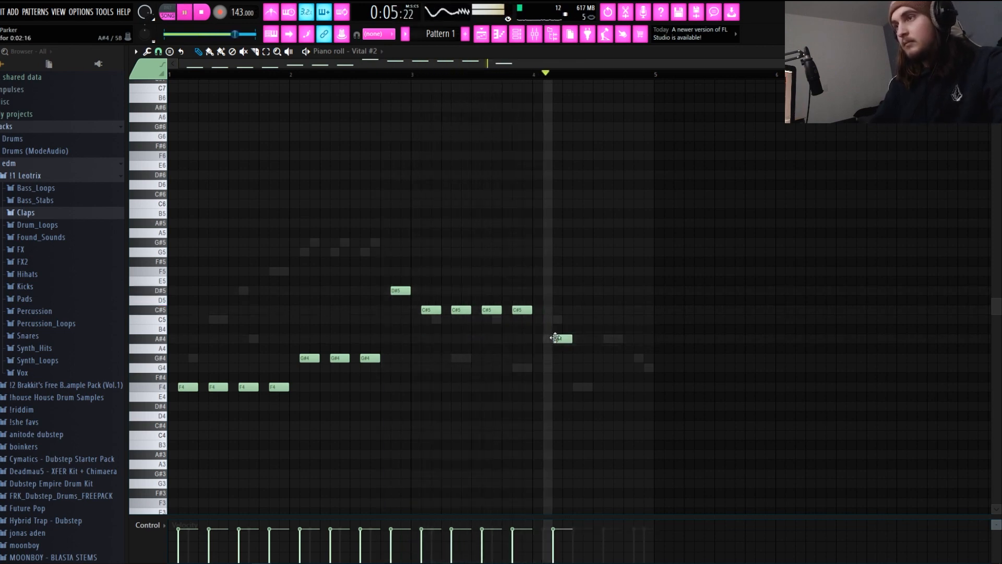
left_click(546, 338)
left_click(573, 338)
left_click(605, 339)
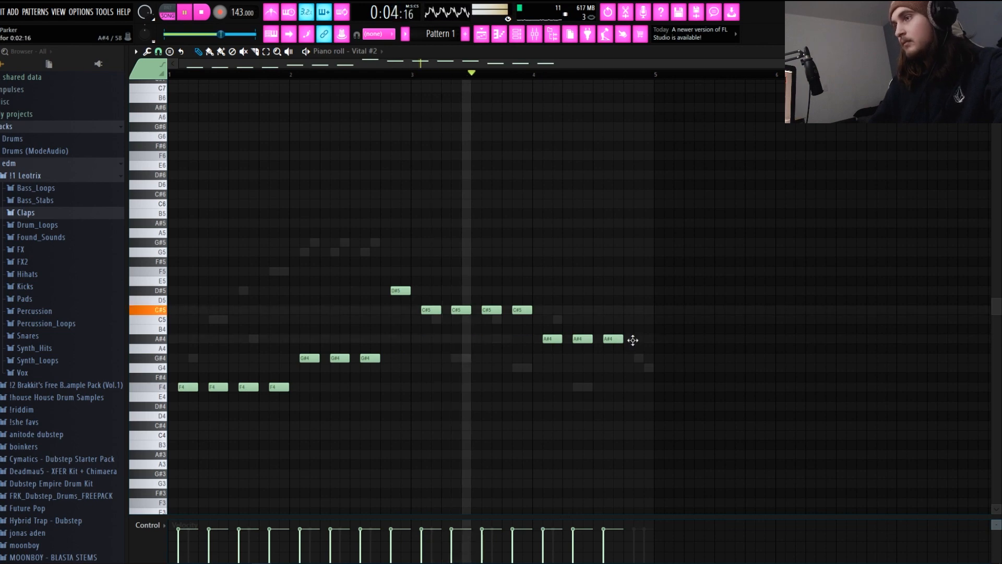
left_click(636, 339)
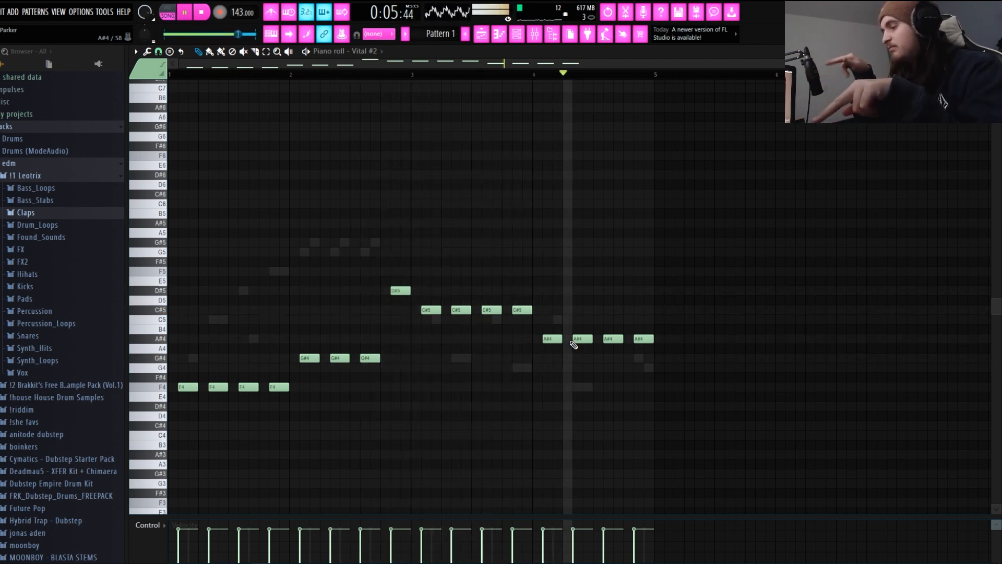
key("space")
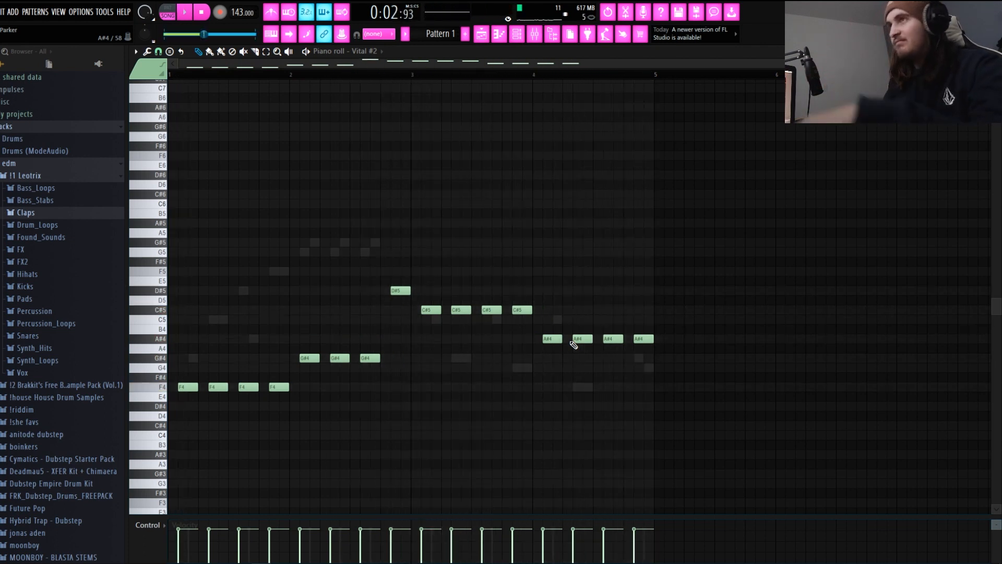
Play the arrangement with the mixer's Insert 8 track selected, and open the Vital #2 instrument window
left_click(534, 34)
key("space")
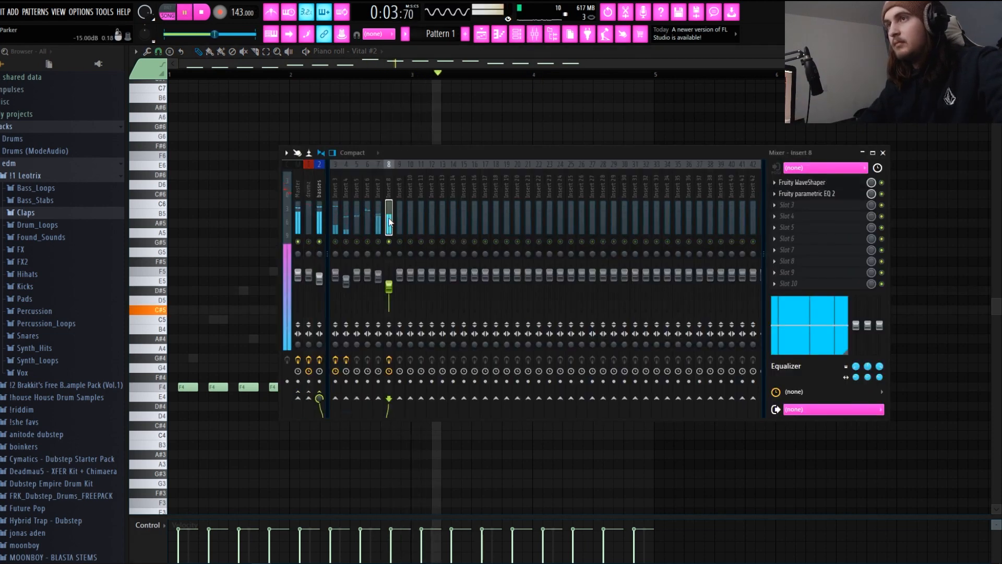
key("space")
key("F6")
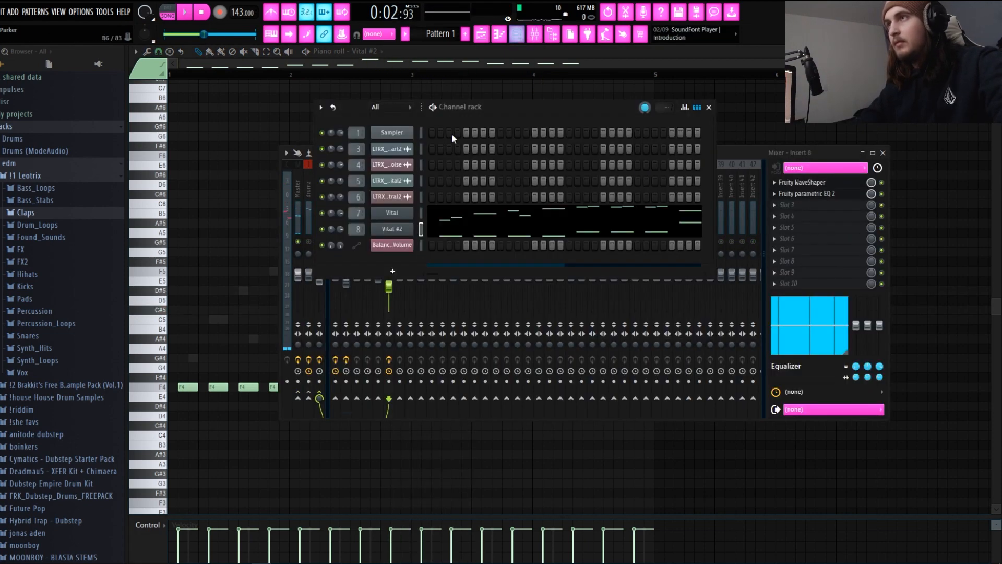
left_click(400, 232)
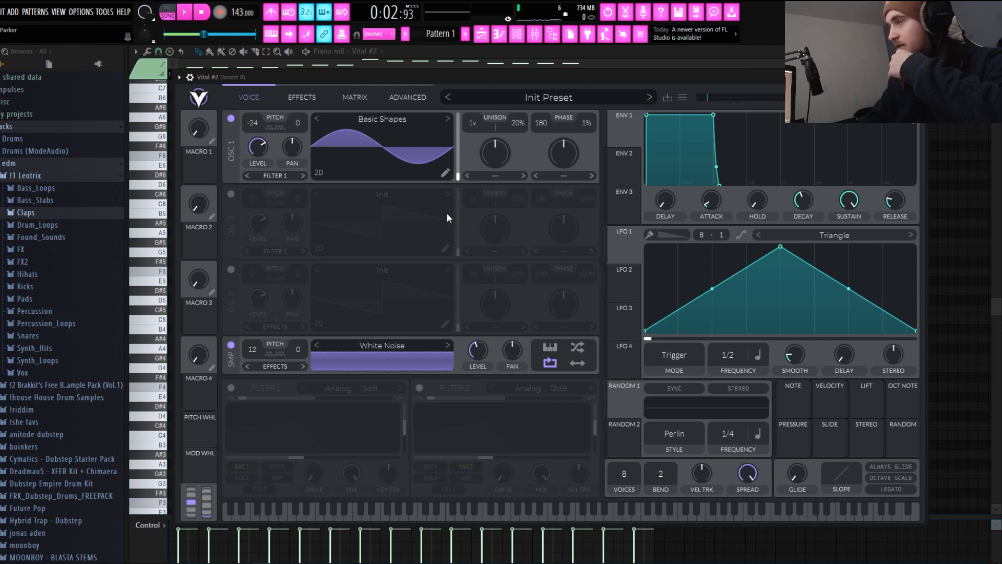
Reshape LFO 1's triangle with an early peak, an inward-curved steep rise and a long outward-curved fall
left_click_drag(773, 258, 685, 248)
left_click_drag(665, 288, 658, 313)
left_click_drag(791, 290, 812, 251)
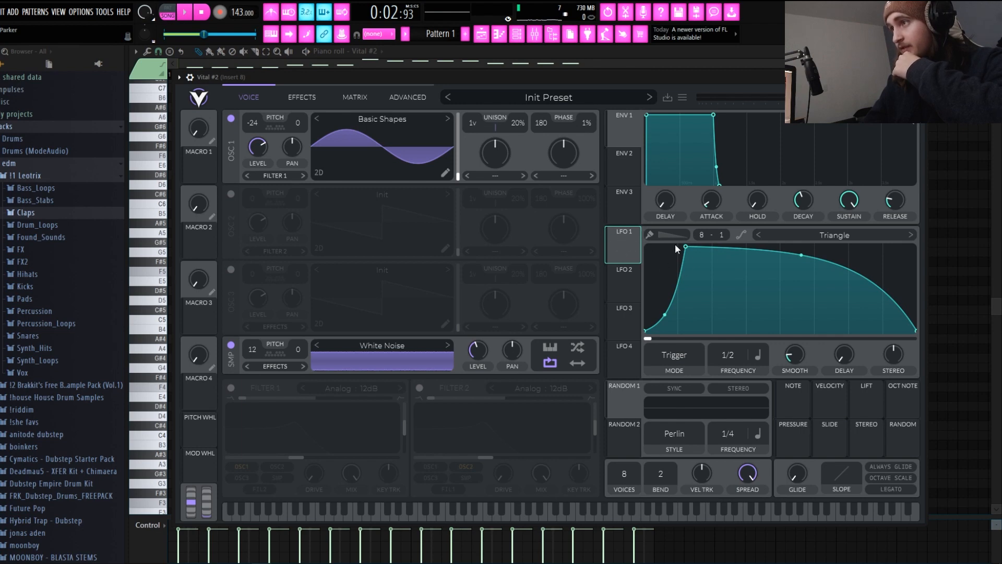
Modulate the White Noise level with LFO 1, moving the LFO peak slightly later and curving its rise outward and its fall inward
left_click_drag(684, 247, 690, 246)
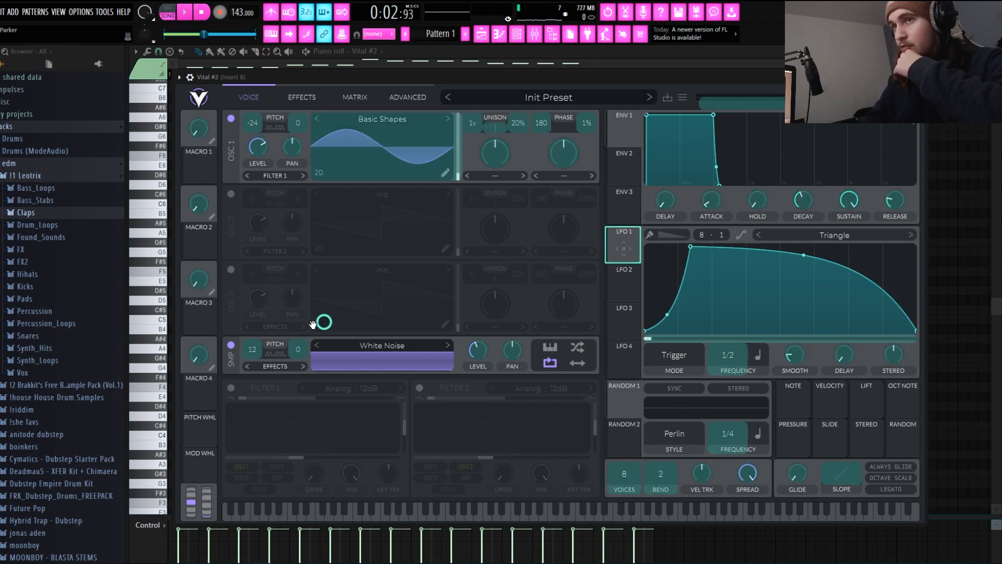
left_click_drag(476, 352, 476, 353)
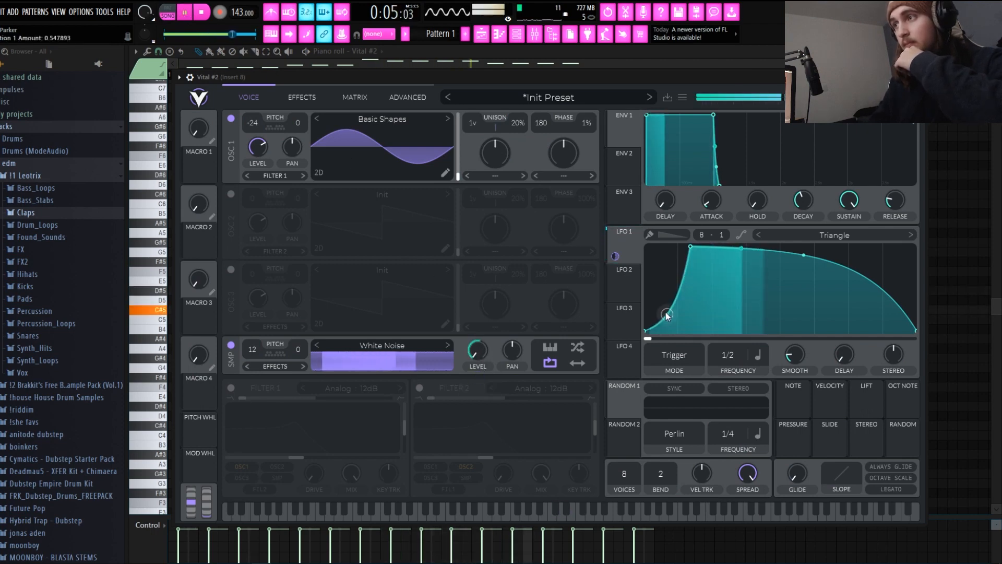
left_click_drag(666, 314, 679, 255)
left_click_drag(803, 255, 785, 327)
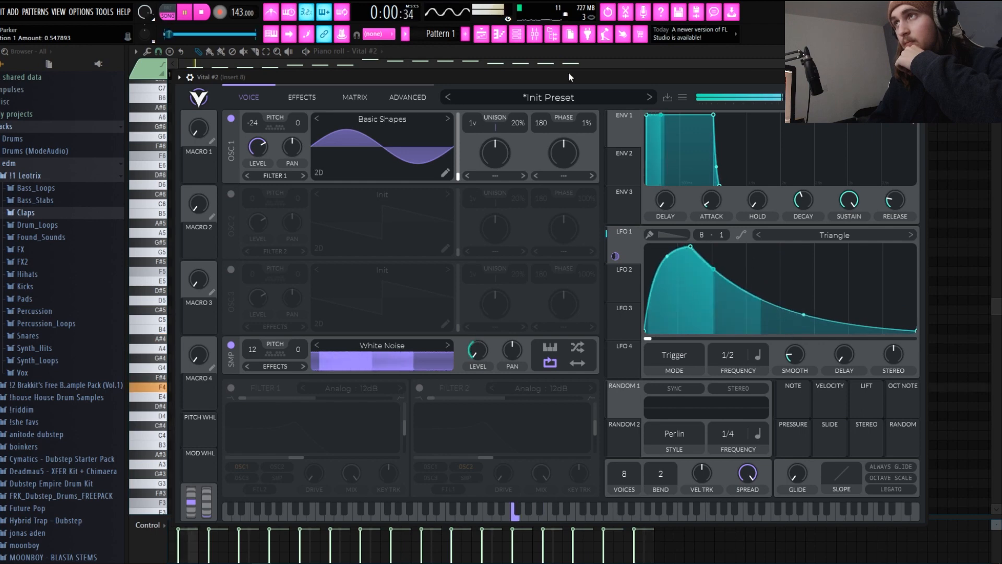
Check the mixer's Insert 8 track and the playlist arrangement during playback, and bring up the channel rack
key("F9")
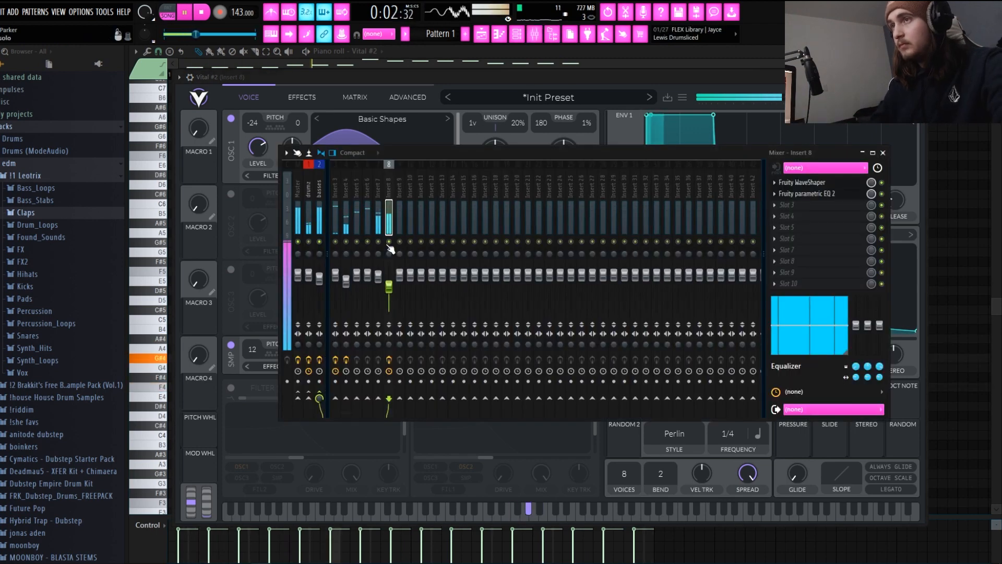
left_click(483, 82)
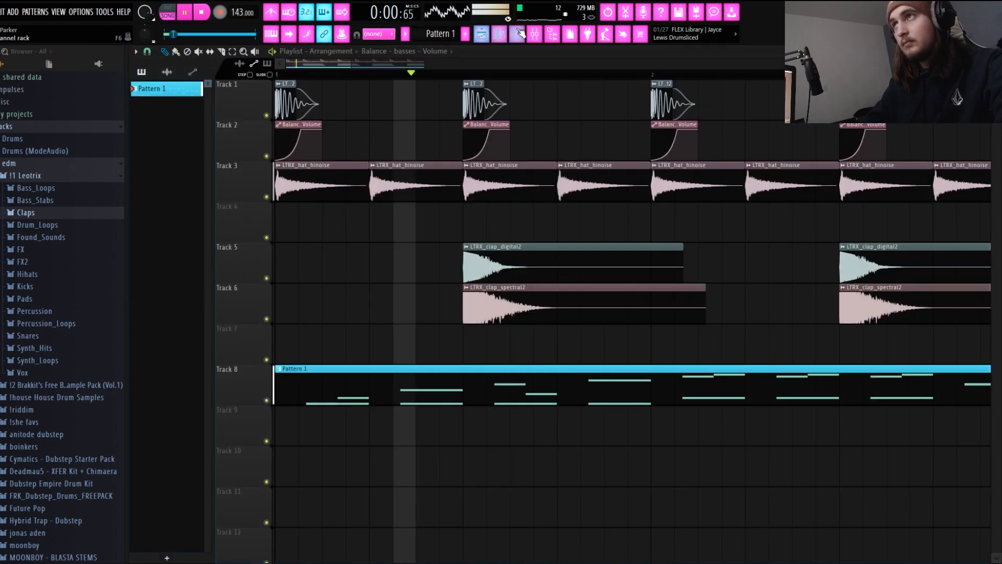
left_click(518, 34)
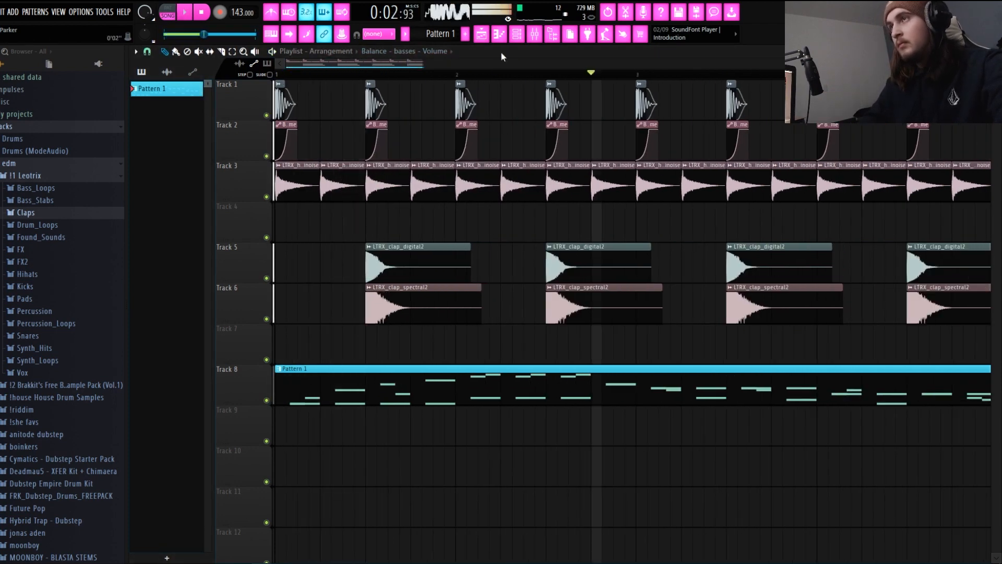
left_click(519, 34)
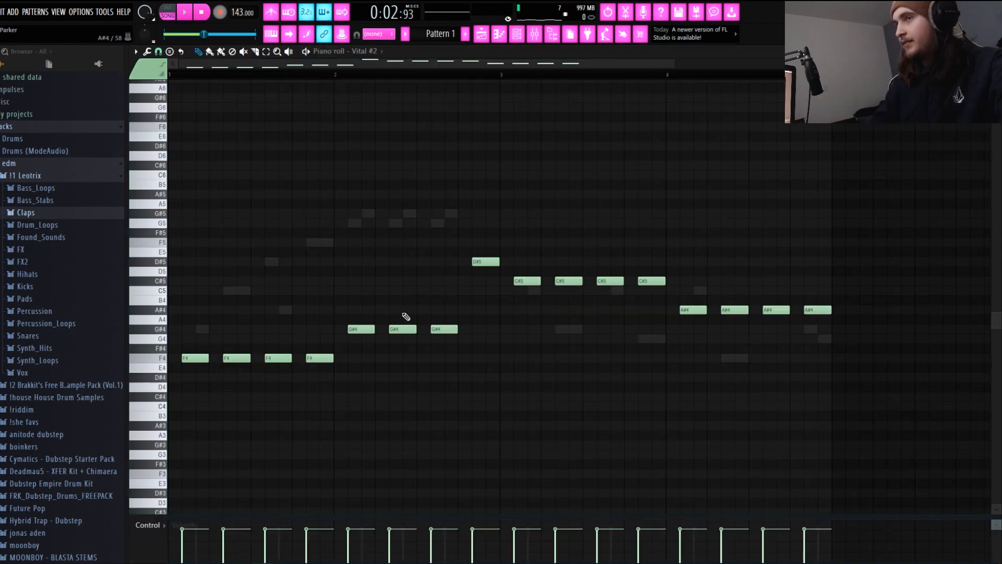
Play the Vital #2 notes in the piano roll from the start to review the bar 1 and bar 2 rhythm
key("space")
key("space")
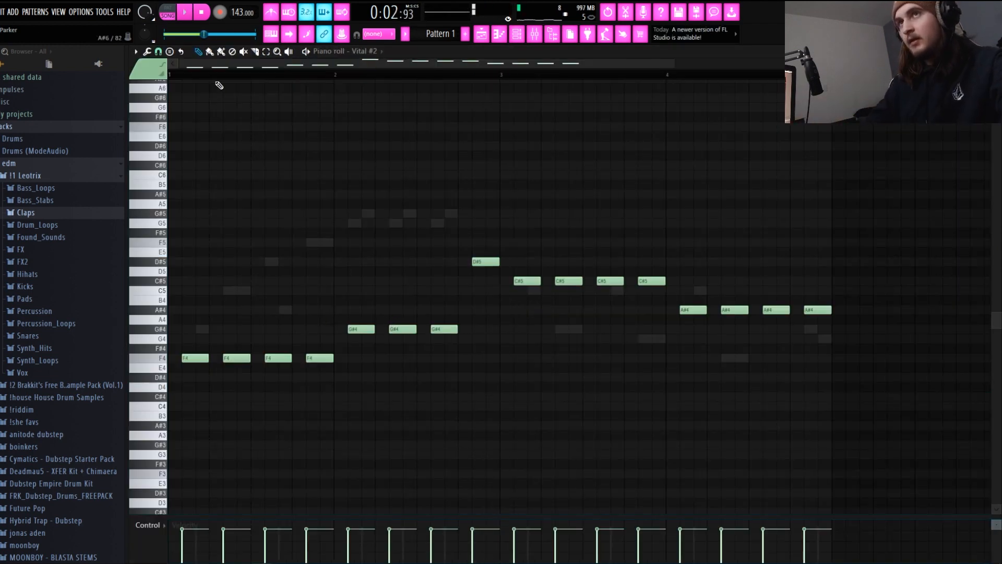
left_click(176, 74)
key("space")
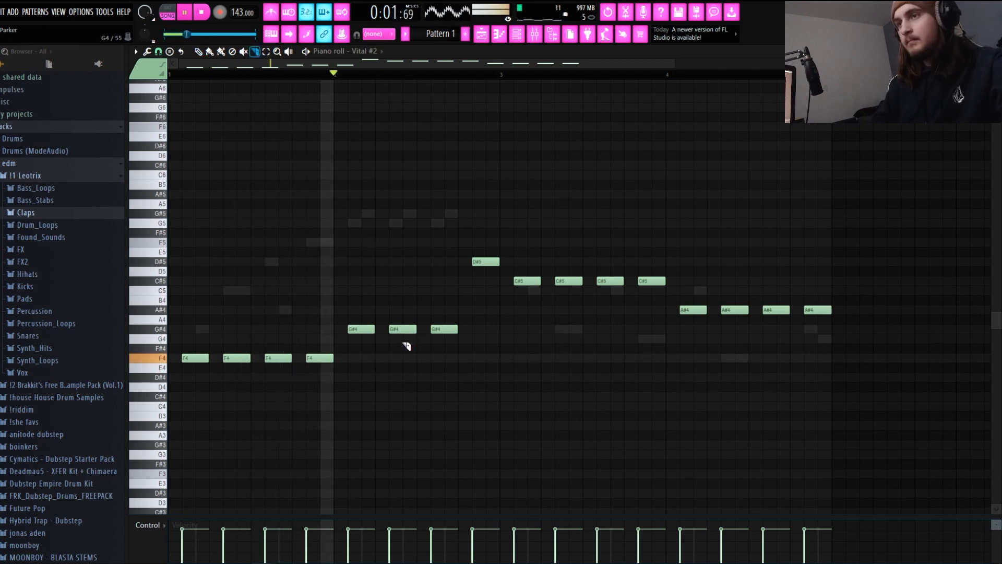
key("space")
key("space")
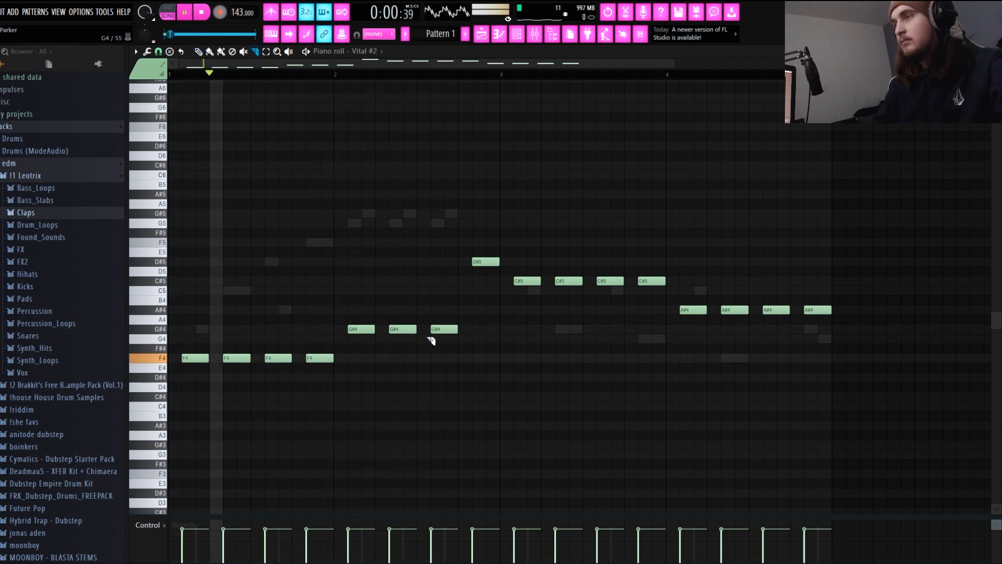
key("space")
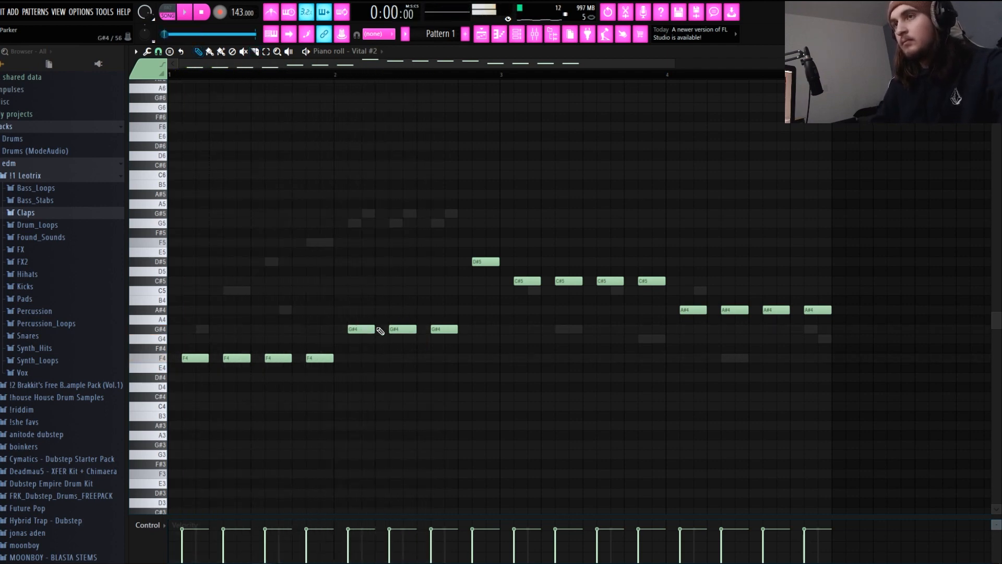
Adjust the piano roll snap, divide bar 2's first G#4 note into two short notes, and delete the other two G#4 notes
scroll(372, 330, "up", 2, "ctrl")
scroll(379, 329, "up", 2, "ctrl")
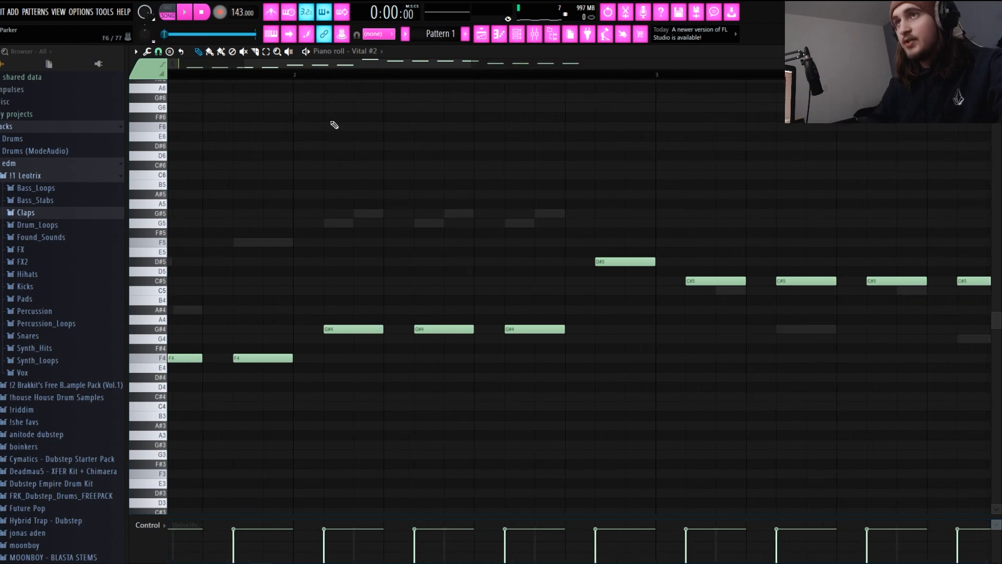
left_click(147, 52)
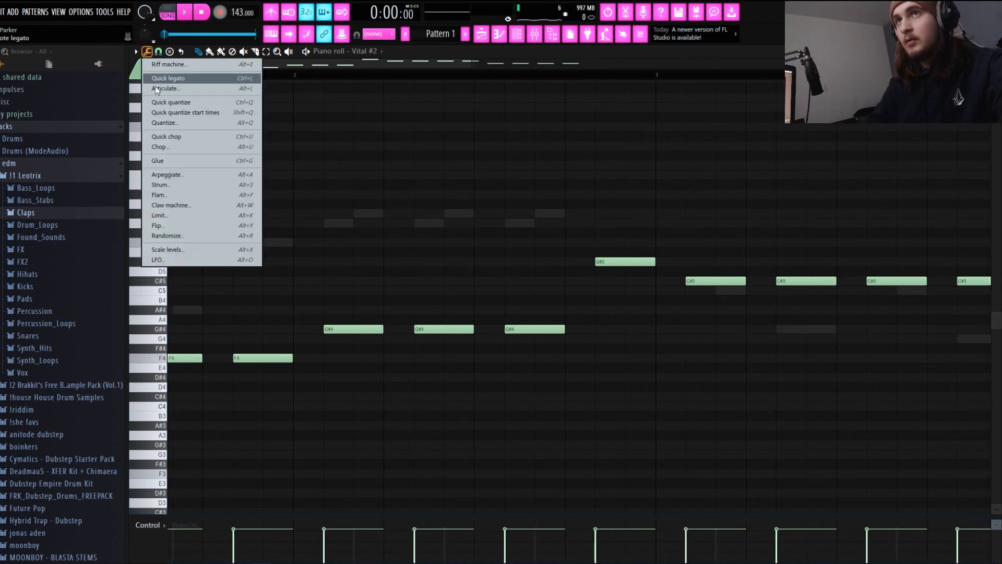
left_click(158, 52)
left_click(181, 162)
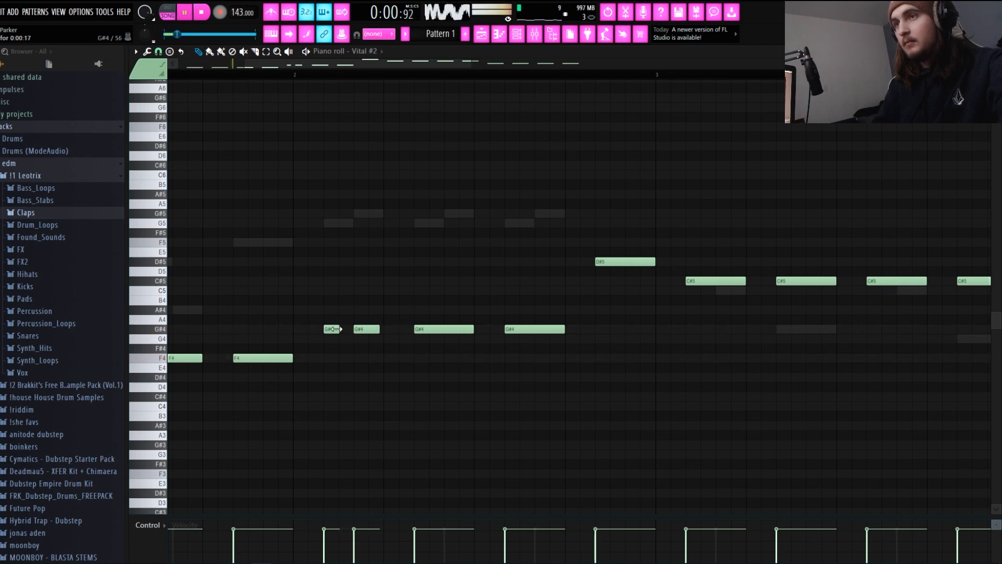
scroll(416, 329, "down", 2)
right_click(482, 329)
right_click(441, 330)
Select the short G#4 note pair in bar 2 and duplicate it twice to fill the following beats
key("space")
left_click_drag(342, 75, 390, 75)
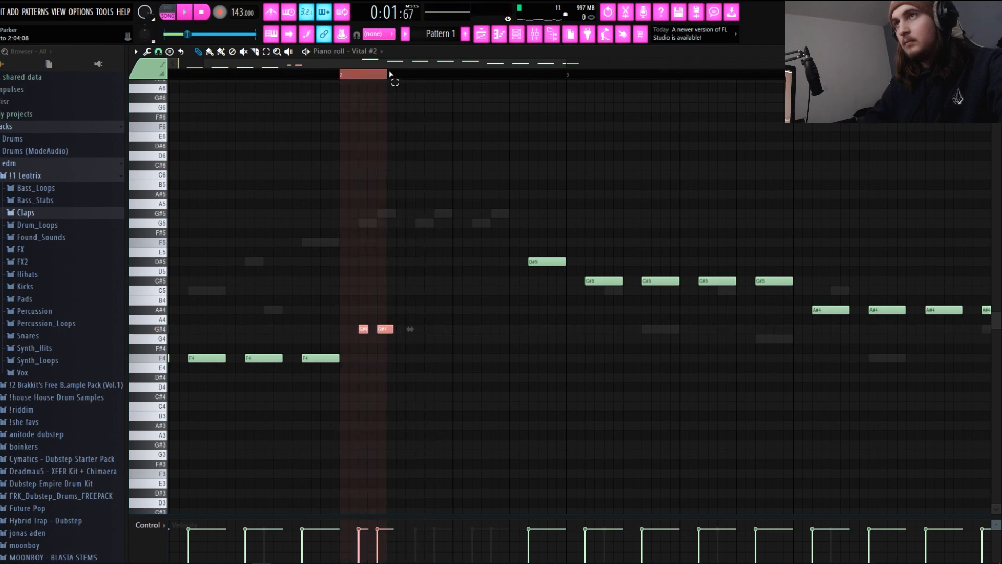
key("ctrl+b")
key("ctrl+b")
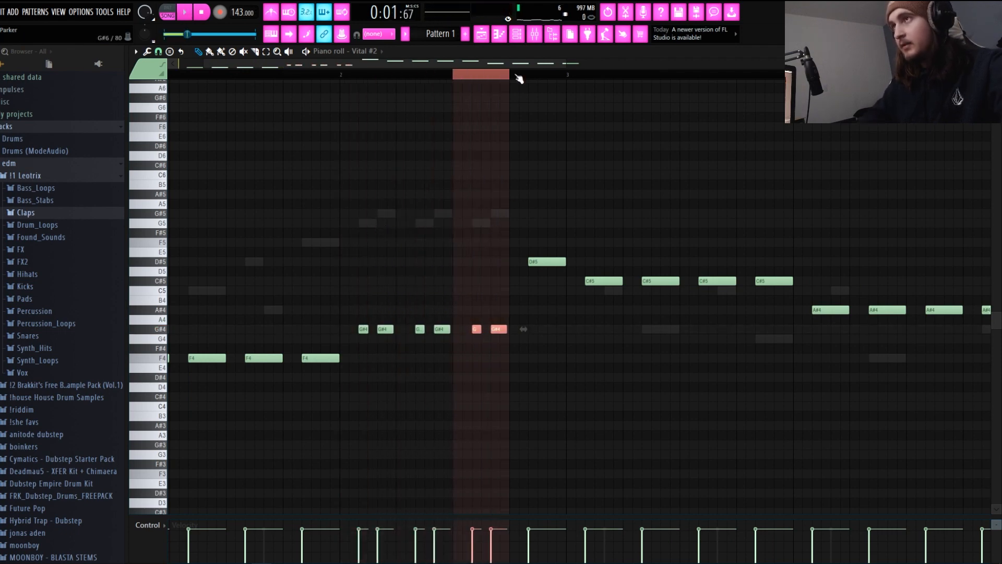
Open the channel rack and play back the full Vital #2 bass line to hear the new bar 2 rhythm
left_click(517, 34)
key("space")
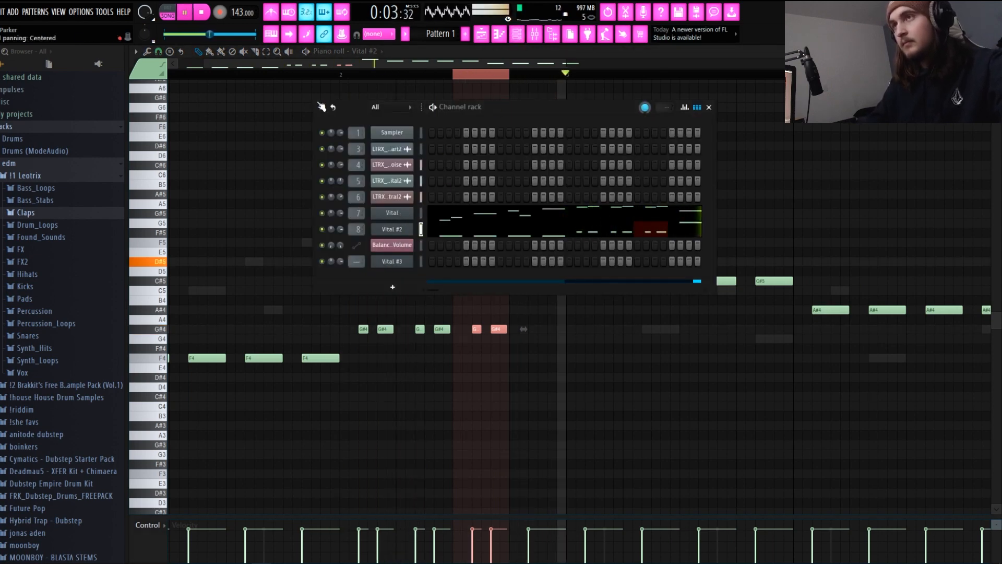
left_click(302, 72)
left_click(313, 75)
key("space")
key("space")
scroll(477, 211, "down", 3)
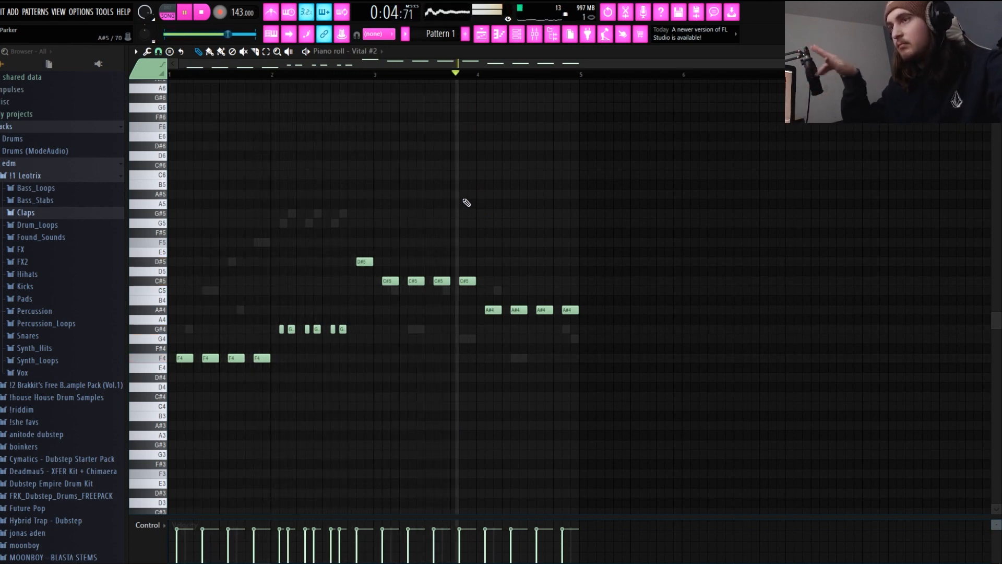
key("space")
key("space")
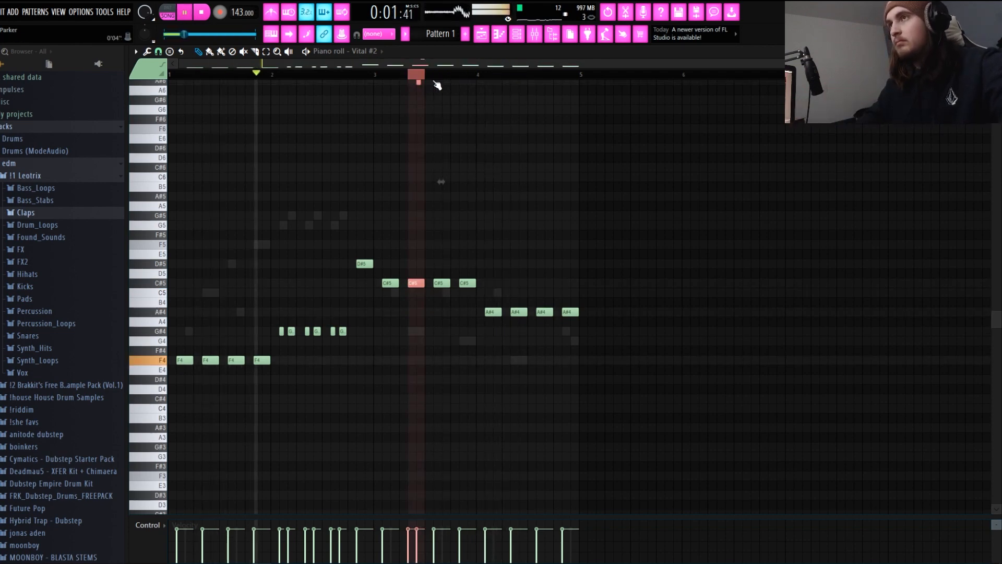
Switch to the playlist and move the kick at bar 4, with its volume automation clip, one beat later
left_click(417, 81)
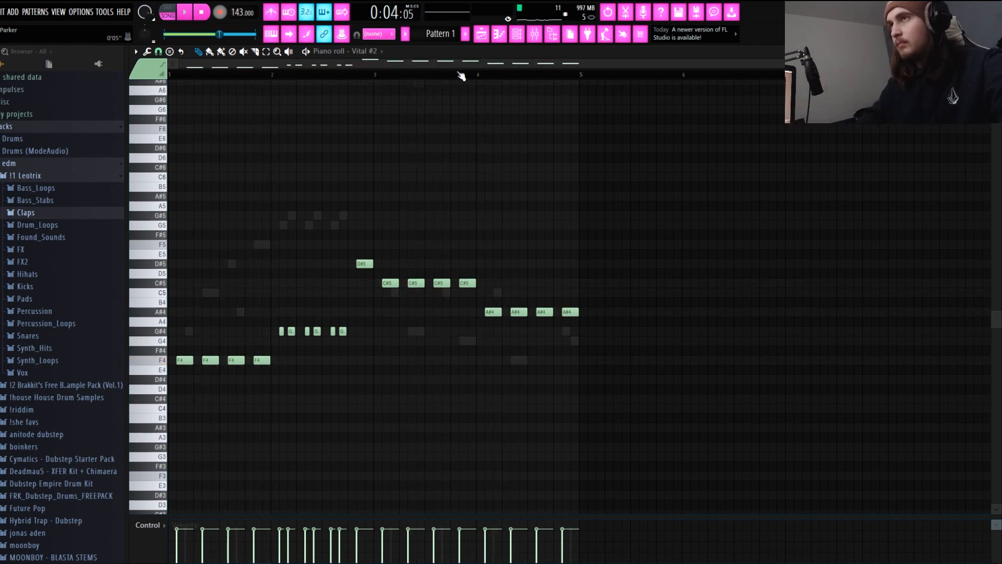
left_click(482, 36)
scroll(490, 121, "down", 3)
left_click_drag(459, 74, 167, 76)
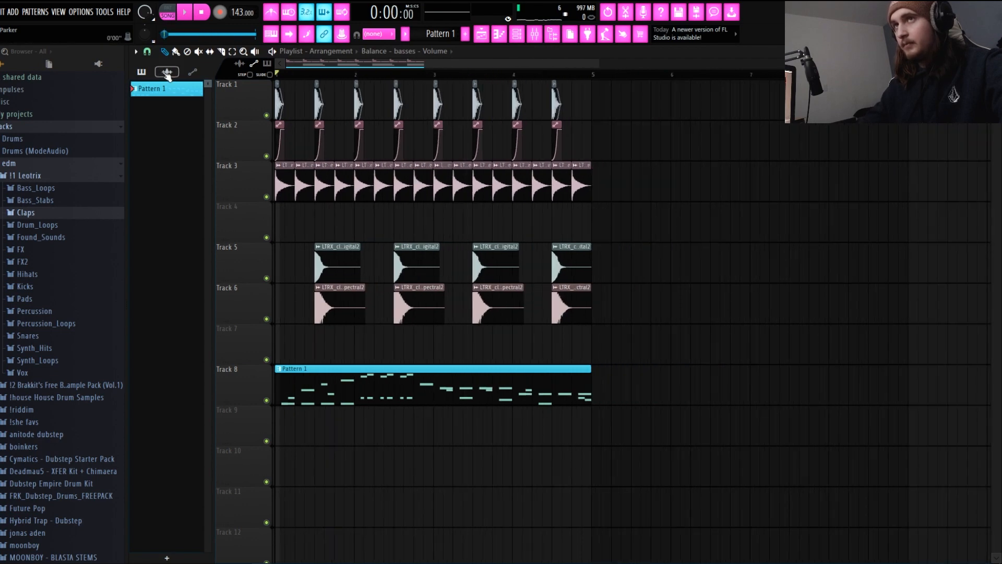
scroll(205, 71, "up", 3)
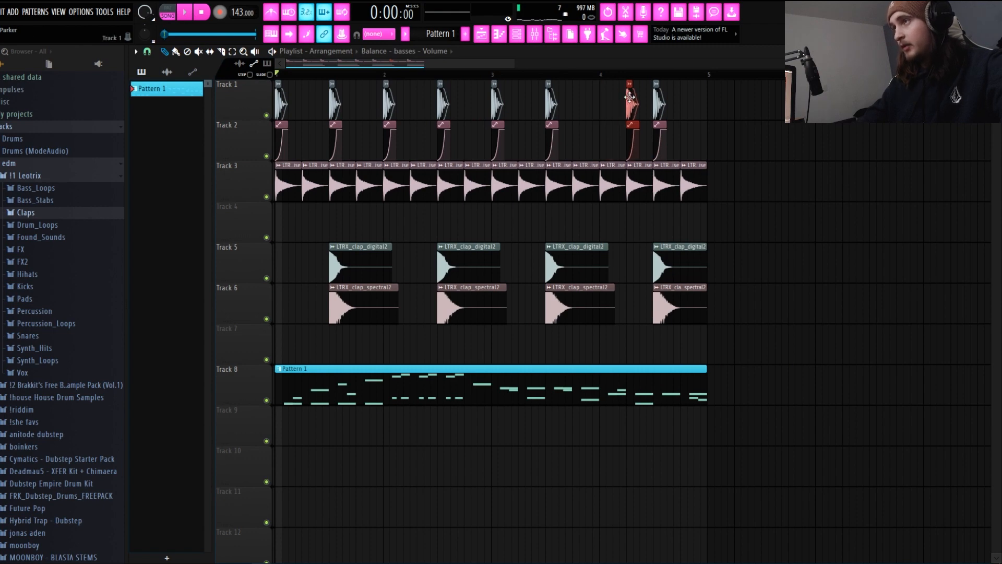
left_click(631, 96)
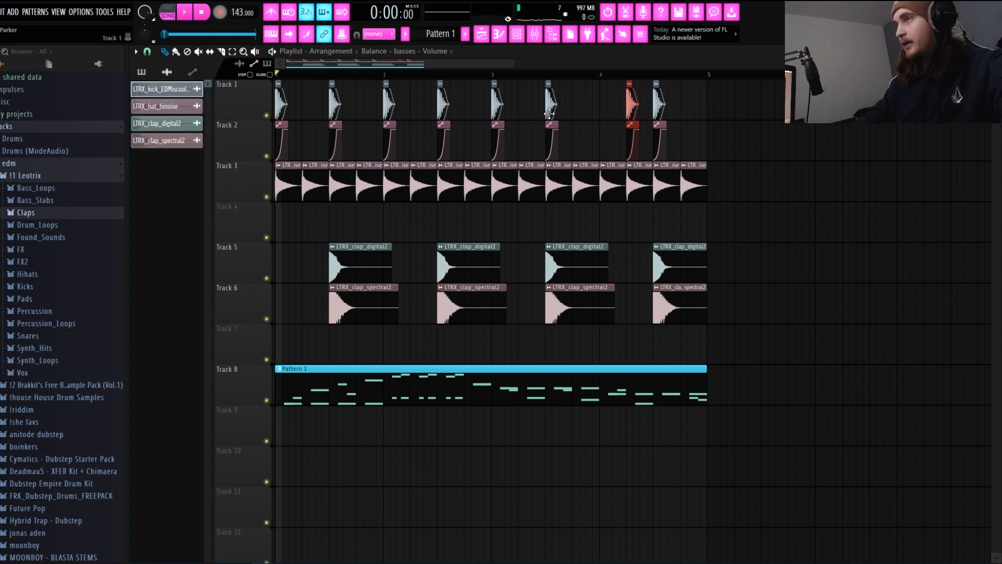
Play back the arrangement from about the middle of bar 3, then return the playhead to the start
scroll(501, 104, "down", 2)
left_click(360, 78)
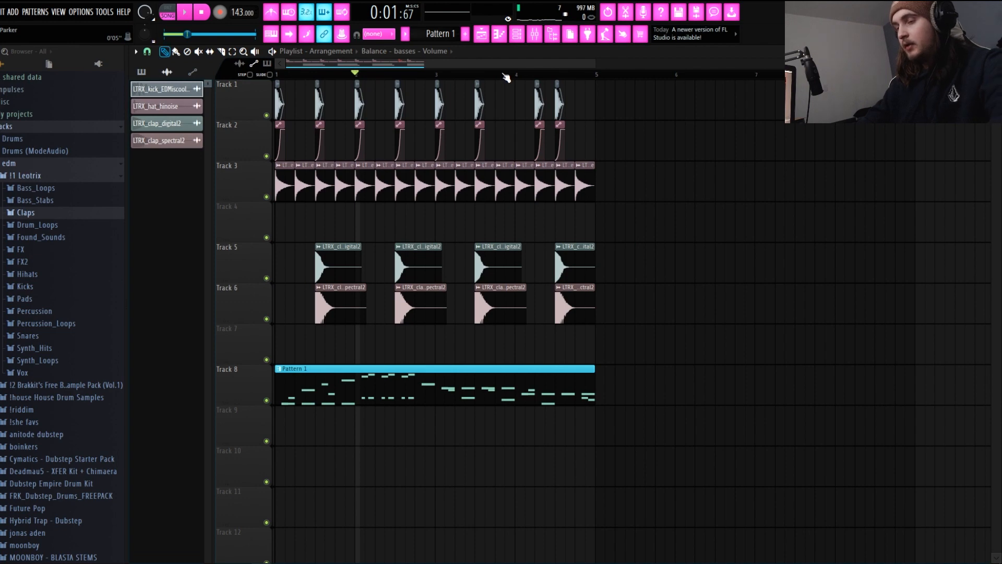
left_click_drag(519, 77, 472, 63)
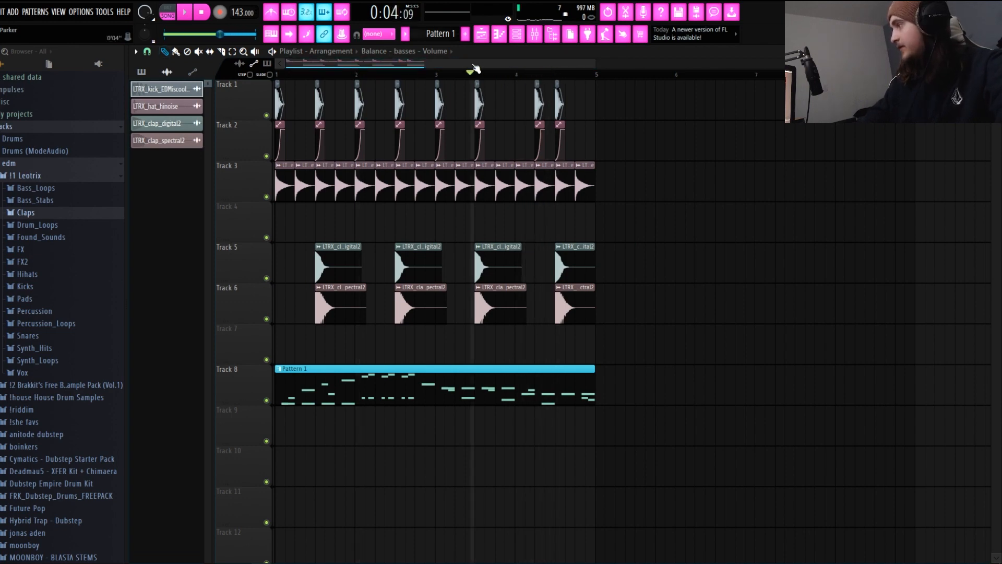
key("space")
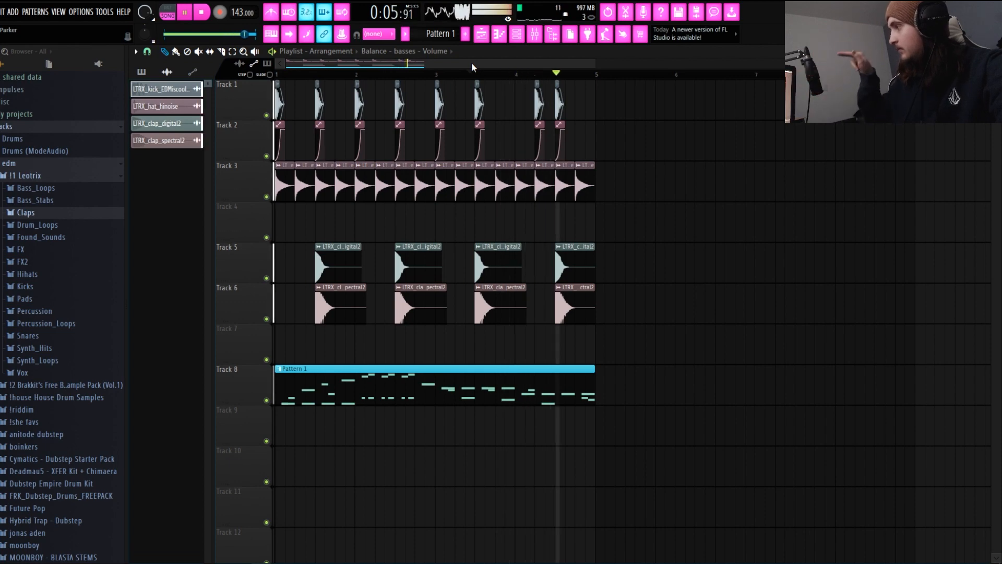
key("space")
scroll(505, 64, "up", 3)
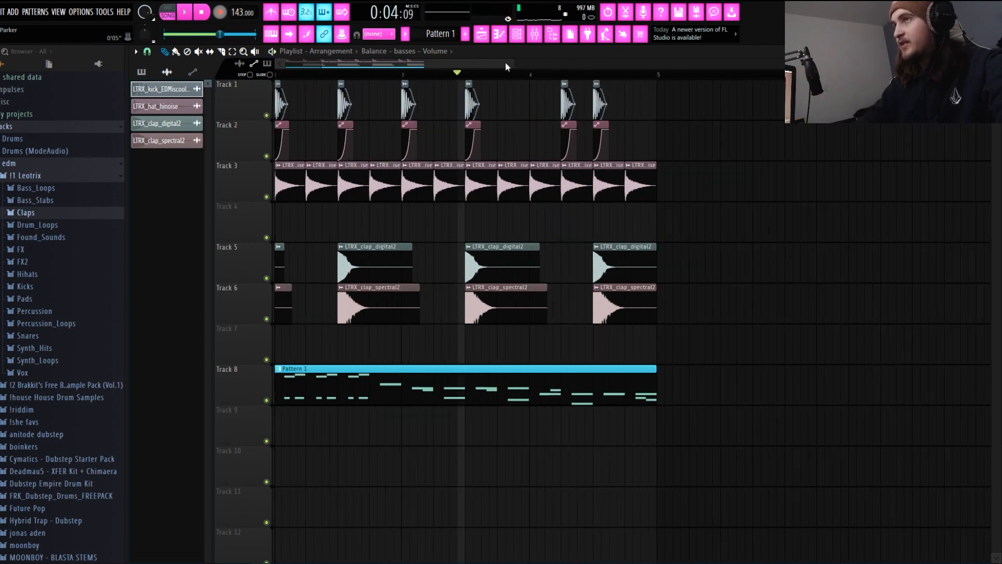
left_click_drag(506, 65, 292, 72)
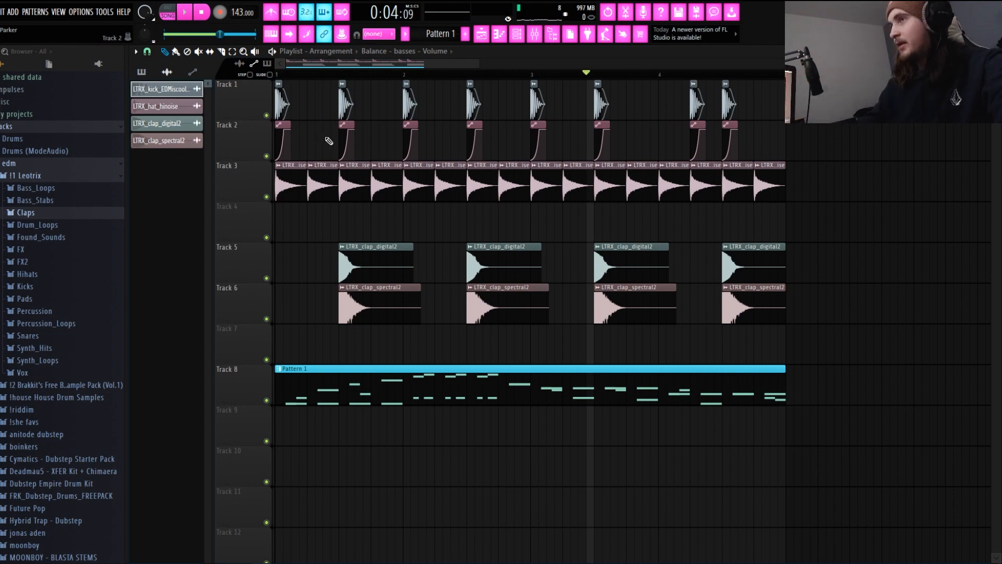
scroll(329, 140, "down", 1)
left_click_drag(329, 75, 200, 79)
Open the Vital #3 synth from the channel rack and move its window into clear view
left_click(517, 35)
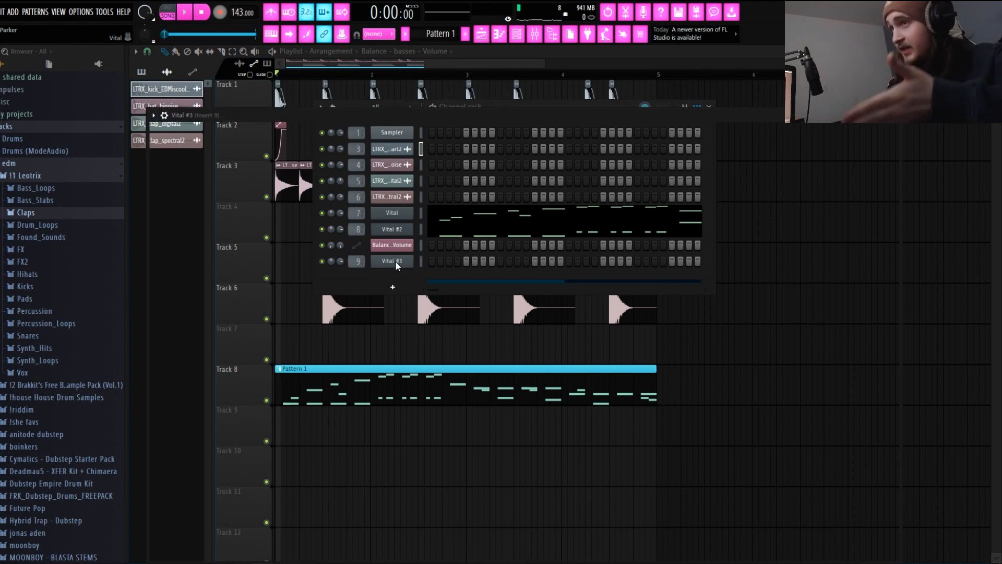
left_click(396, 261)
left_click_drag(443, 112, 465, 97)
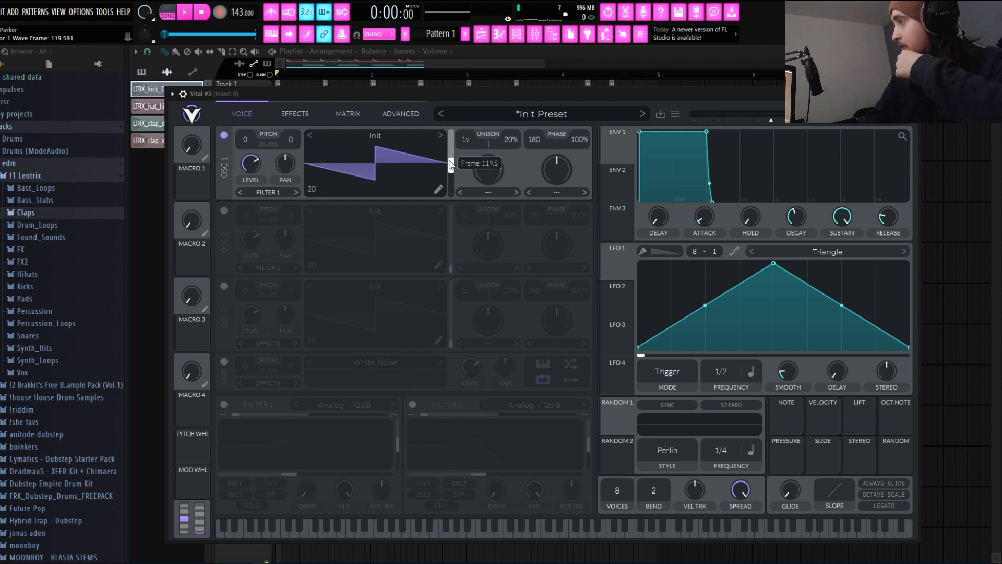
Load the Factory wavetable Harmonic Series into oscillator 1 of Vital #3
left_click(376, 135)
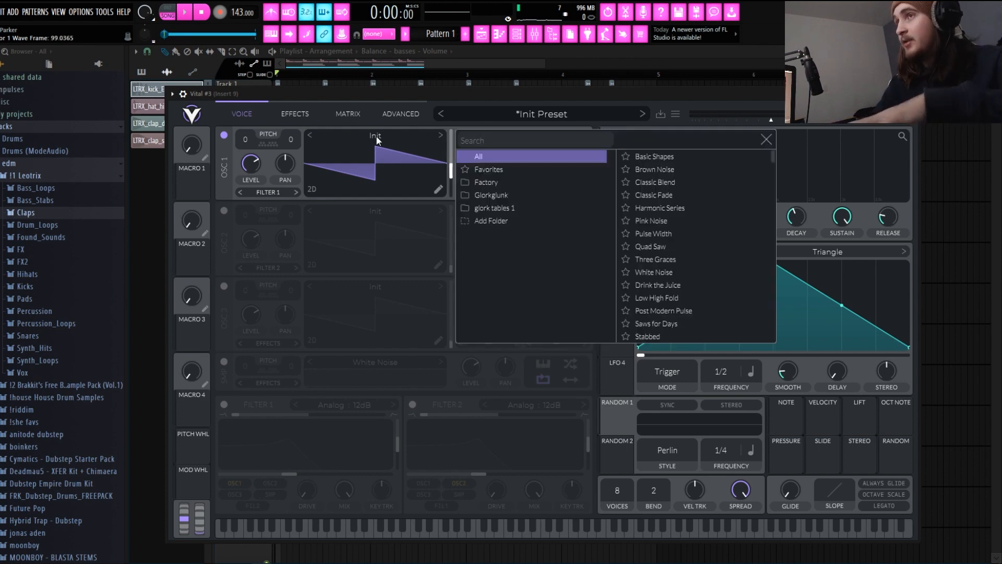
left_click_drag(776, 152, 753, 183)
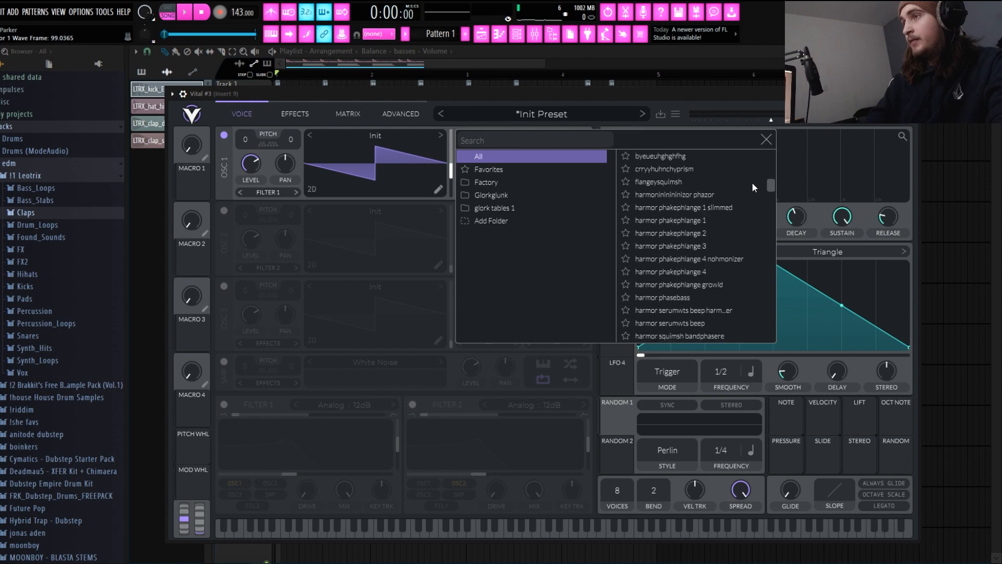
left_click(497, 182)
left_click(527, 197)
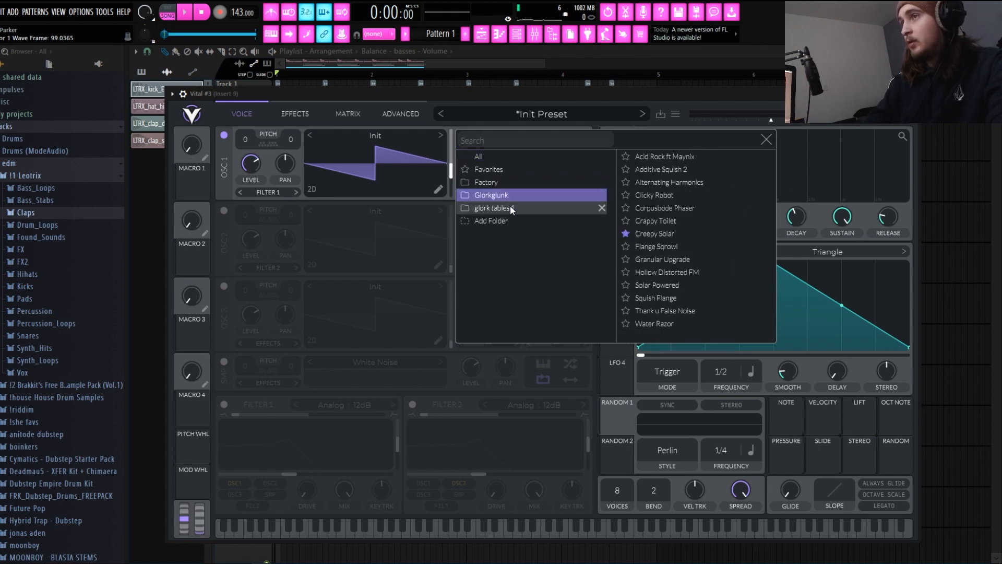
left_click(505, 184)
left_click(503, 195)
left_click(503, 181)
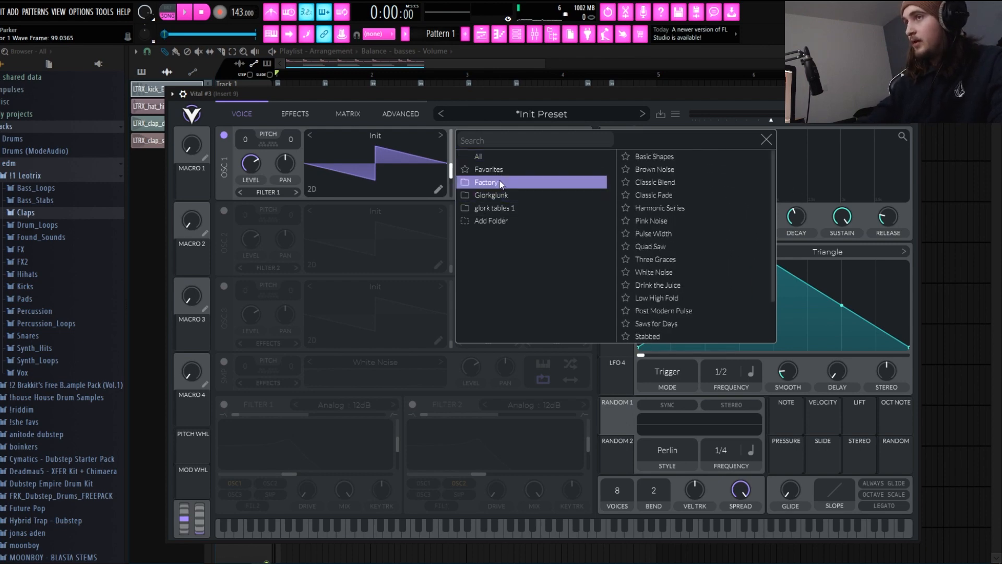
left_click(498, 194)
left_click(496, 183)
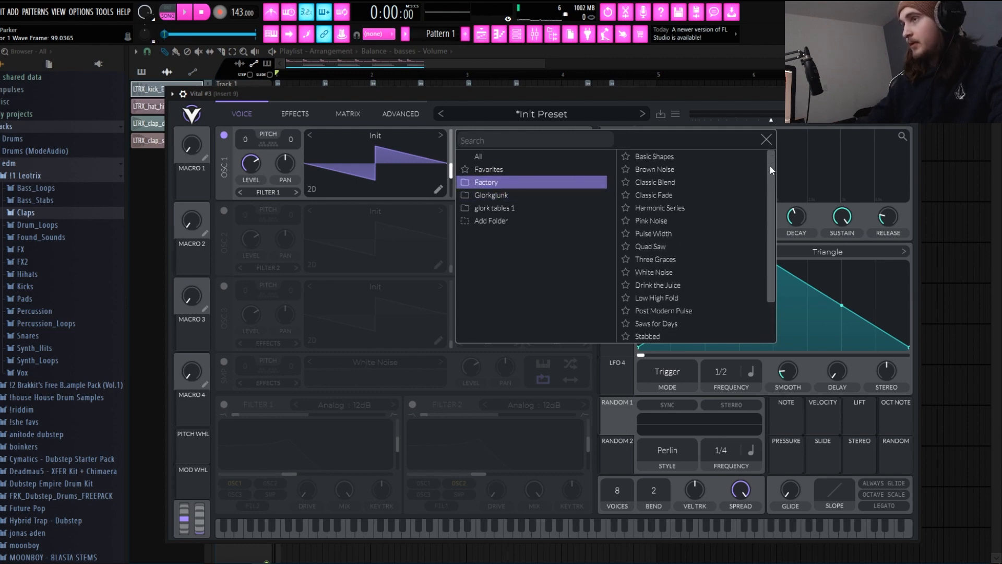
left_click(658, 195)
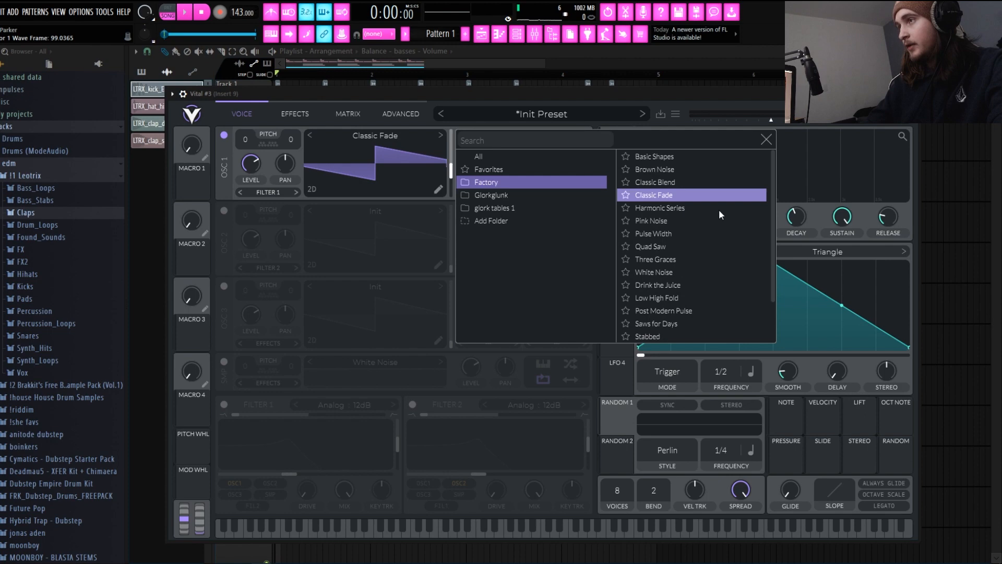
left_click(654, 210)
left_click(766, 139)
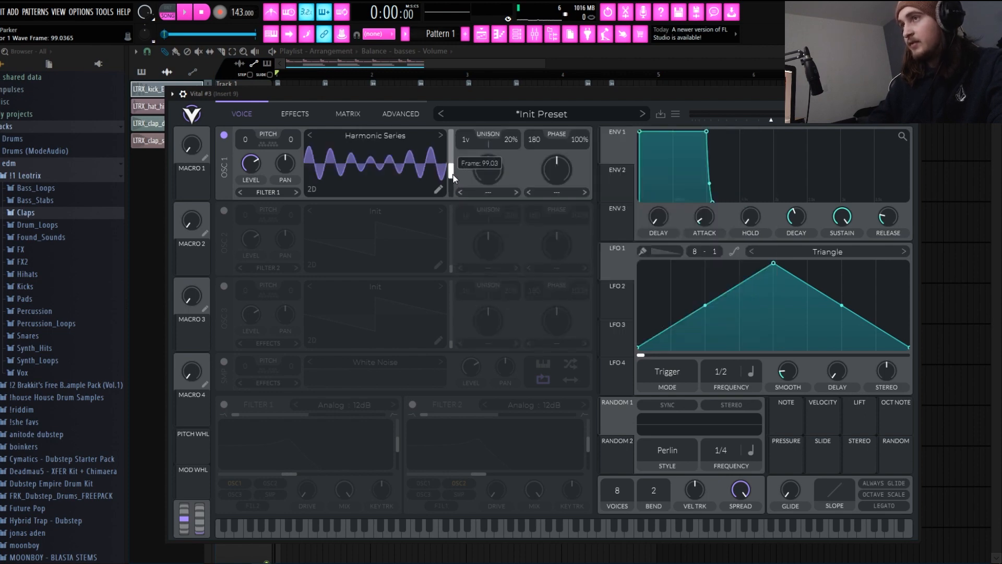
Transpose oscillator 1 down 24 semitones and audition several wave frame positions with test notes
mouse_move(453, 177)
left_mouse_down()
mouse_move(457, 143)
mouse_move(451, 180)
left_mouse_up()
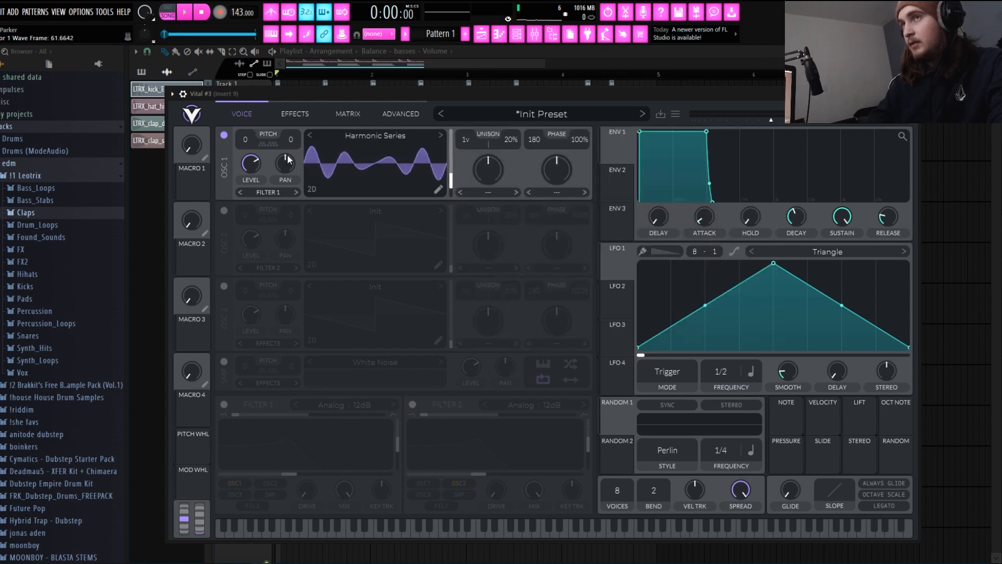
left_click_drag(245, 152, 245, 155)
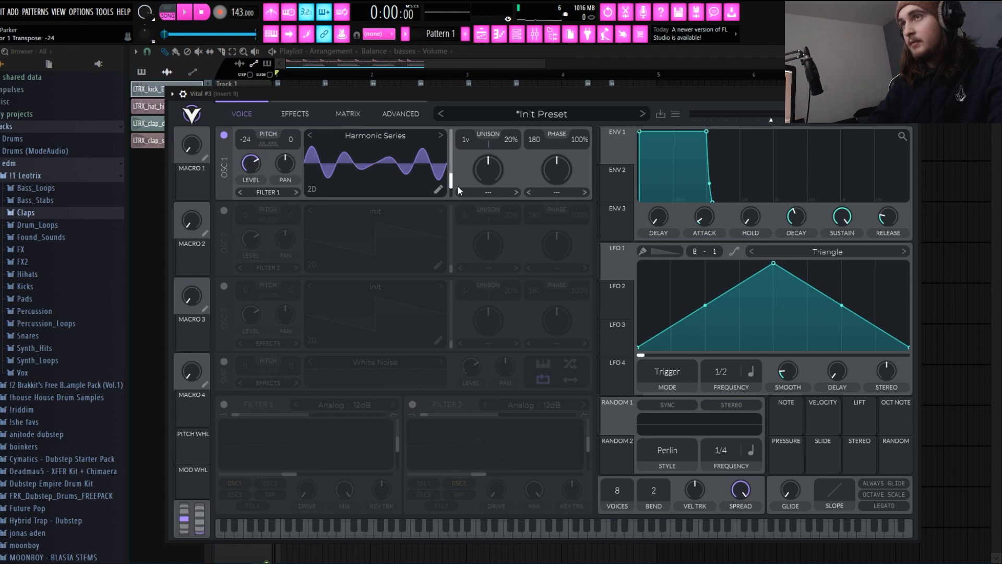
left_click_drag(453, 181, 454, 169)
left_click(492, 532)
left_click_drag(492, 532, 572, 537)
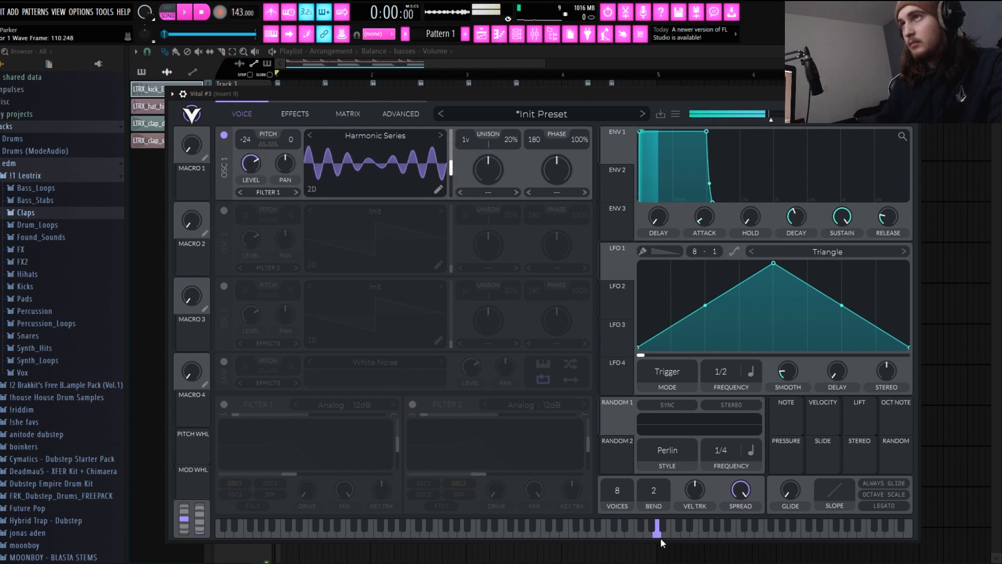
left_click_drag(660, 539, 661, 537)
left_click_drag(453, 166, 452, 178)
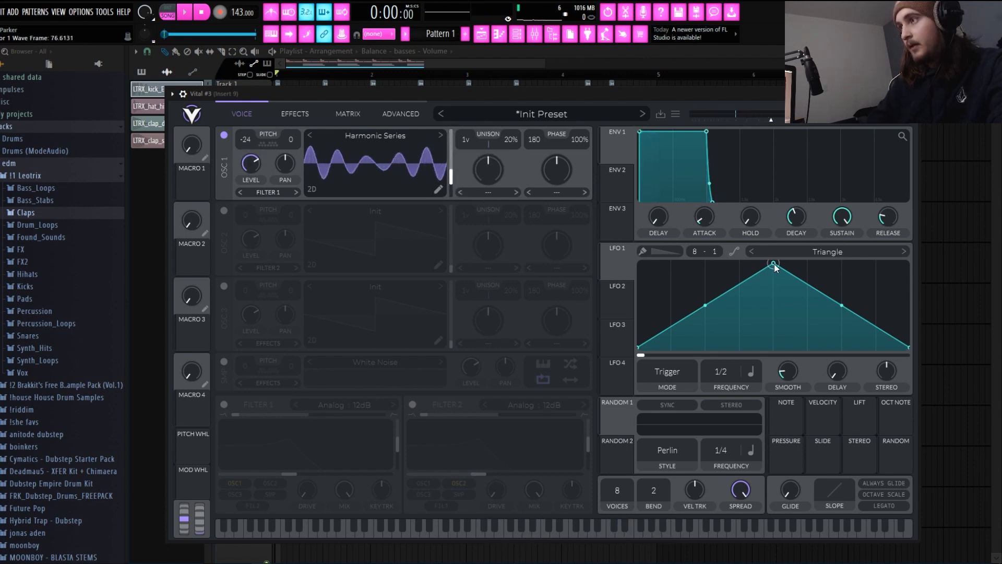
Assign LFO 1, with its peak moved earlier, to oscillator 1's wave frame and set the LFO mode to Sync
left_click_drag(773, 264, 697, 250)
left_click_drag(618, 262, 438, 163)
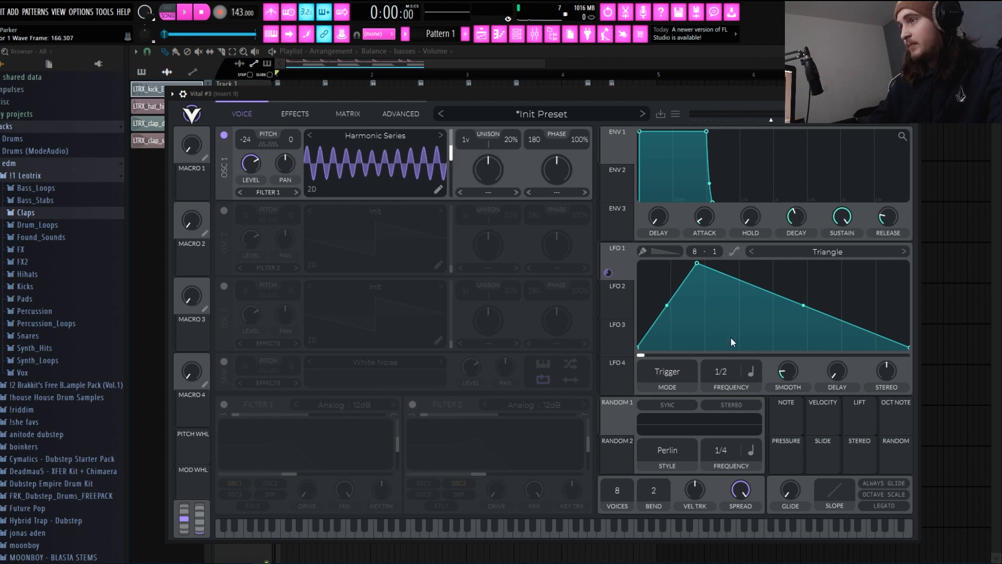
left_click(673, 371)
left_click(659, 411)
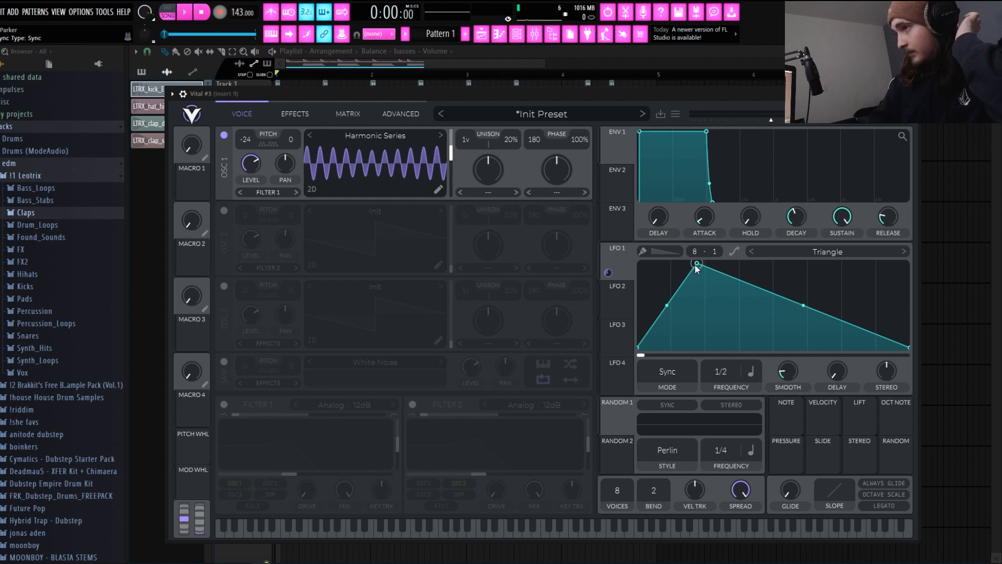
Reshape LFO 1 into a zigzag curve with four uneven peaks, giving the last peak a short, nearly flat top
left_click_drag(695, 265, 671, 265)
double_click(701, 314)
double_click(717, 285)
left_click_drag(701, 314, 657, 339)
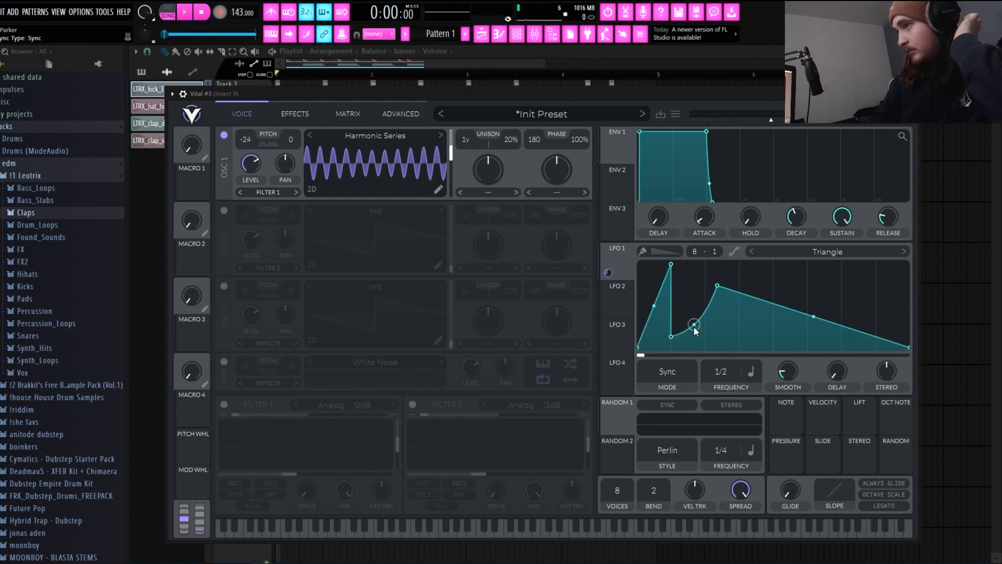
left_click_drag(718, 286, 739, 327)
double_click(738, 312)
double_click(774, 296)
left_click_drag(774, 296, 774, 276)
double_click(805, 309)
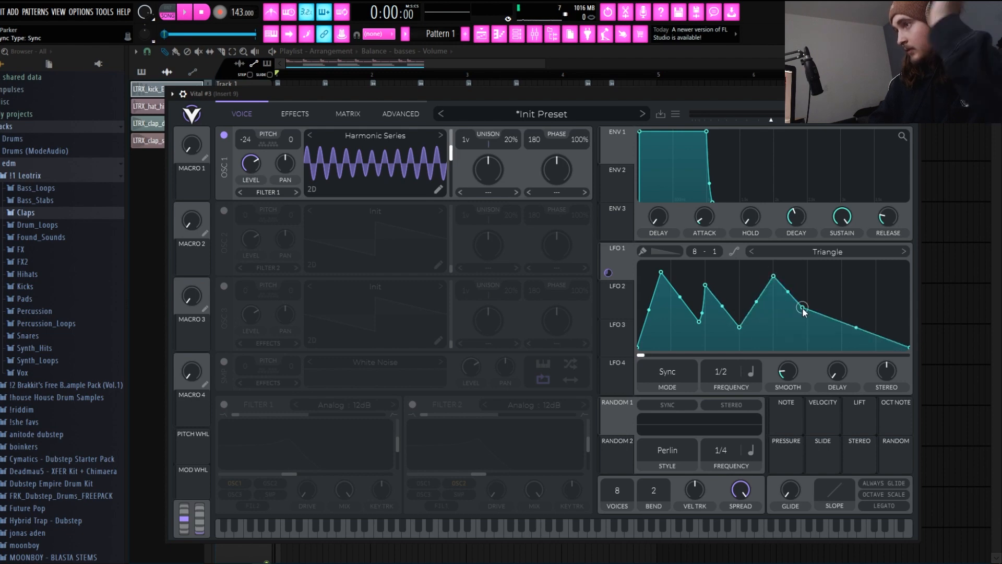
left_click_drag(804, 309, 807, 330)
double_click(841, 299)
left_click_drag(841, 299, 842, 272)
double_click(868, 276)
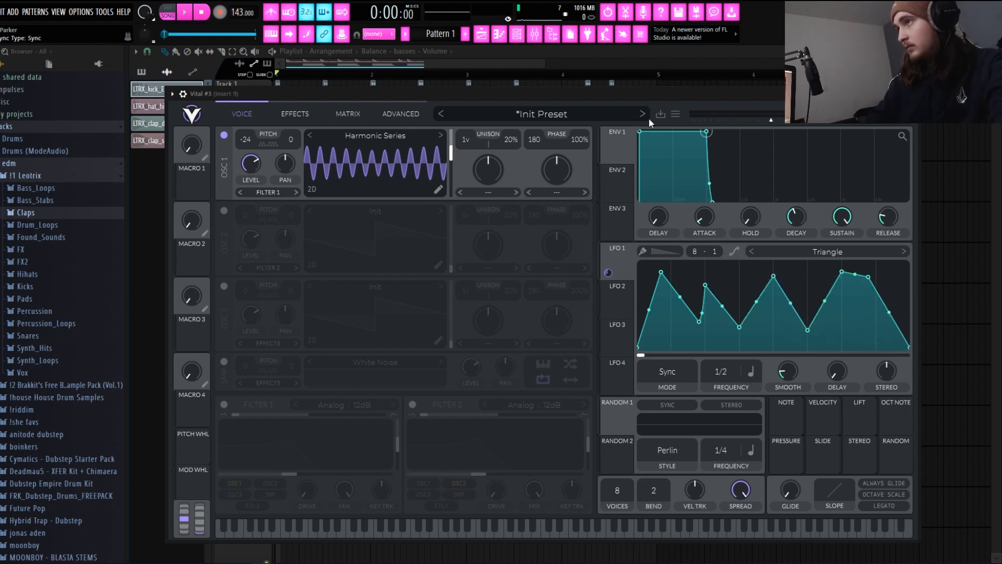
Write one-bar notes F4, G#4, C#5 and A#4 across bars 1 to 4 in the Vital #3 piano roll during playback
left_click(516, 34)
right_click(405, 252)
left_click(436, 261)
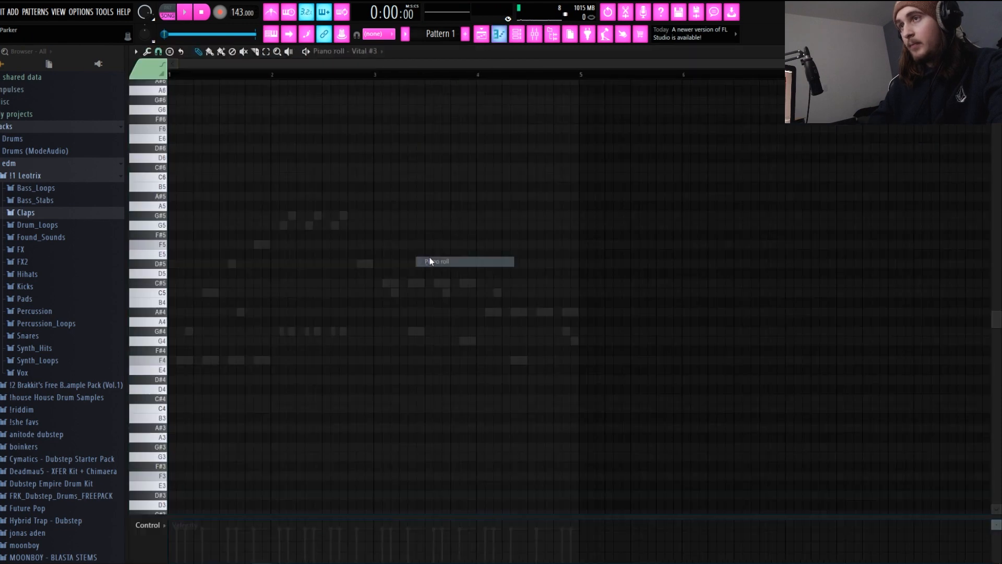
left_click_drag(170, 360, 266, 360)
key("space")
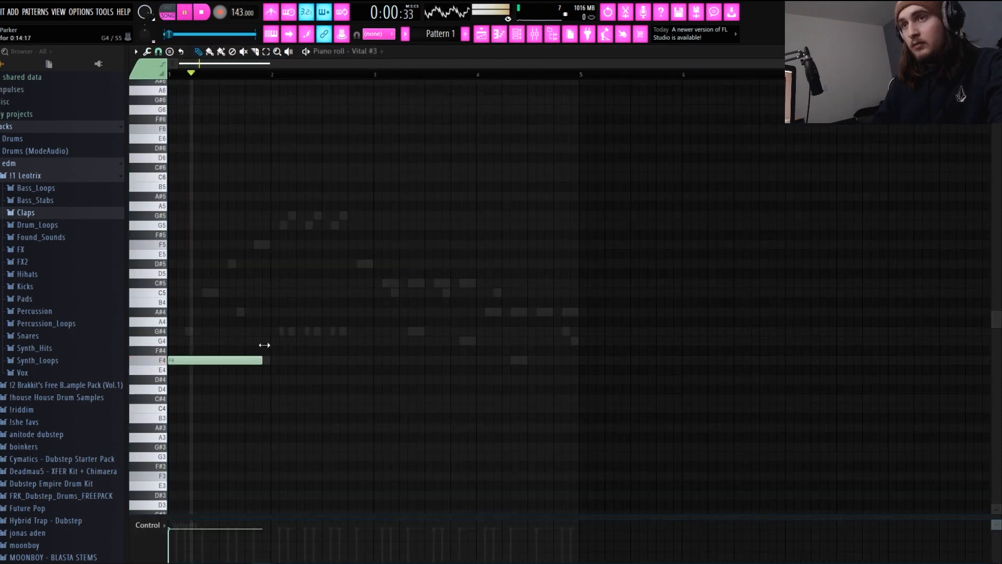
left_click(272, 330)
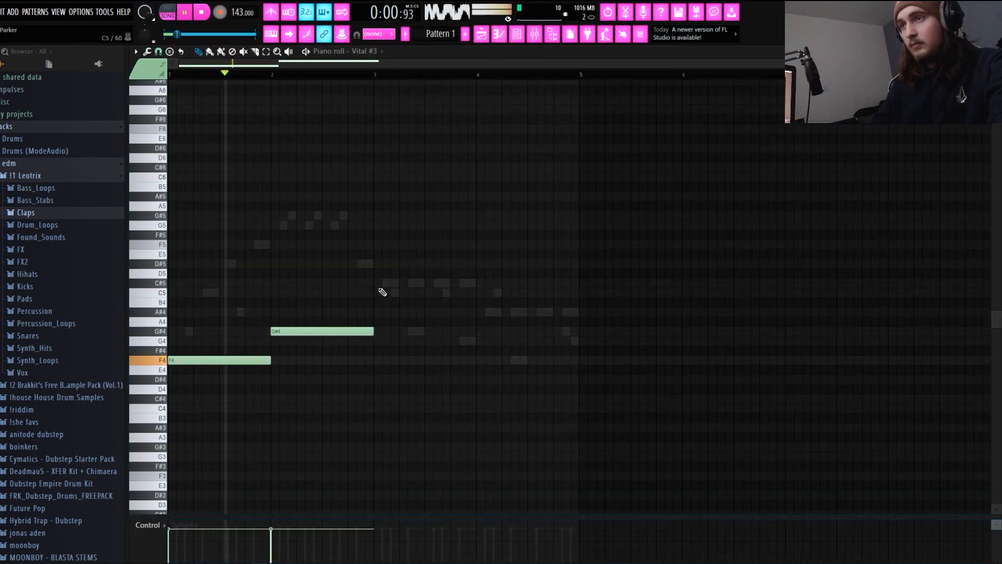
left_click(377, 282)
left_click(481, 312)
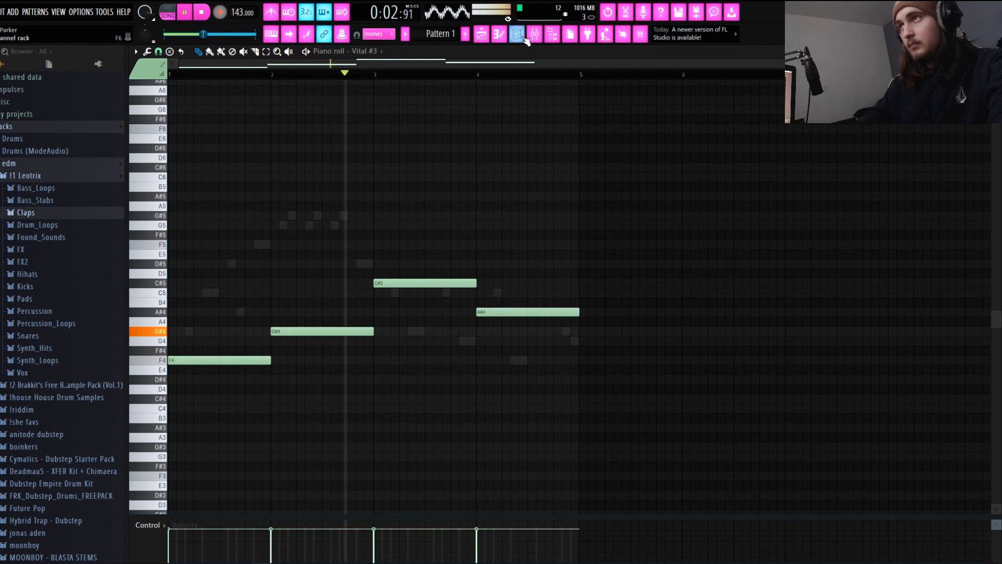
Stop playback, reopen Vital #3 and set oscillator 1's wave frame to about 149
key("F6")
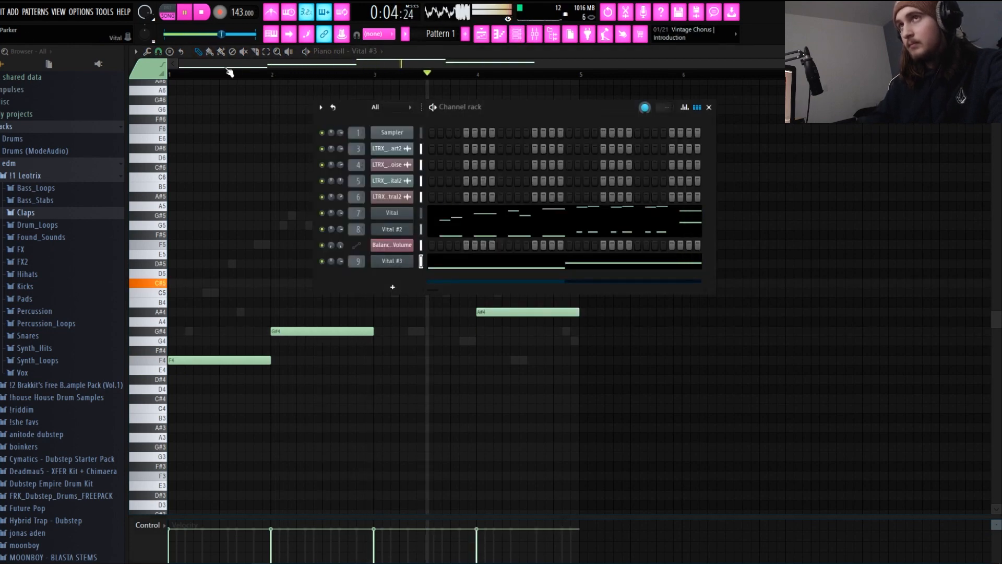
key("space")
left_click_drag(489, 98, 472, 106)
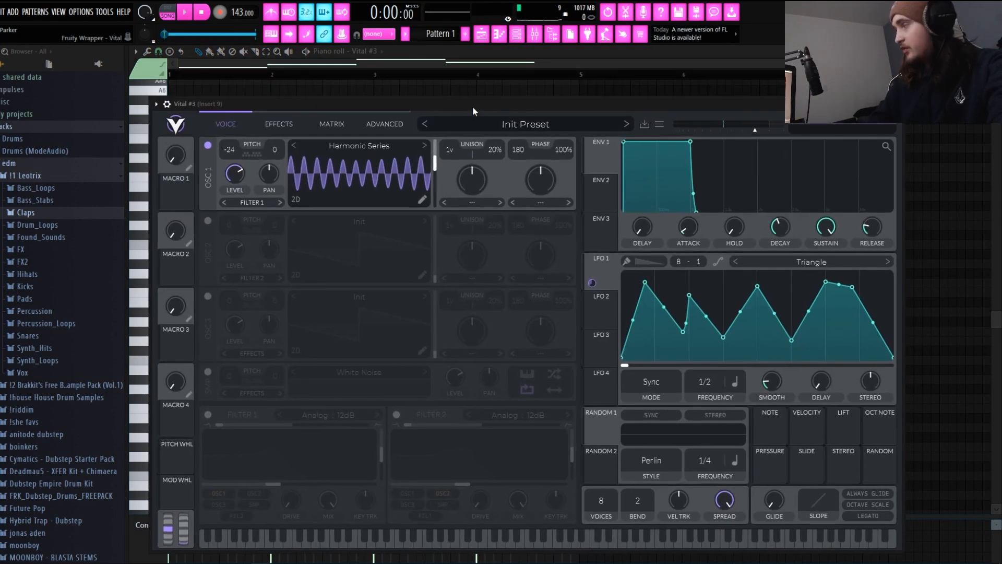
mouse_move(440, 168)
left_mouse_down()
mouse_move(443, 155)
mouse_move(438, 189)
mouse_move(438, 169)
left_mouse_up()
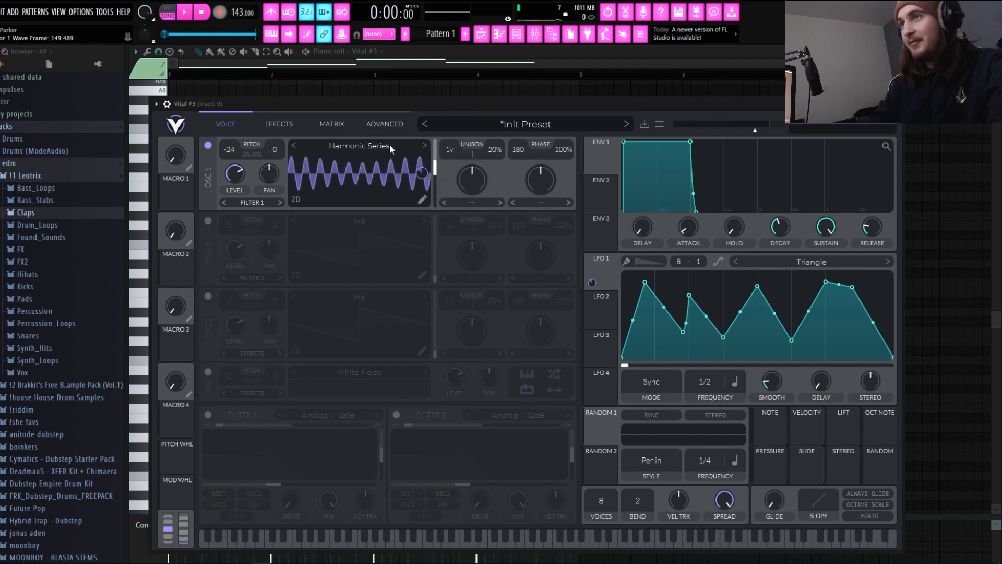
Load the Thank u False Noise wavetable from the Glorkglunk folder into oscillator 1 and play the pattern, briefly checking the mixer
left_click(359, 145)
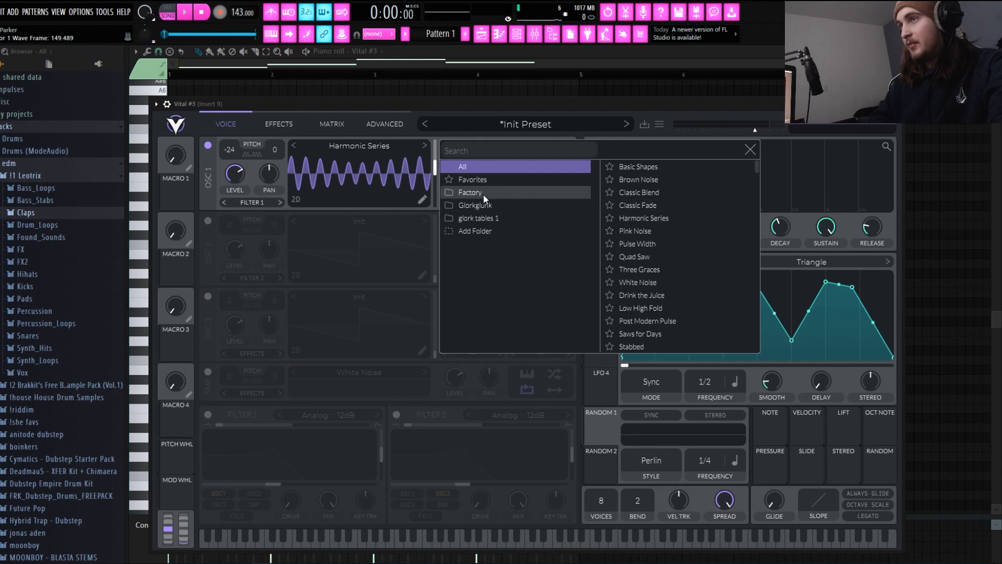
left_click(470, 205)
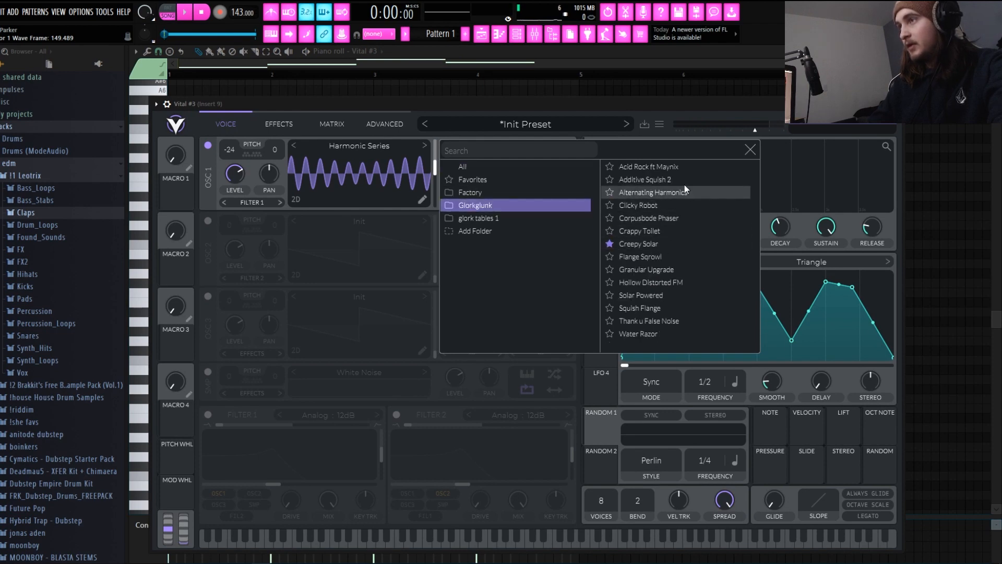
left_click(656, 322)
left_click(750, 150)
key("space")
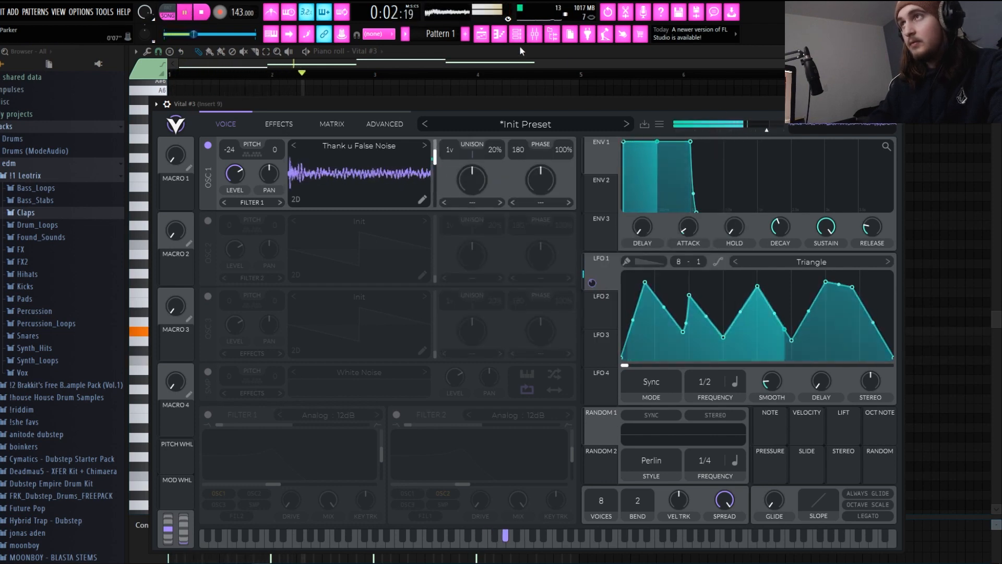
key("F9")
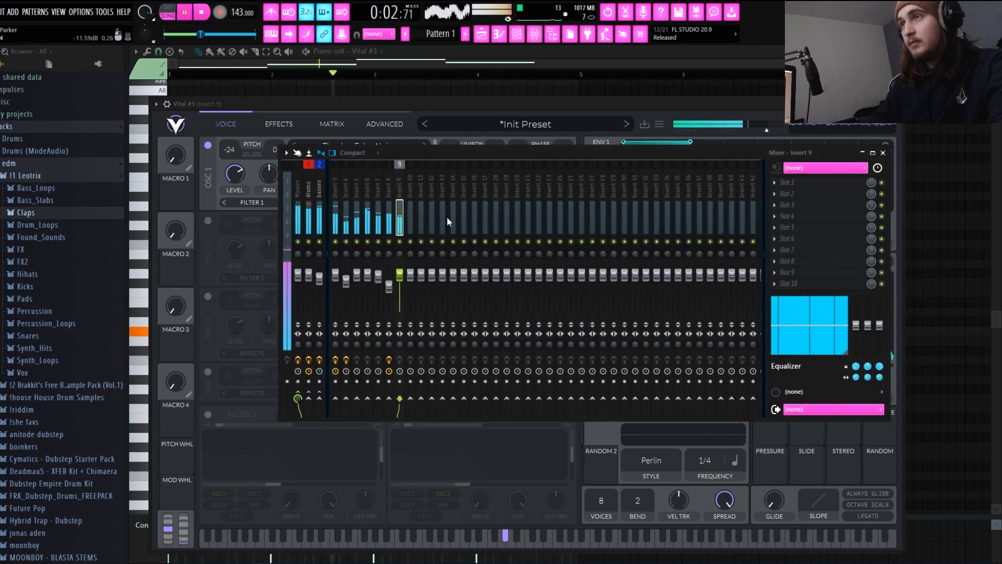
left_click(418, 126)
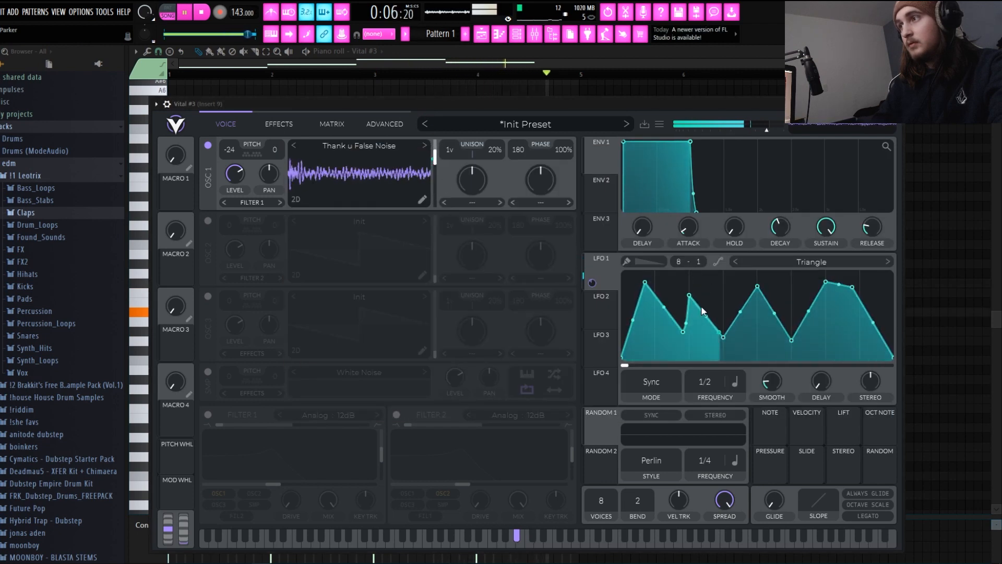
Simplify LFO 1 to three pointed peaks with a slightly lower middle peak, and set its wave frame modulation amount to about -0.19
left_click_drag(690, 299, 725, 361)
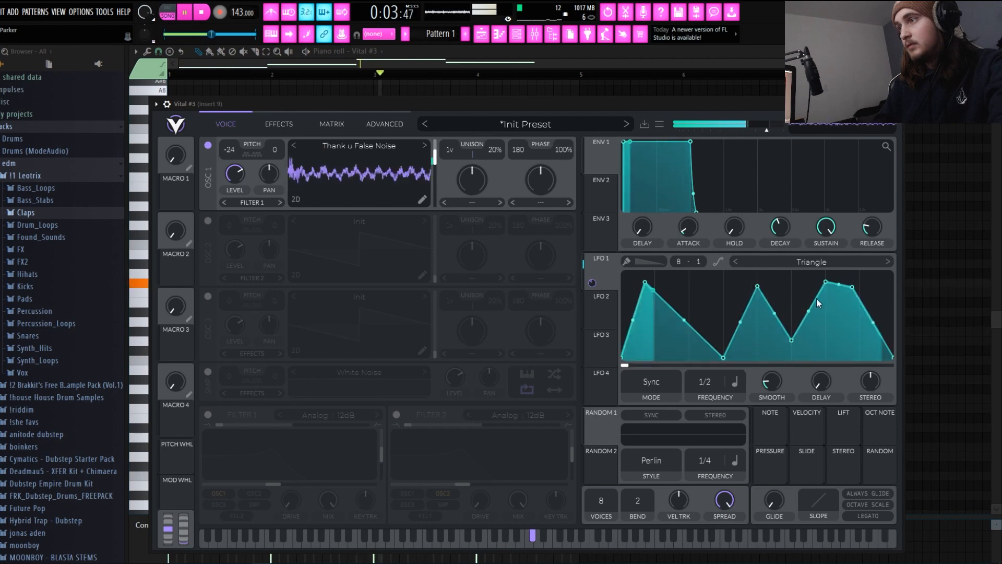
double_click(825, 282)
left_click_drag(852, 287, 825, 288)
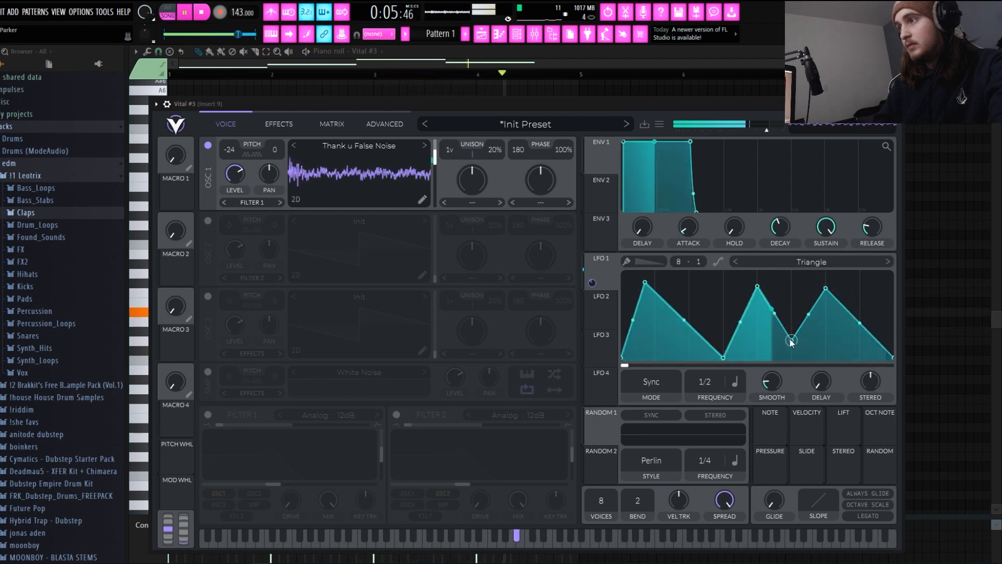
left_click_drag(791, 340, 791, 341)
left_click_drag(757, 287, 752, 297)
mouse_move(434, 167)
left_mouse_down()
mouse_move(442, 177)
mouse_move(423, 172)
left_mouse_up()
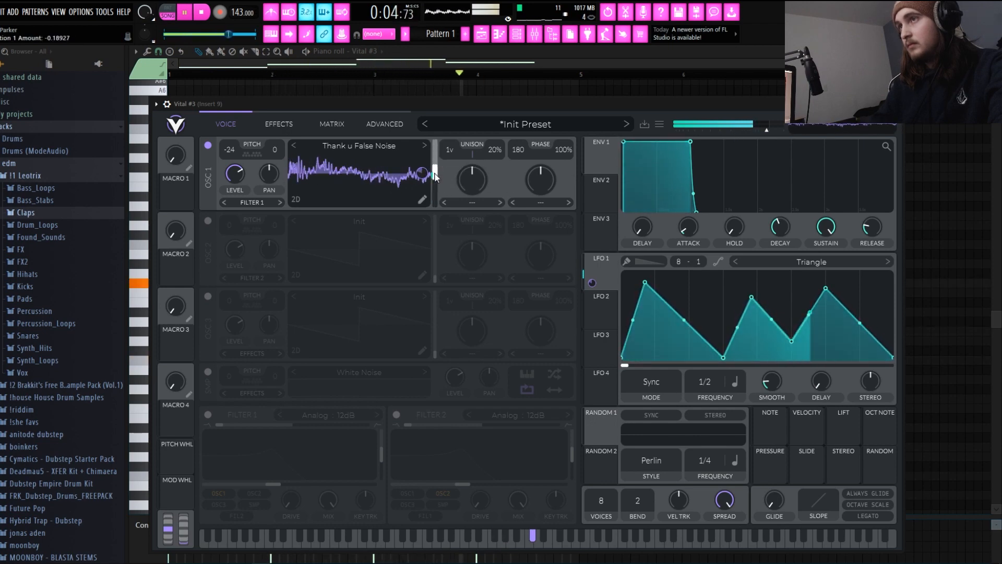
Enable the Compressor effect in Vital #3 and stop playback
left_click(291, 127)
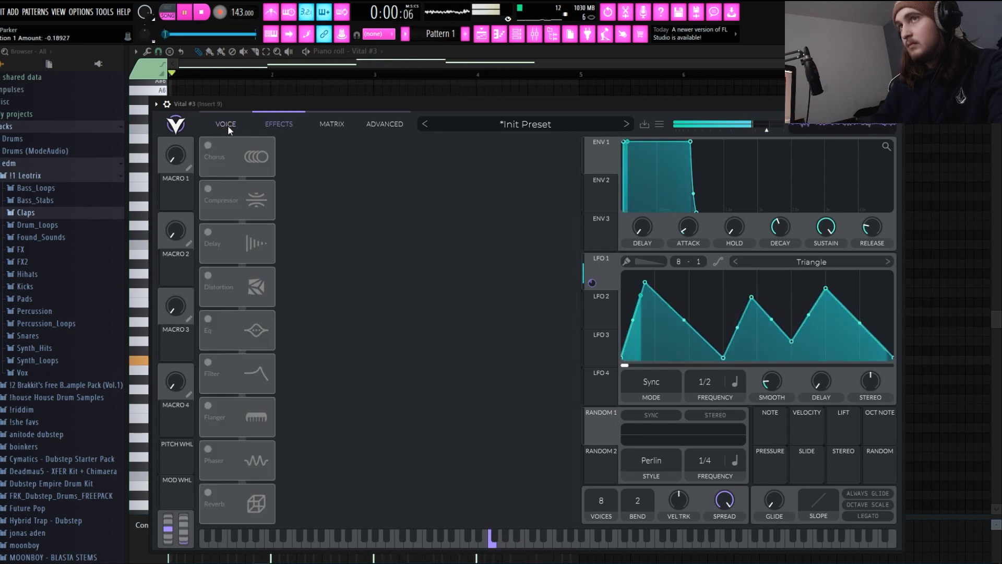
left_click(216, 189)
left_click(208, 17)
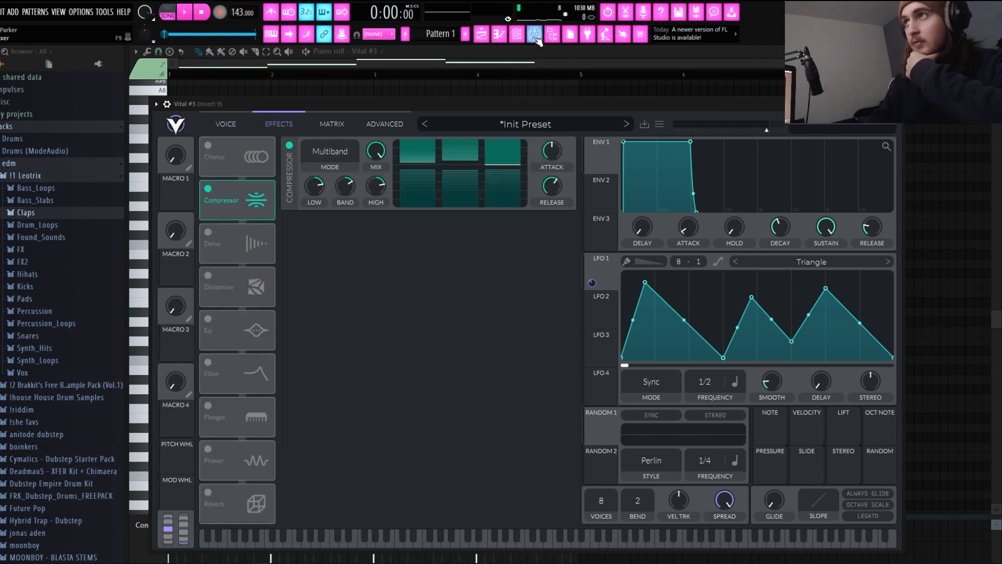
Add Fruity Parametric EQ 2 to the first effect slot of mixer Insert 9
left_click(535, 35)
key("space")
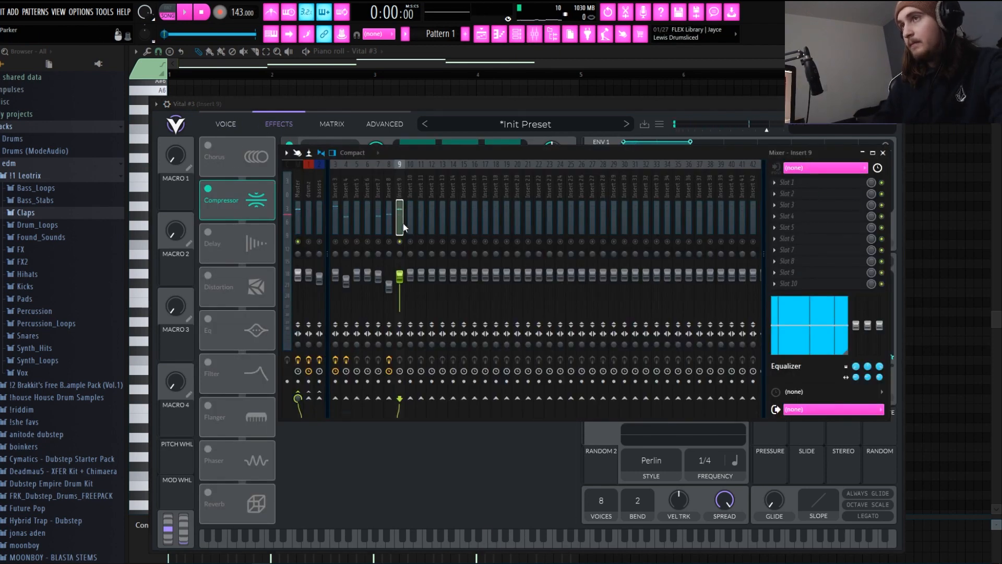
left_click(797, 184)
left_click(572, 429)
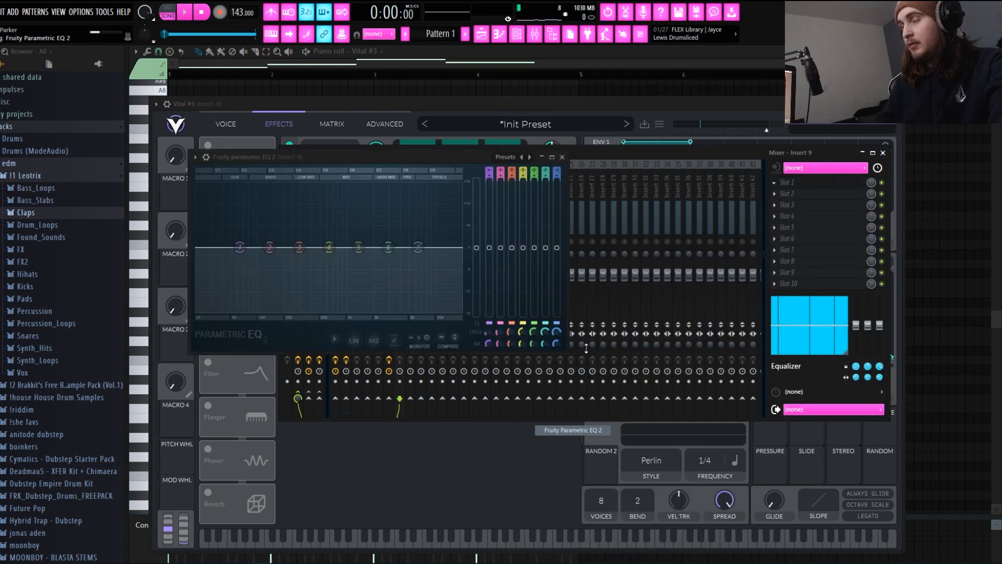
Apply the EQ's 40Hz + 18kHz cut preset, raise the high-pass band to about 240 Hz during playback, and close the EQ and mixer
left_click(195, 156)
mouse_move(224, 198)
left_click(346, 249)
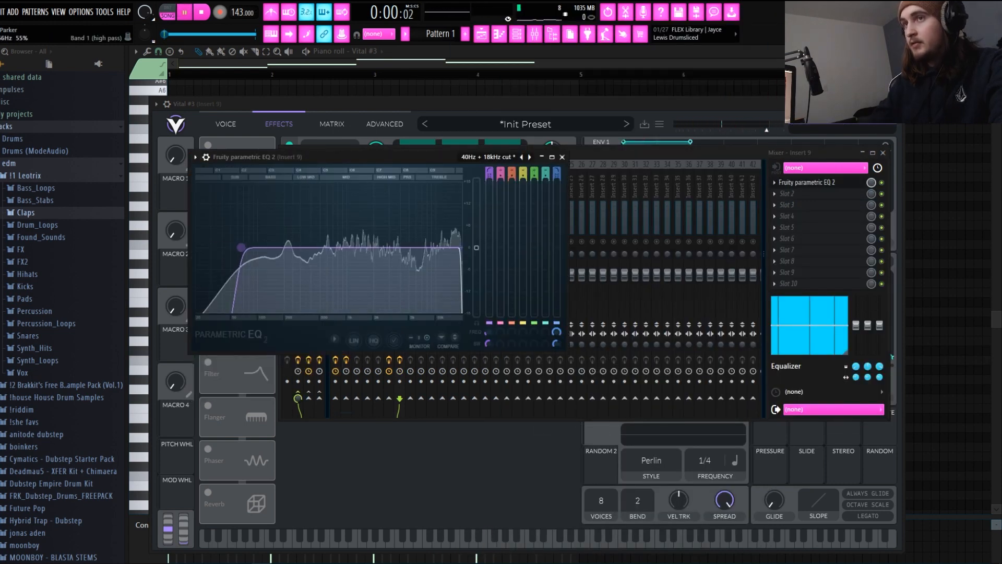
key("space")
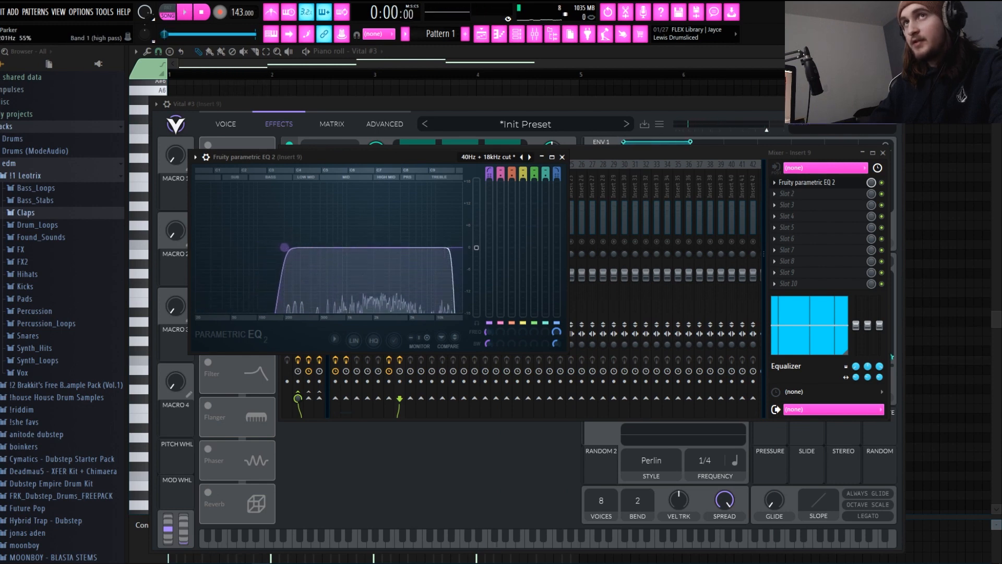
key("space")
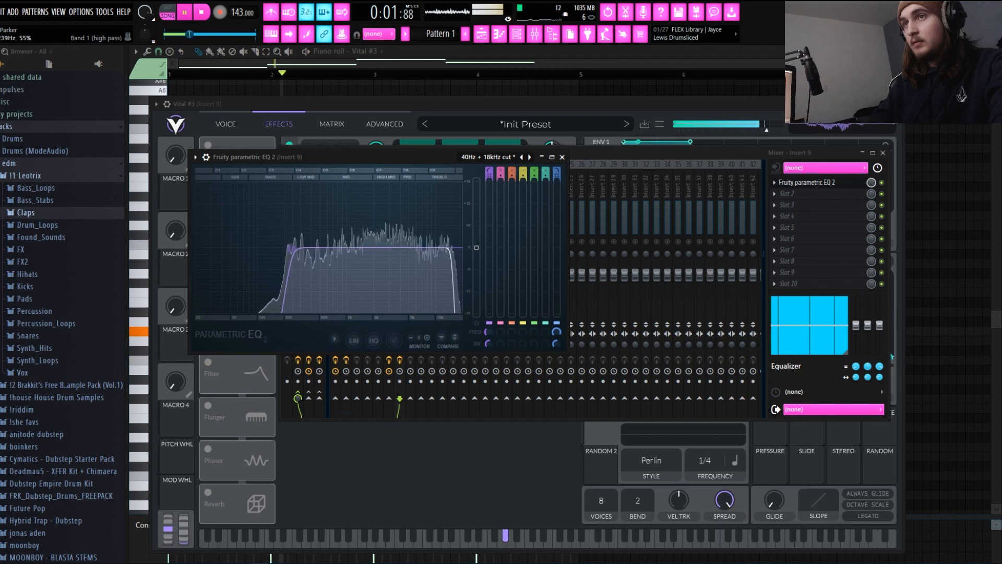
left_click(562, 157)
left_click(883, 152)
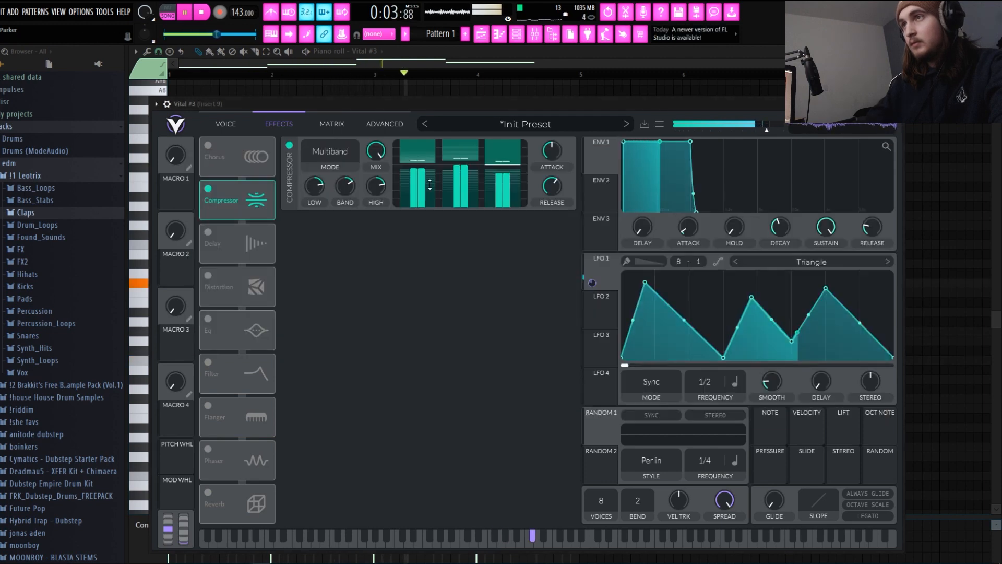
Lower oscillator 1's wave frame in Vital #3 and set its LFO 1 modulation amount to about 0.10
left_click(226, 124)
left_click_drag(435, 175, 421, 208)
mouse_move(421, 173)
left_mouse_down()
mouse_move(421, 187)
mouse_move(435, 187)
mouse_move(421, 166)
mouse_move(434, 181)
left_mouse_up()
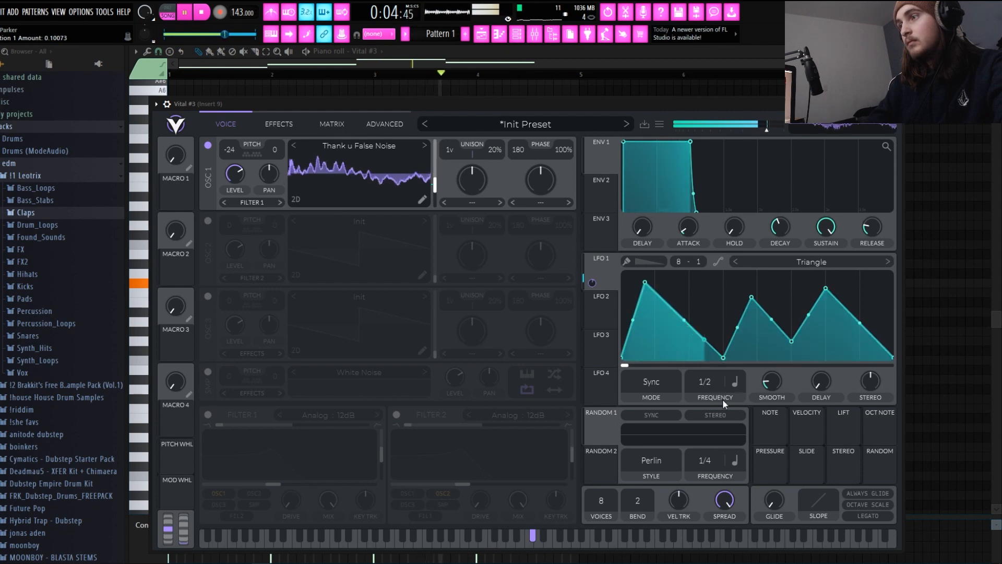
Delete LFO 1's extra peaks and valleys, leaving one peak, and move that peak slightly later and higher
mouse_move(705, 383)
left_mouse_down()
mouse_move(705, 390)
mouse_move(714, 375)
left_mouse_up()
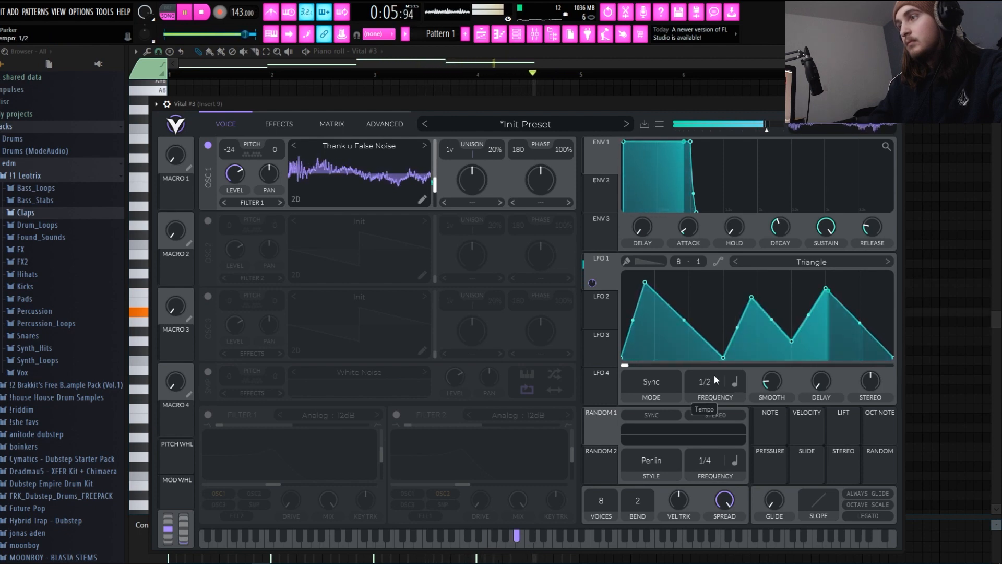
double_click(751, 298)
double_click(826, 290)
double_click(794, 342)
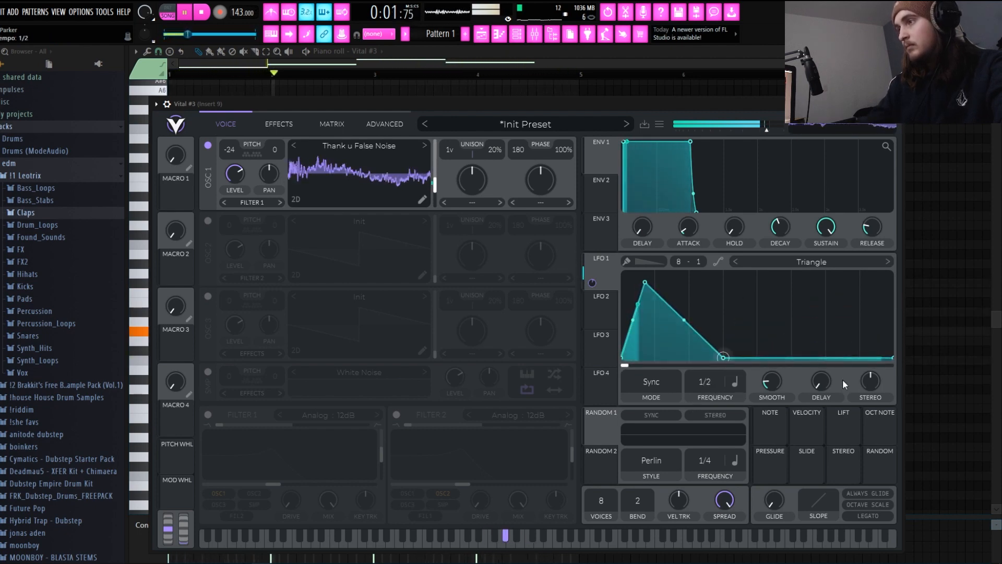
double_click(723, 357)
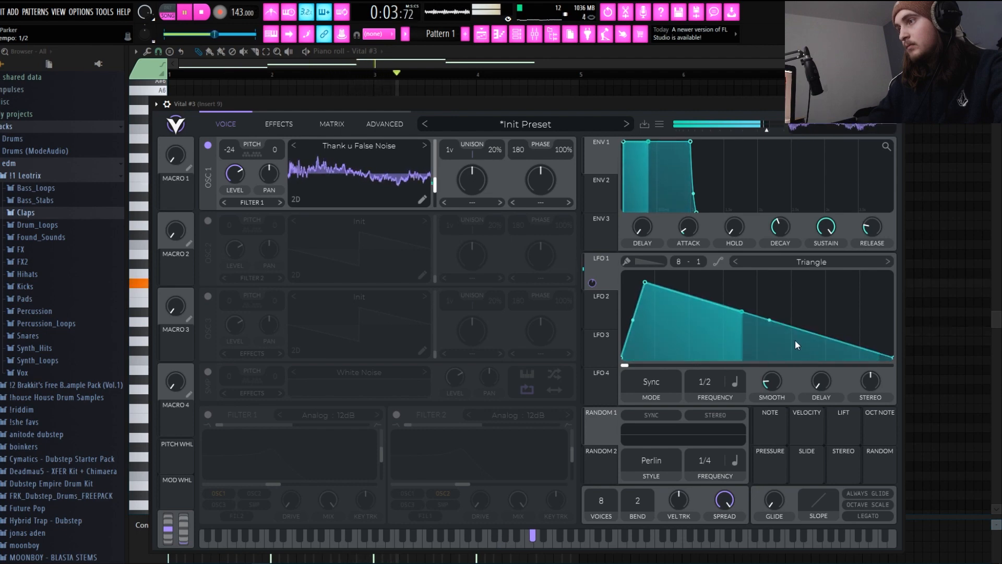
left_click_drag(646, 282, 674, 272)
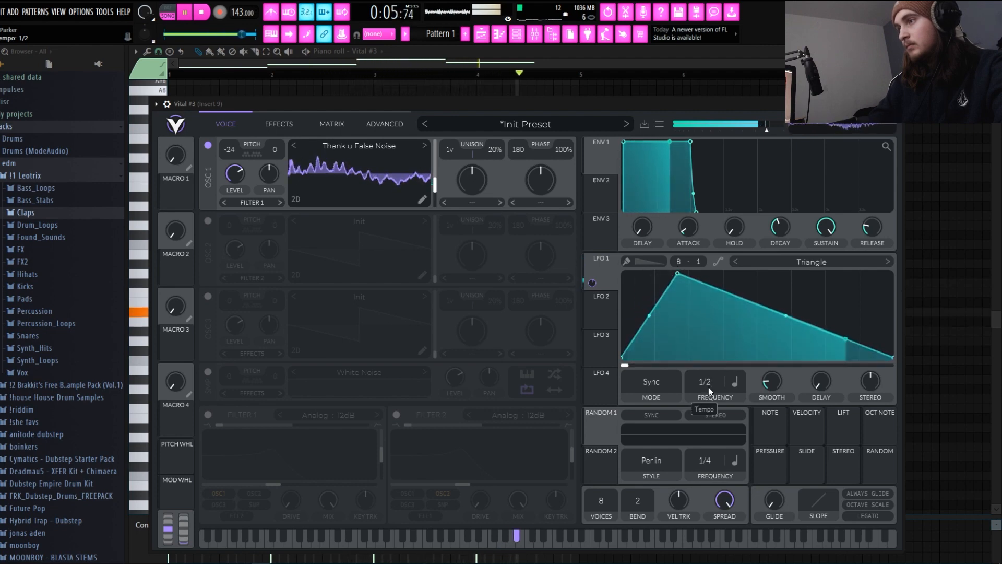
Set LFO 1's frequency to 1/4, bow both slopes outward into a broad dome, and shift its peak slightly earlier
left_click_drag(717, 367, 721, 362)
left_click_drag(787, 315, 791, 290)
left_click_drag(650, 316, 657, 295)
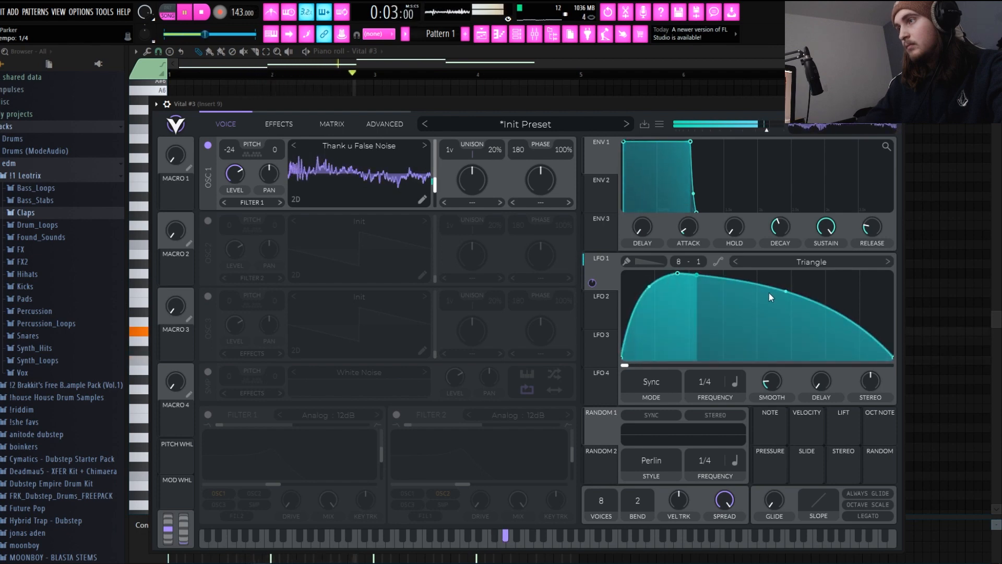
left_click_drag(785, 290, 786, 275)
left_click_drag(649, 287, 647, 297)
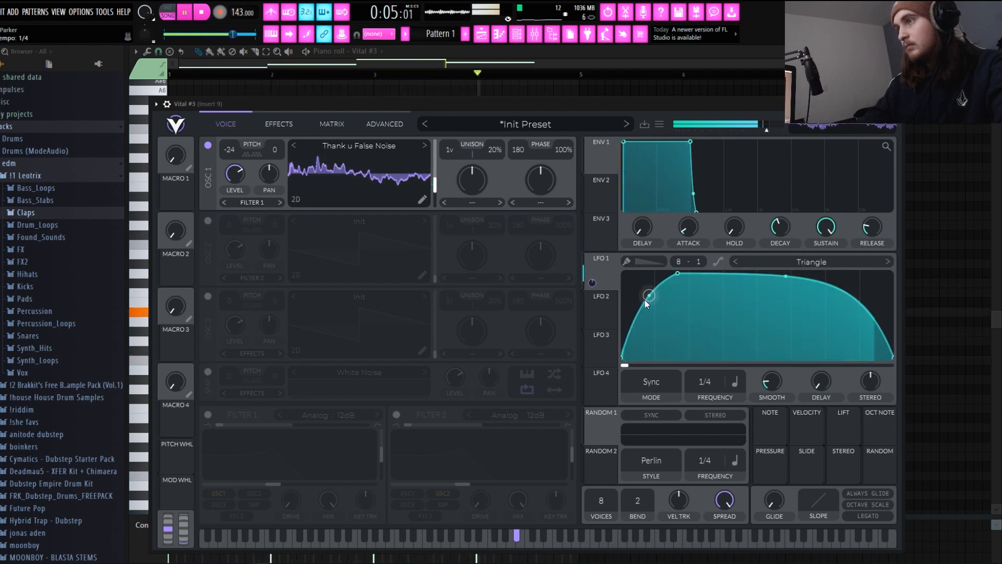
left_click_drag(436, 187, 439, 191)
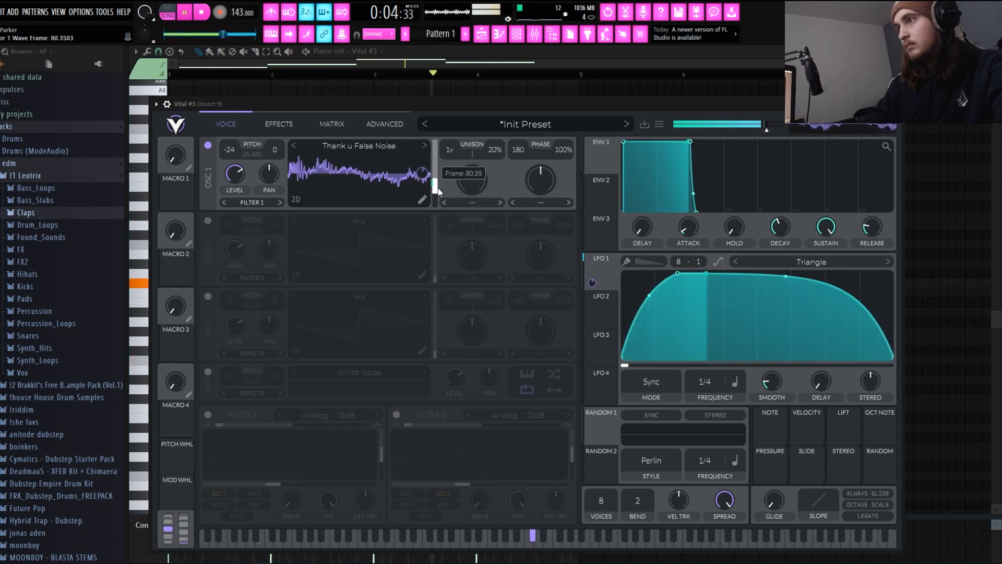
left_click_drag(680, 269, 663, 261)
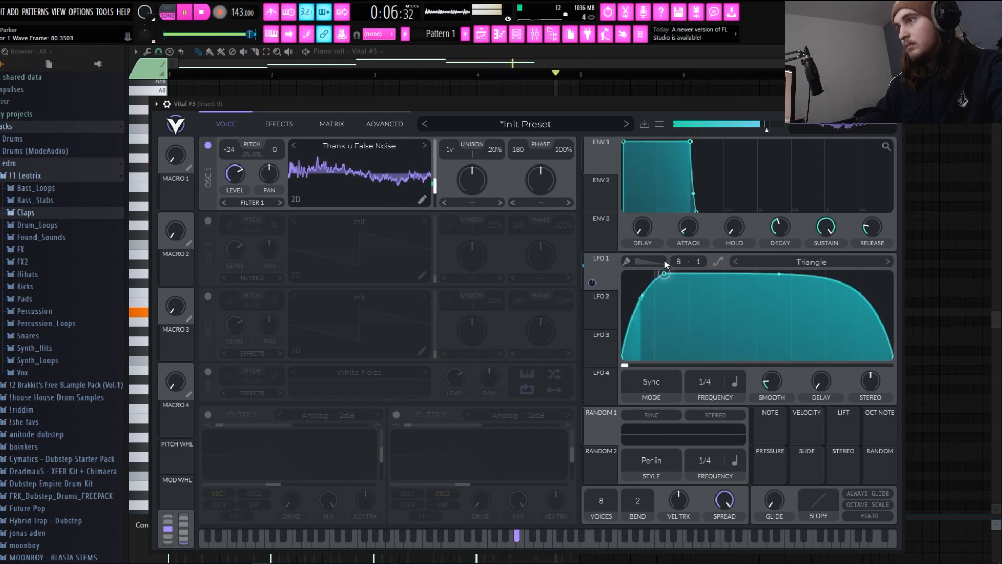
Assign LFO 1 to oscillator 1's level at full amount and set the wave frame to about 78
left_click_drag(601, 283, 235, 141)
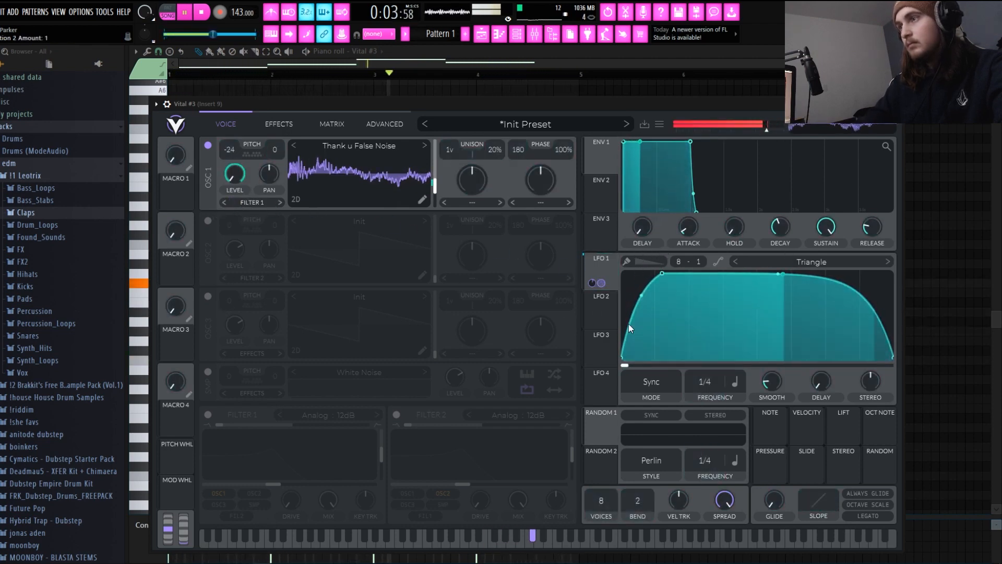
left_click(436, 187)
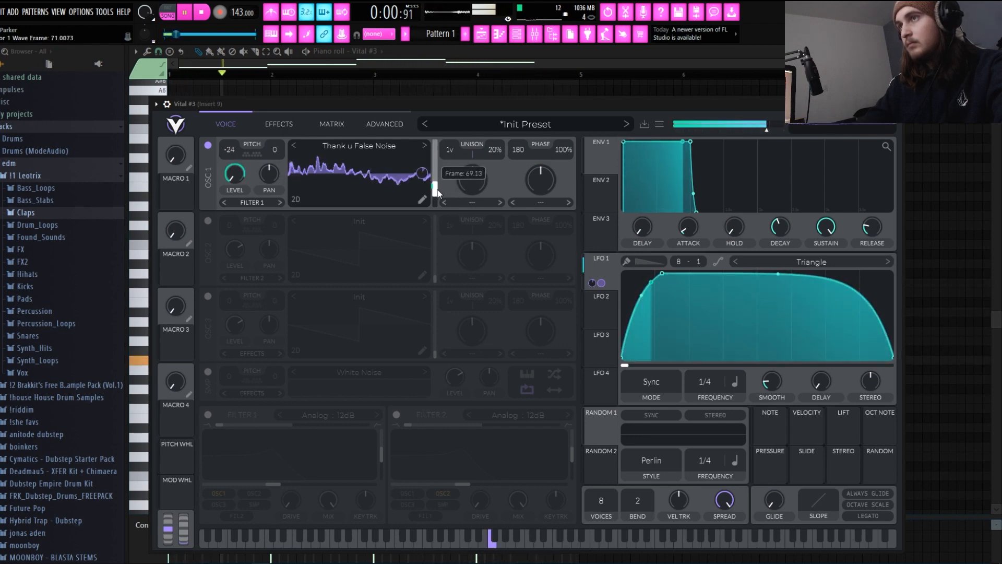
left_click_drag(438, 189, 438, 191)
Set oscillator 1's spectral morph type to Vocode and raise the morph amount to 100% during playback
left_click(468, 201)
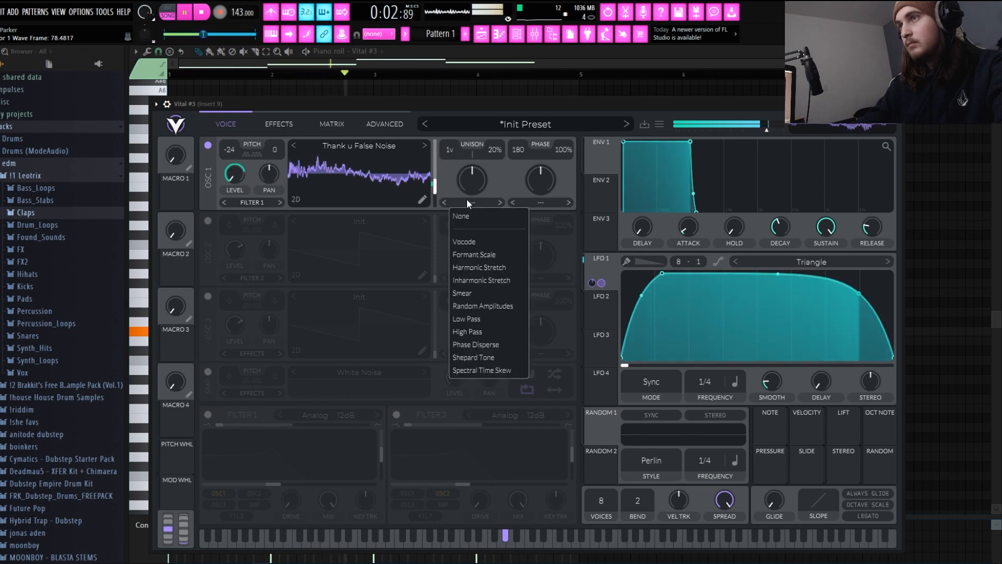
left_click(465, 110)
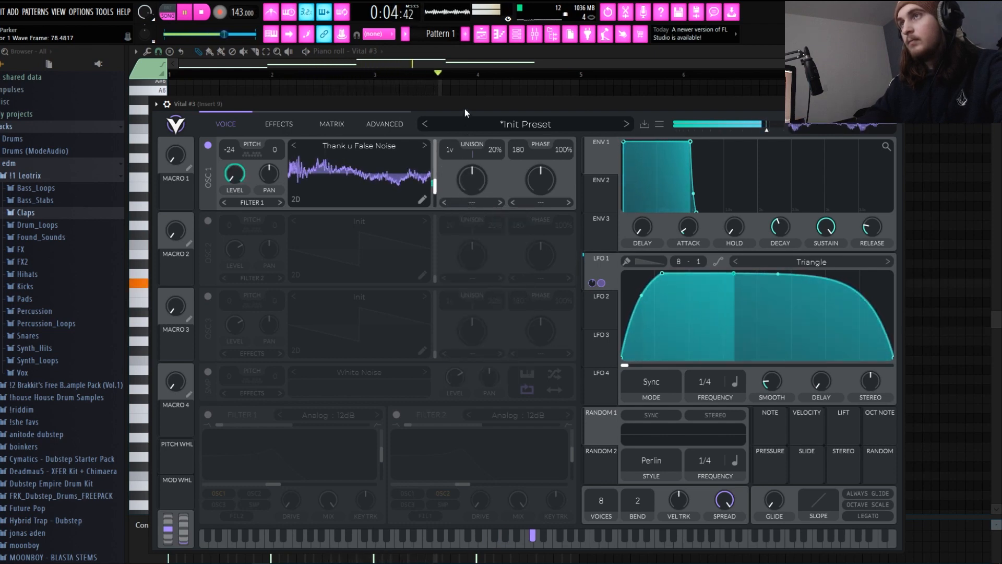
left_click(480, 203)
left_click(202, 12)
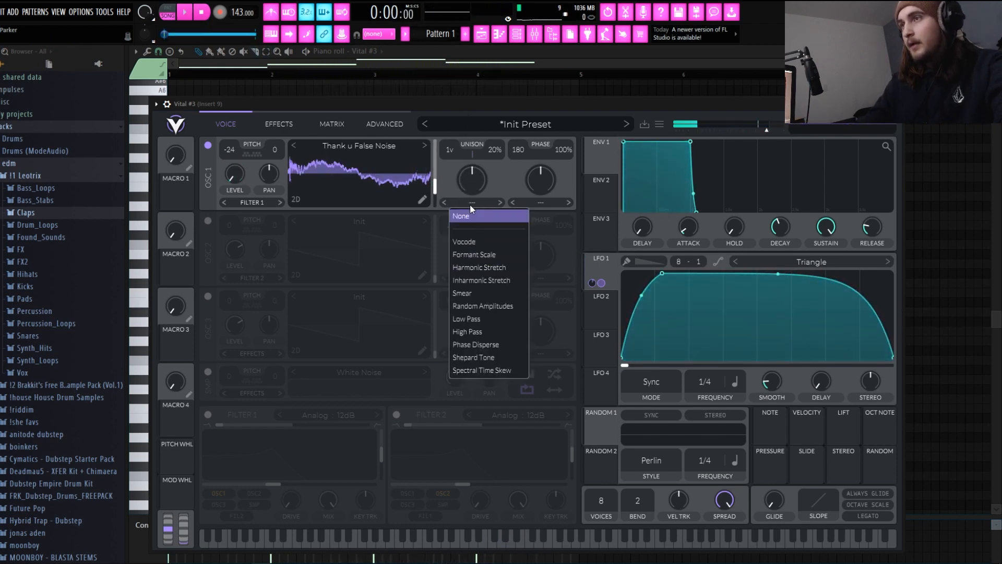
left_click(470, 207)
left_click(477, 202)
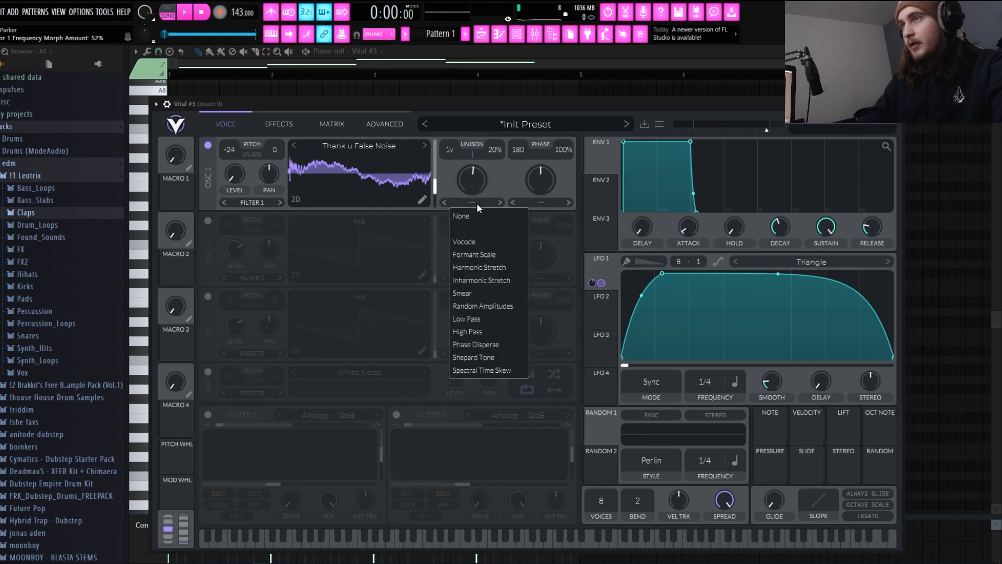
left_click(482, 243)
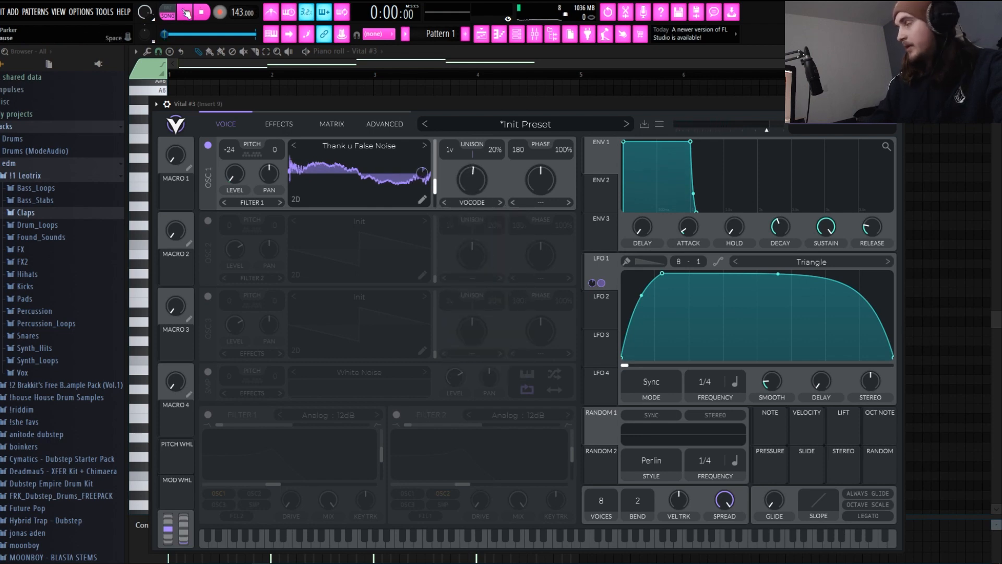
key("space")
left_click_drag(476, 161, 481, 133)
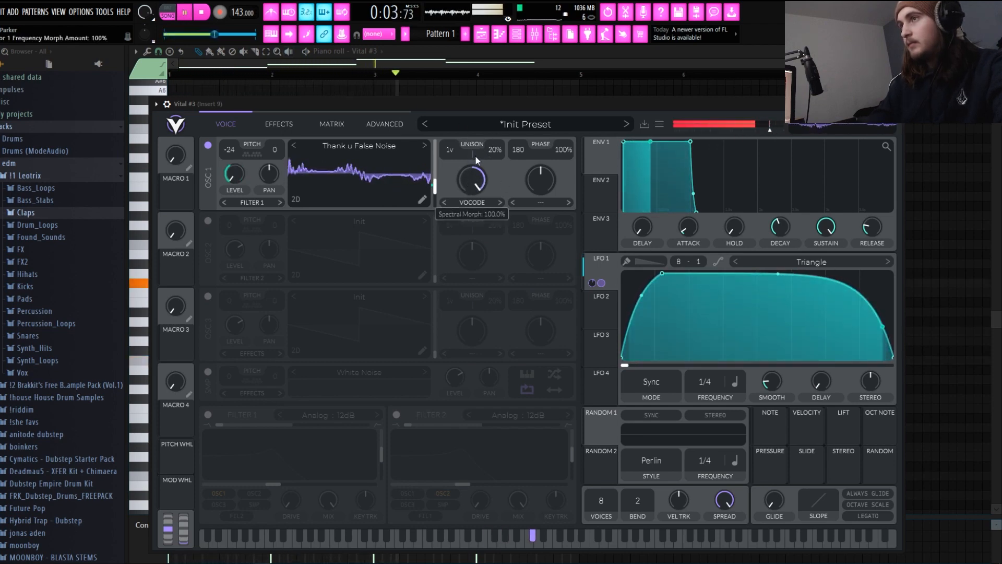
Check the mixer during playback, and close the mixer and Vital #3 windows to return to the piano roll
left_click(533, 35)
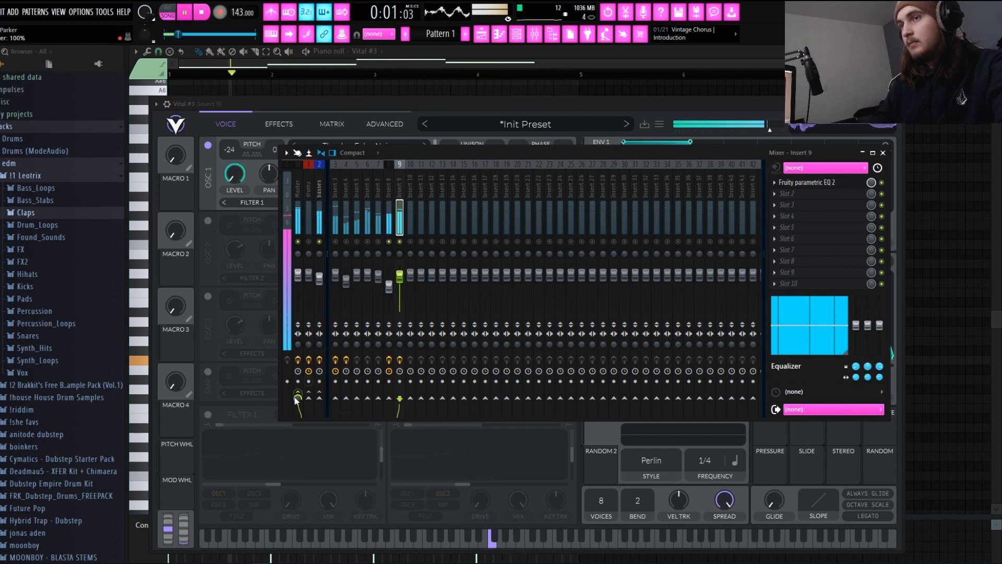
key("Escape")
key("Escape")
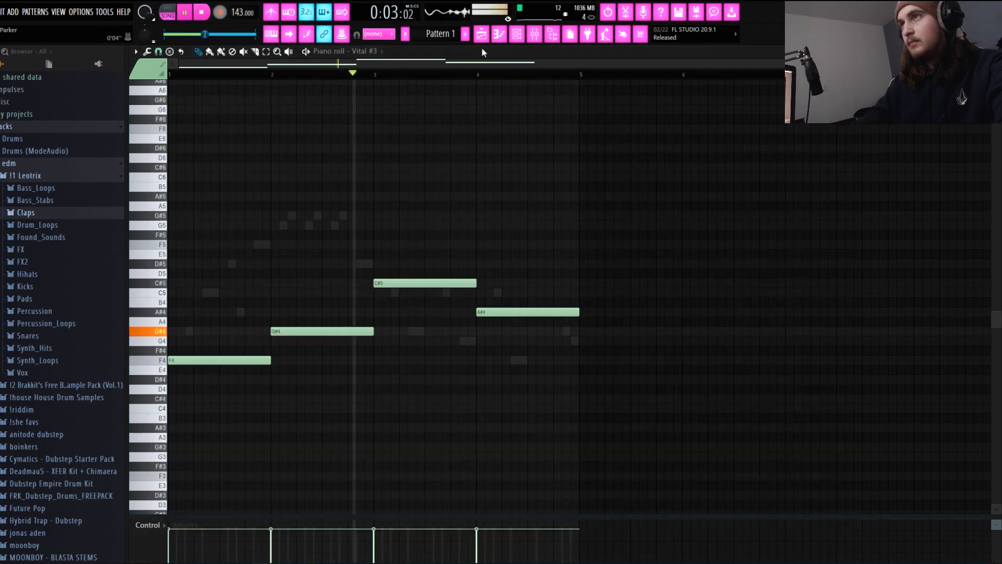
Trim the starts of all four long Vital #3 notes so each begins slightly after its bar line
left_click(517, 36)
left_click(234, 207)
right_click(234, 207)
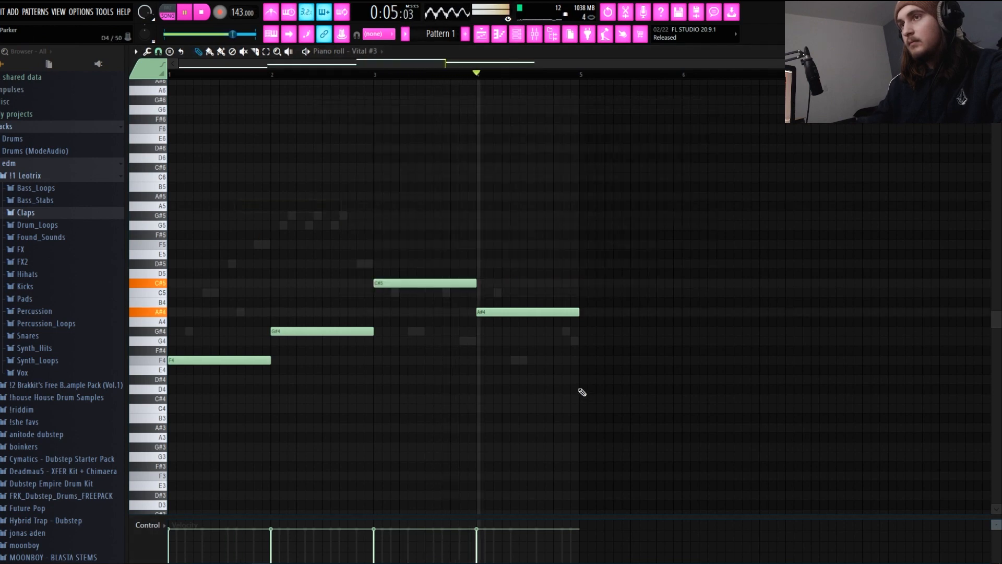
key("ctrl+a")
scroll(172, 361, "up", 5)
left_click_drag(215, 355, 126, 359)
key("space")
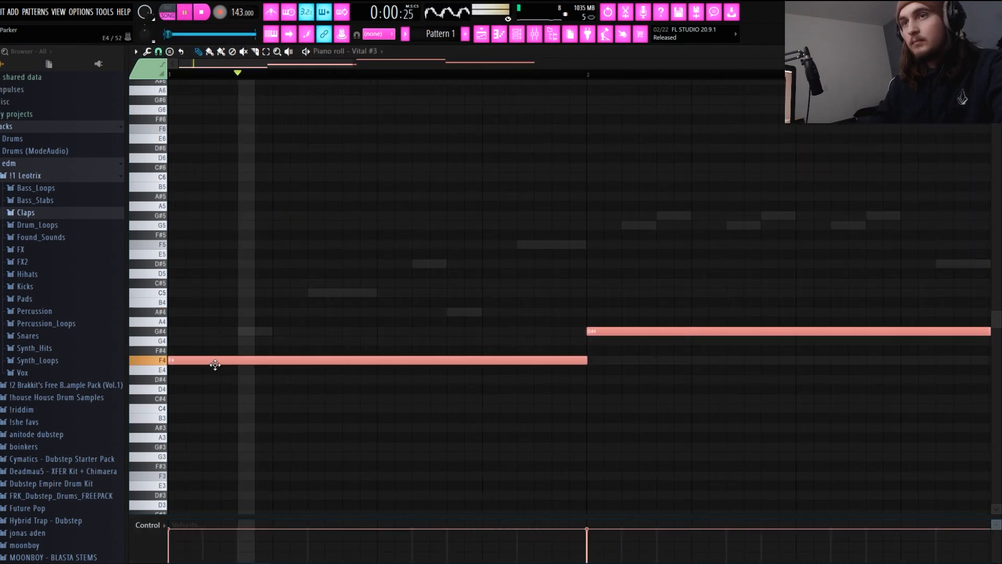
scroll(239, 362, "down", 5)
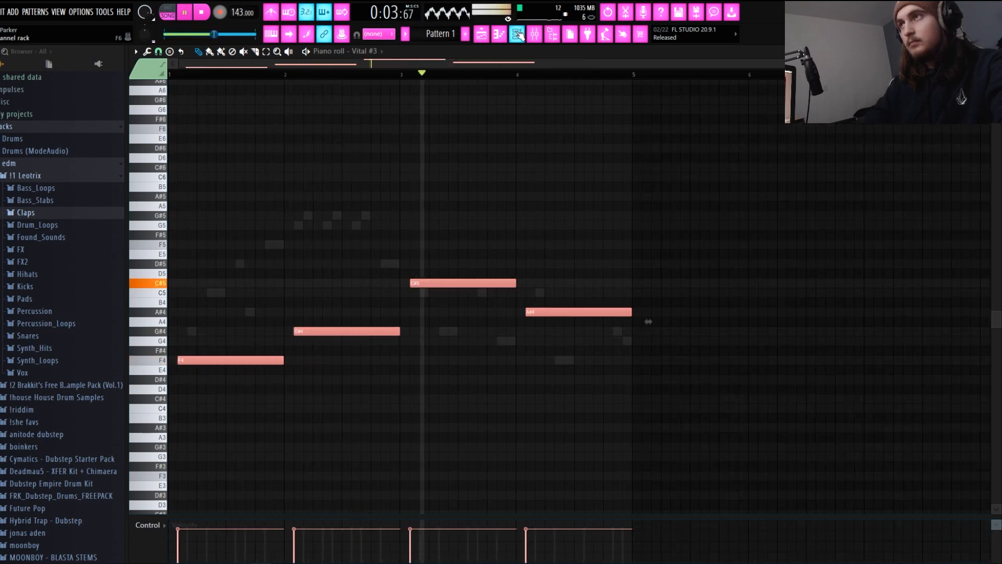
Delete the long G#4, C#5 and A#4 notes from bars 2 to 4, keeping only the F4 note
key("F6")
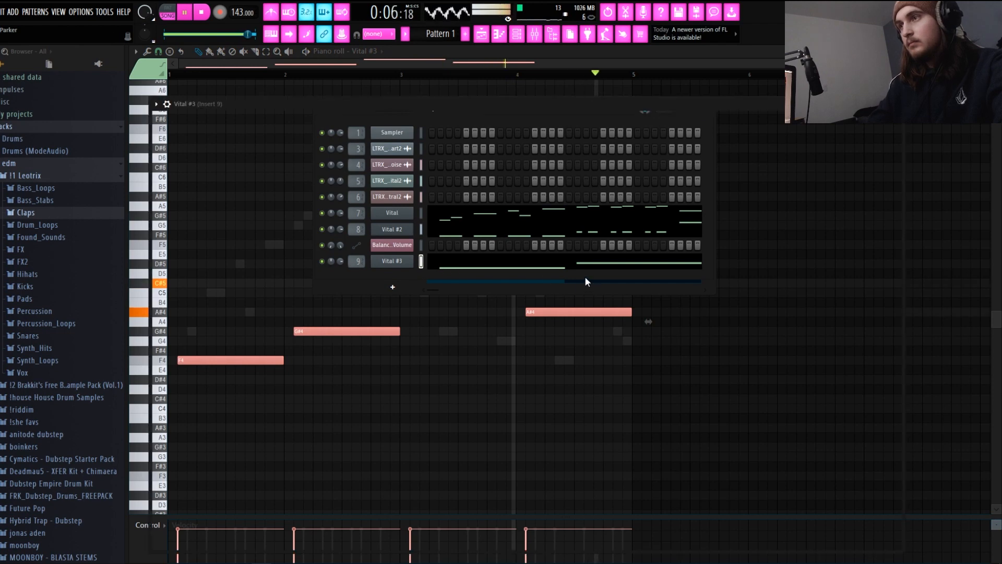
left_click(392, 261)
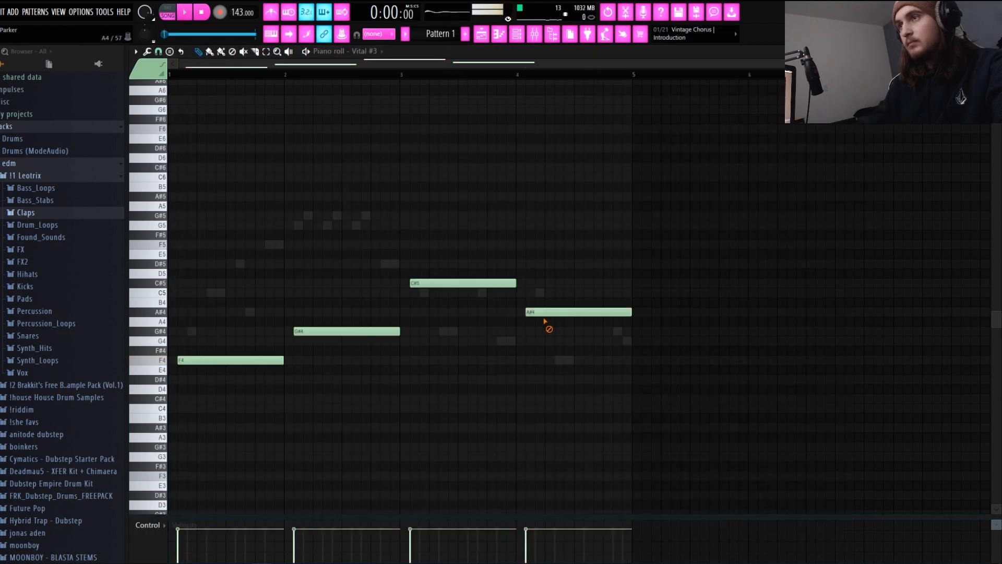
right_click(544, 313)
right_click(462, 283)
right_click(347, 331)
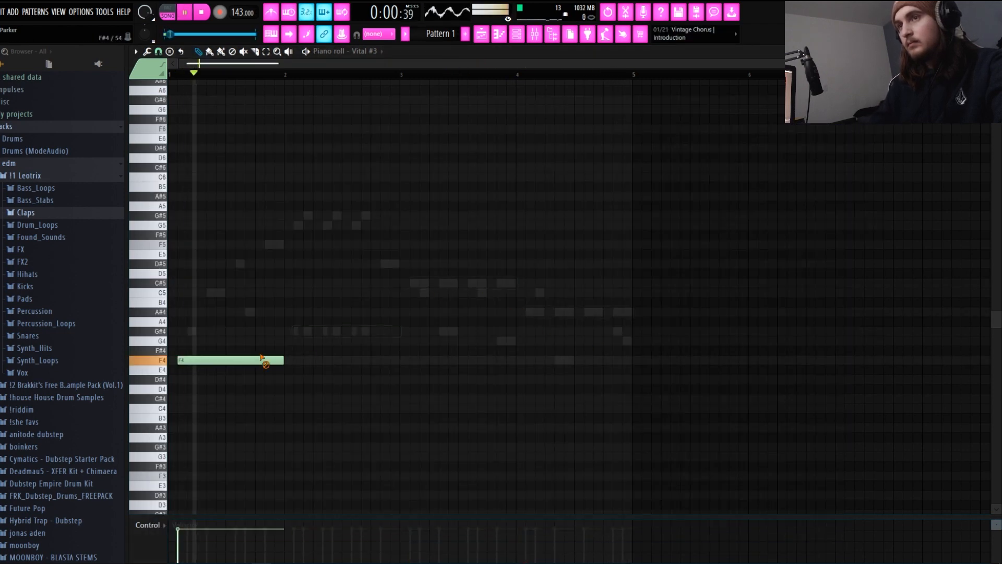
Shorten the F4 note, repeat it across bar 1, and place short G#4 note pairs in bar 2 following the ghost-note rhythm
key("space")
left_click_drag(261, 357, 160, 361)
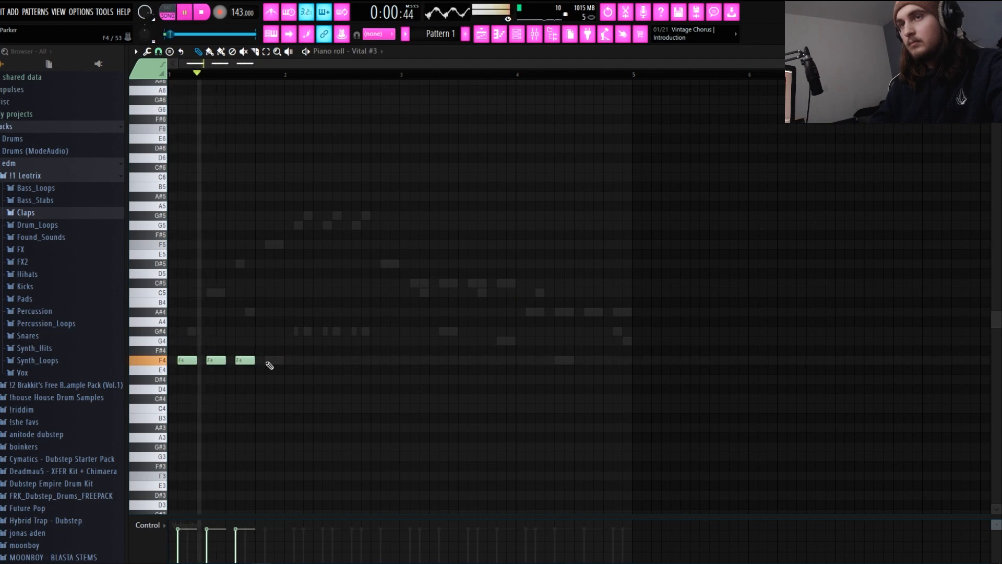
left_click(267, 362)
left_click(296, 334)
scroll(312, 334, "up", 4)
key("space")
key("space")
mouse_move(308, 335)
left_mouse_down()
mouse_move(281, 336)
mouse_move(309, 331)
left_mouse_up()
left_click(339, 331)
key("space")
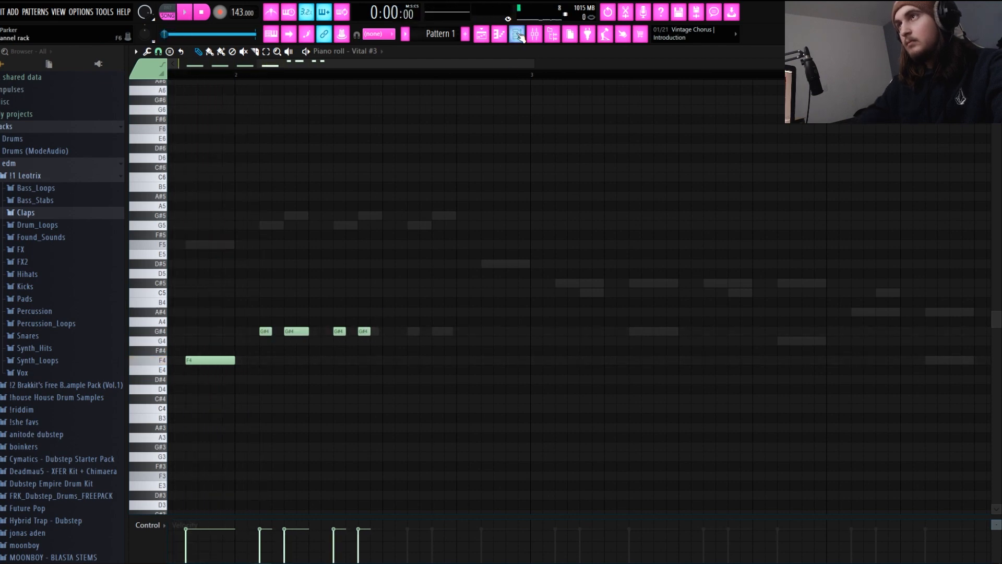
Replace the Vital #3 notes with a pasted four-bar rhythm of short F4, G#4, C#5 and A#4 notes matching the ghost notes
left_click(519, 36)
left_click(422, 261)
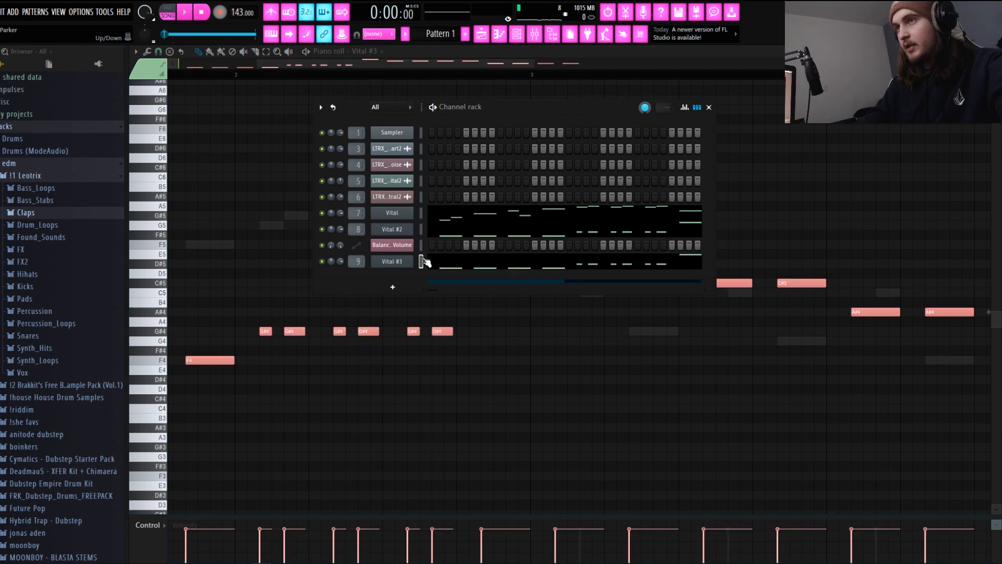
left_click(478, 379, "ctrl")
scroll(537, 303, "down", 3)
In Vital #3, pull down both slope curves of LFO 1 for a sharper peak and set its mode to Trigger
left_click(522, 37)
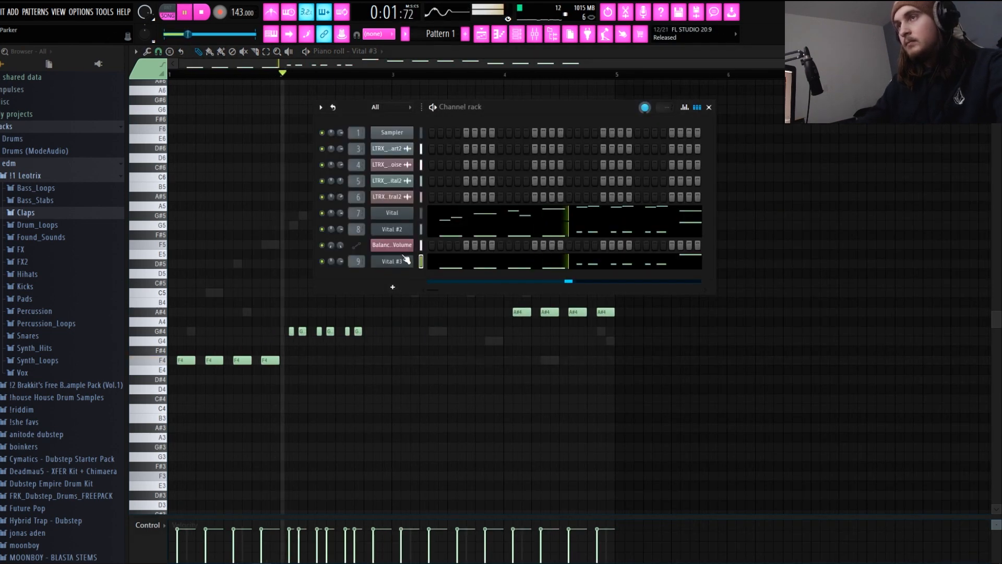
left_click(410, 259)
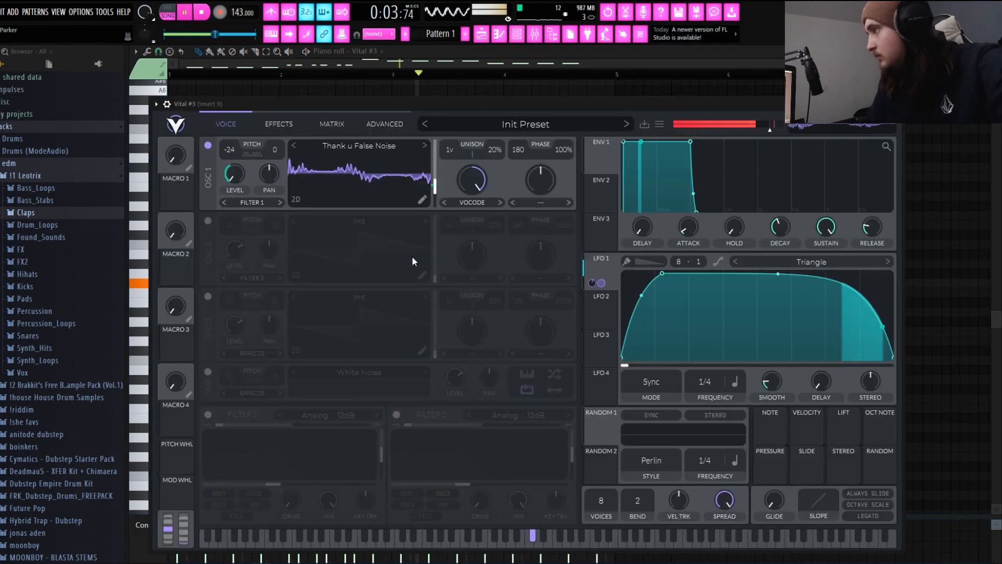
left_click_drag(777, 274, 754, 355)
left_click_drag(640, 297, 641, 334)
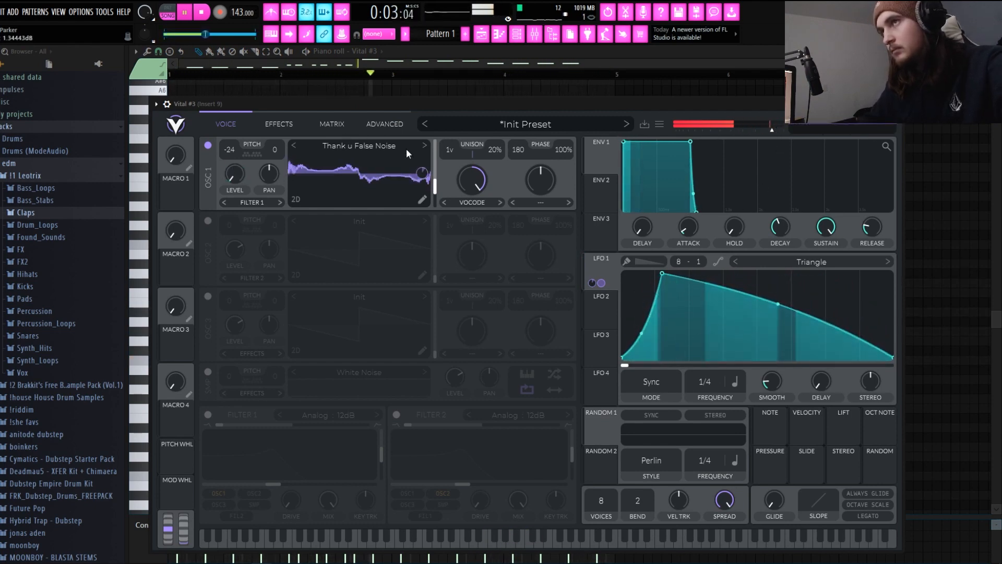
left_click(651, 383)
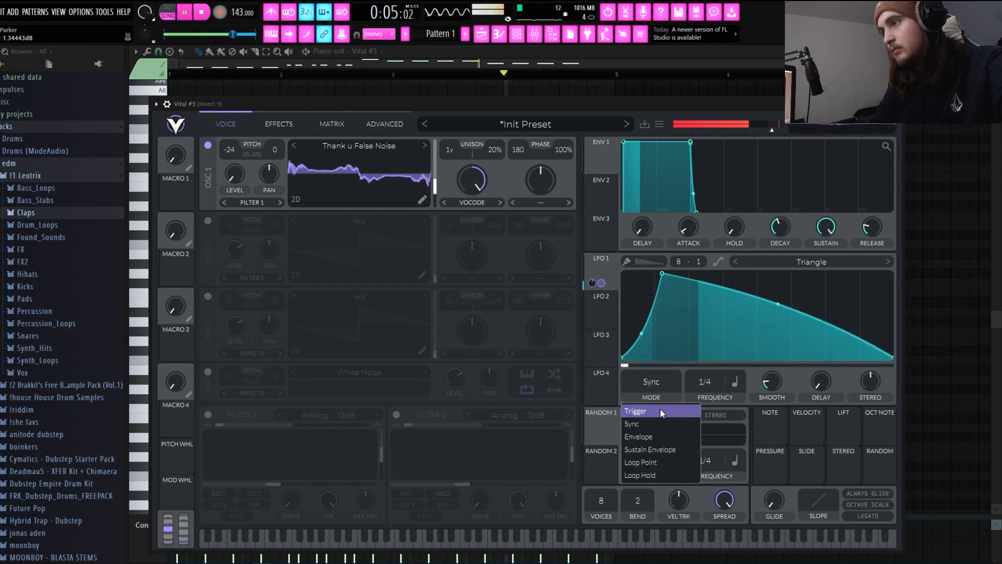
left_click(649, 412)
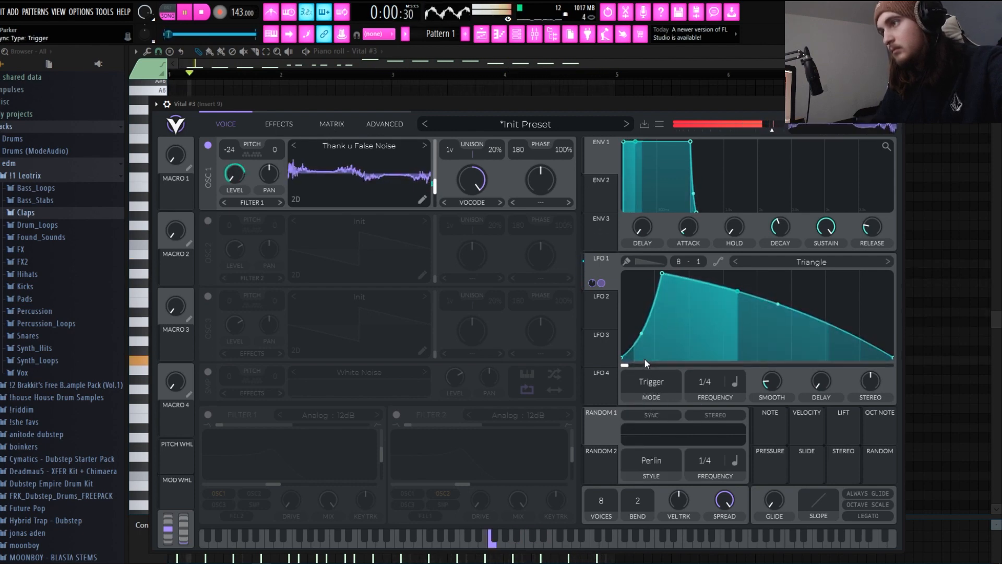
left_click_drag(662, 274, 659, 272)
Set LFO 2's mode to Sync and assign it to oscillator 1's wave frame
left_click(602, 309)
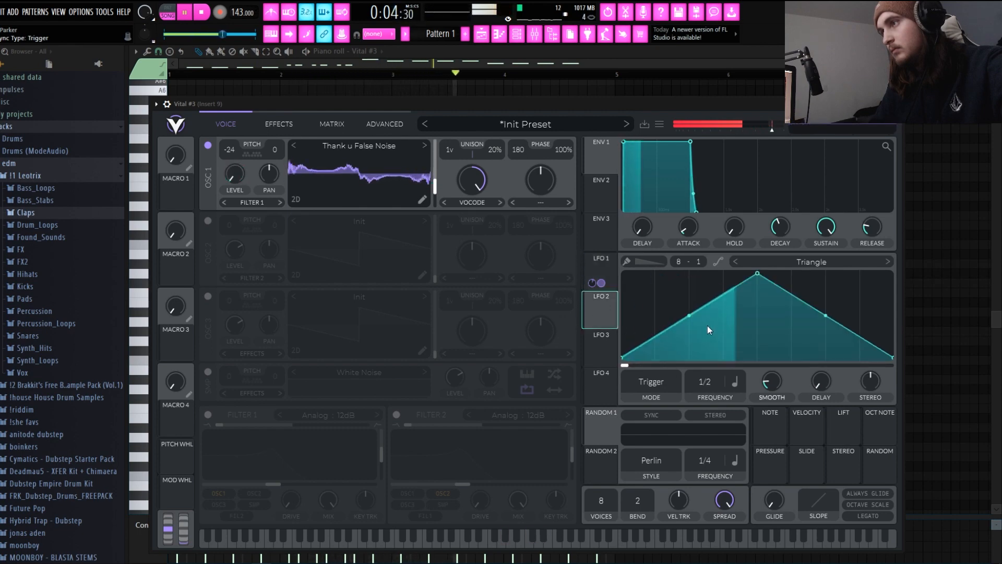
left_click(647, 382)
left_click(649, 427)
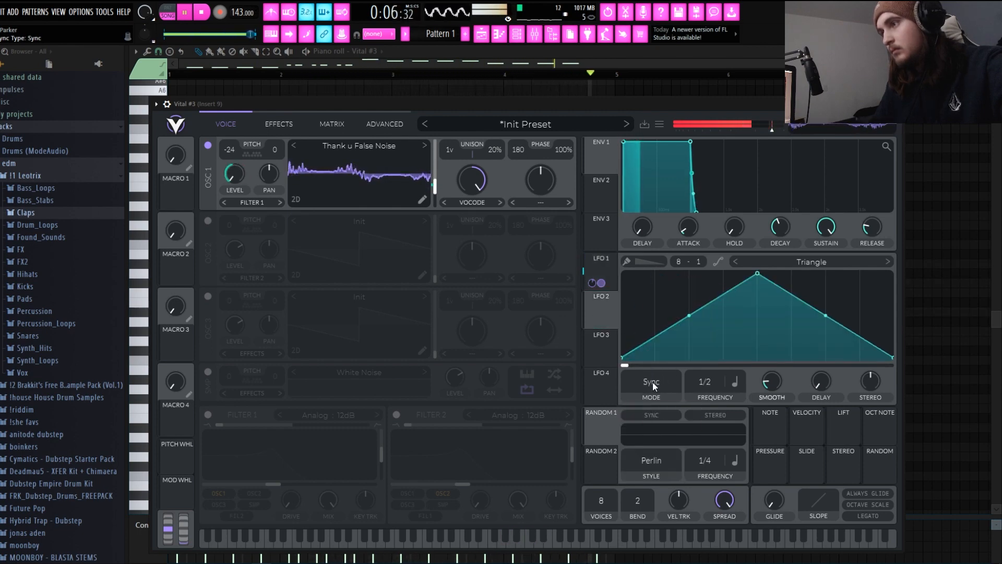
left_click(652, 384)
left_click(640, 427)
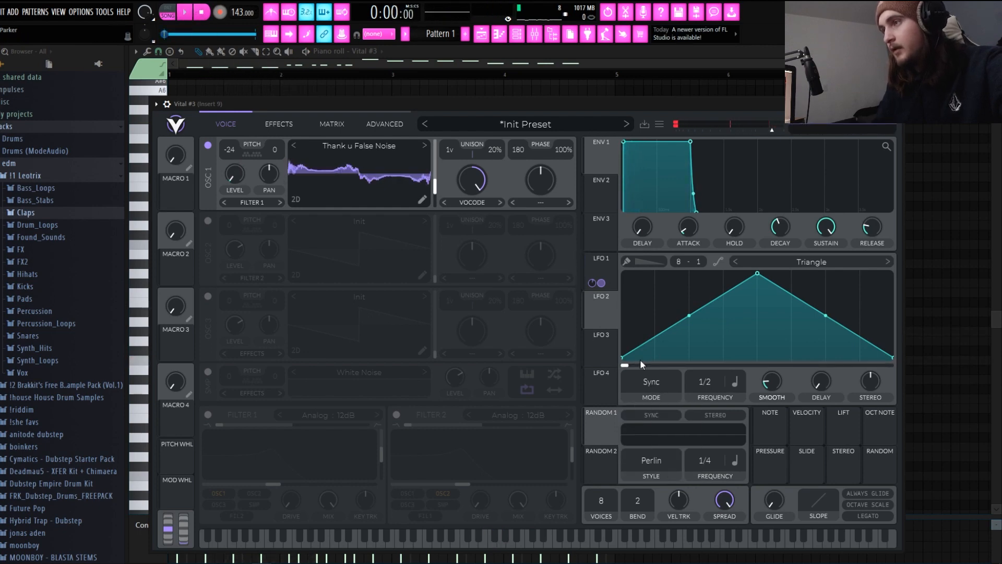
left_click_drag(602, 314, 432, 183)
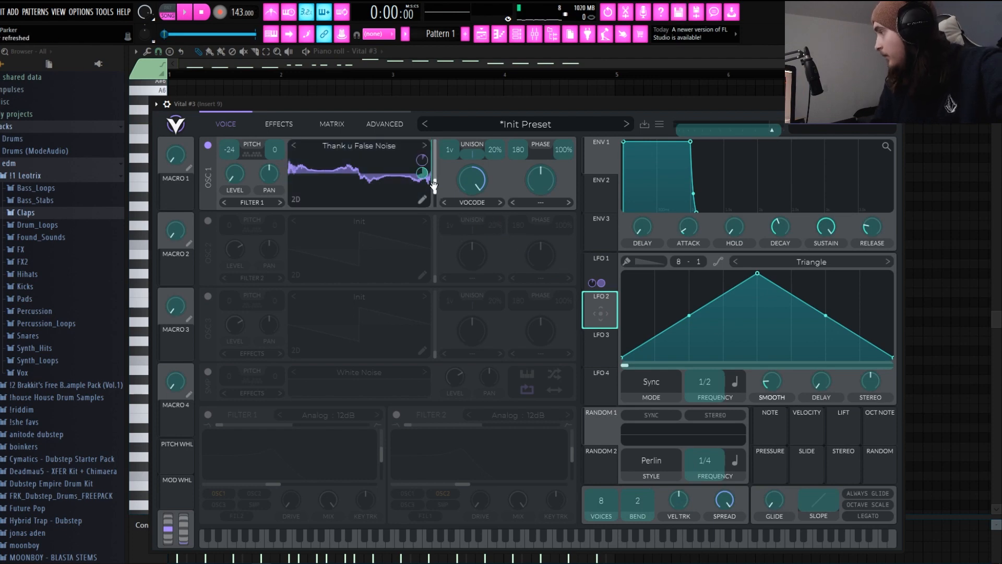
left_click_drag(434, 185, 434, 185)
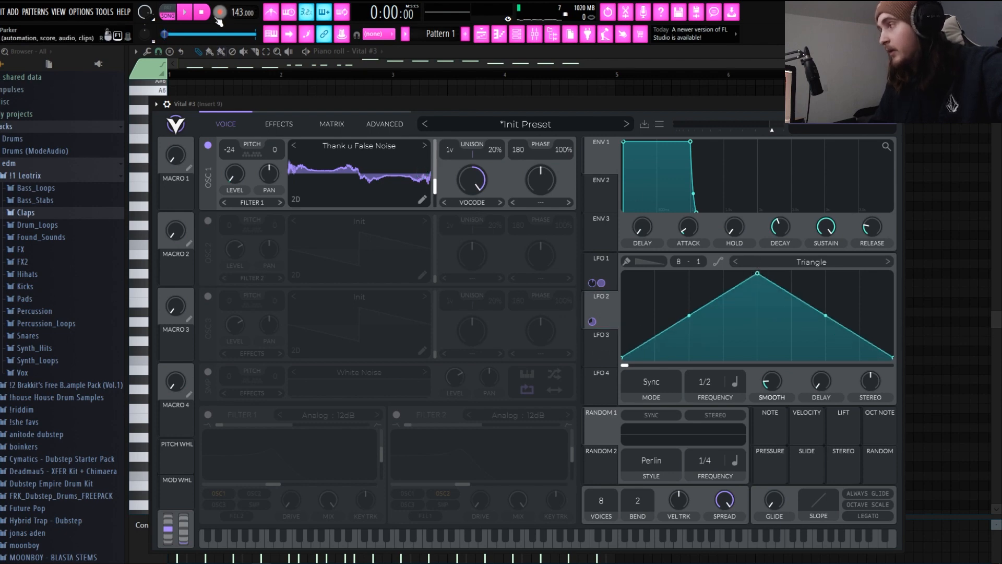
Reshape LFO 2 into a downward-bowed ramp peaking at the cycle's end and set its frequency to 1/1
left_click(190, 16)
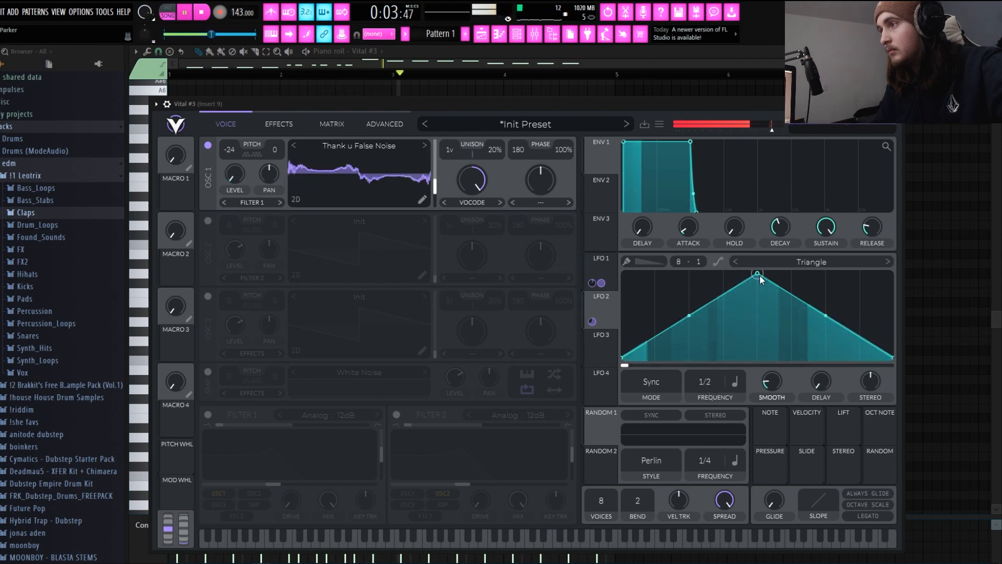
left_click_drag(757, 274, 897, 257)
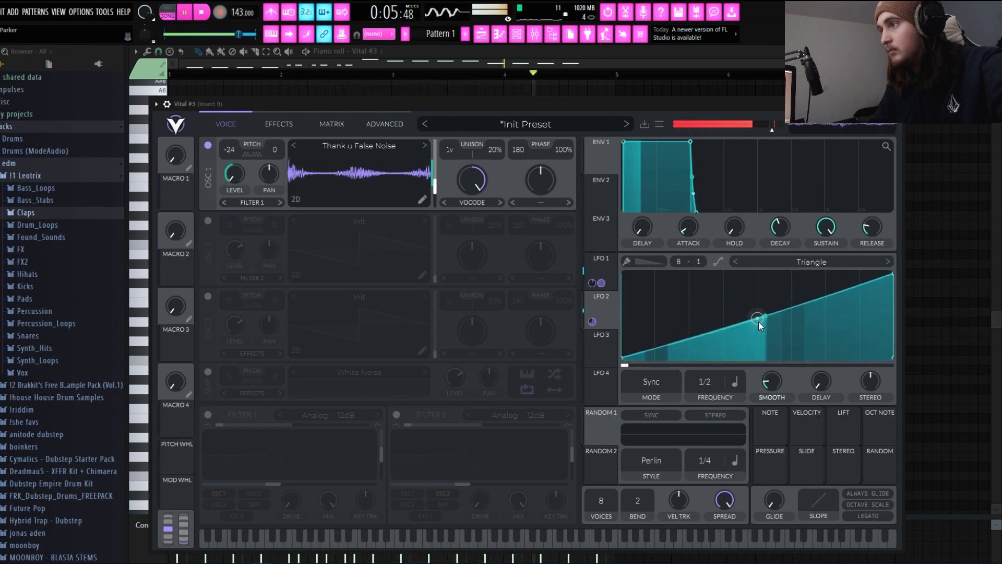
left_click_drag(758, 317, 706, 393)
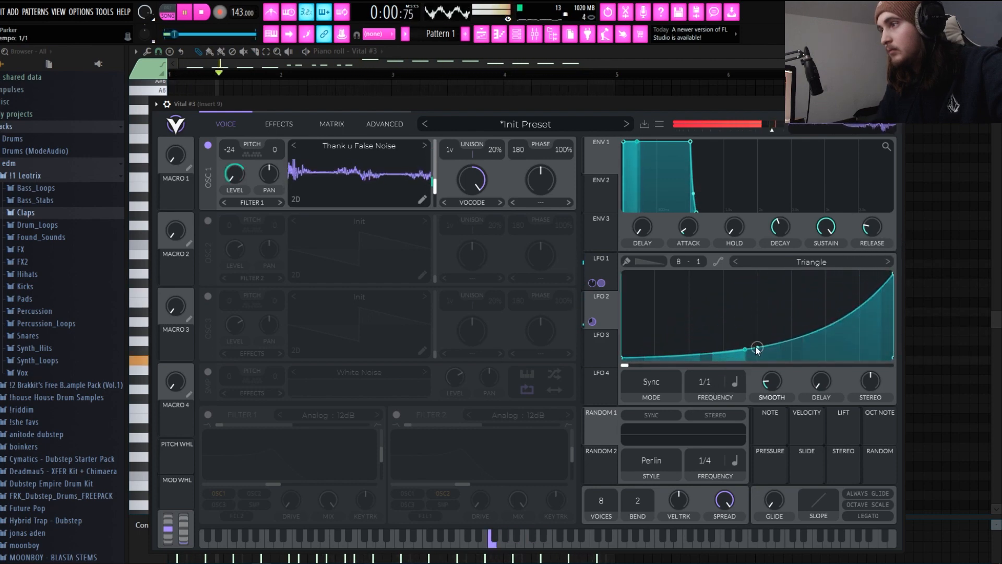
left_click_drag(758, 347, 756, 359)
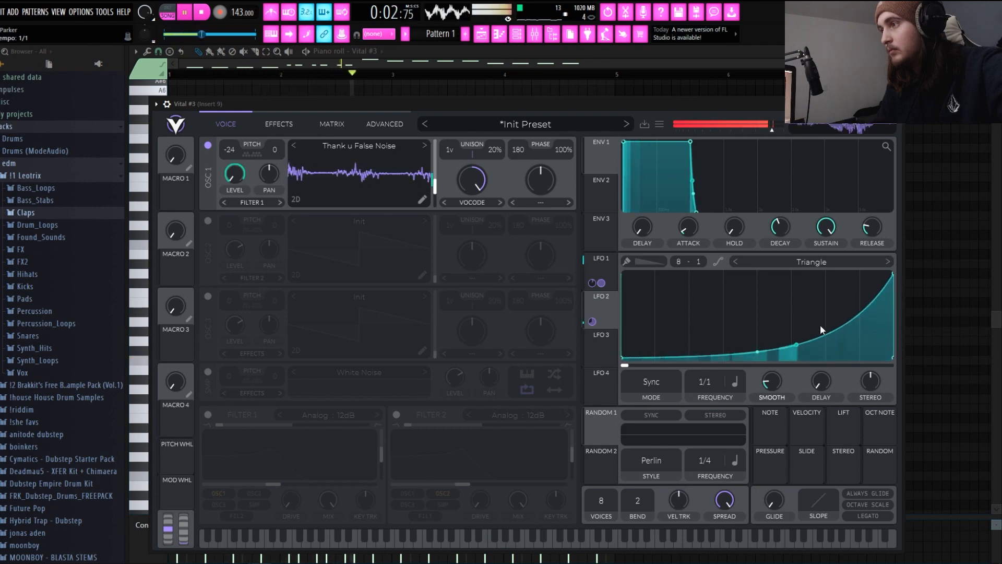
Add two points to LFO 2 and lower them to zero so it ramps up only in the last quarter of the cycle
double_click(826, 287)
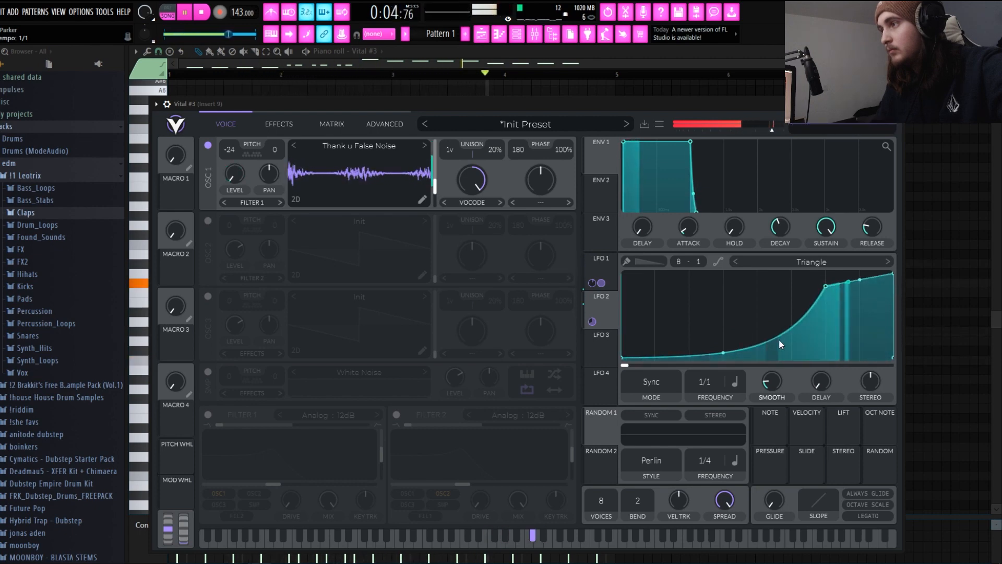
double_click(788, 358)
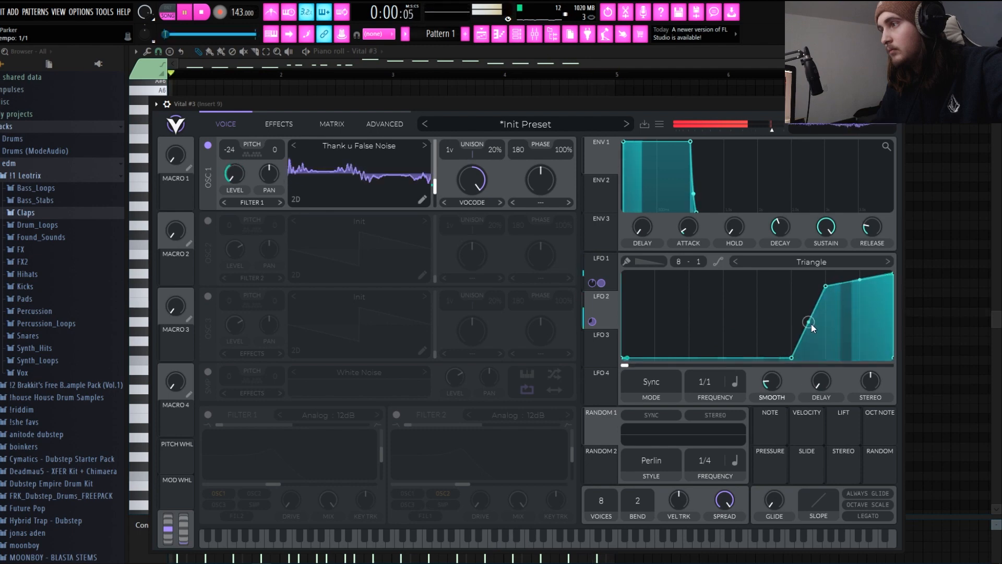
left_click_drag(810, 323, 812, 360)
left_click_drag(826, 286, 825, 357)
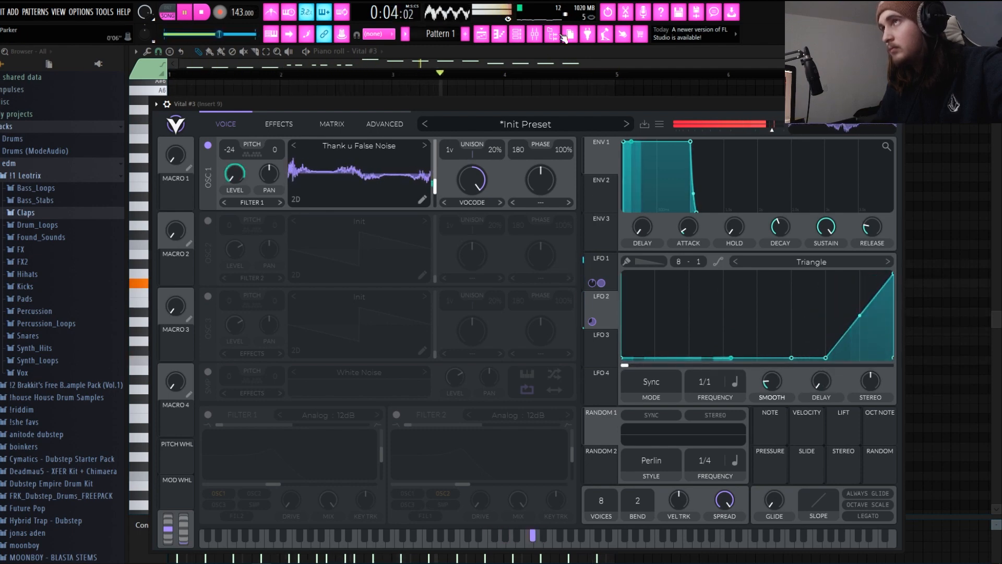
Open the first Vital channel, raise oscillator 1 to 6 unison voices, and set its phase randomization to 100%
left_click(535, 35)
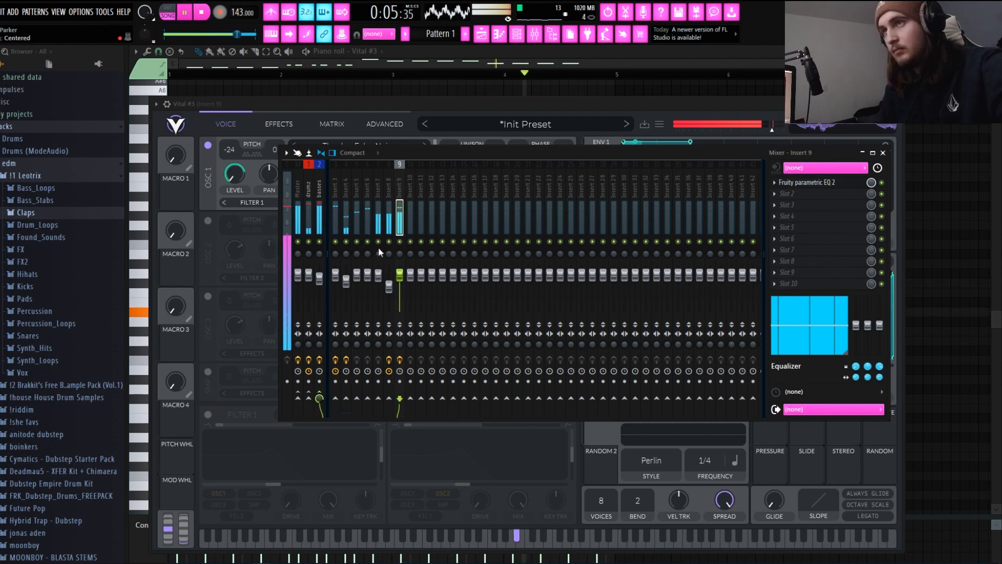
left_click(517, 34)
key("space")
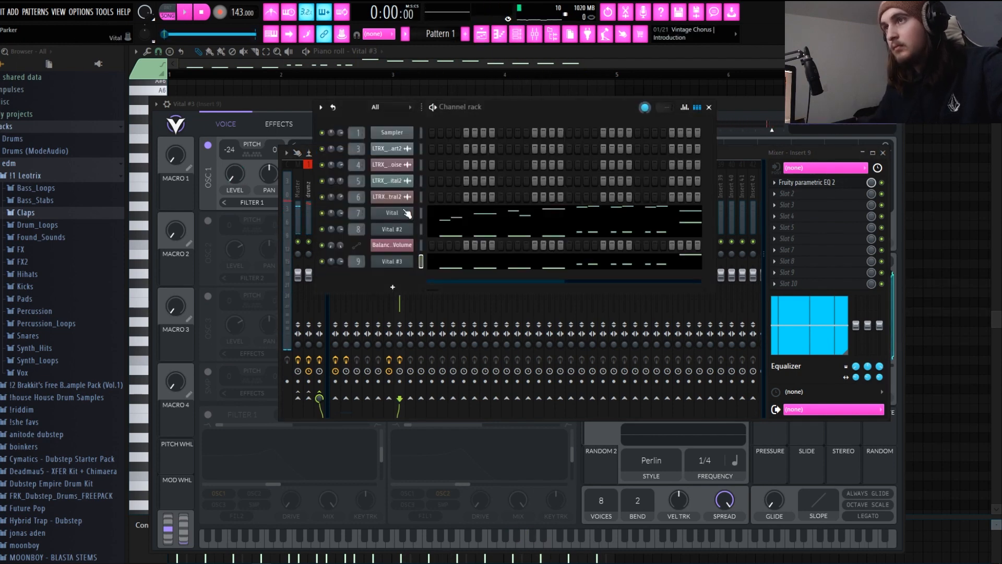
left_click_drag(522, 86, 525, 80)
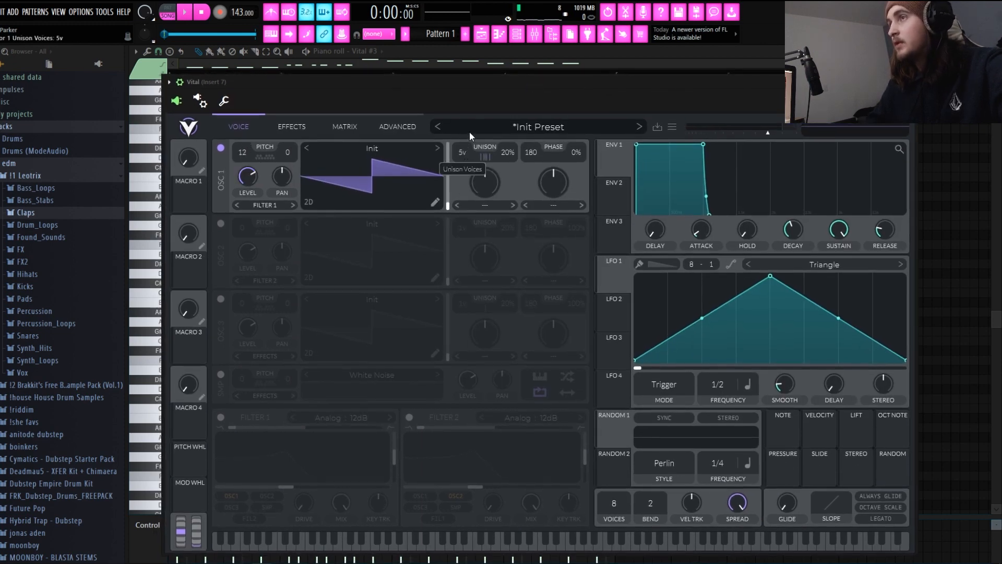
left_click_drag(468, 130, 471, 125)
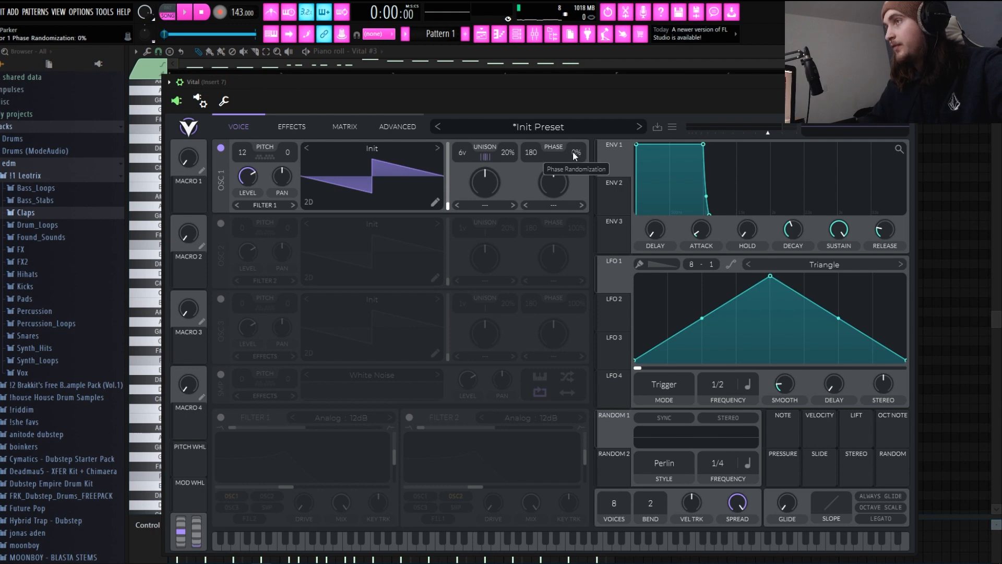
left_click_drag(571, 151, 571, 130)
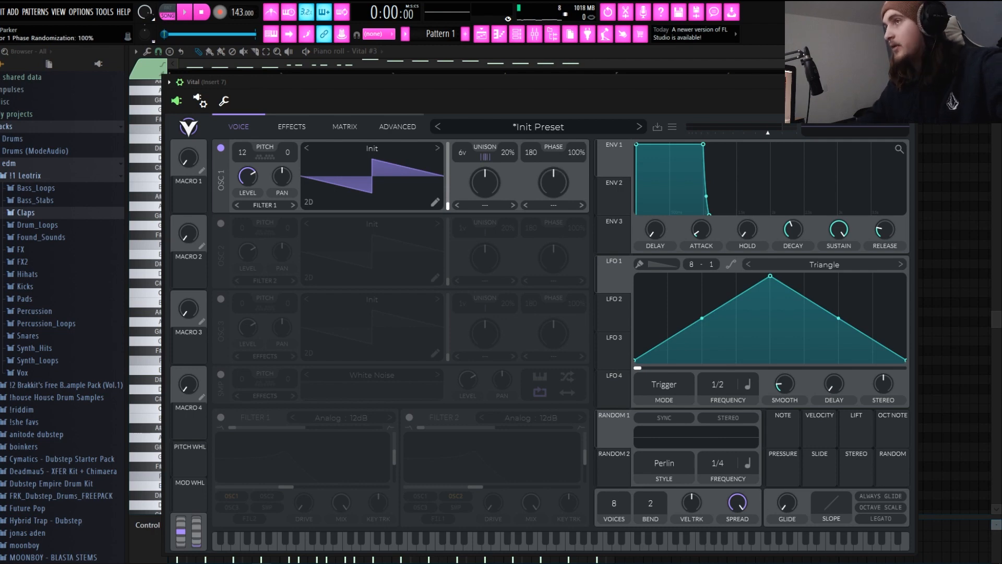
During playback, reduce oscillator 1's unison to 3 voices and lower the Insert 7 mixer level slightly to about -0.3 dB
key("space")
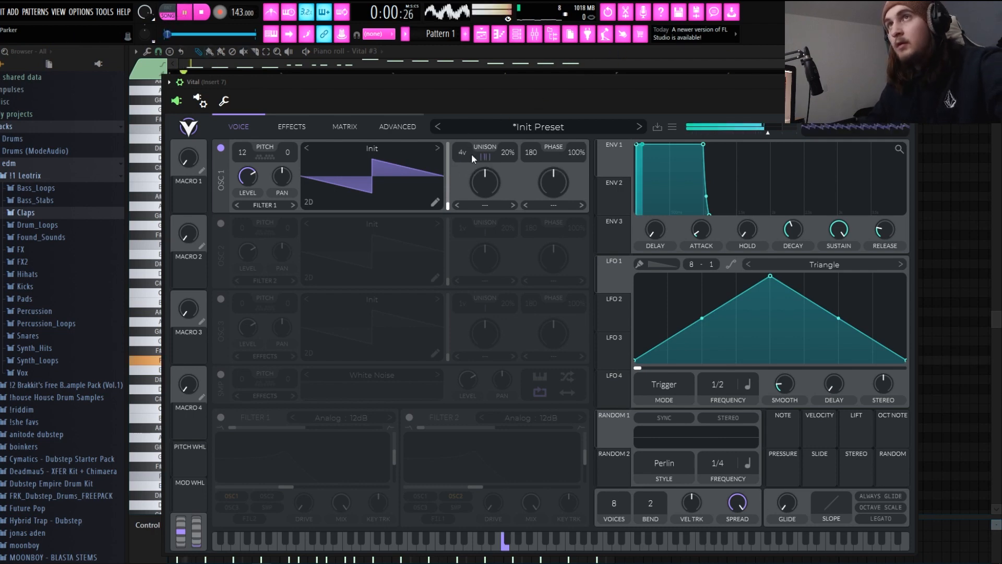
scroll(461, 156, "down", 1)
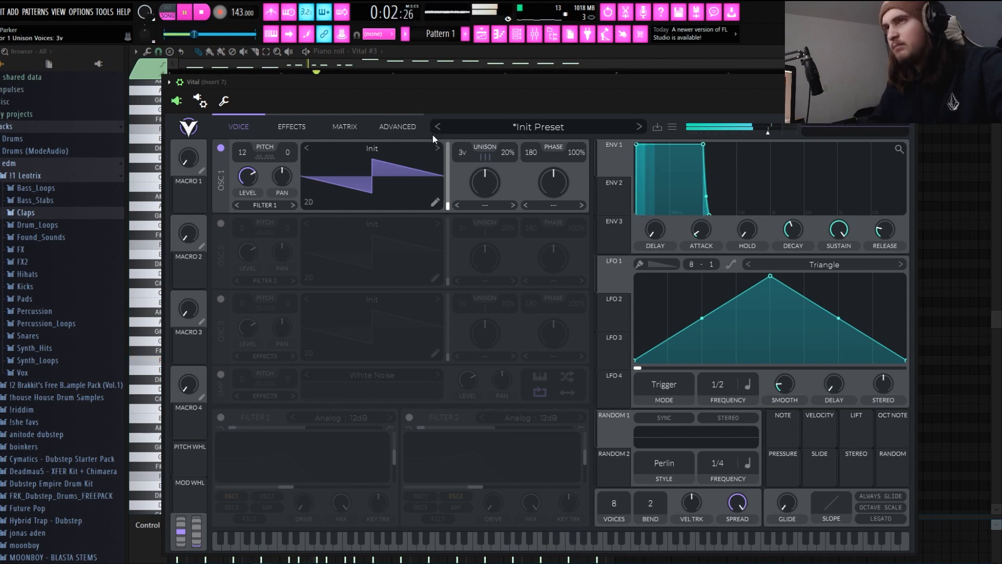
left_click(535, 34)
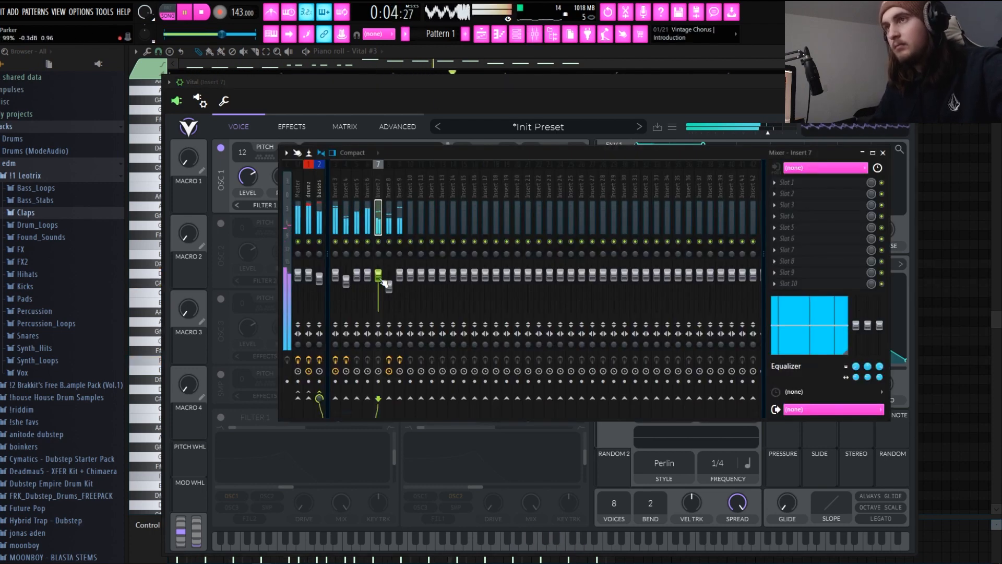
key("space")
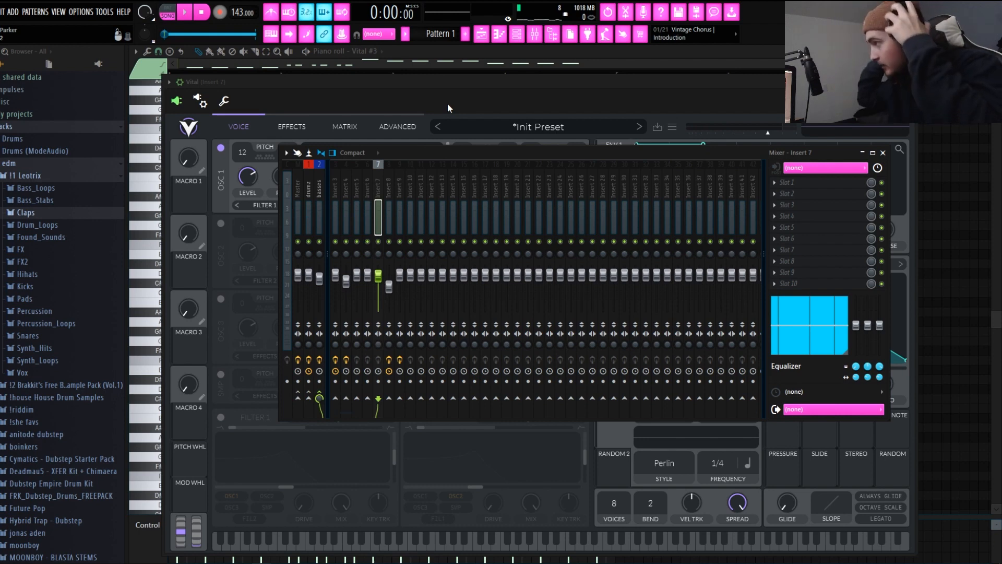
During playback, reset oscillator 1's pitch transposition to 0 in the Vital on Insert 7
key("space")
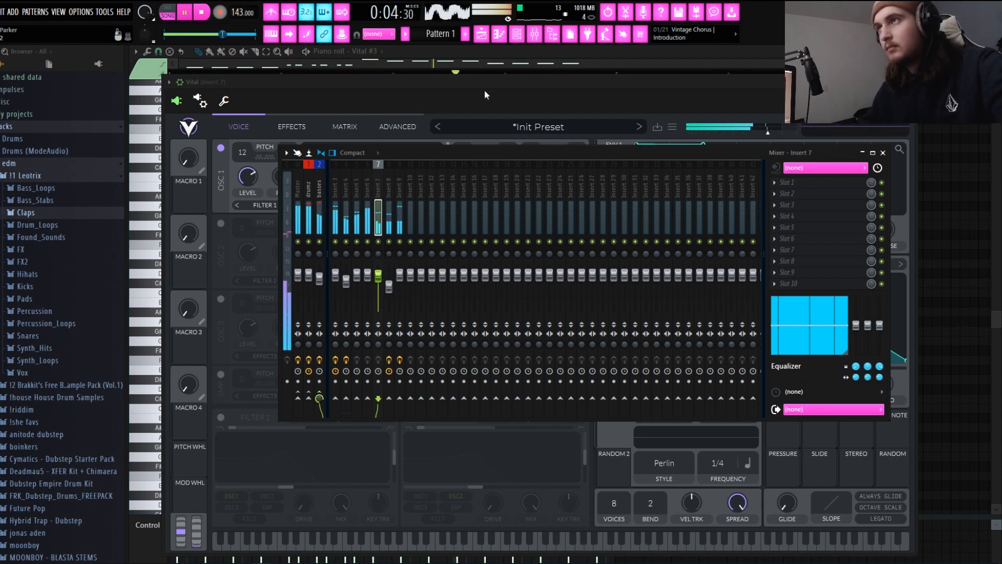
key("F6")
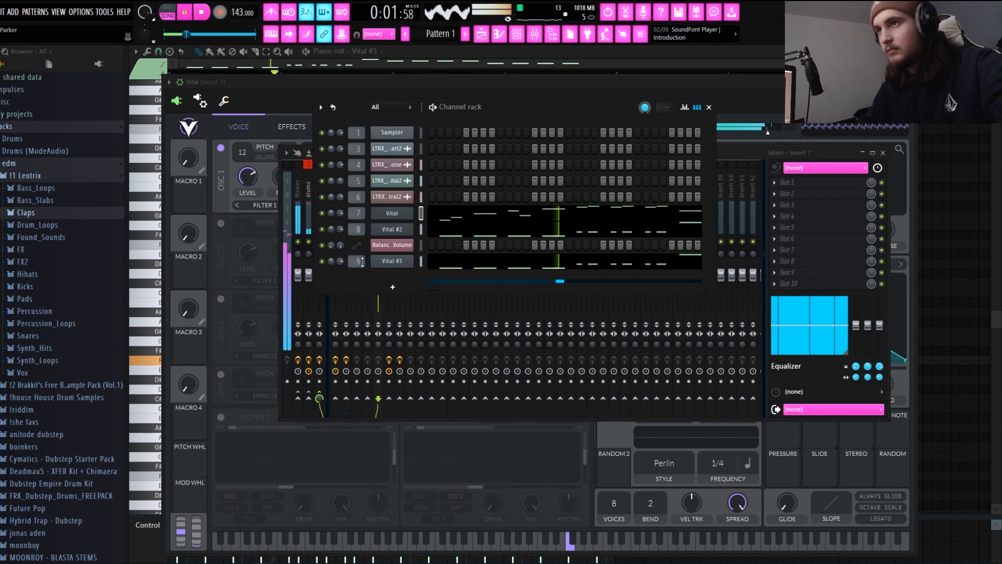
left_click_drag(340, 261, 341, 263)
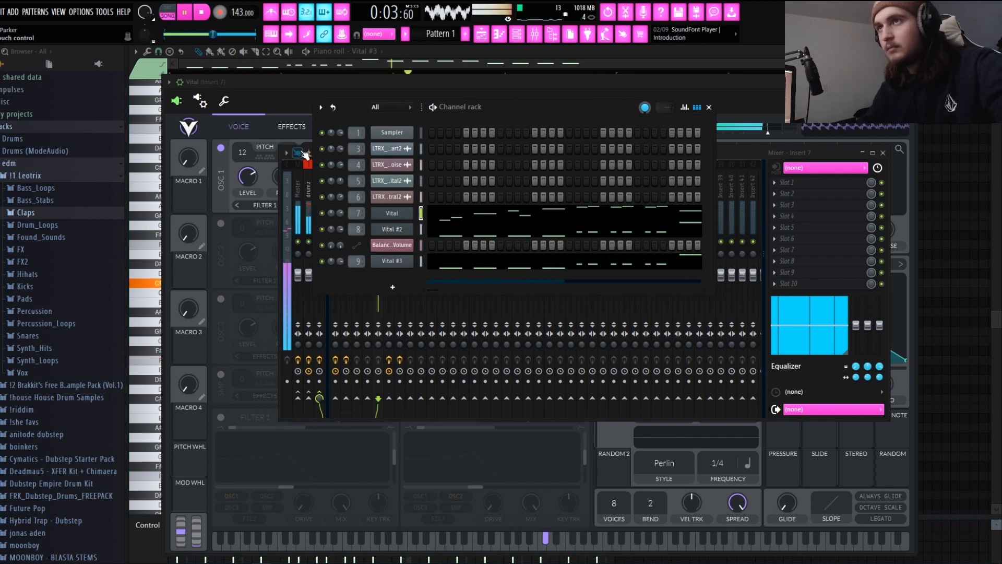
left_click(289, 102)
double_click(242, 156)
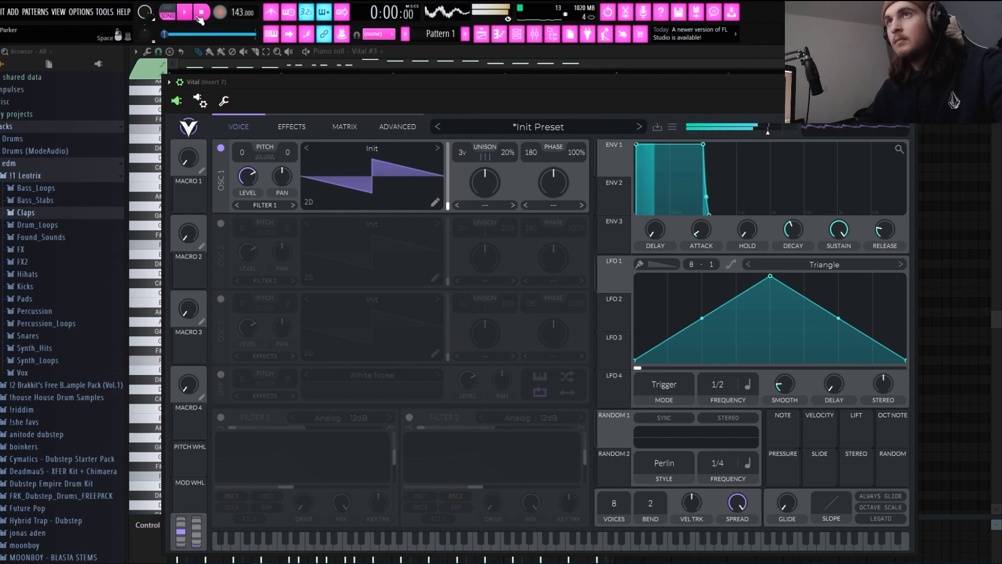
Reduce oscillator 1 to 1 unison voice, with unison detune and phase randomization both at 0%
key("space")
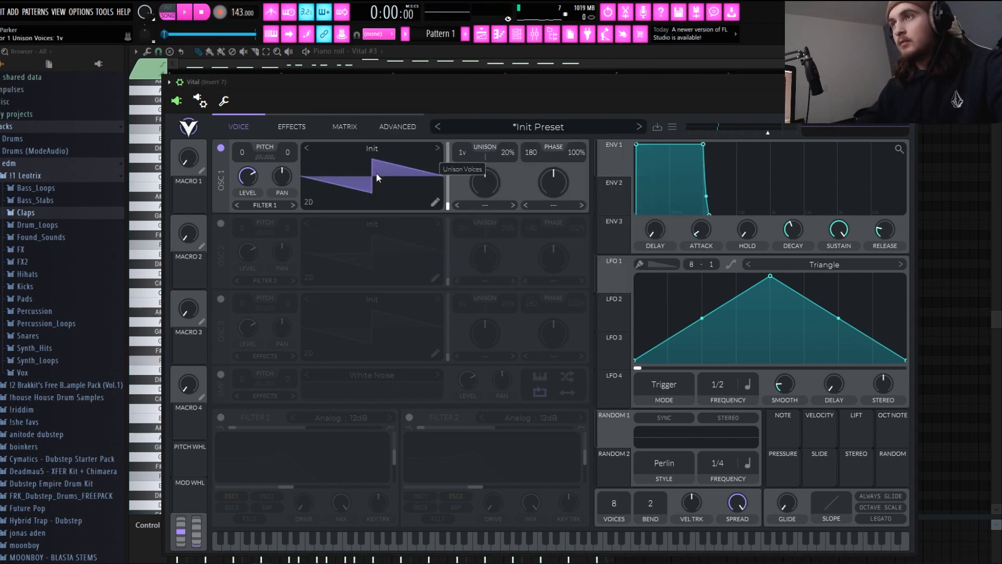
left_click(188, 13)
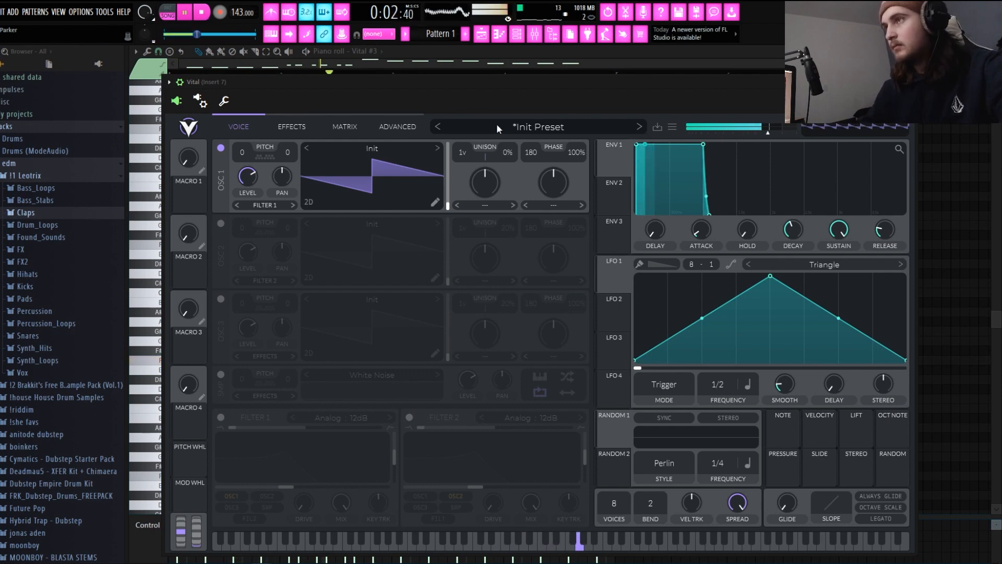
left_click_drag(578, 157, 577, 209)
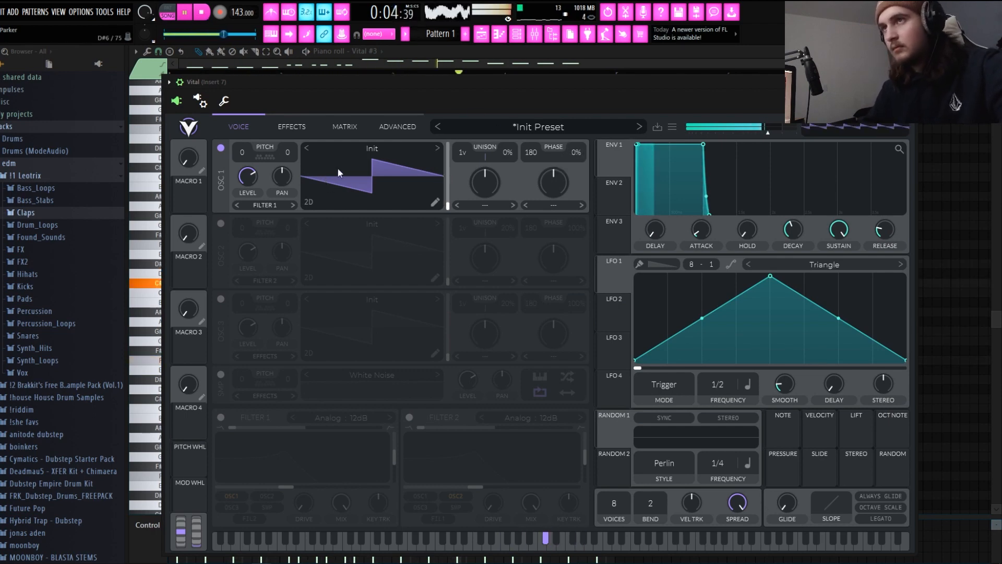
Compare the mixer levels of Insert 7 and Insert 9 during playback
left_click(534, 34)
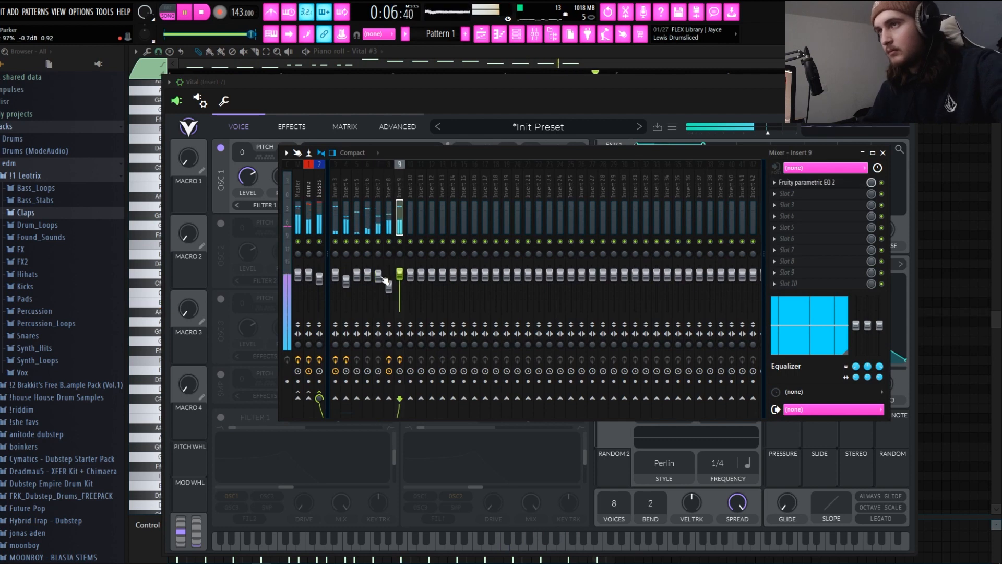
left_click(400, 274)
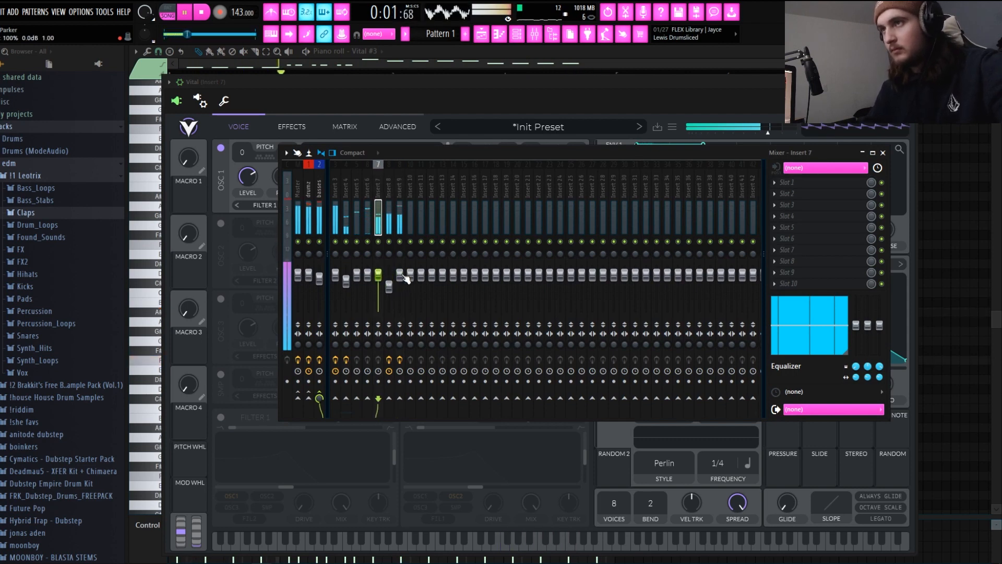
left_click(534, 34)
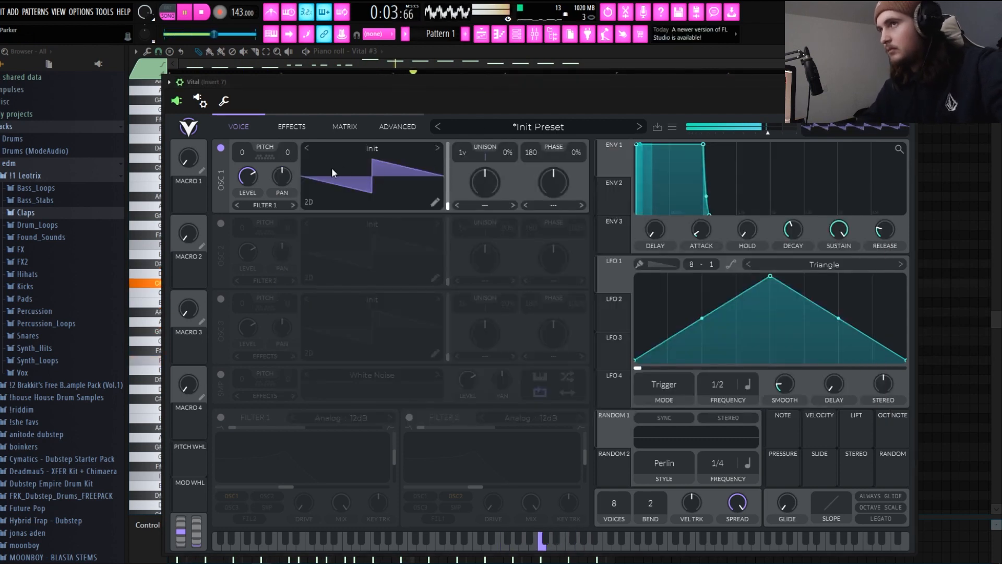
left_click(201, 14)
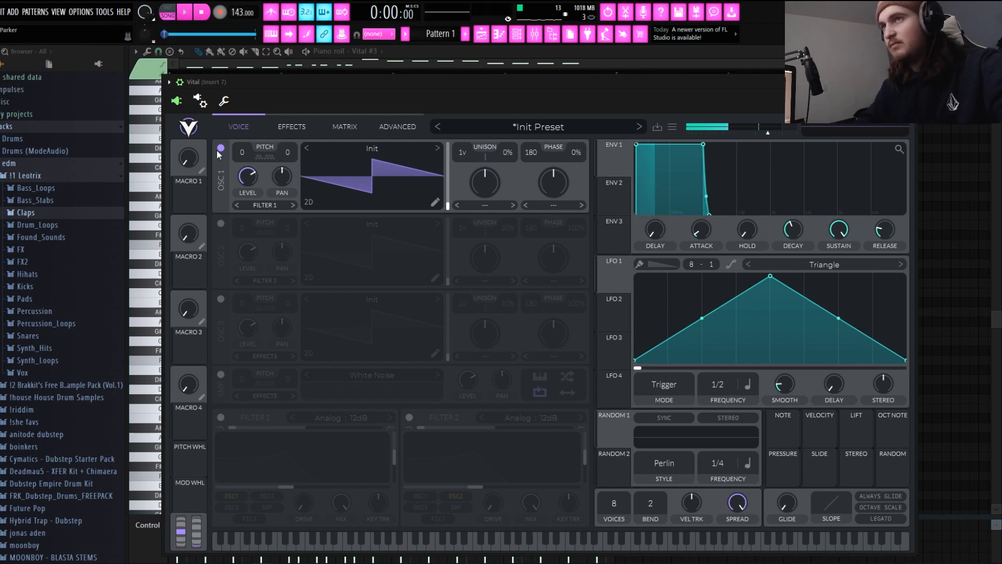
Set oscillator 1's transpose snap to the root note only, assign LFO 1 to its transposition, and start playback
left_click(256, 157)
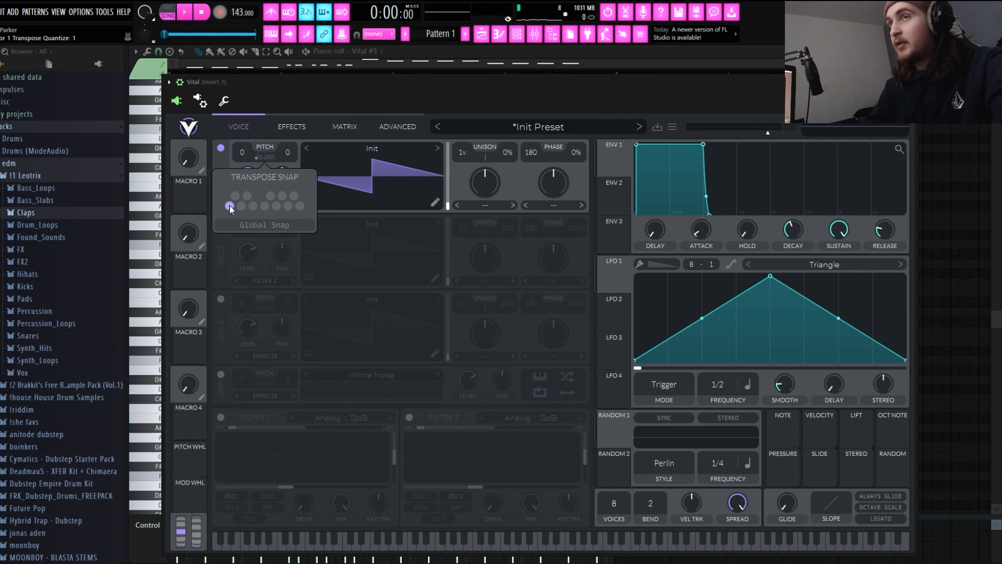
left_click(282, 129)
left_click(244, 127)
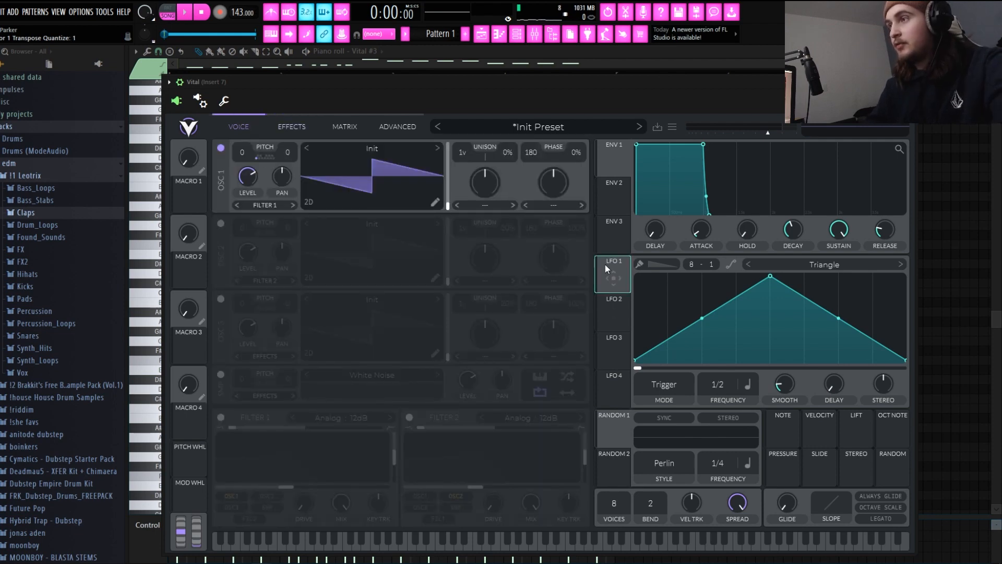
left_click_drag(621, 265, 254, 173)
left_click(184, 13)
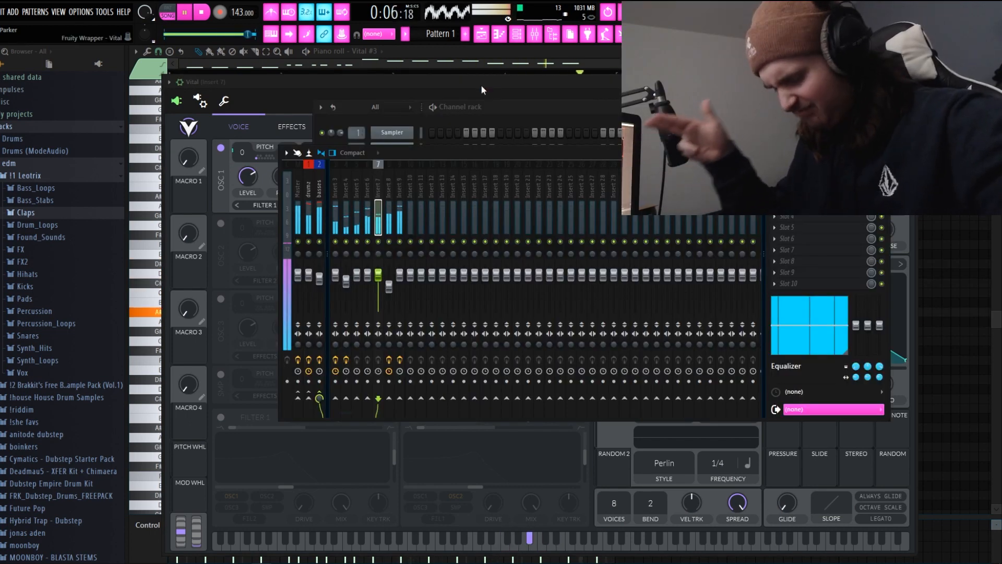
Open the piano roll of the Vital #3 channel and audition its notes from bar 3
left_click(517, 34)
key("space")
left_click(412, 244)
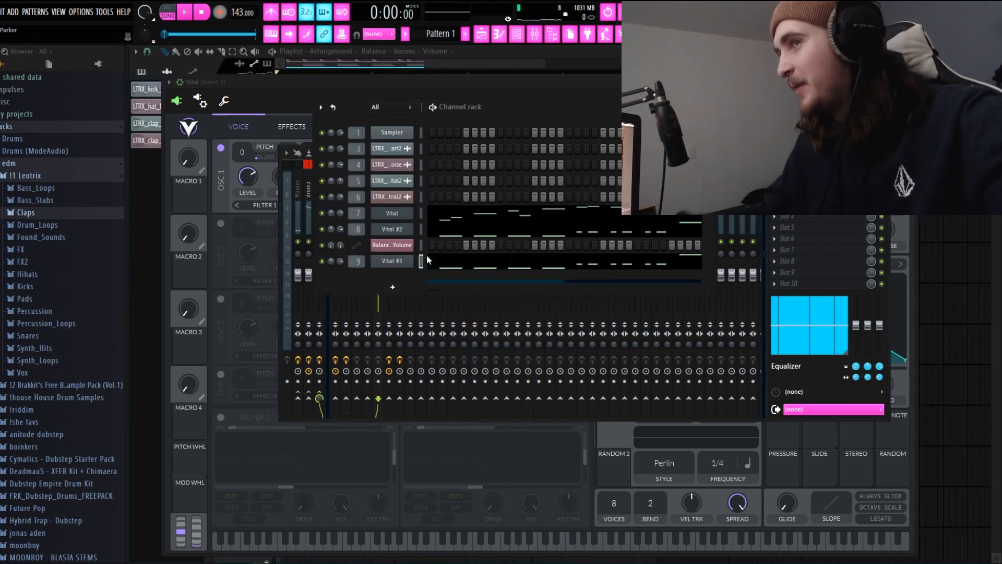
right_click(426, 255)
left_click(444, 261)
scroll(528, 325, "up", 1)
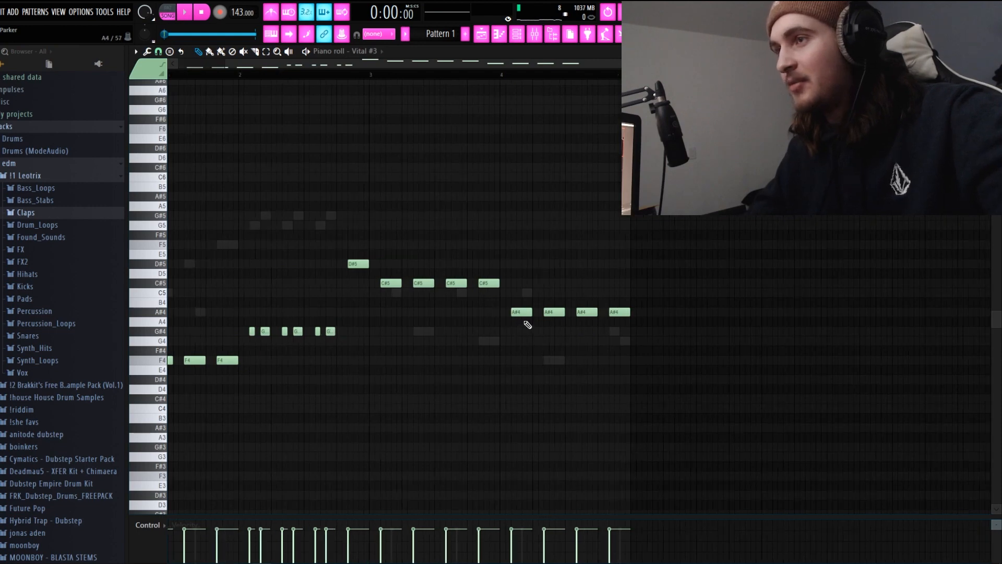
scroll(454, 219, "down", 1)
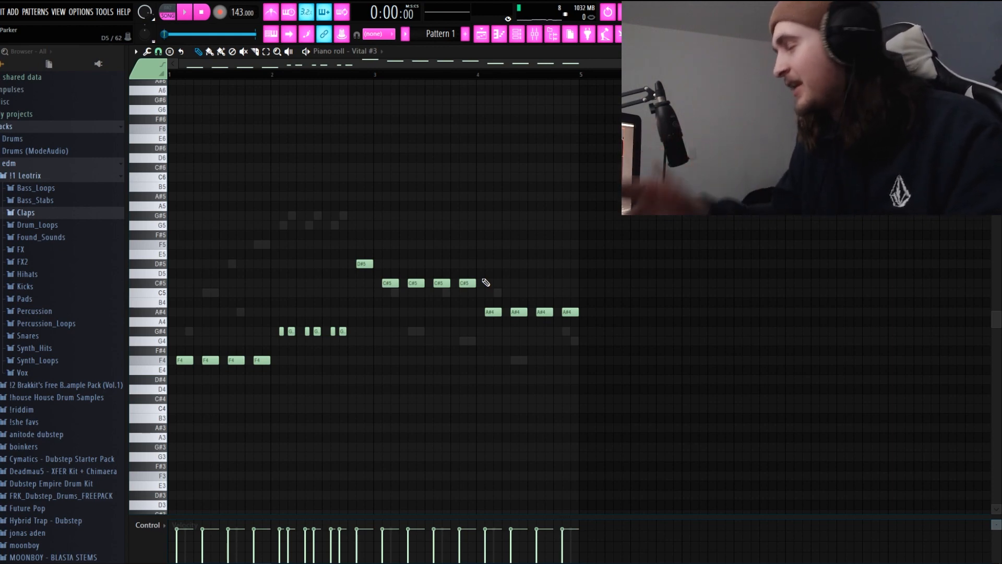
left_click(376, 75)
key("space")
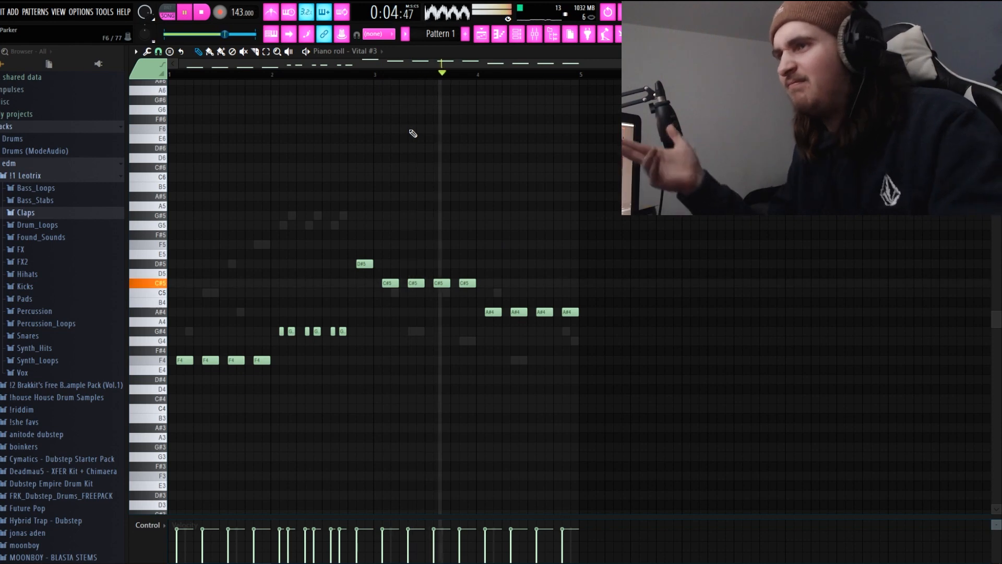
key("space")
Replace Vital #3's long A#4 notes in bar 4 with two short-note pairs on A#4, copied from the bar 2 rhythm
scroll(528, 354, "up", 3, "ctrl")
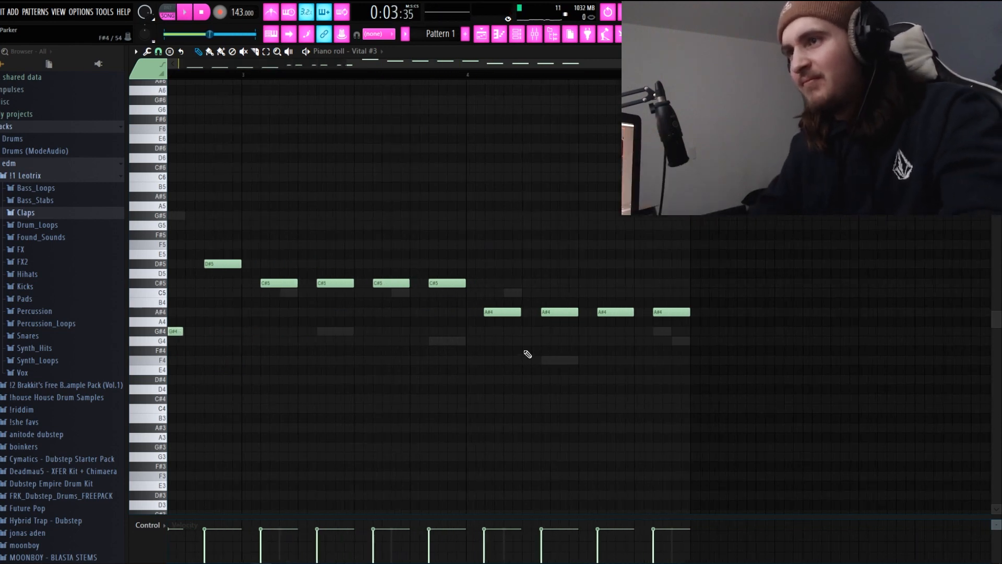
scroll(518, 312, "up", 2, "ctrl")
scroll(587, 330, "down", 3)
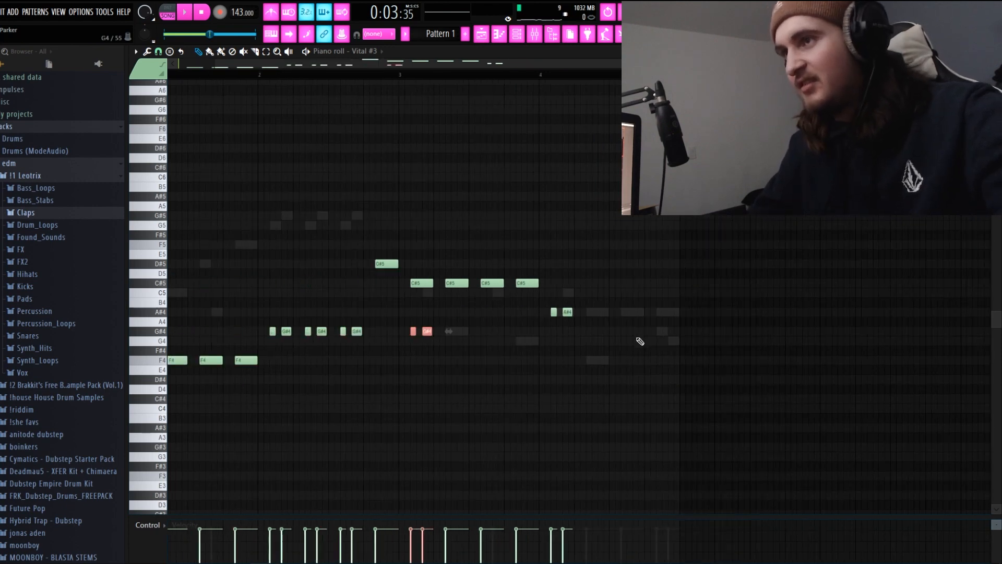
scroll(203, 335, "down", 3)
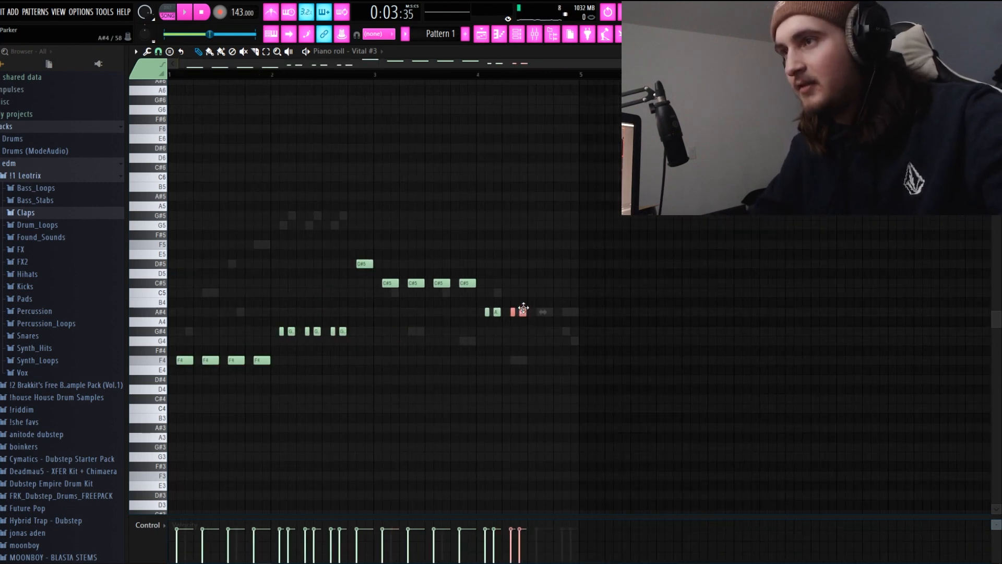
Add a third short-note pair on A#4 in bar 4, aligned to the same rhythm, and audition the bar
scroll(548, 336, "up", 1, "ctrl")
left_click_drag(562, 345, 561, 311)
key("ctrl+b")
scroll(539, 325, "up", 3)
key("space")
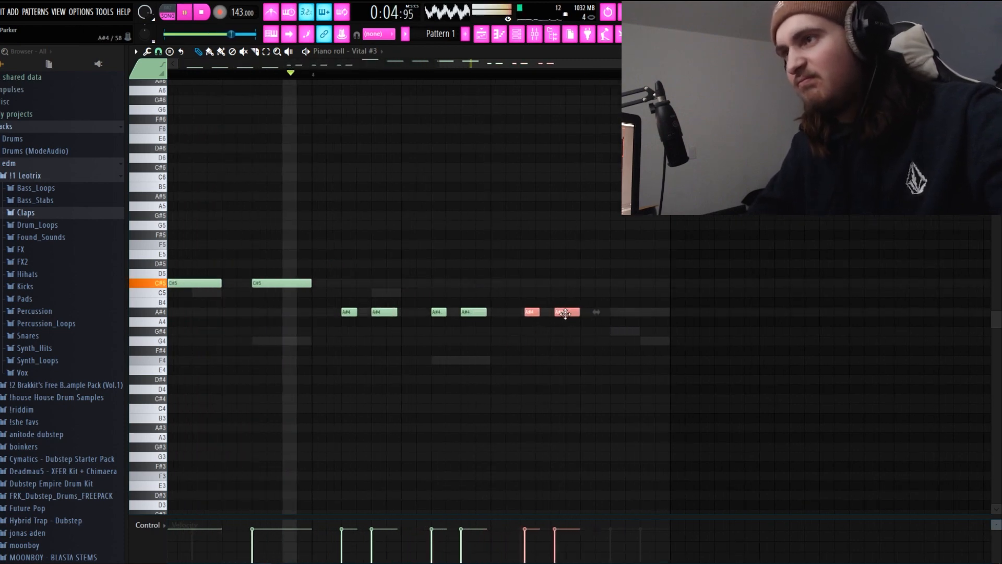
key("space")
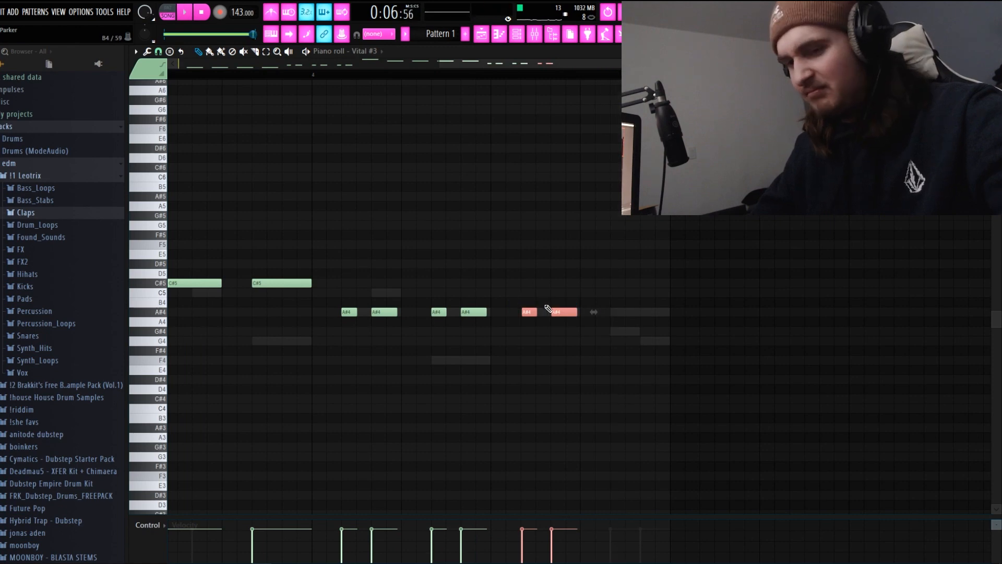
Add a fourth short-note pair at the end of bar 4 on G#4 and lower its second note to G4
left_click_drag(604, 311, 649, 338)
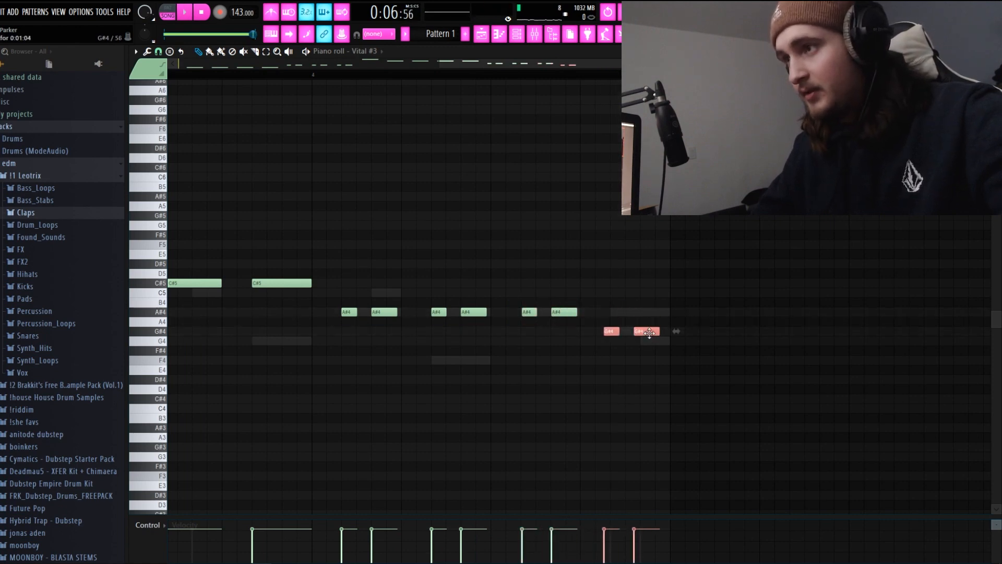
scroll(610, 339, "up", 4)
left_click(722, 352)
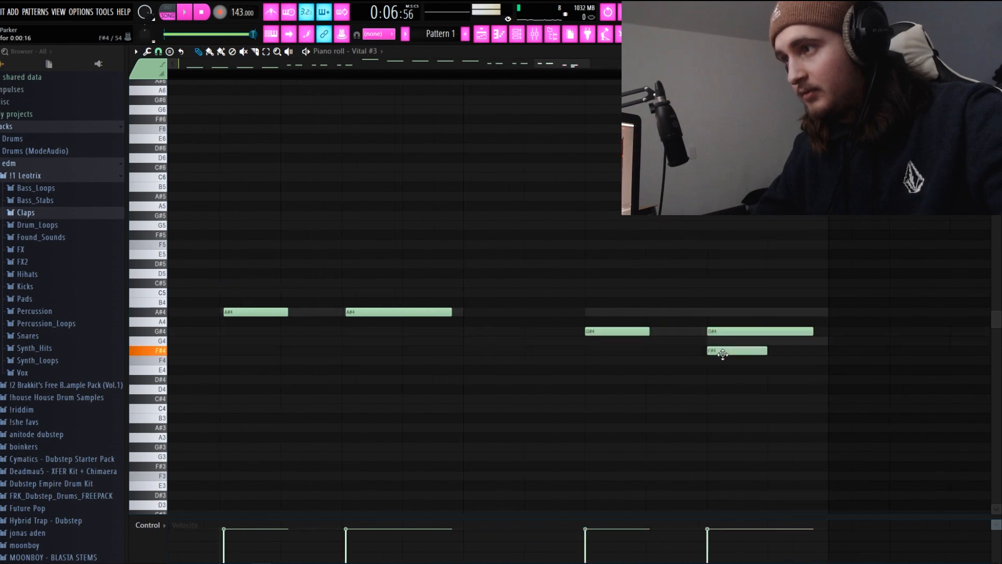
right_click(725, 352)
left_click_drag(732, 332, 734, 343)
scroll(608, 339, "down", 3)
Select and copy all the short notes in bar 4 of the Vital #3 piano roll
key("F6")
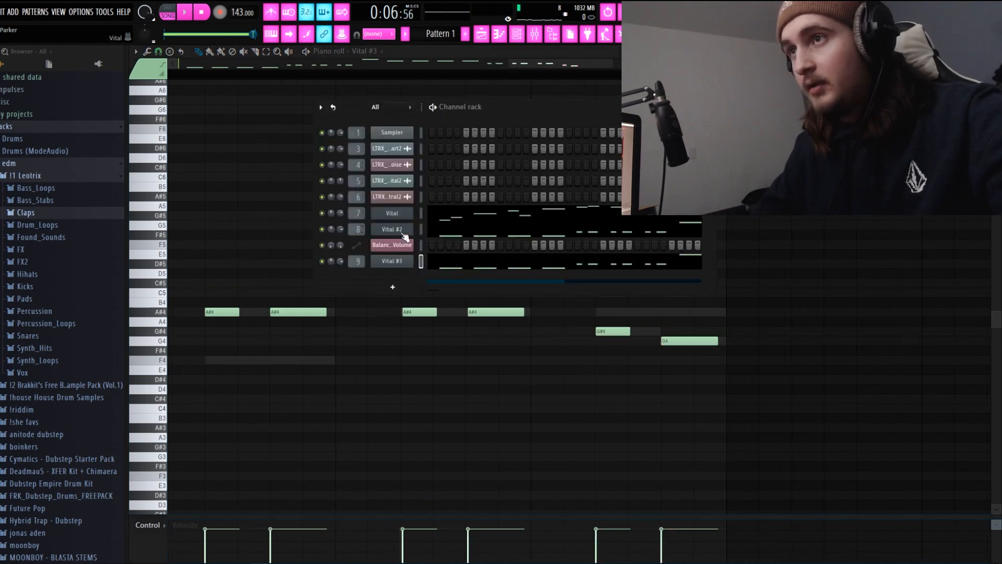
left_click(452, 229)
left_click(517, 34)
right_click(417, 257)
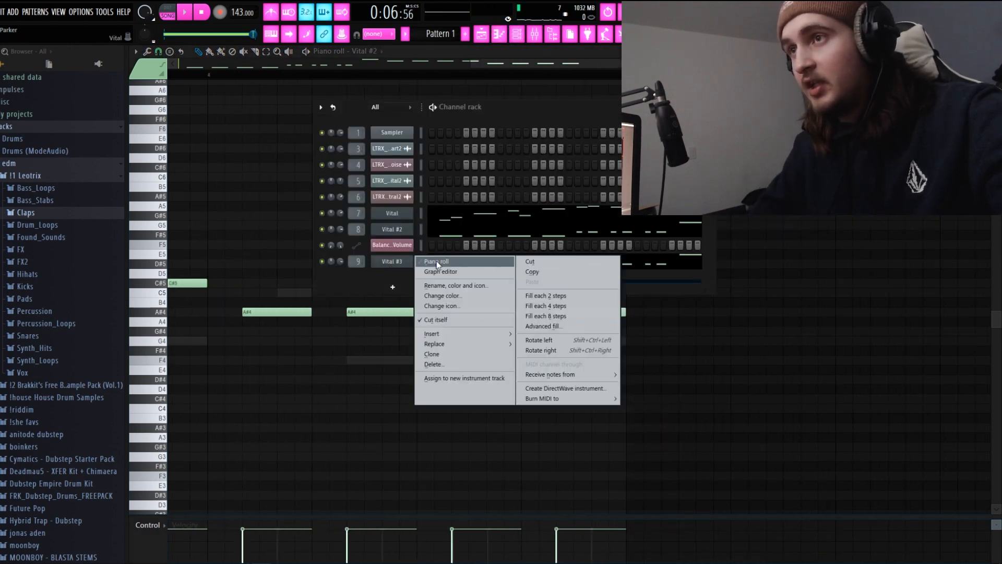
left_click(436, 262)
left_click_drag(719, 400, 252, 263)
Open the Vital #2 piano roll and delete the four long A#4 notes in bar 4
key("F6")
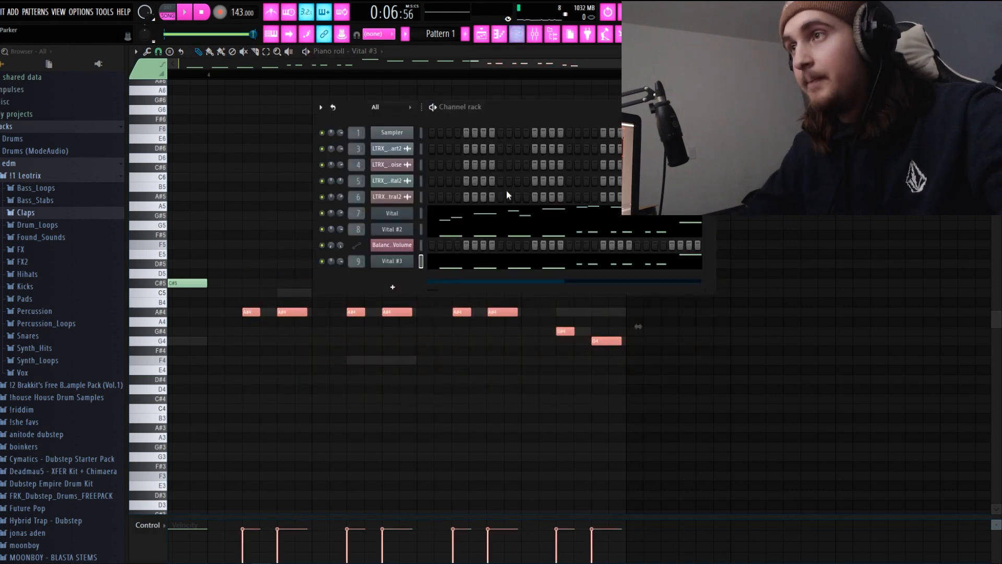
right_click(402, 228)
left_click(440, 230)
scroll(578, 310, "down", 2)
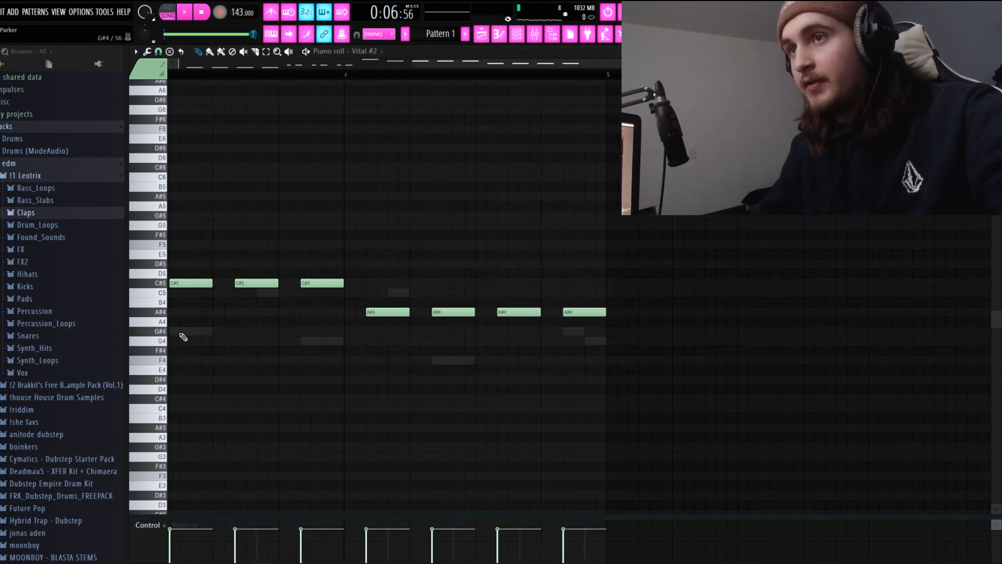
left_click(147, 285)
left_click(147, 312)
right_click(583, 314)
right_click(518, 313)
right_click(453, 313)
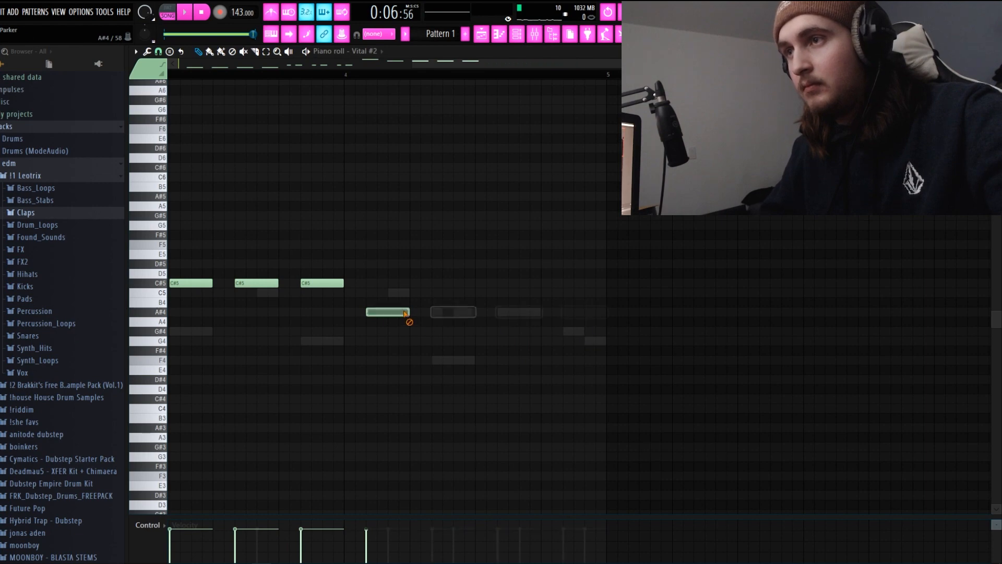
right_click(398, 313)
Paste the copied short notes into bar 4 of Vital #2, audition them, and clear the selection
key("ctrl+v")
left_click_drag(332, 342, 594, 342)
key("space")
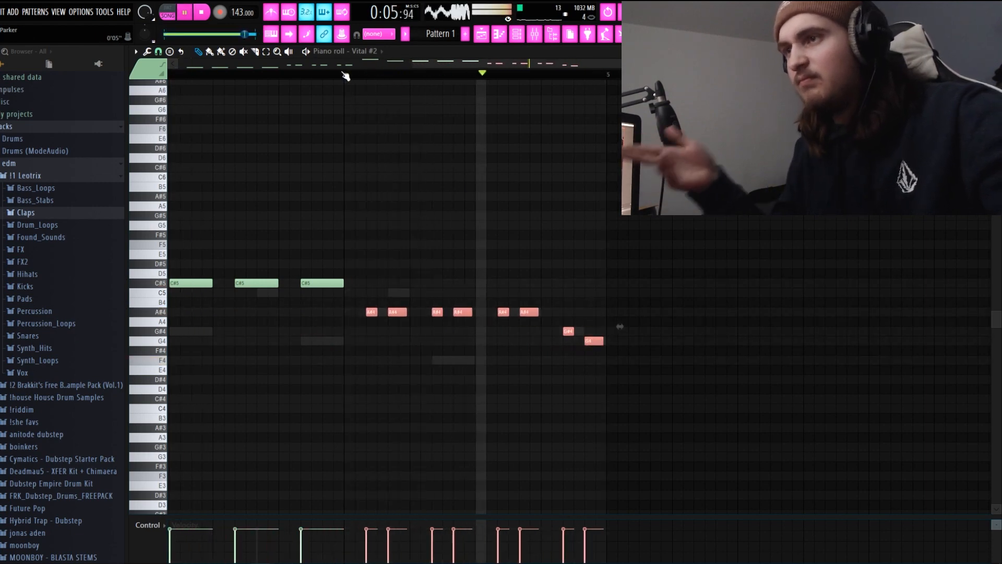
left_click(609, 148, "ctrl")
key("space")
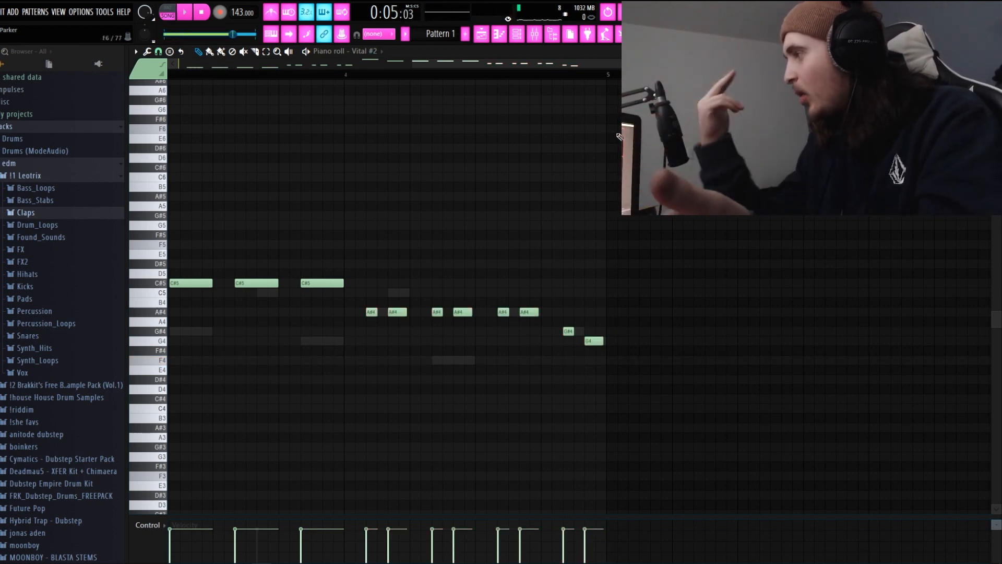
Replay the closing G#4 and G4 notes from late in bar 4
left_click(543, 78)
key("space")
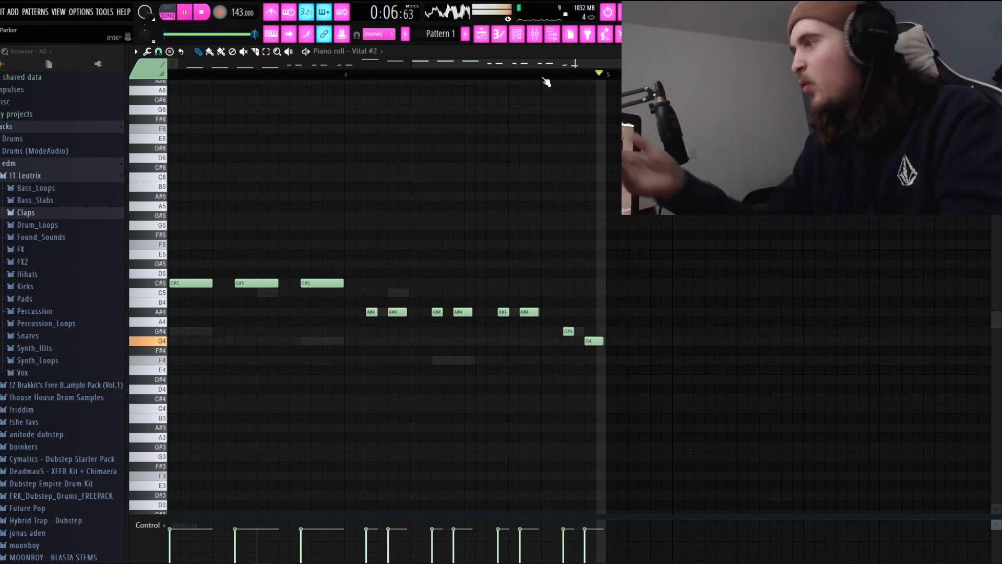
left_click(544, 78)
key("space")
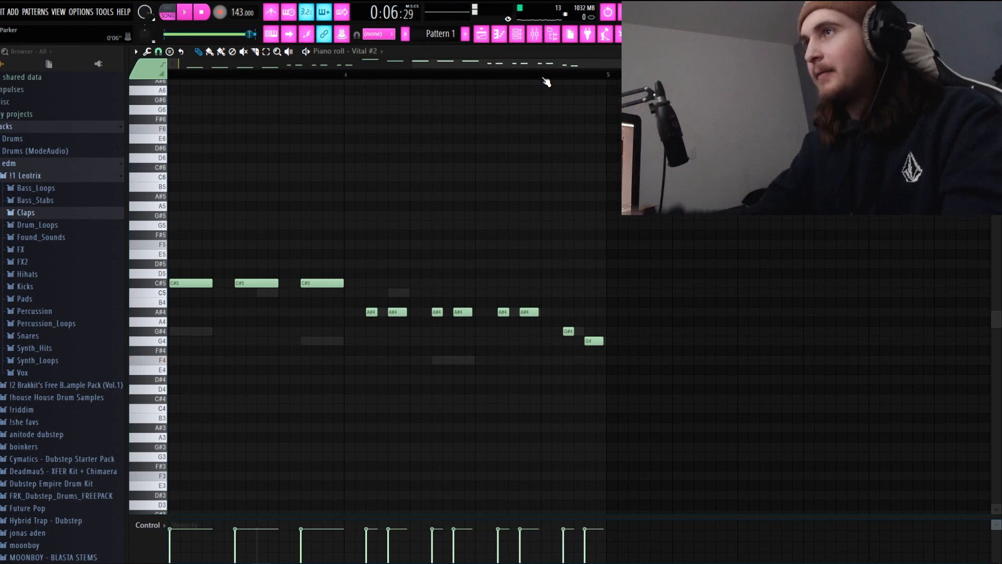
Show the playlist and play the arrangement with the drums and Pattern 1
left_click(517, 34)
left_click(481, 35)
scroll(510, 126, "down", 3)
key("space")
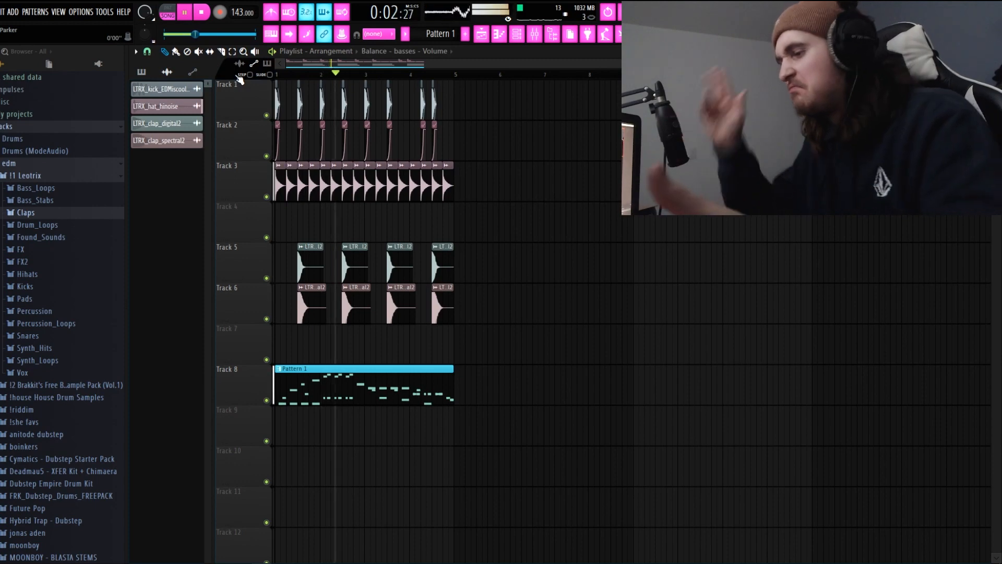
Stop the arrangement, open the Vital #3 synth, and sweep oscillator 1's Vocode spectral morph amount down during playback
key("space")
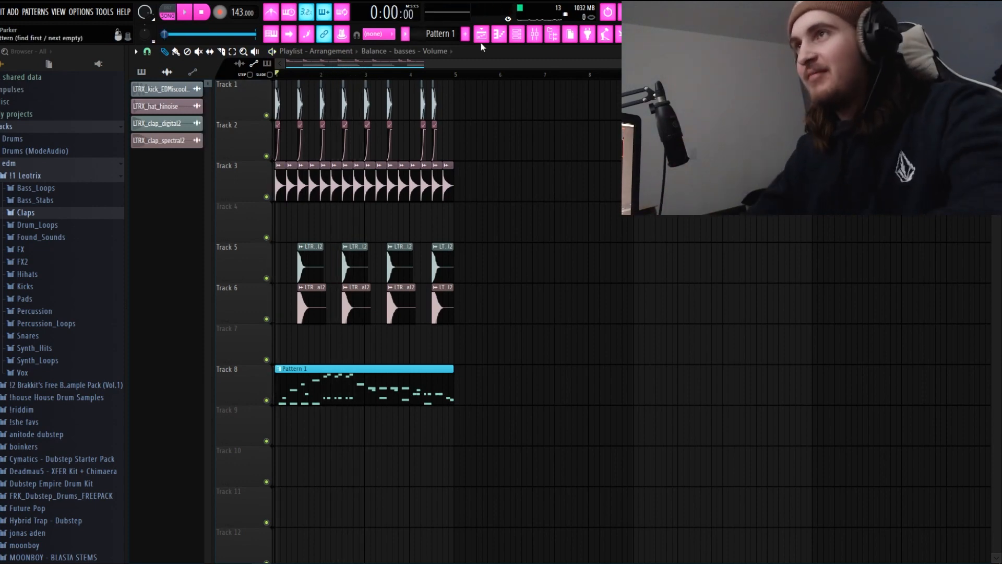
left_click(517, 34)
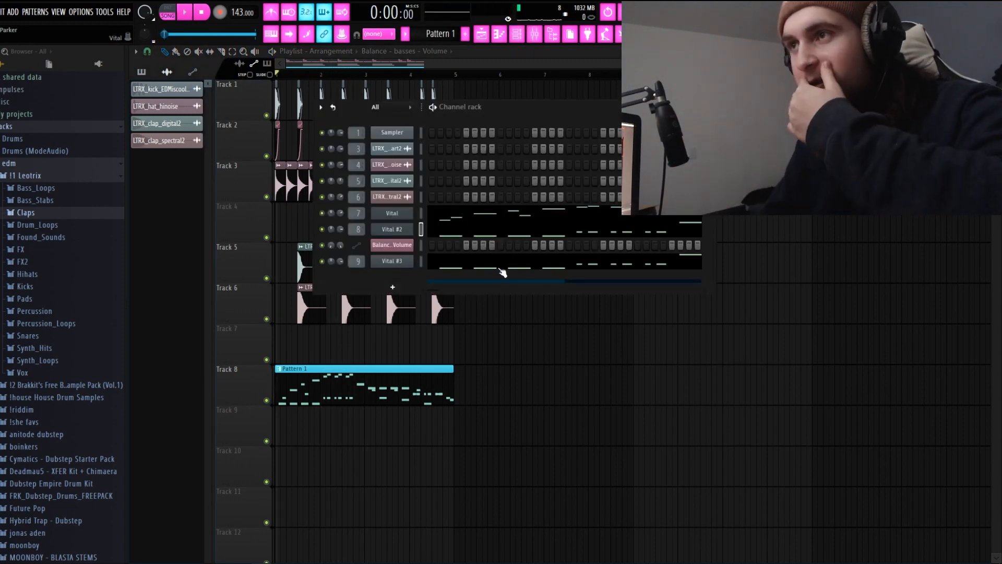
left_click(392, 261)
left_click_drag(486, 98, 486, 88)
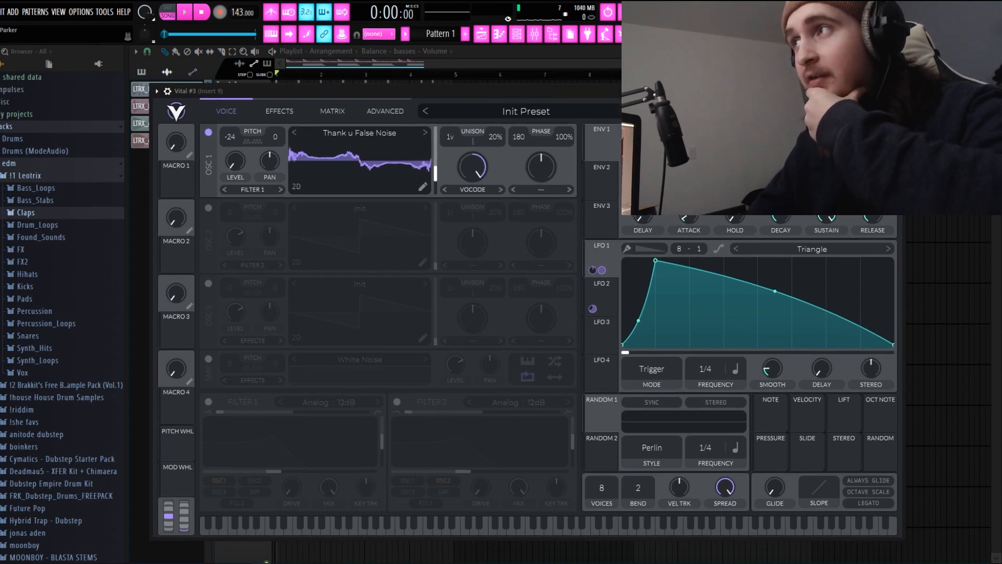
key("space")
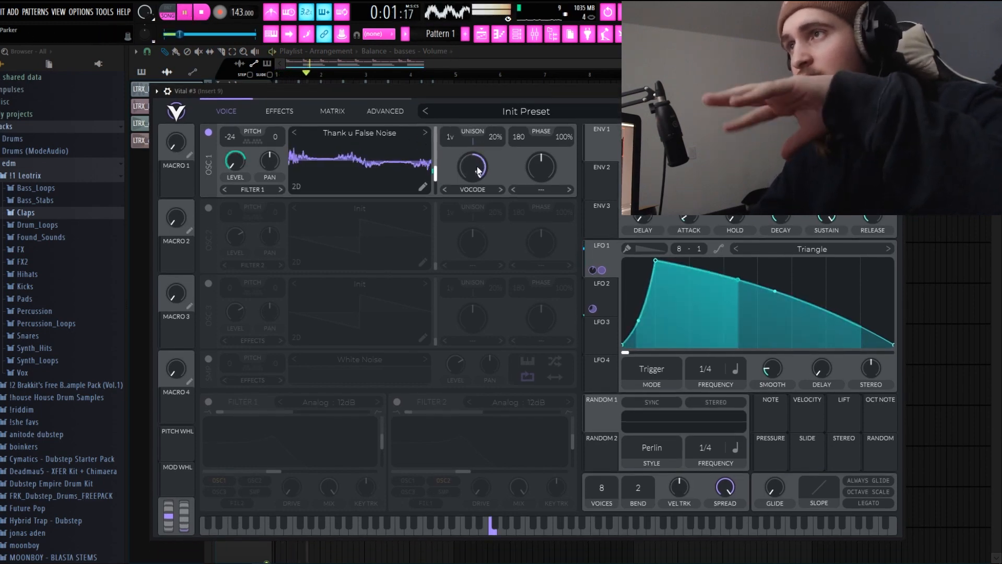
left_click_drag(472, 167, 466, 205)
key("space")
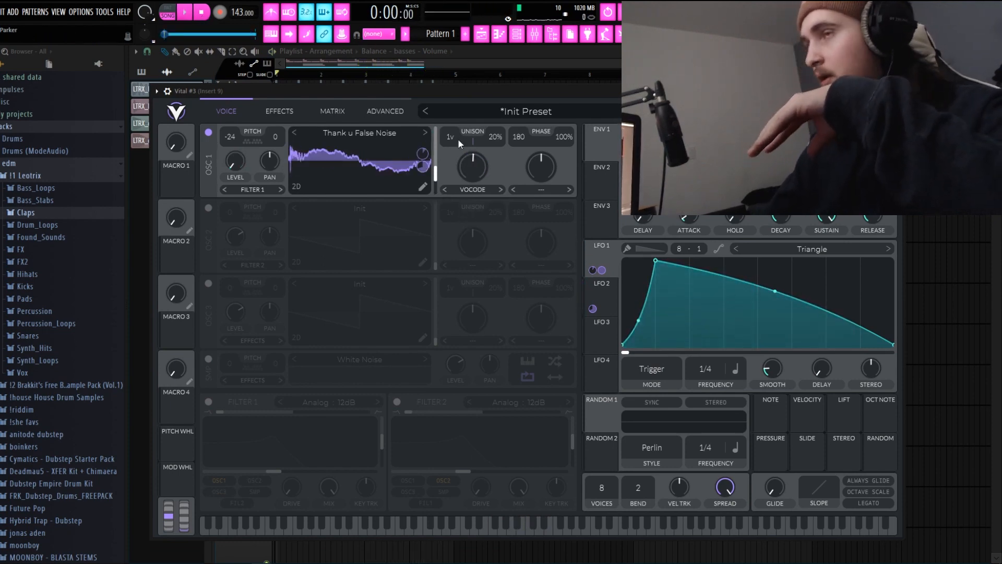
Set oscillator 1's spectral morph to 56% and create an automation clip for this last tweaked parameter
scroll(471, 165, "up", 5)
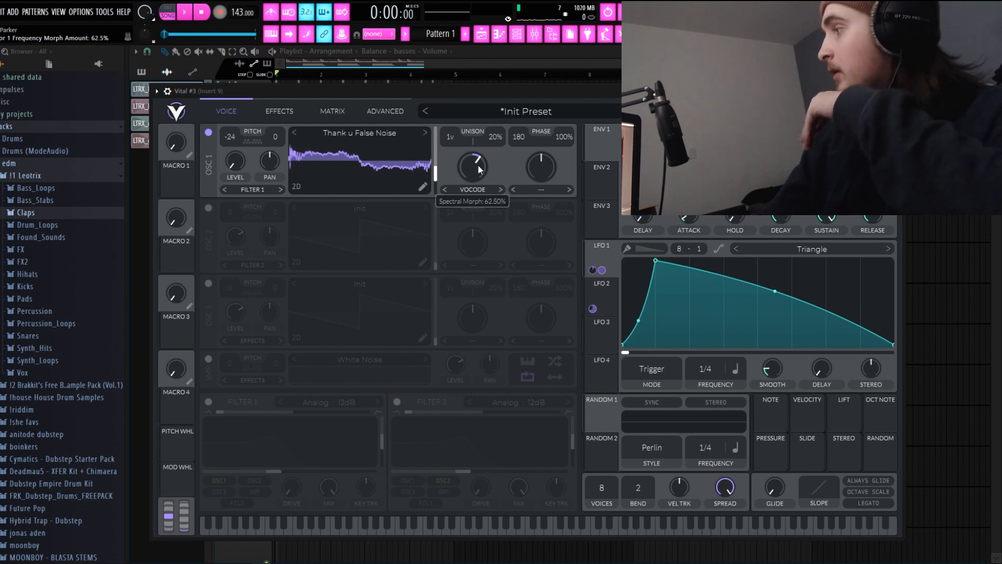
scroll(473, 167, "down", 3)
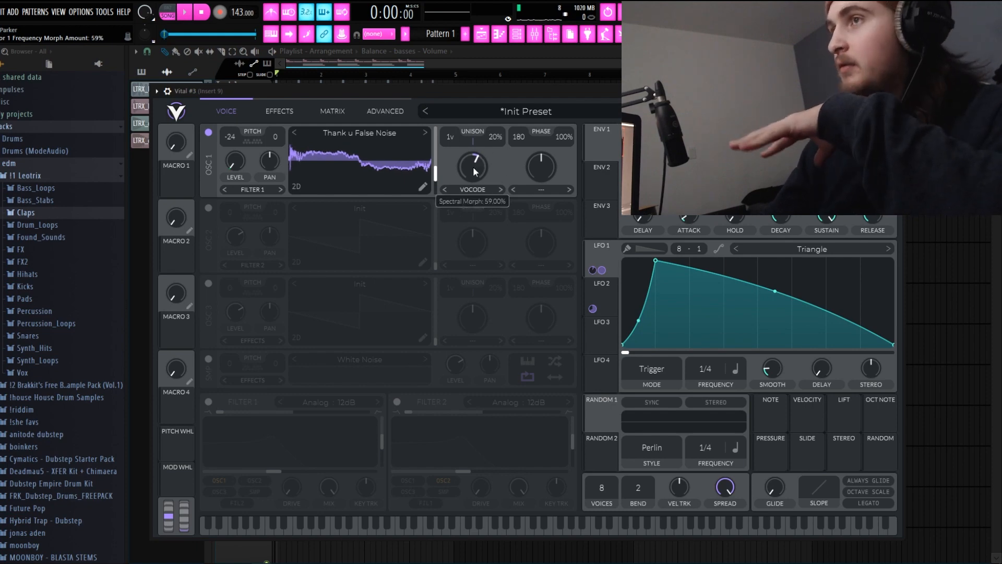
right_click(472, 164)
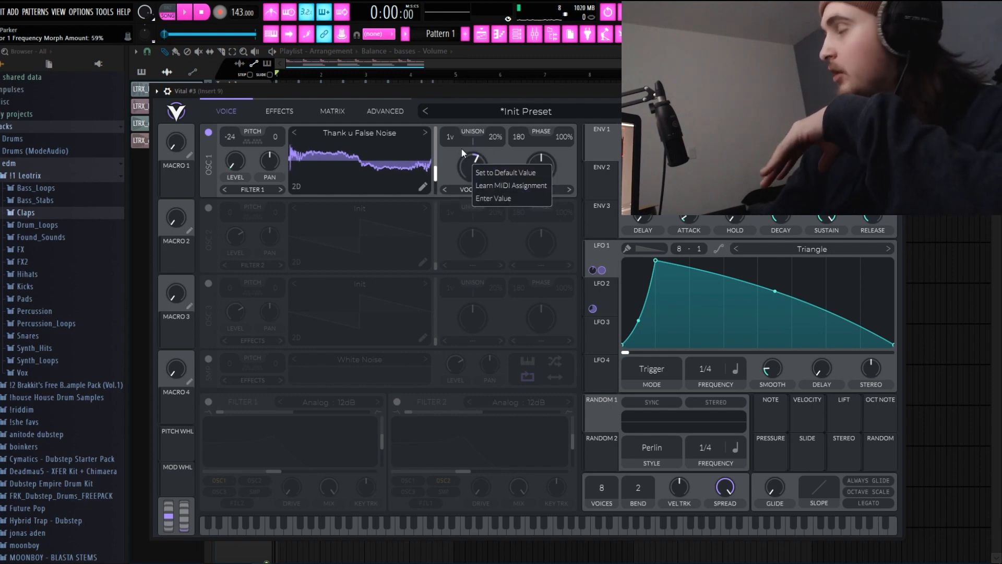
left_click(495, 152)
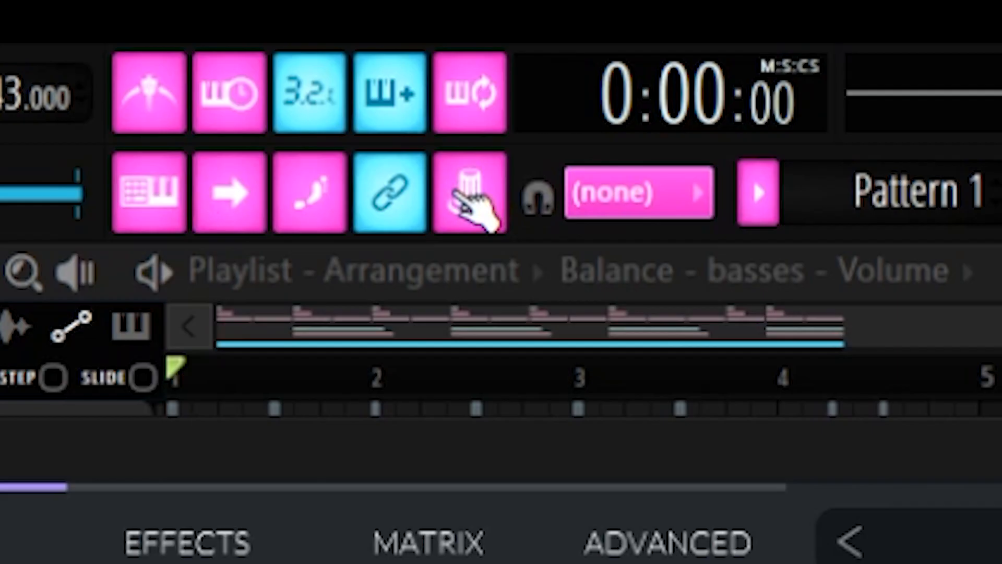
left_click(469, 199)
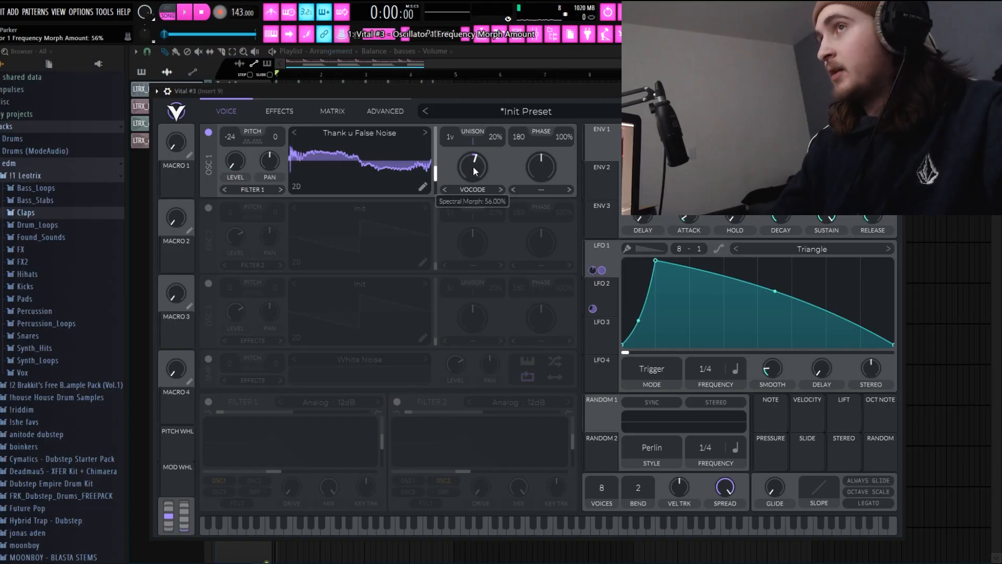
right_click(341, 34)
left_click(380, 88)
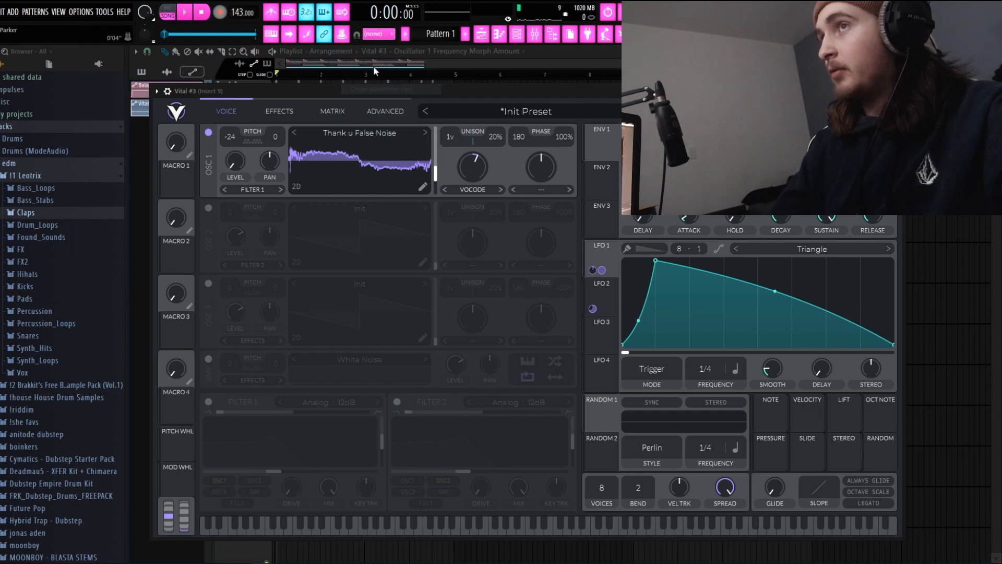
Add a point at beat 3 of bar 1 in the frequency morph automation clip, raise it near maximum, and audition it
scroll(359, 223, "up", 4)
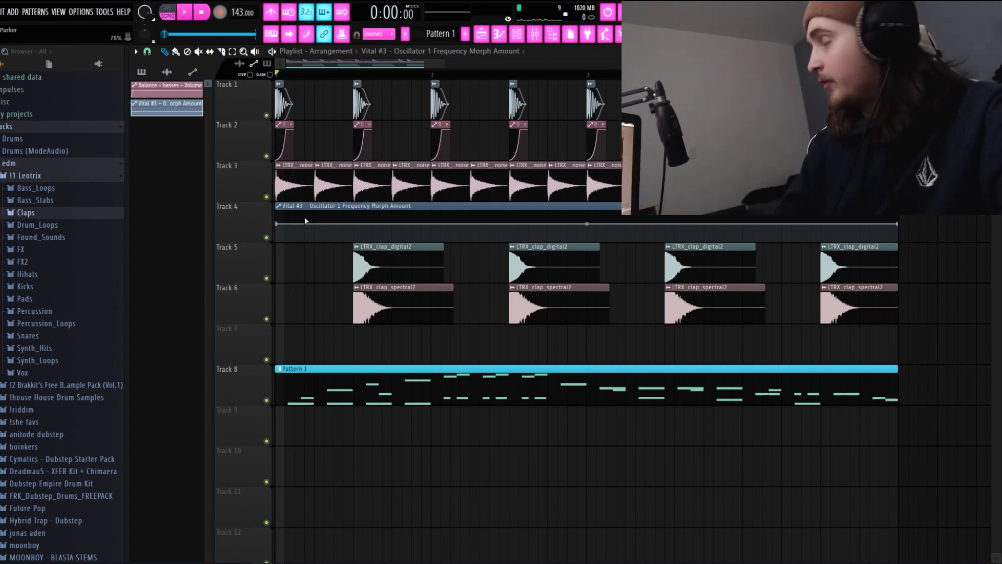
right_click(353, 218)
left_click_drag(353, 218, 353, 209)
key("space")
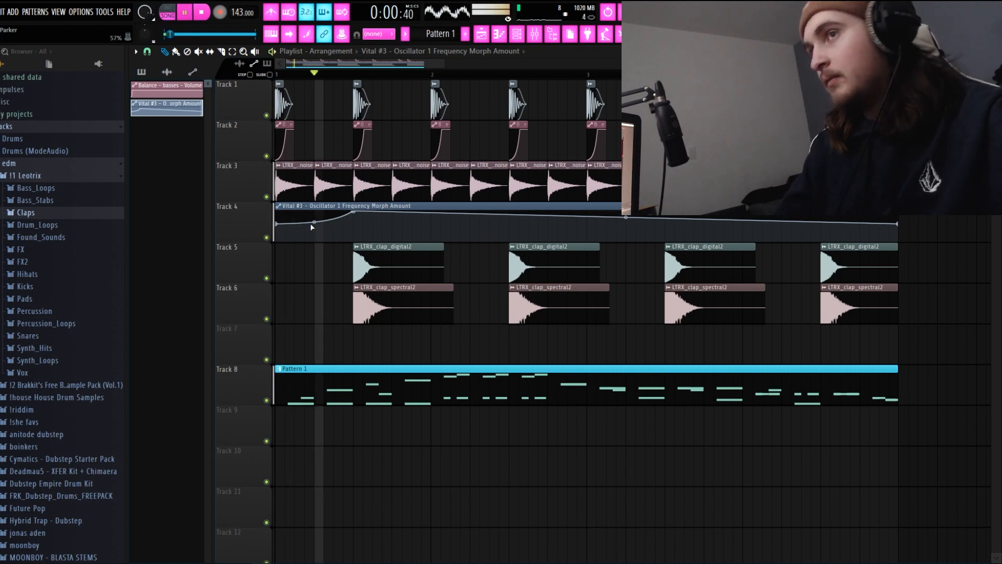
key("space")
key("space")
right_click(315, 222)
key("space")
Shape the morph automation to start high, curve down to near zero at bar 2, and stay low until bar 2 beat 4
left_click_drag(276, 224, 275, 205)
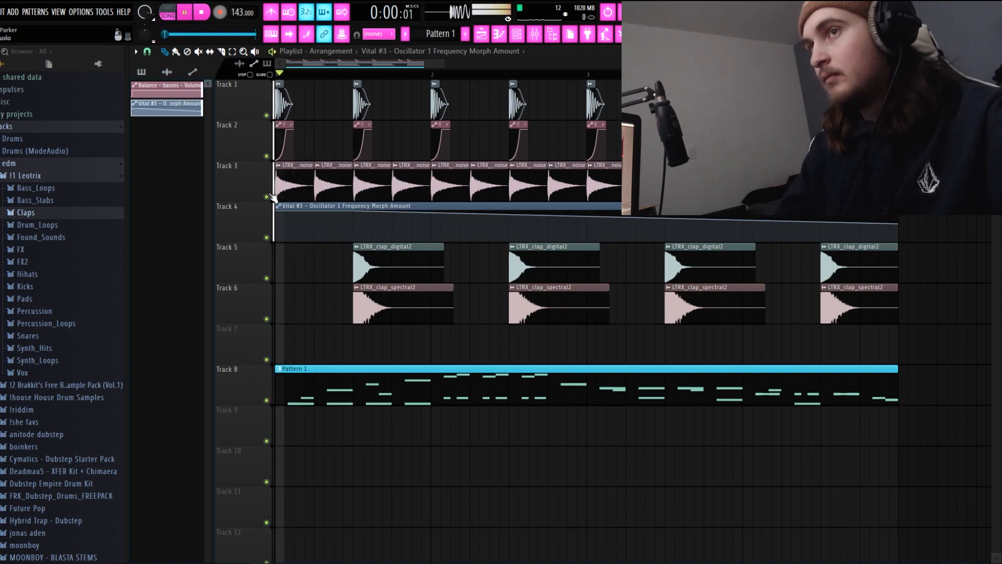
key("space")
key("space")
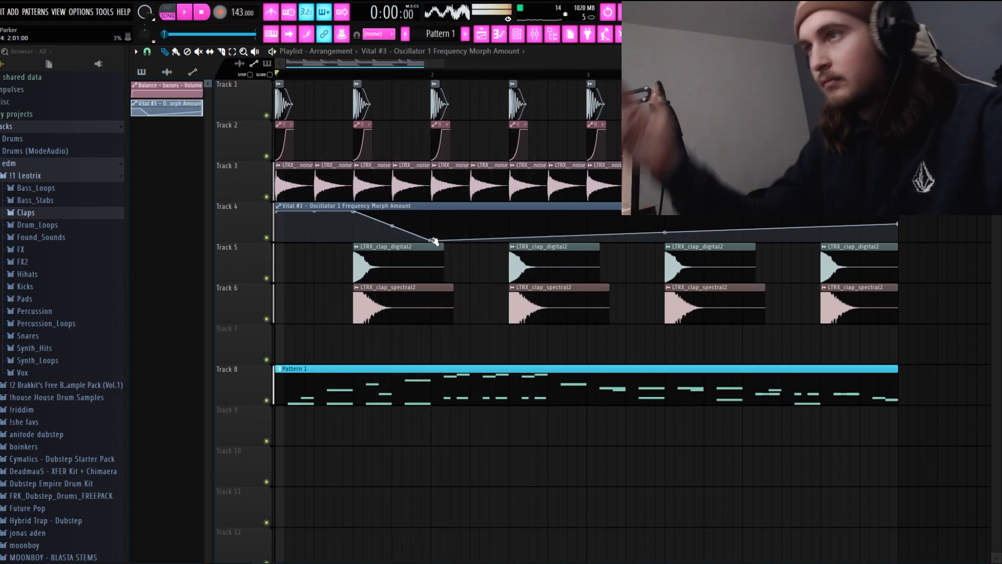
left_click(548, 240)
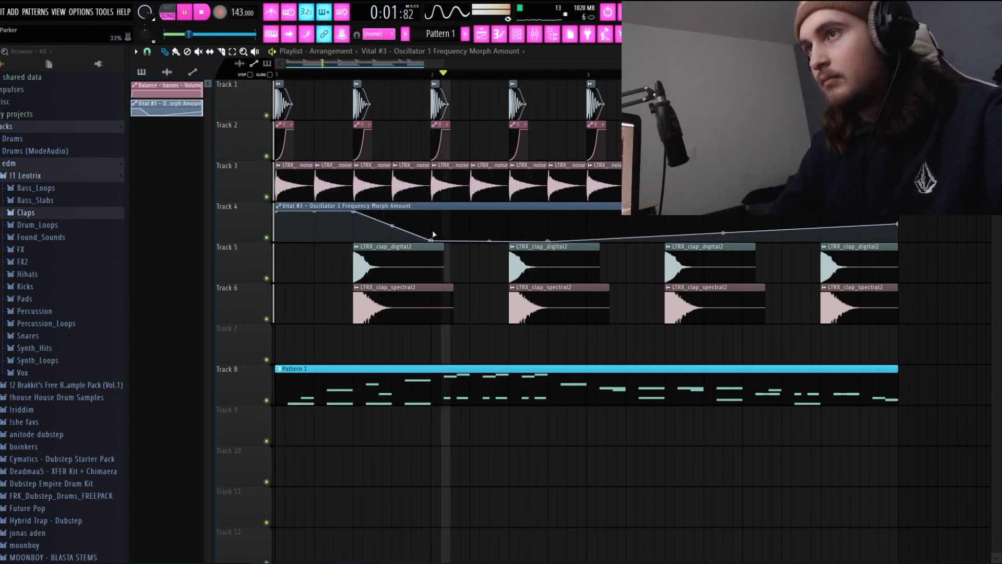
left_click_drag(392, 225, 392, 214)
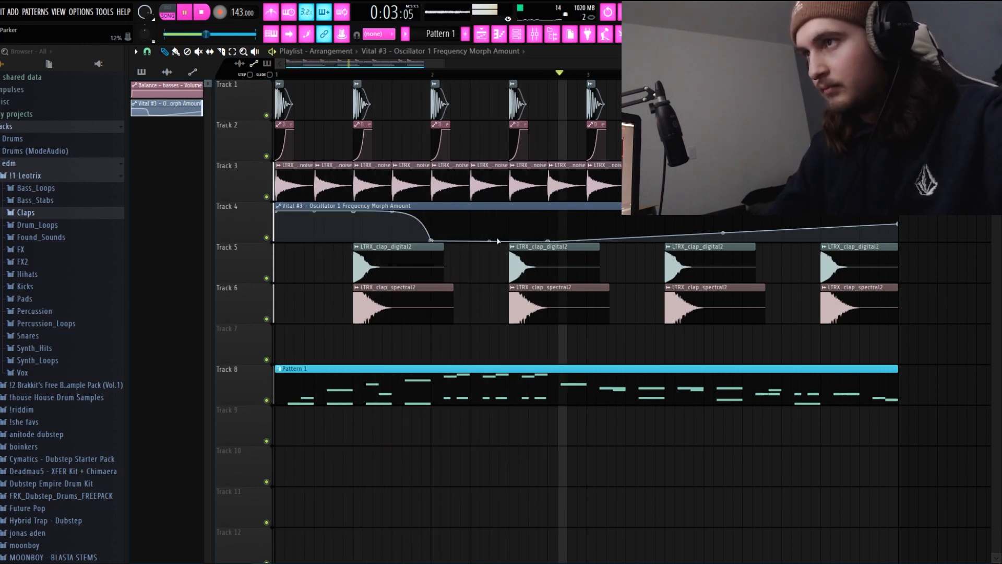
Add a partial upward jump at bar 2 beat 4 of the morph automation and curve it up to near maximum at bar 3
right_click(552, 216)
left_click_drag(553, 216, 586, 210)
right_click(586, 220)
Try adding a point at bar 4 of the morph automation and dropping it to zero
right_click(742, 211)
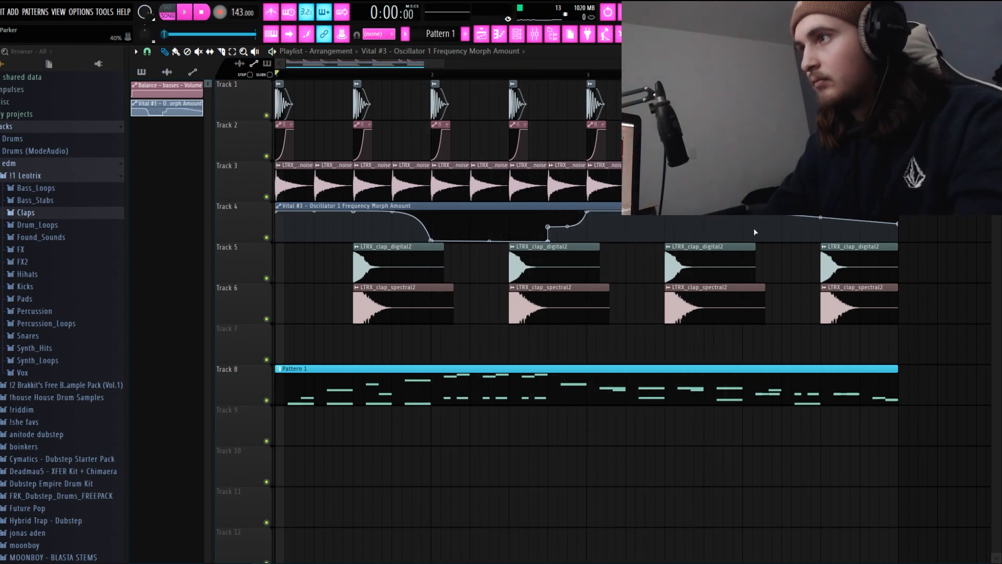
right_click(742, 217)
left_click_drag(742, 217, 743, 242)
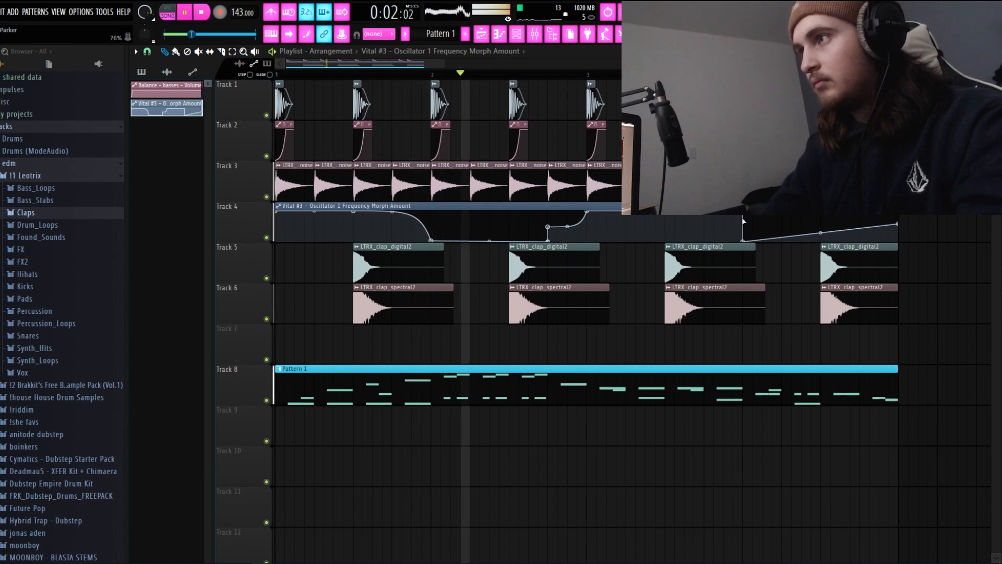
right_click(743, 219)
left_click(753, 230)
Slice the morph automation clip at bar 3 and delete its second half
key("c")
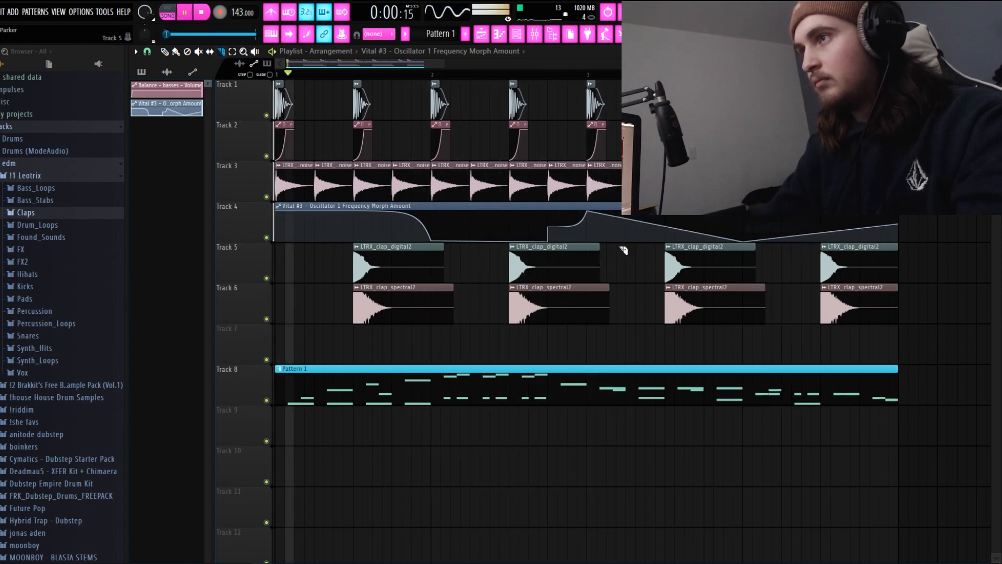
left_click_drag(589, 247, 591, 205)
key("p")
right_click(625, 208)
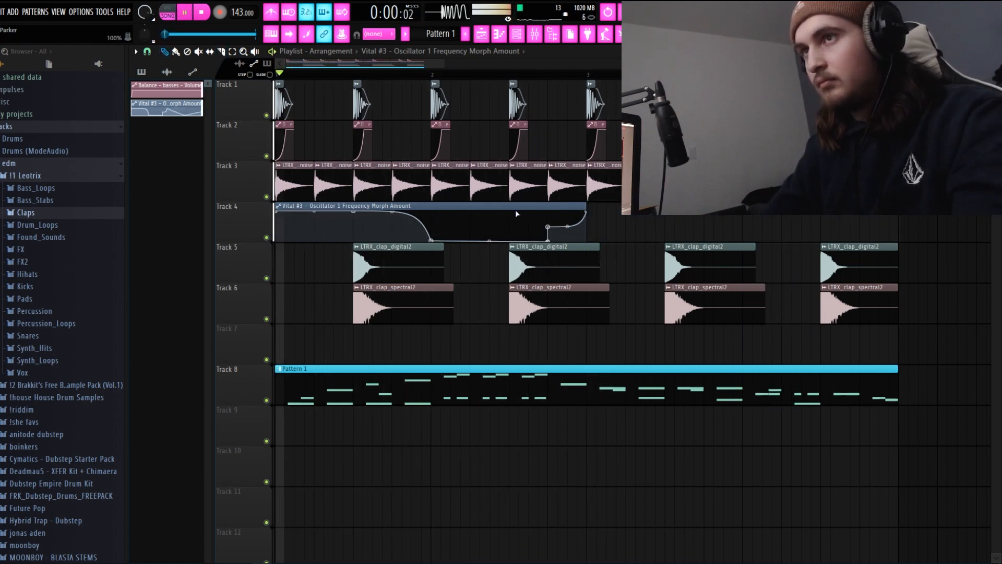
Lower the morph automation's start point to zero, audition it, and duplicate the clip into bars 3 and 4
key("space")
left_click_drag(276, 211, 275, 241)
key("space")
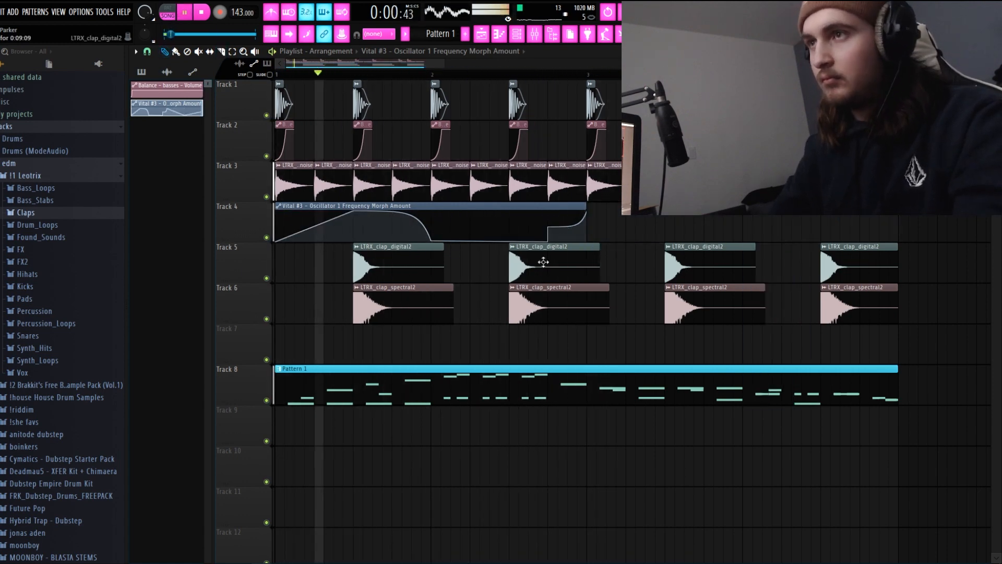
key("ctrl+b")
Audition a lower bar 1 beat 3 point in the morph automation, and raise both that point and the start point near maximum
key("space")
left_click_drag(354, 211, 353, 226)
key("space")
key("space")
left_click_drag(275, 241, 261, 188)
key("space")
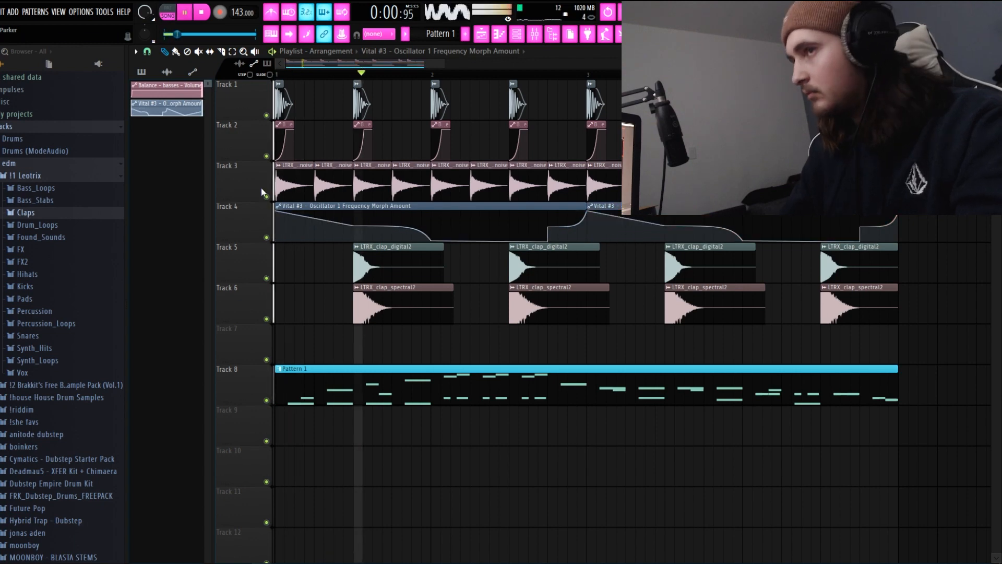
key("space")
left_click_drag(353, 226, 353, 210)
key("space")
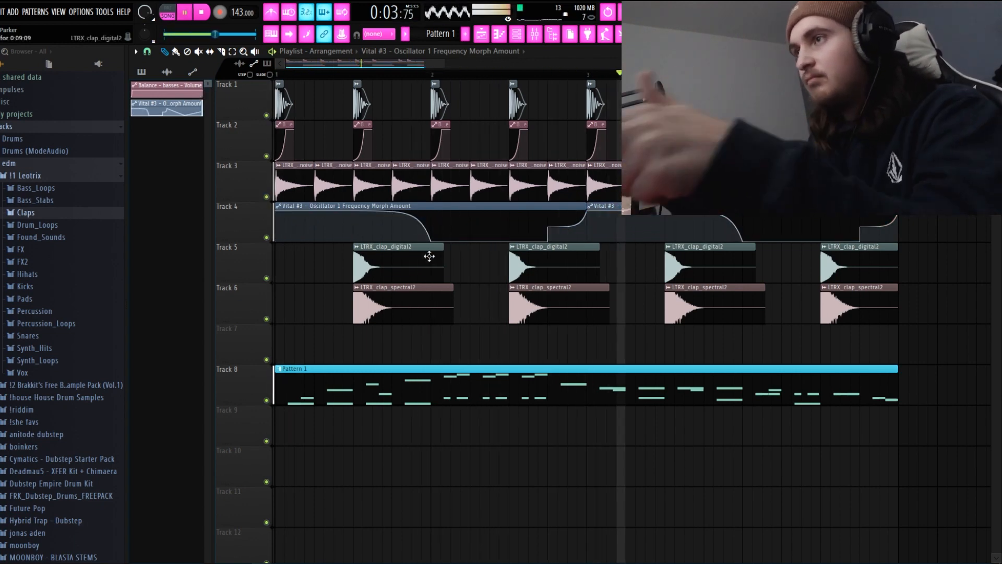
Stop playback and load a Fruity Limiter on mixer Insert 9
key("space")
key("F9")
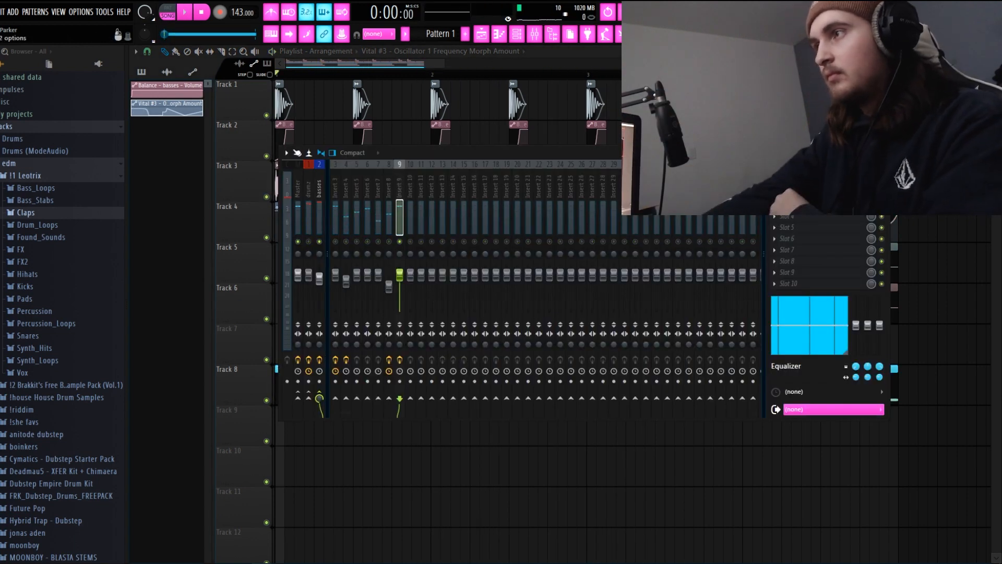
left_click(774, 193)
left_click(495, 502)
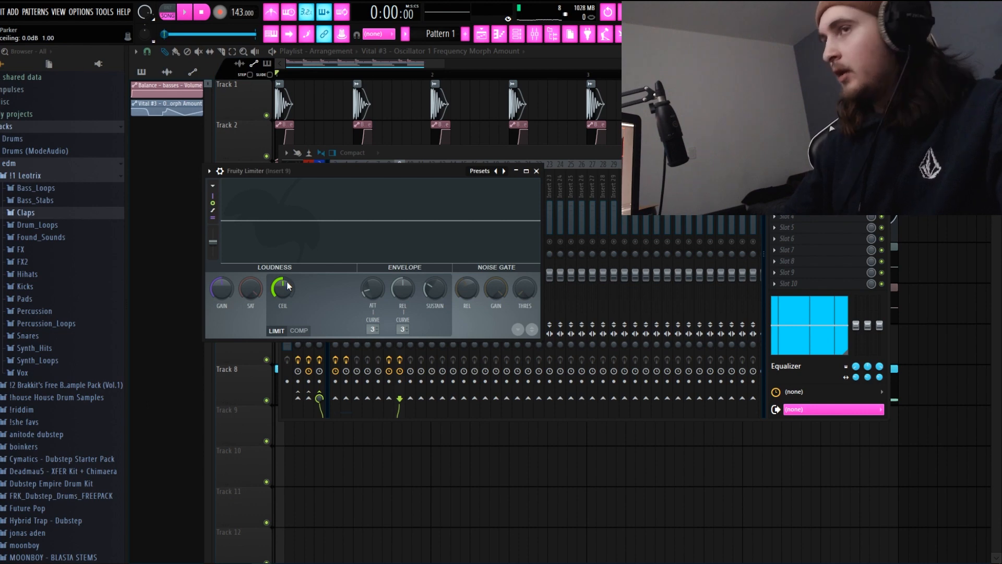
Lower the Fruity Limiter's ceiling to -5.6 dB while auditioning Insert 9, and close the plugin
key("space")
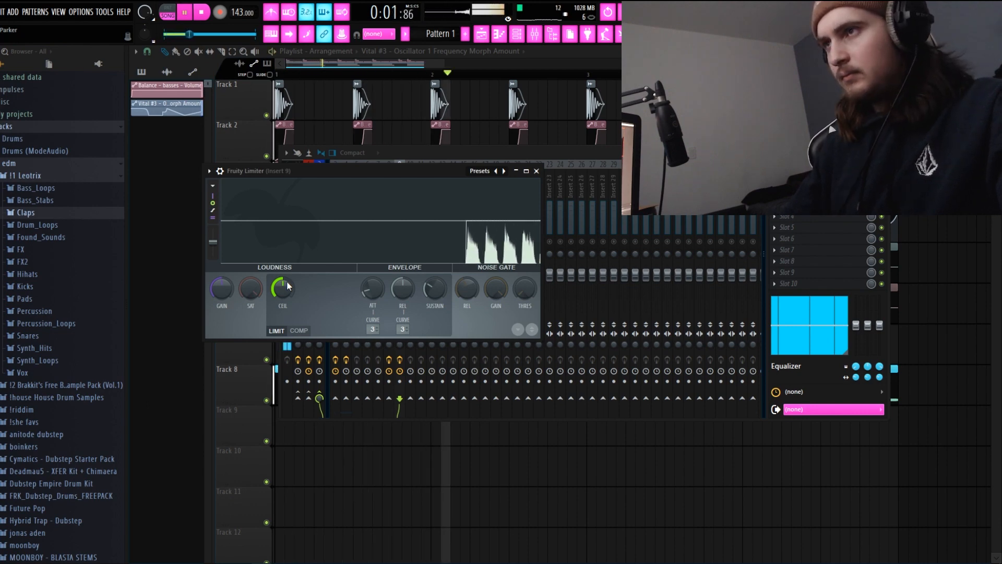
key("space")
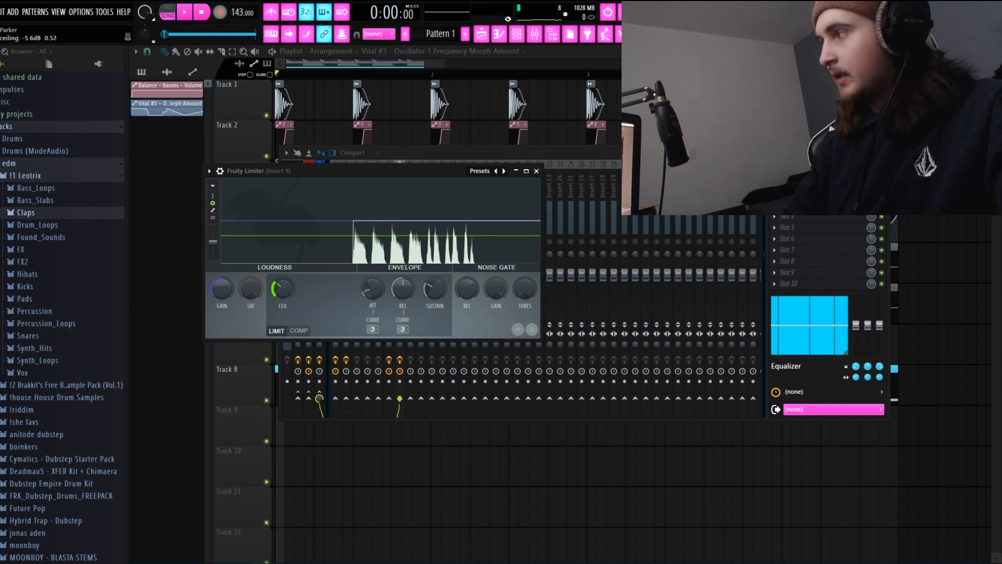
key("space")
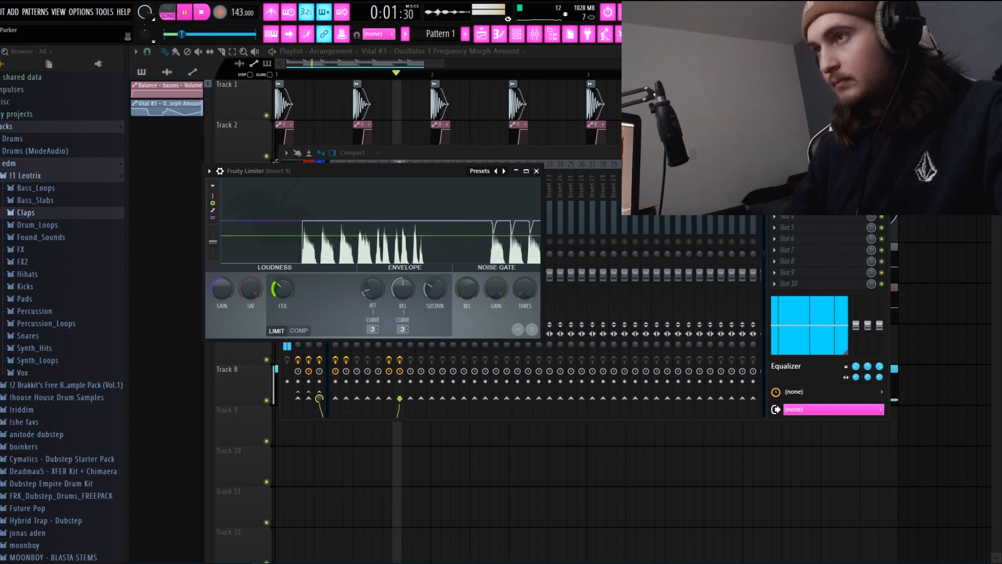
left_click(536, 171)
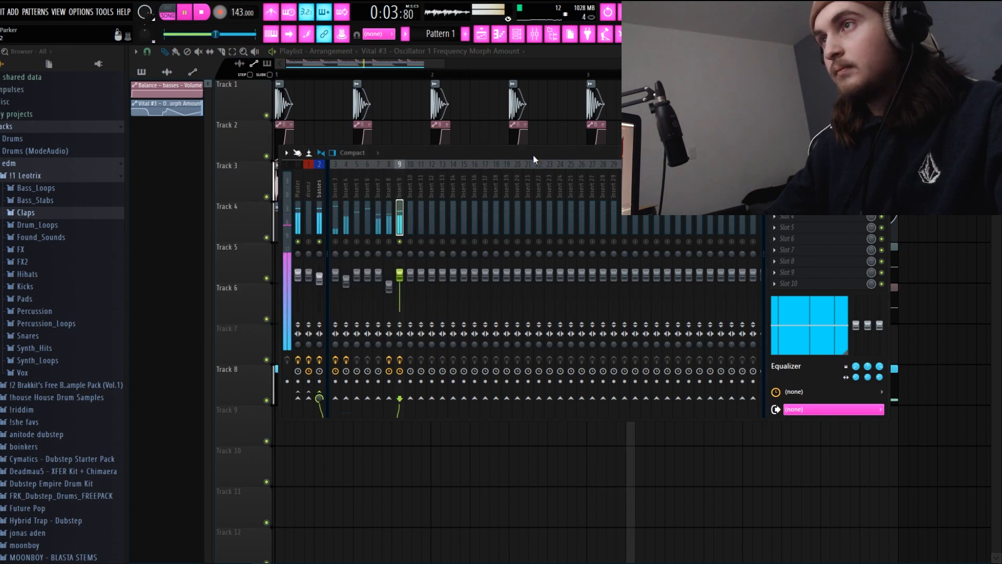
Select mixer Insert 8, turn off the solo so all tracks sound, and play the full mix before stopping
left_click(389, 286)
right_click(383, 243)
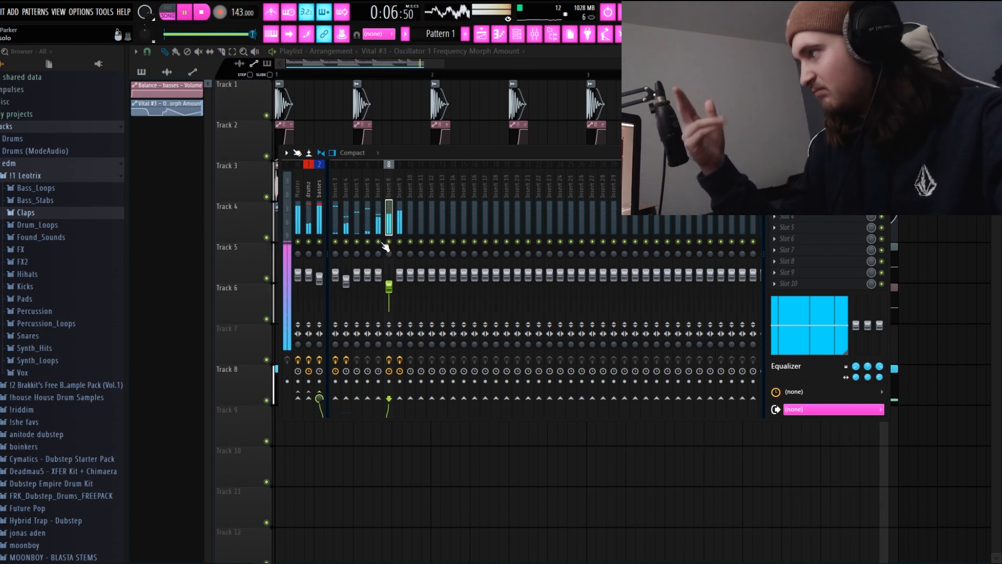
key("space")
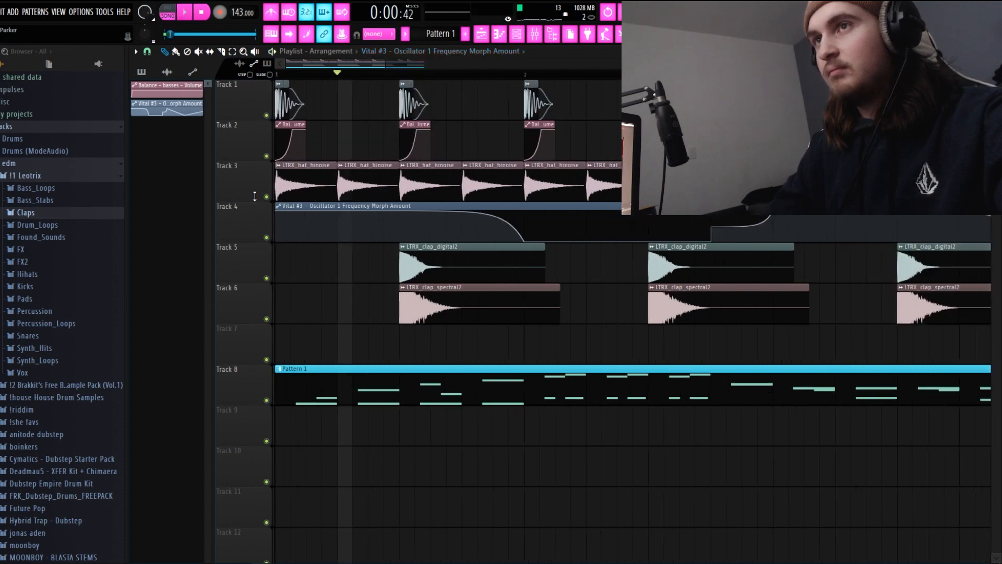
Reshape the morph automation to rise from zero at the start to near maximum half a beat into bar 1, and play it
scroll(255, 196, "up", 1)
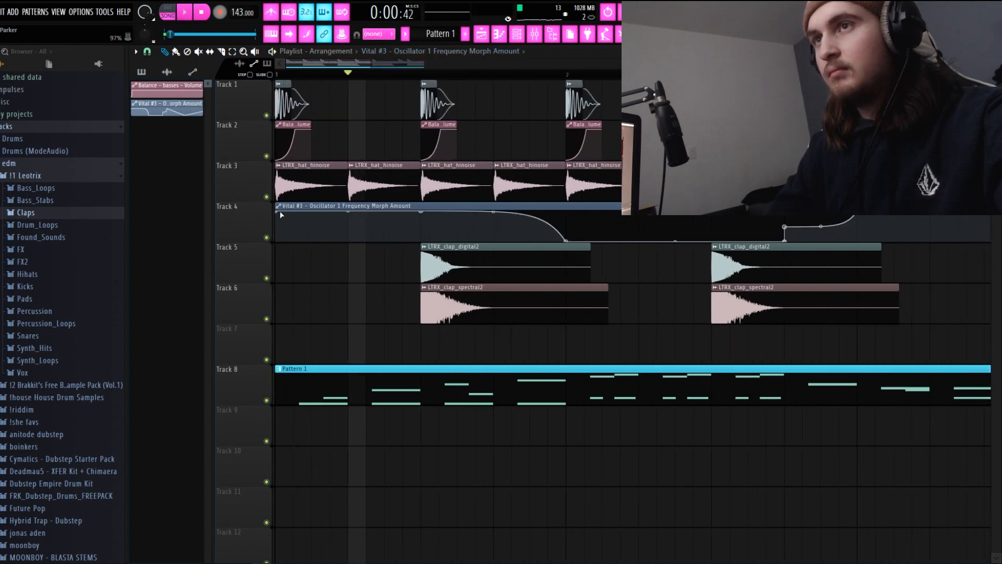
left_click_drag(421, 212, 311, 211)
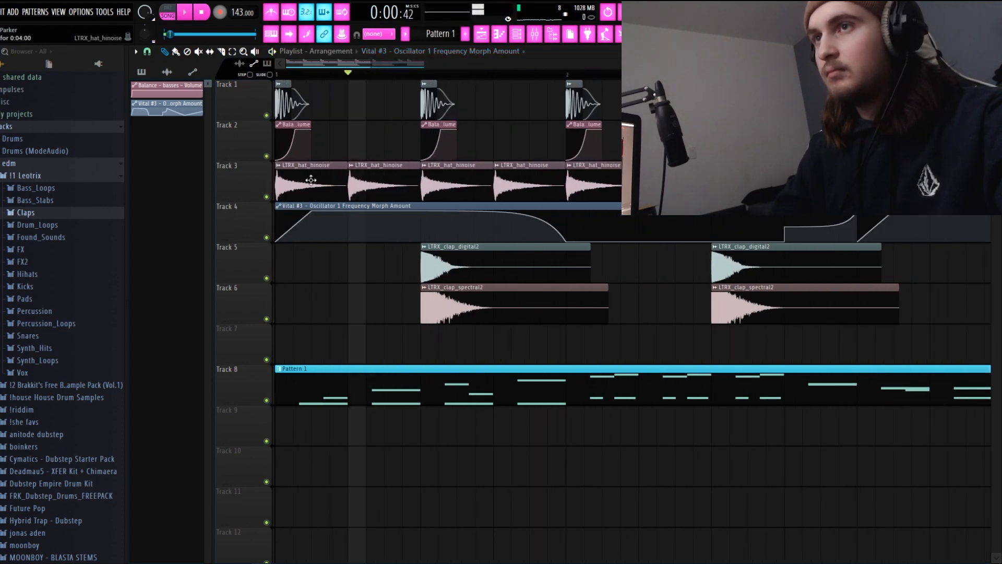
key("space")
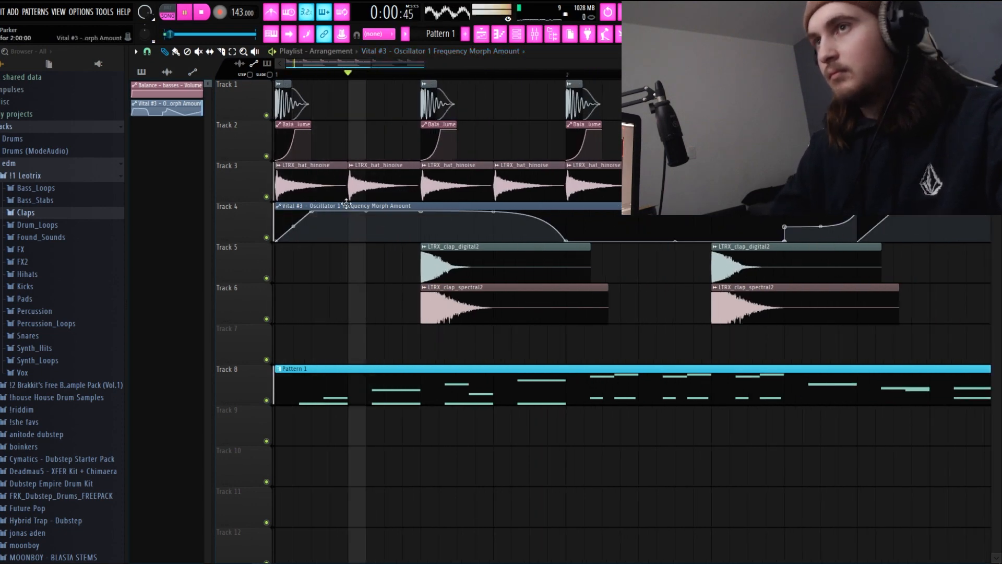
Reshape the opening rise of Vital #3's Frequency Morph automation and bend its ramp upward, replaying the start between edits
key("space")
key("space")
right_click(314, 240)
key("space")
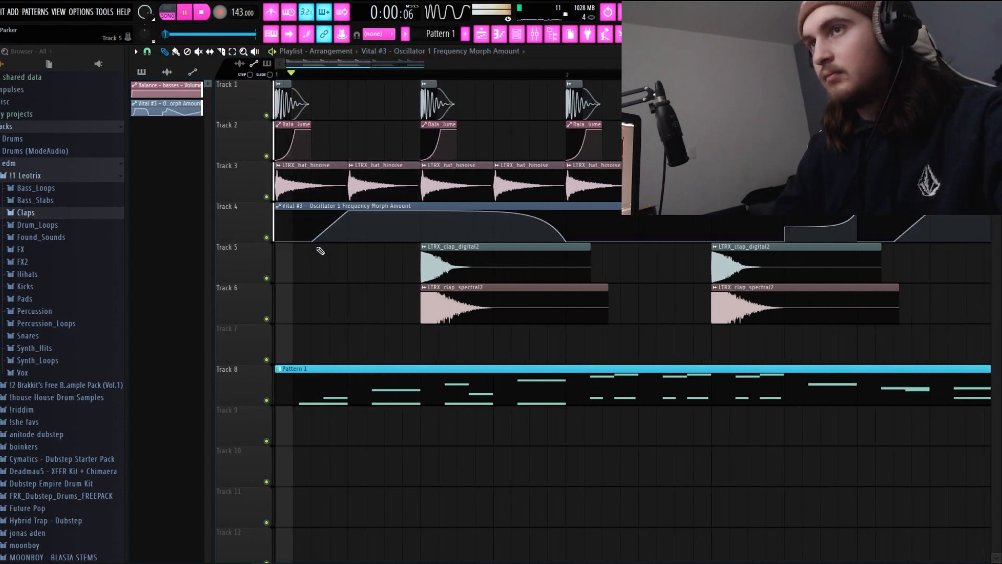
key("space")
key("space")
key("space")
left_click_drag(329, 226, 330, 216)
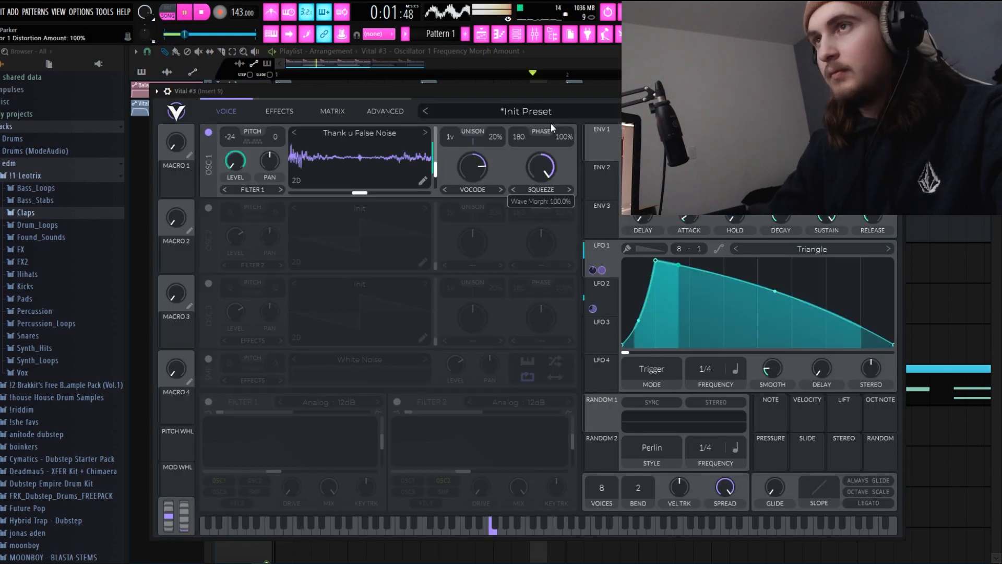
Adjust the Squeeze amount of Vital #3's oscillator 1, play the song, and select mixer Insert 10
left_click_drag(550, 123, 547, 166)
key("space")
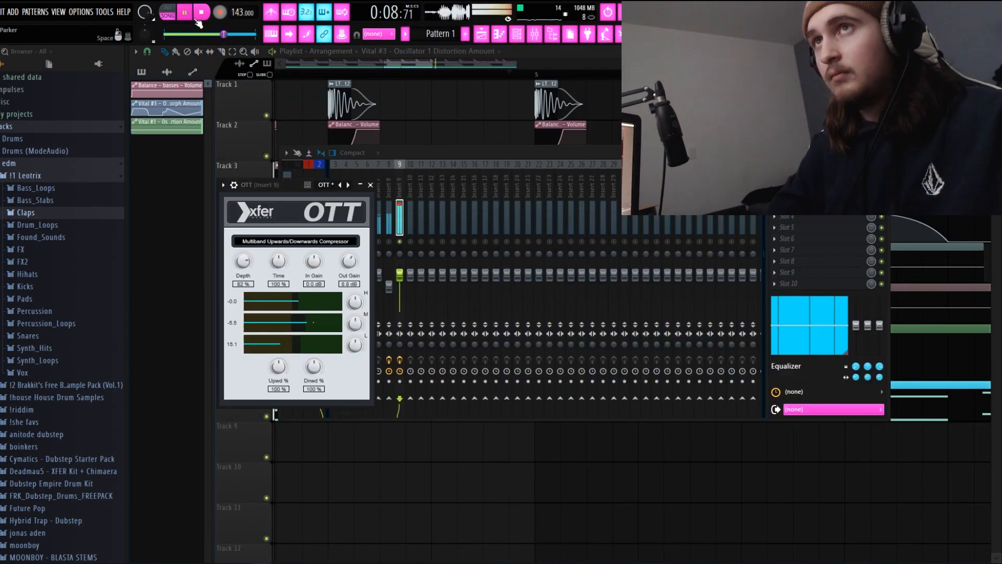
left_click(409, 277)
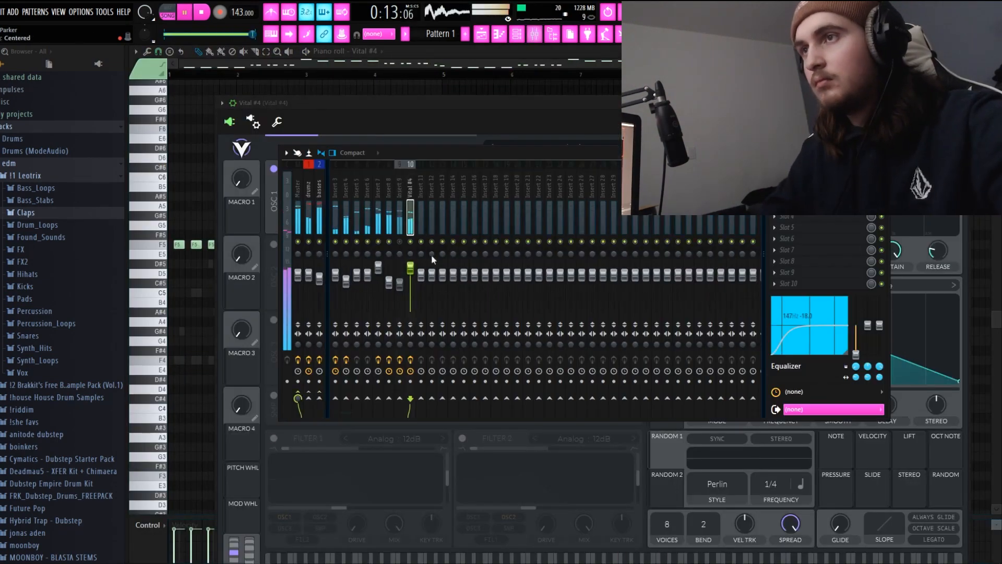
Select the basses mixer track and load PITCHMAP in one of its effect slots
left_click(319, 216)
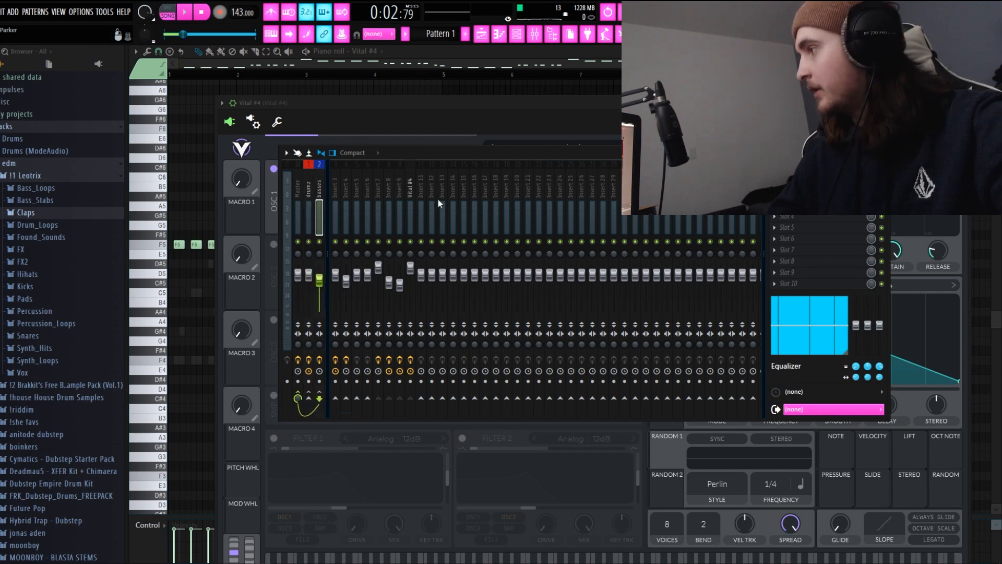
left_click(803, 218)
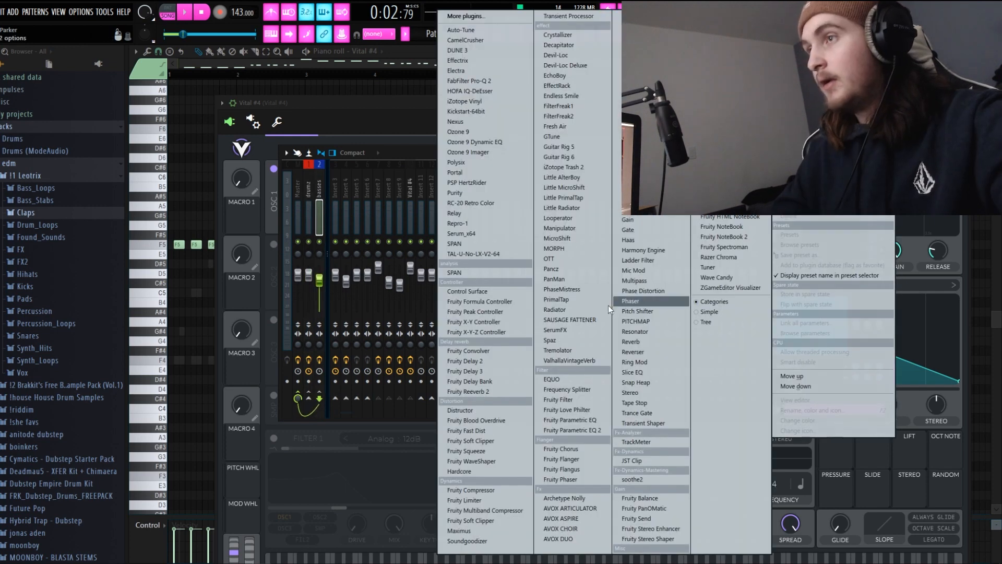
left_click(646, 321)
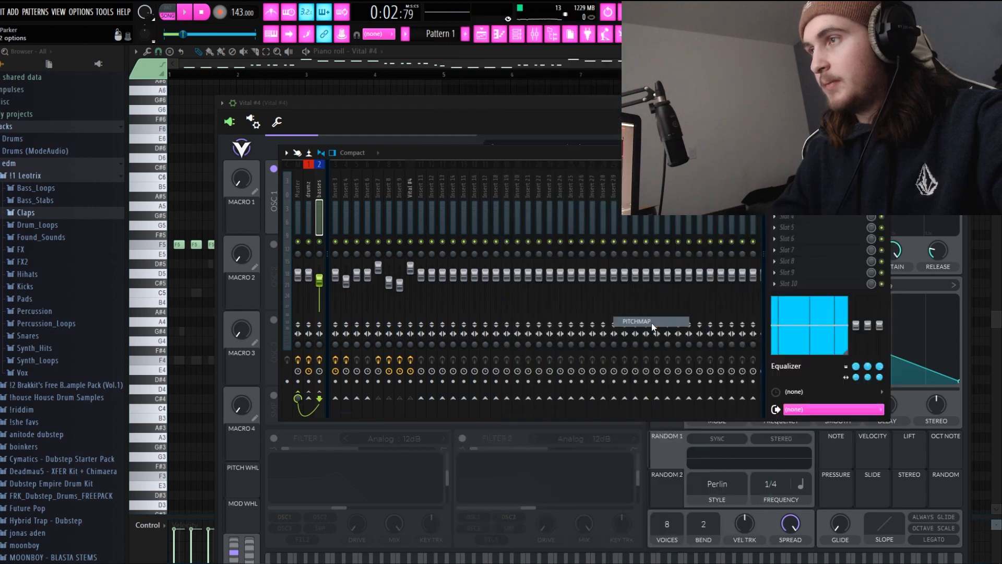
Set PITCHMAP's key transform to F Natural Minor
left_click(597, 396)
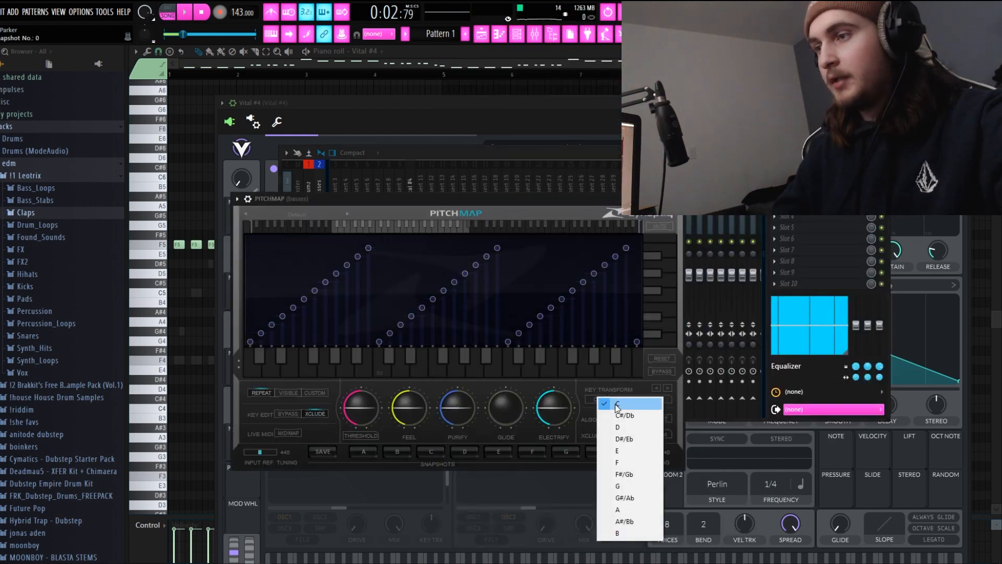
left_click(616, 461)
left_click(631, 396)
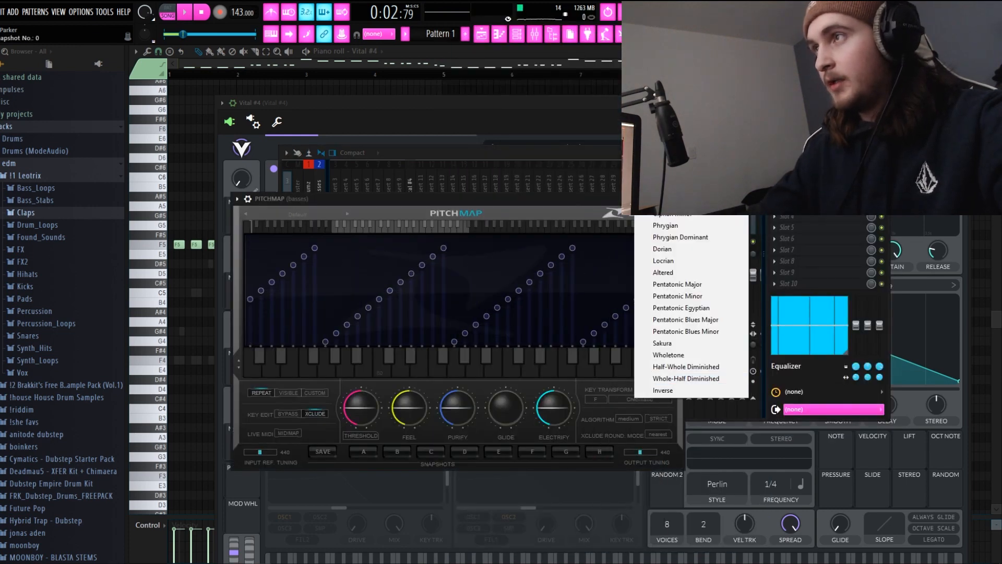
left_click(671, 167)
Inspect Vital #4's notes in the piano roll and play the bass track with the mixer open
left_click(363, 52)
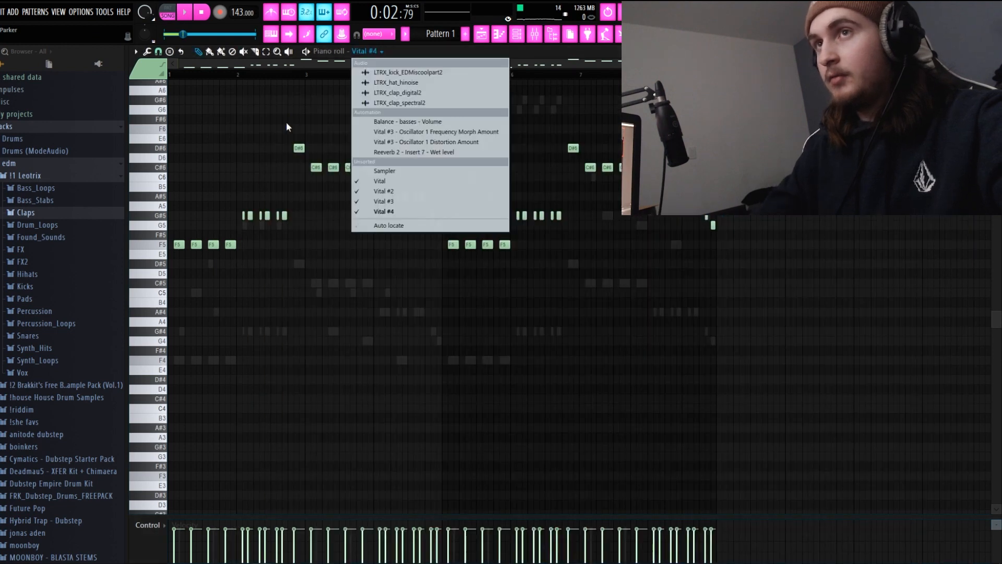
left_click(286, 121)
scroll(201, 69, "up", 4)
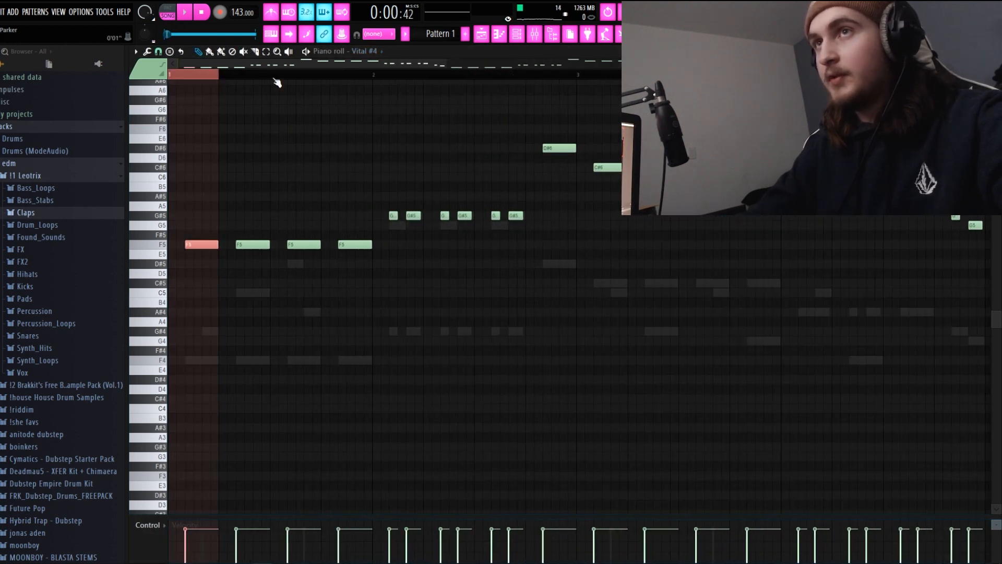
key("space")
key("F9")
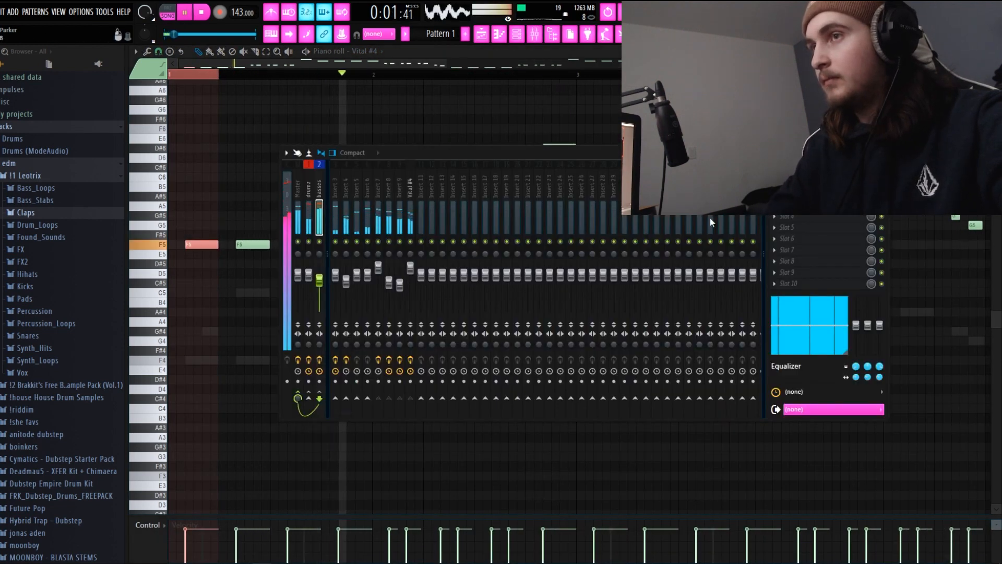
left_click(168, 14)
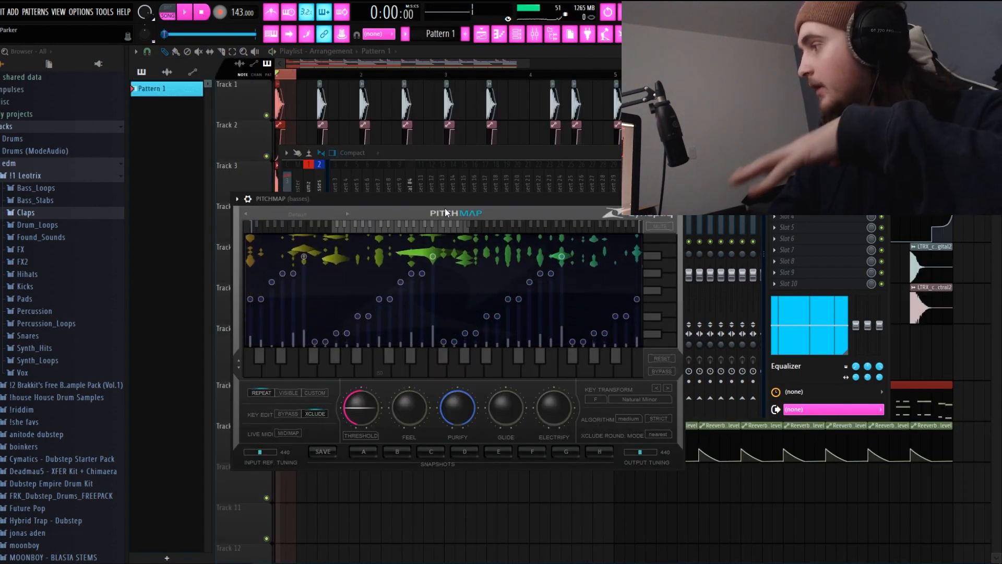
Shift PITCHMAP's key transform mapping repeatedly in both directions to audition different note transpositions on the basses
left_click(656, 388)
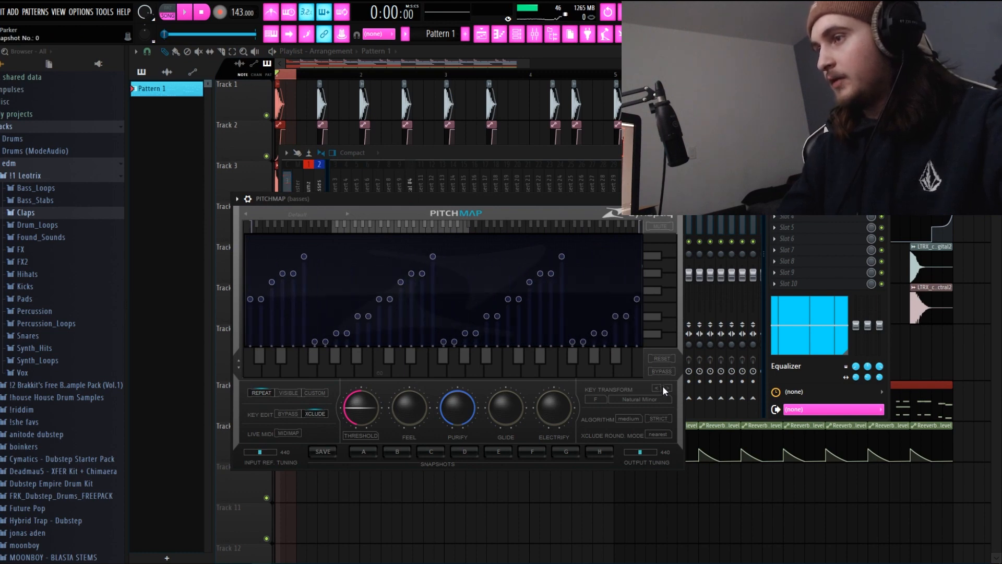
left_click(666, 386)
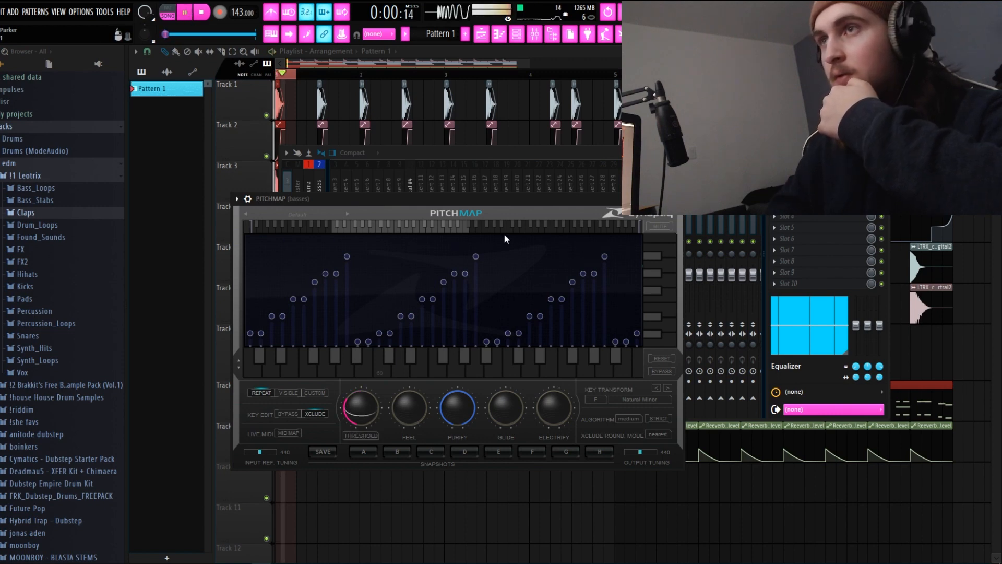
left_click(659, 389)
left_click(659, 390)
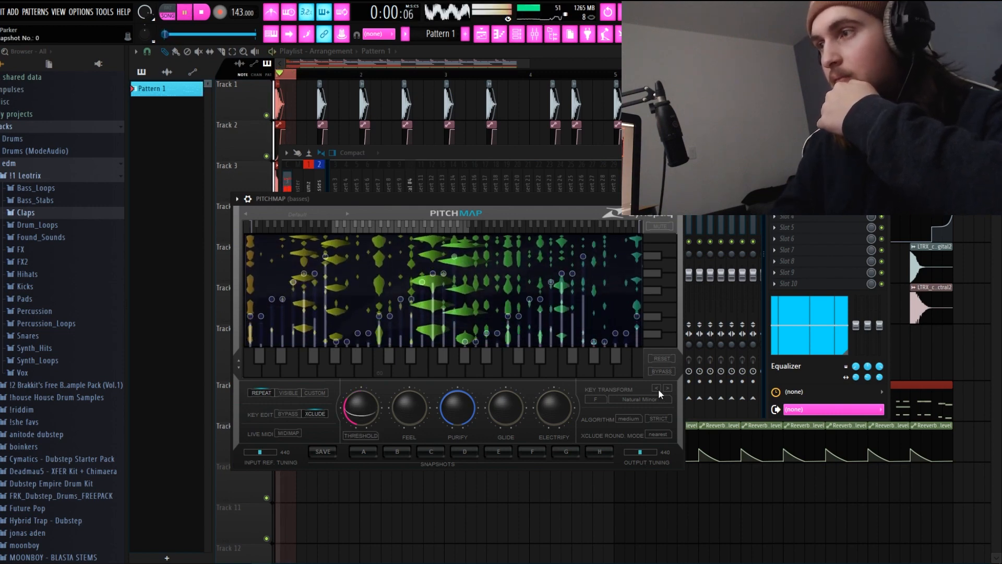
left_click(659, 389)
left_click(658, 390)
left_click(658, 388)
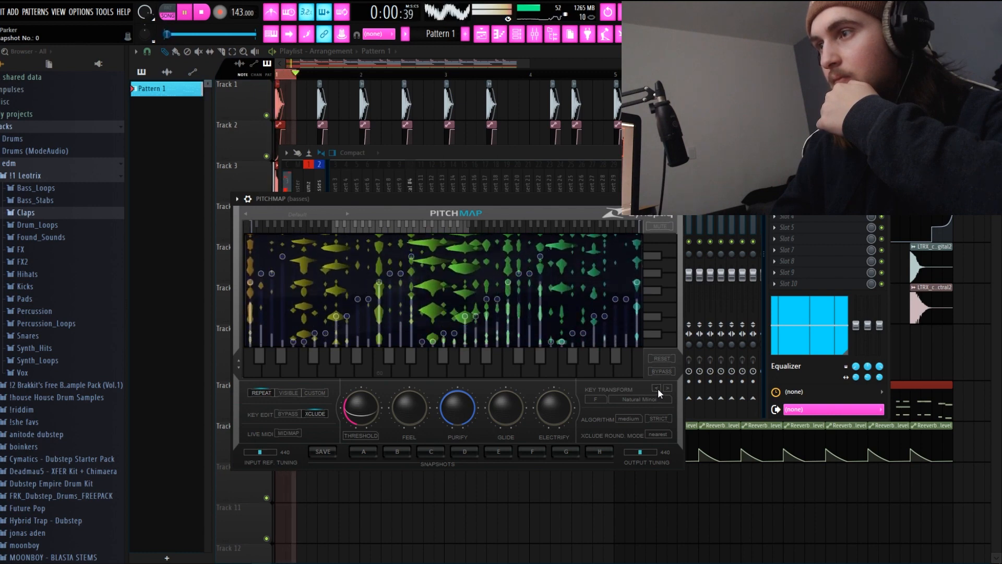
left_click(658, 388)
left_click(658, 388)
left_click(658, 388)
left_click(658, 389)
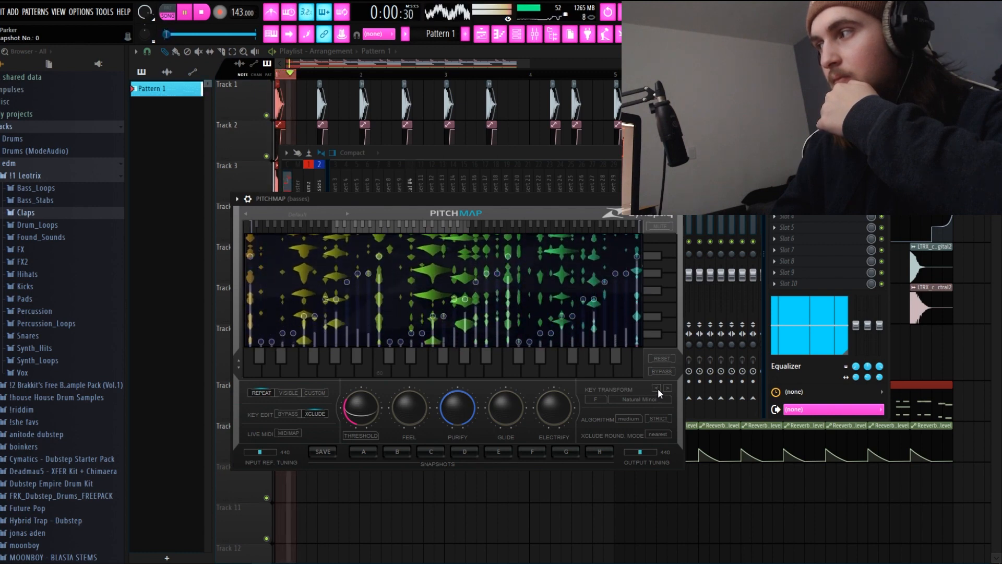
left_click(658, 388)
left_click(657, 388)
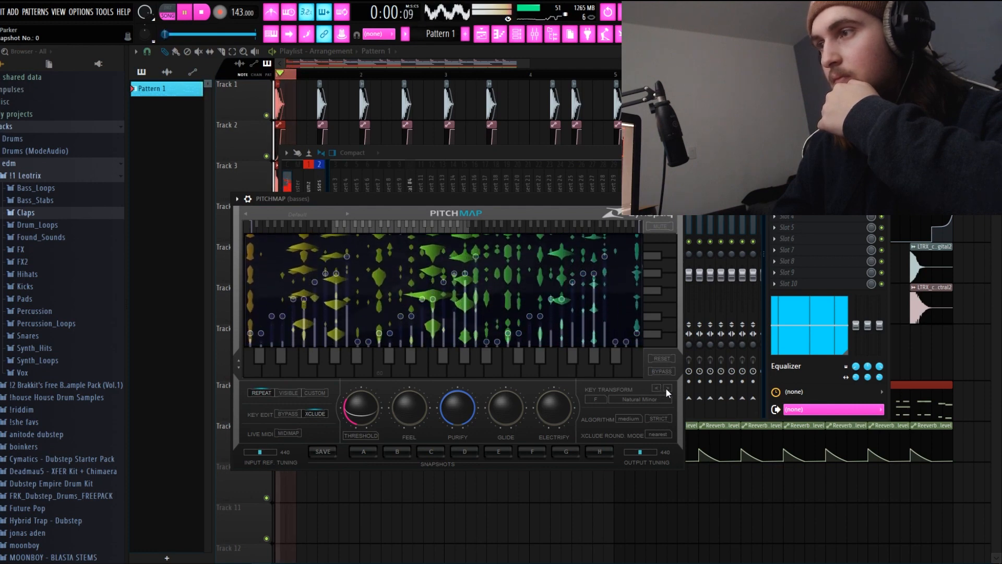
Fine-tune PITCHMAP's Purify and Threshold by ear, and set Electrify to 0.73
left_click_drag(460, 407, 459, 416)
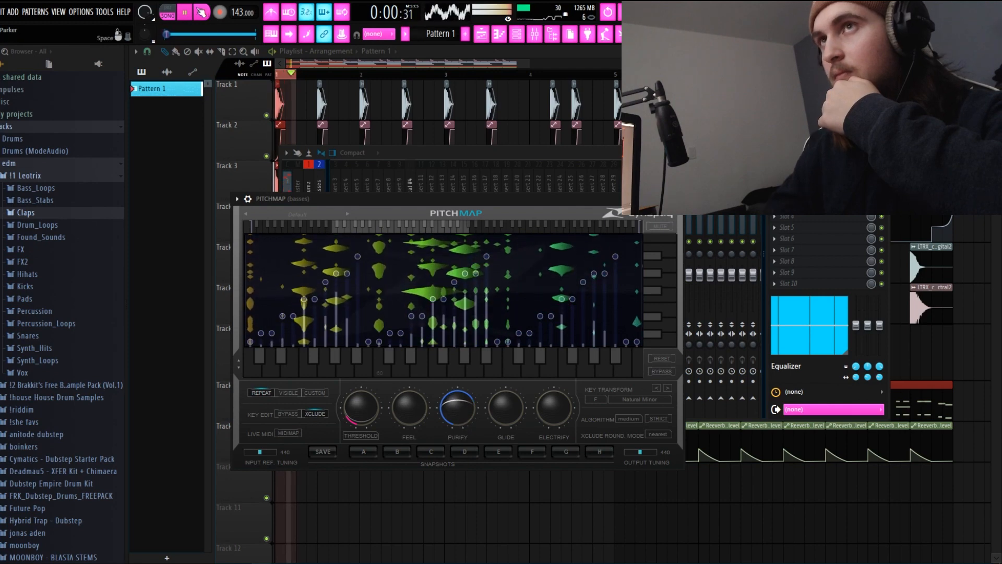
key("space")
left_click_drag(459, 411, 459, 407)
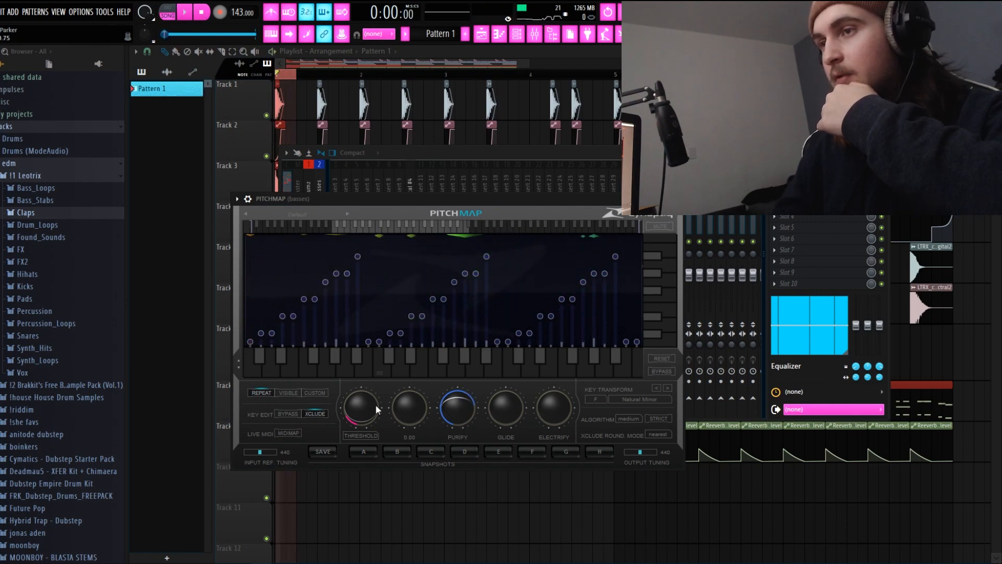
left_click_drag(366, 404, 370, 407)
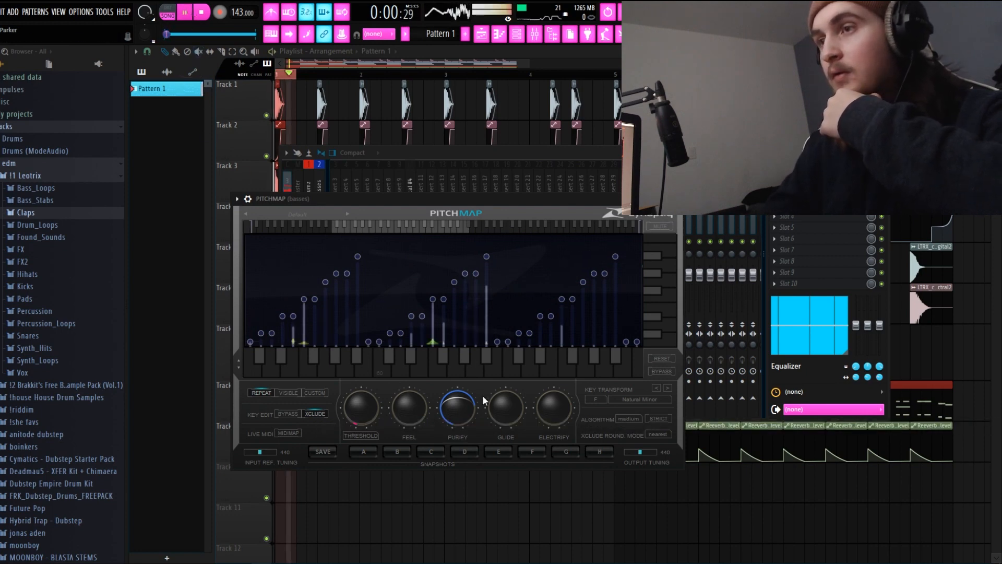
left_click_drag(459, 409, 460, 407)
left_click_drag(371, 403, 372, 393)
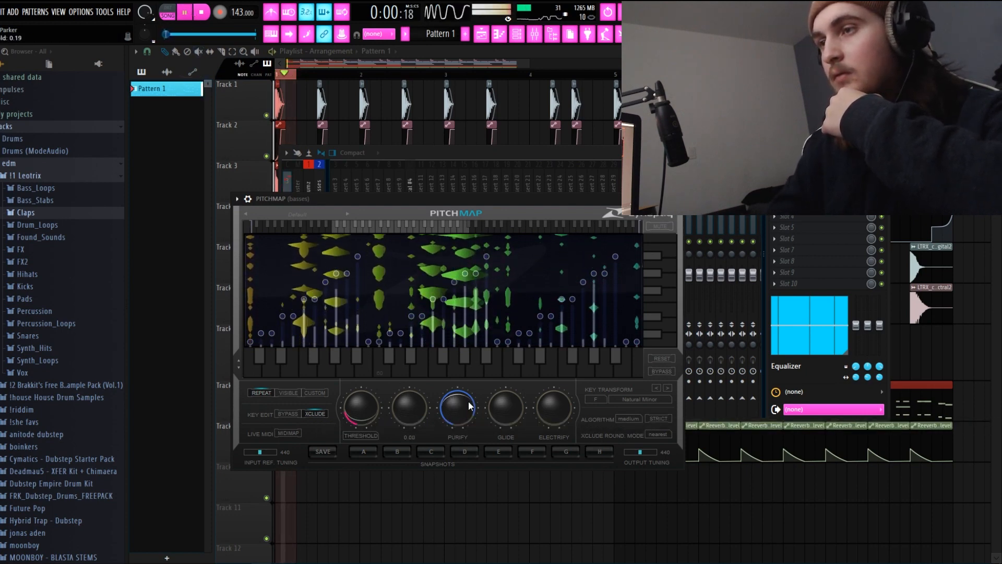
left_click_drag(552, 409, 554, 385)
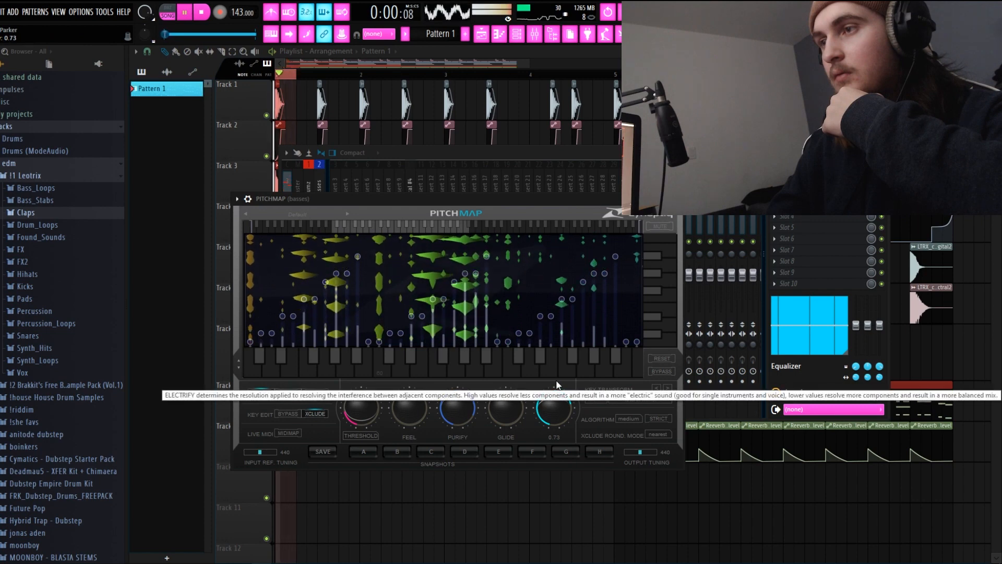
Hide the plugin, clear the playlist's time selection, and check the mixer levels during song playback
left_click(466, 145)
double_click(306, 74)
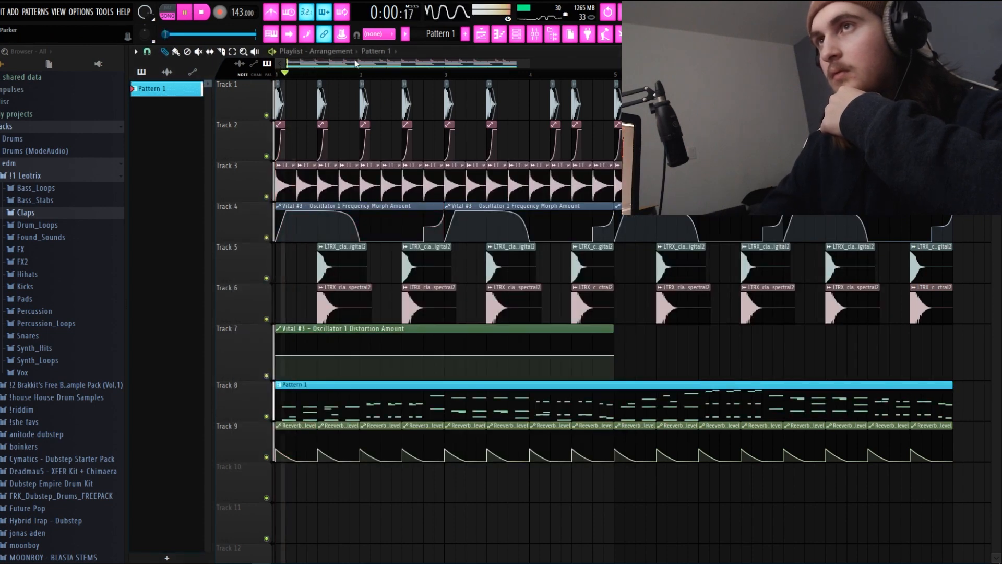
left_click(543, 32)
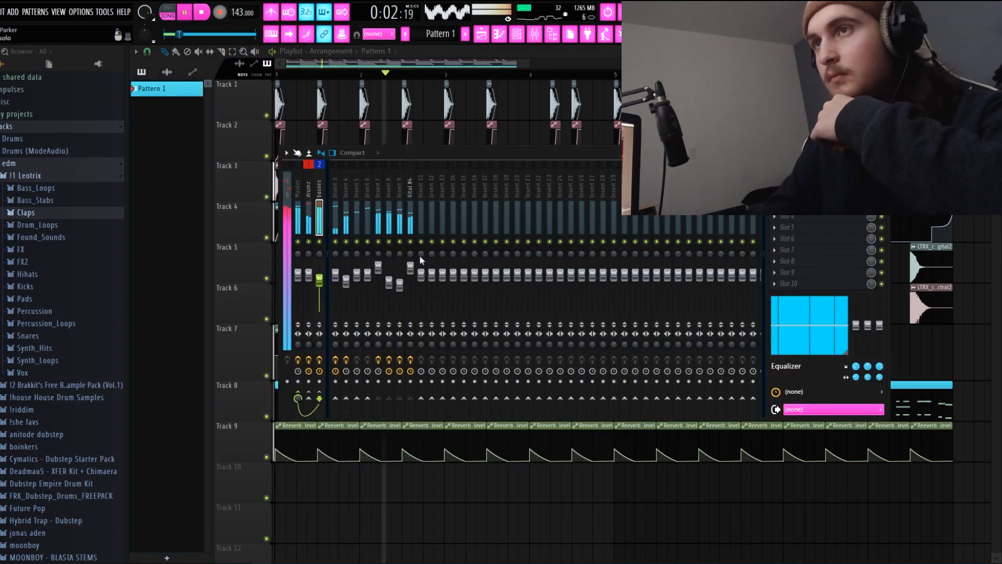
left_click(397, 64)
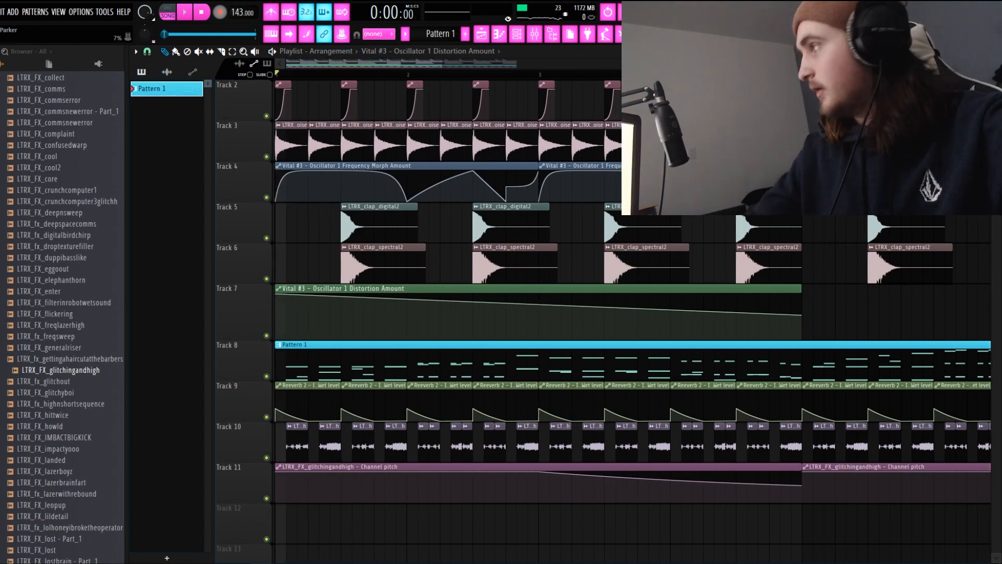
Add control points around bars 2 and 3 of Vital #3's Oscillator 1 Distortion Amount automation while auditioning the song
key("space")
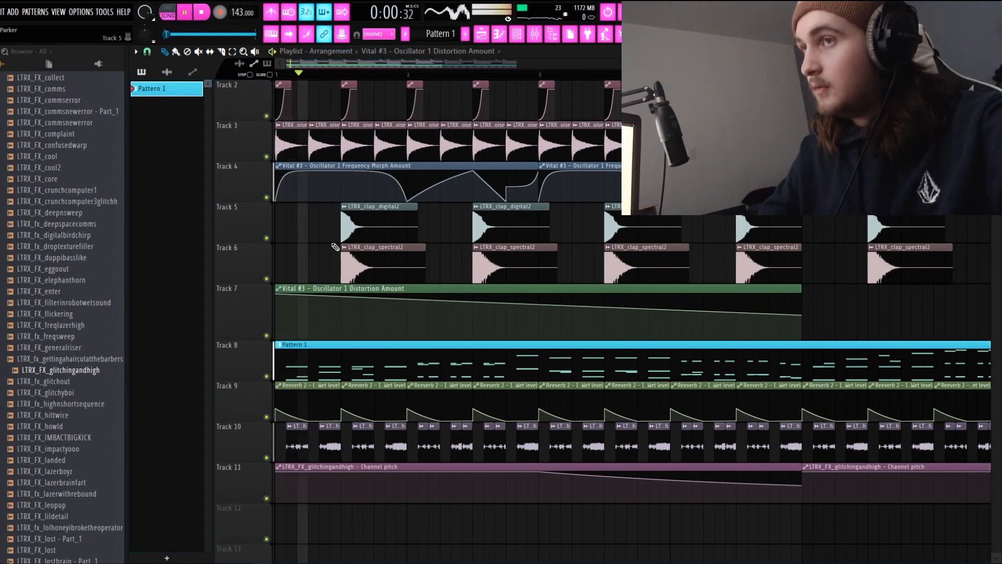
right_click(407, 301)
key("space")
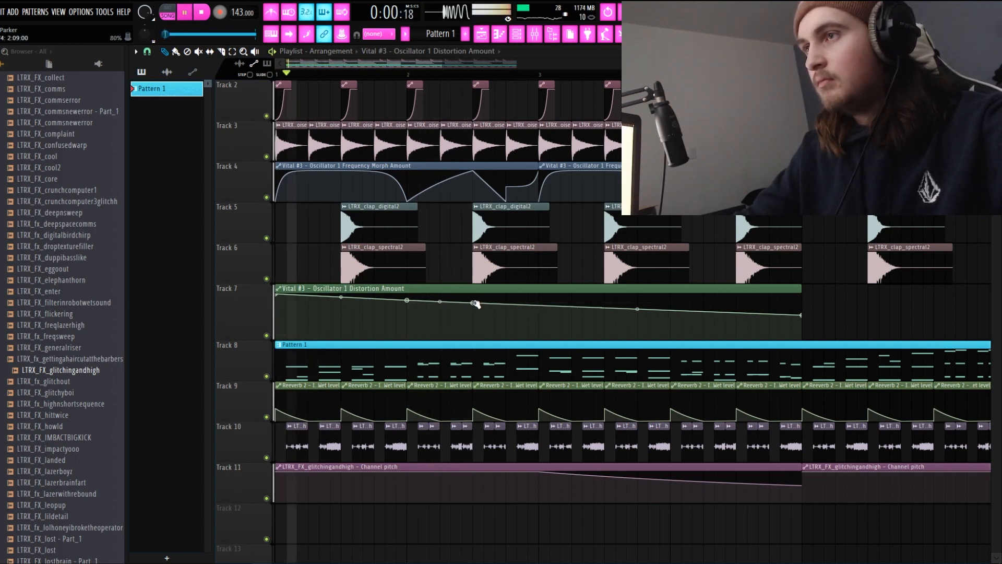
left_click_drag(475, 303, 478, 302)
left_click_drag(543, 304, 542, 302)
Reshape the distortion automation to hold at maximum until bar 4 and fall off toward bar 5, replaying the song
right_click(474, 303)
left_click(490, 319)
key("space")
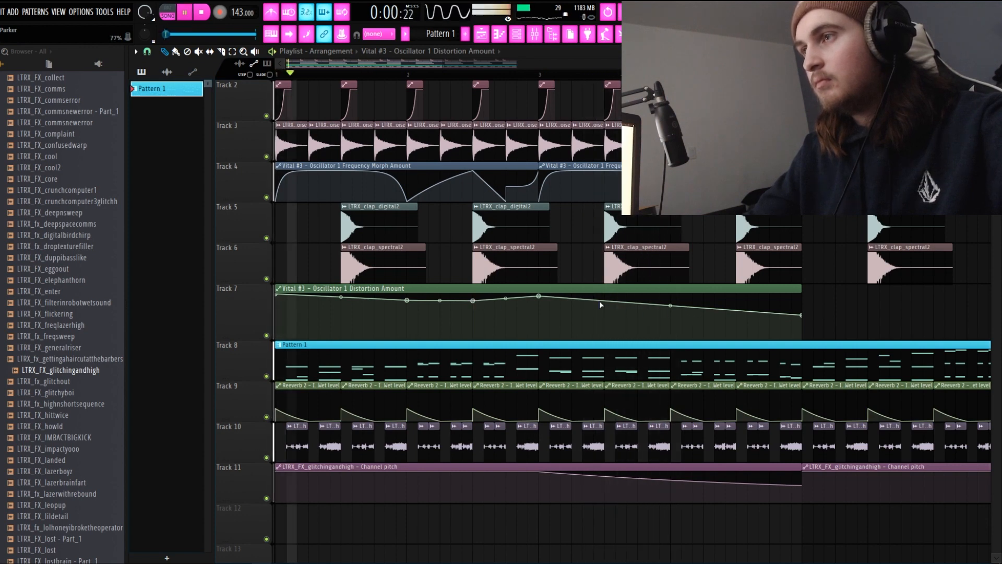
left_click(680, 296)
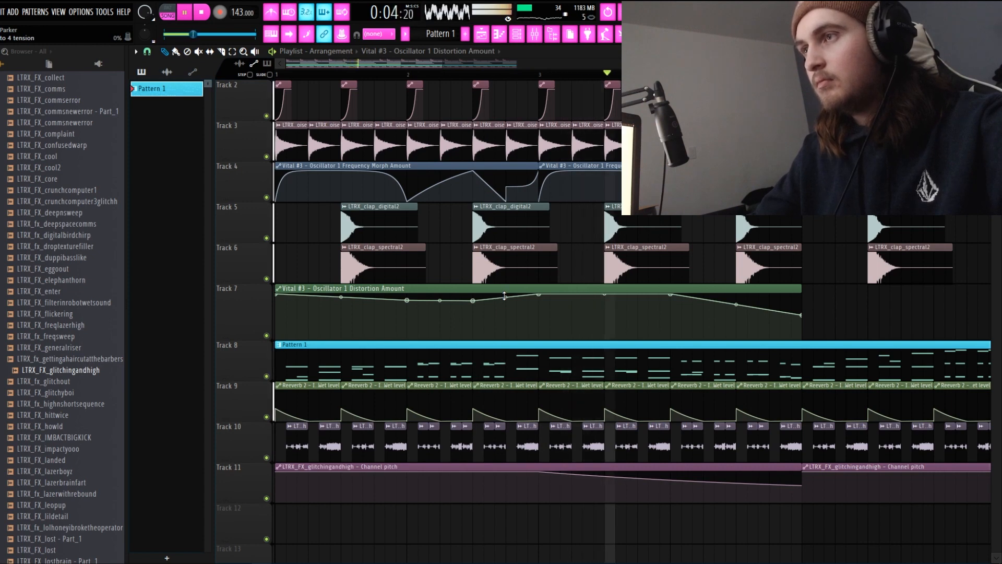
key("space")
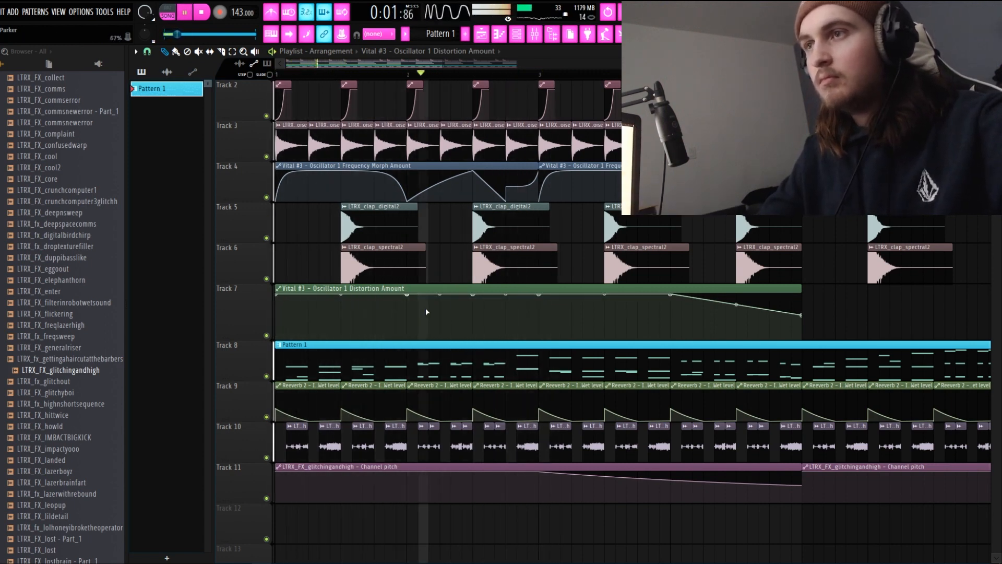
Open the Vital channel's piano roll in Pattern 1 and raise the three upper short notes in bar 2 to A5
left_click(517, 36)
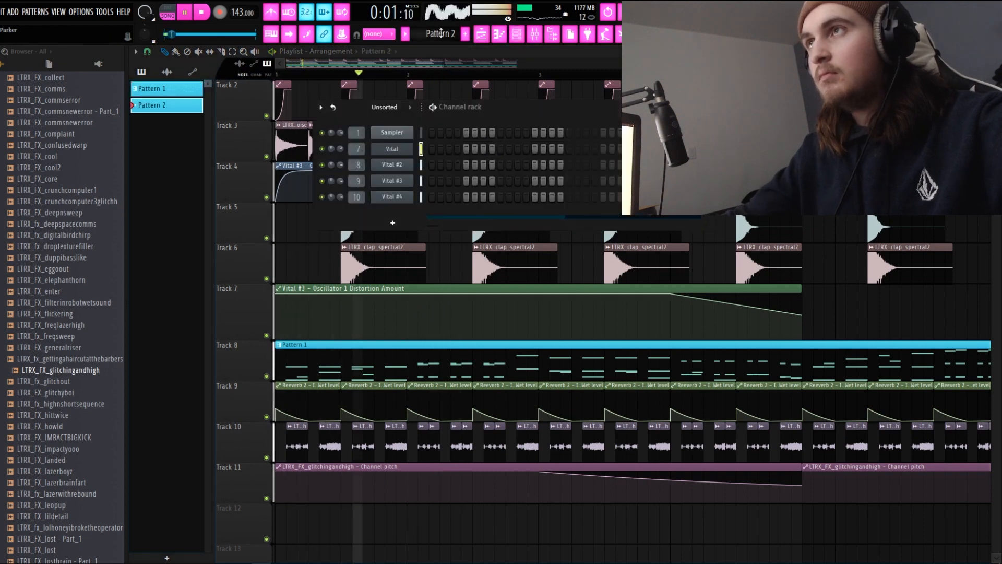
right_click(408, 149)
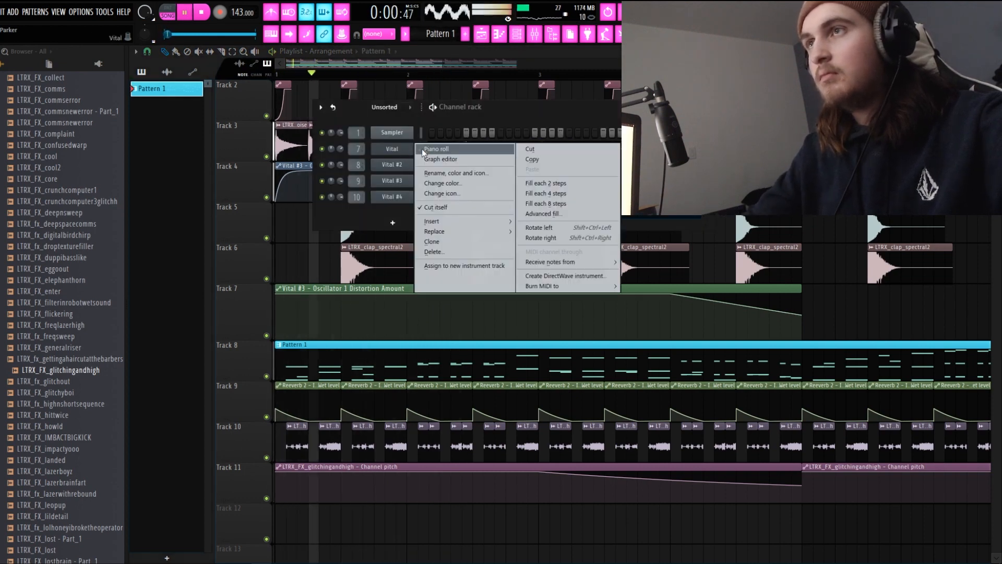
left_click(423, 150)
left_click_drag(375, 214, 533, 218)
key("shift+Up")
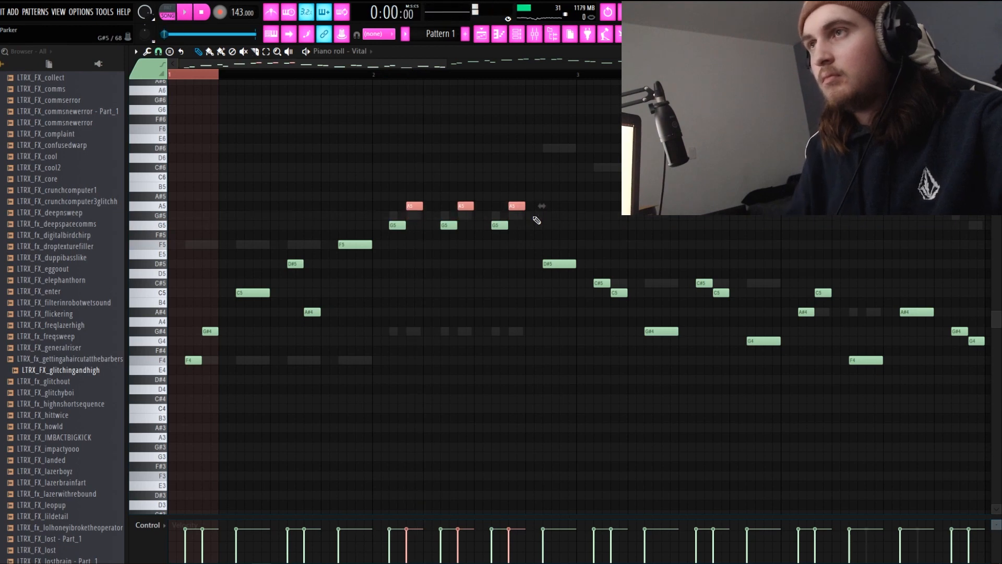
Raise the three upper short notes in bar 2 to C6 and replay the song
key("shift+Up")
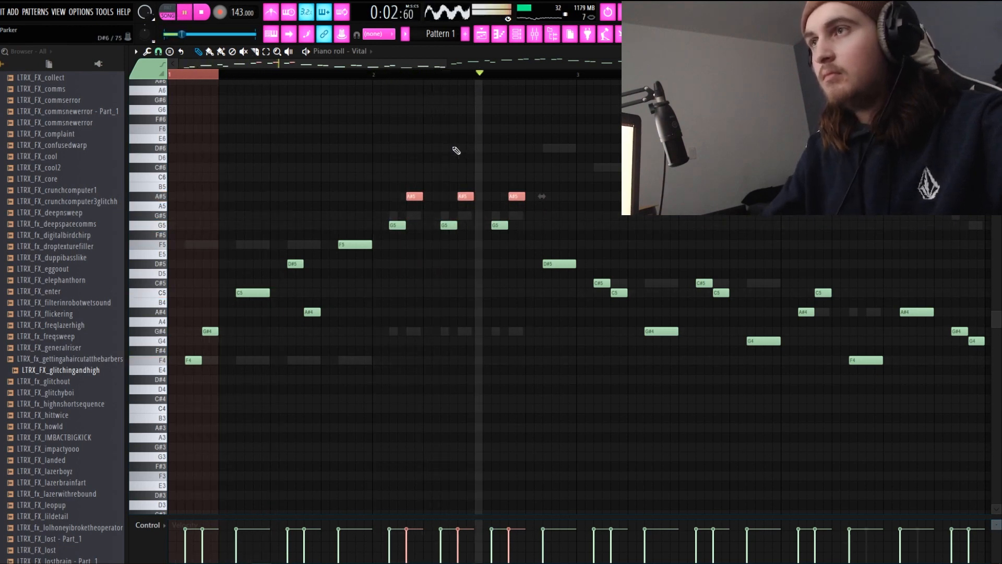
key("shift+Up")
key("shift+Up")
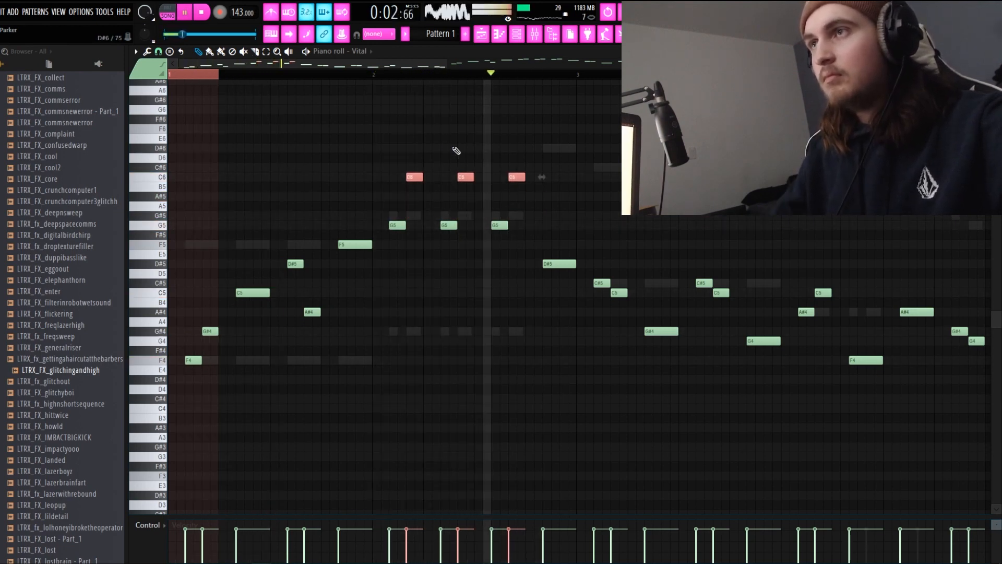
key("space")
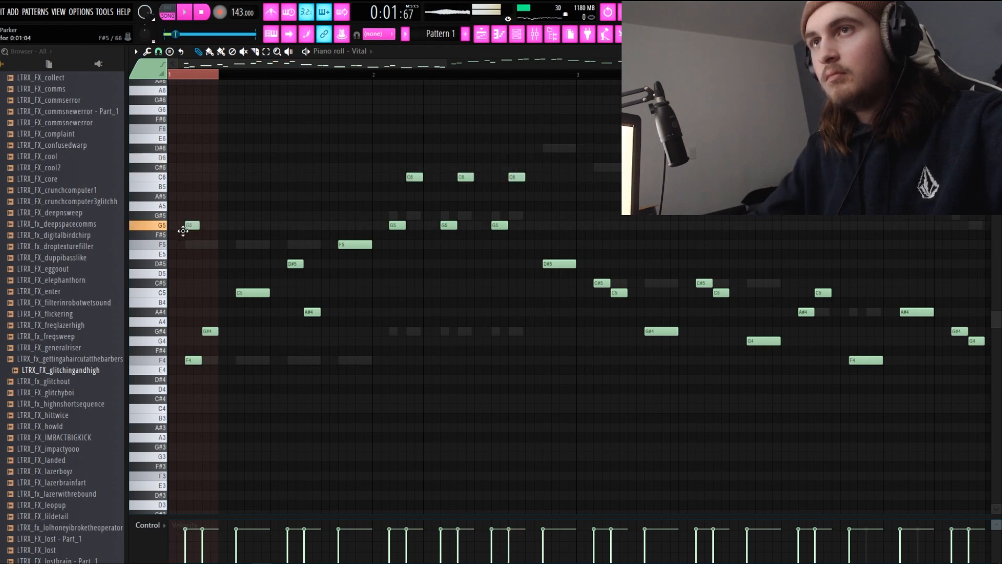
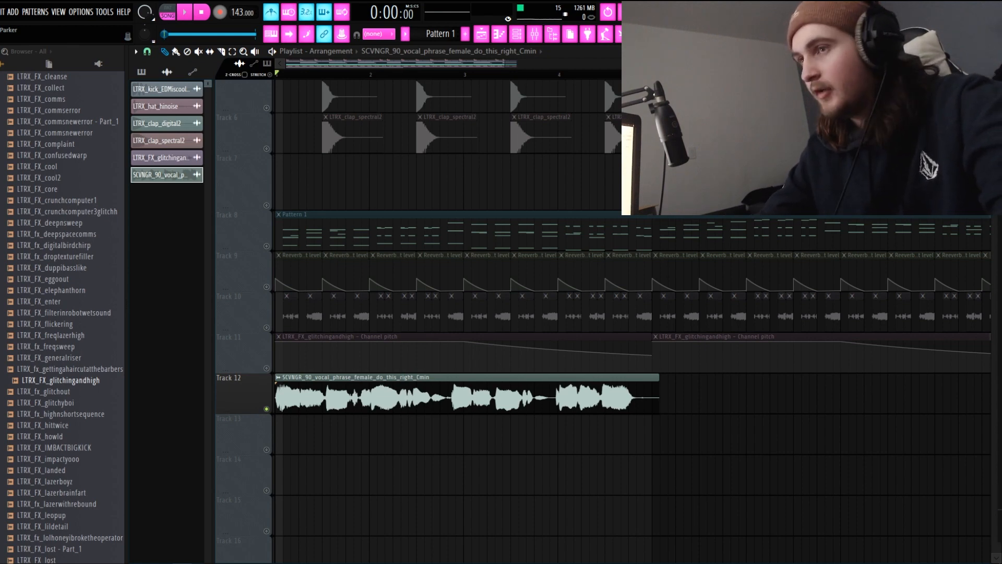
Replace the Track 12 vocal with the 91V_SG_110_vocal_hook_no_good_double_dry_Bm sample, set its stretch time to none, and audition it
left_click_drag(1000, 355, 527, 394)
double_click(501, 388)
right_click(357, 172)
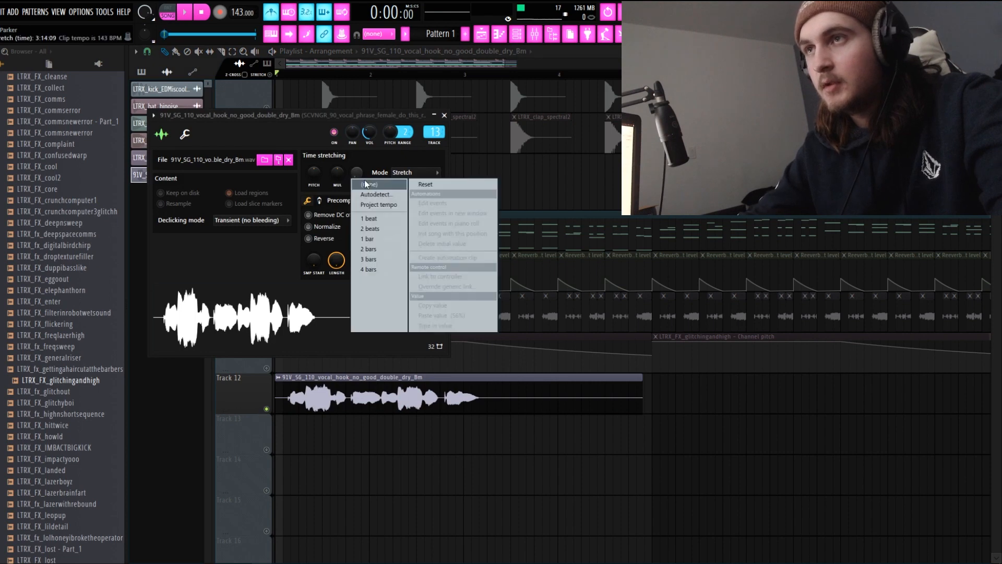
left_click(366, 184)
key("Escape")
key("space")
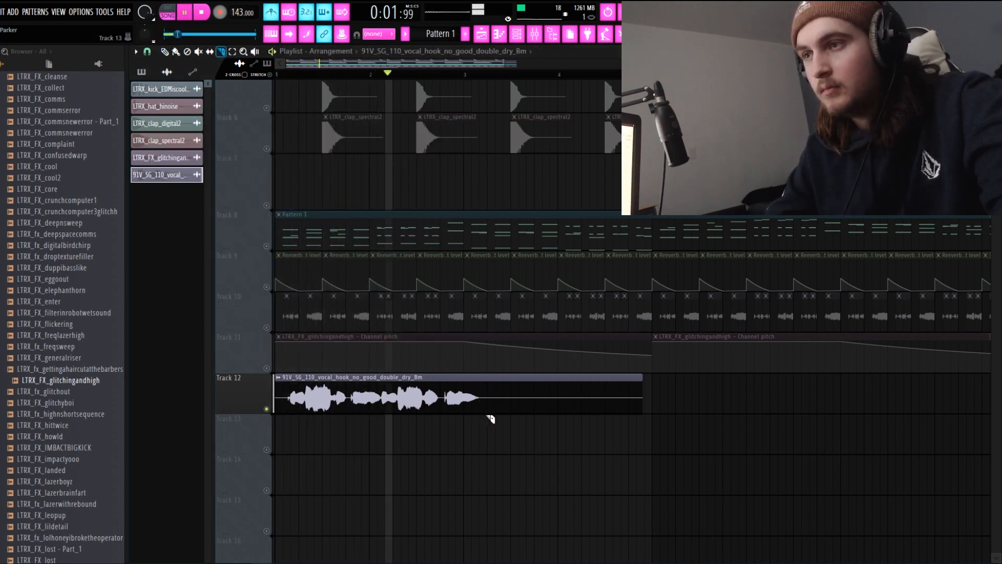
key("space")
Delete the vocal hook clip, place it again at the start of Track 12, and play it
left_click(279, 377)
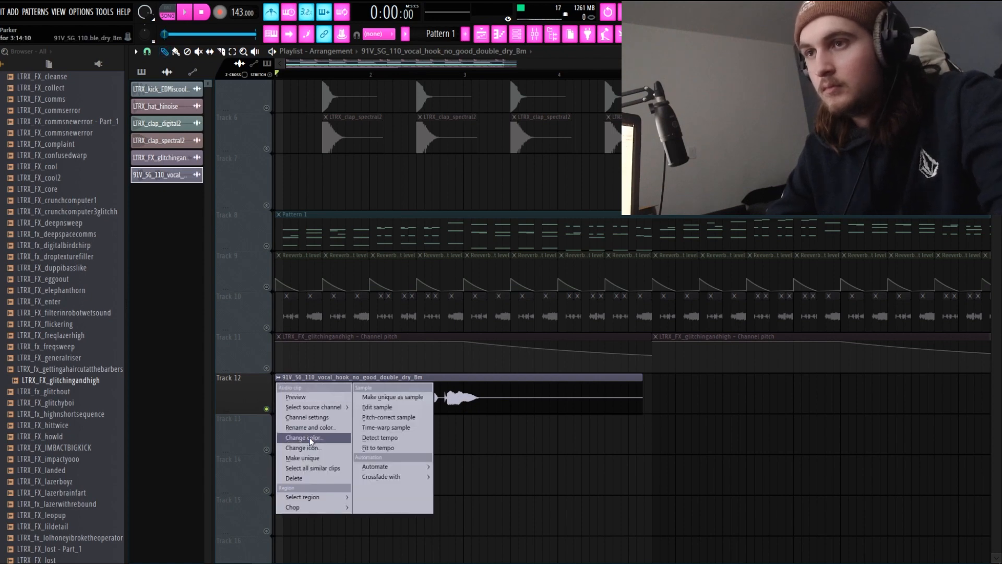
left_click(319, 478)
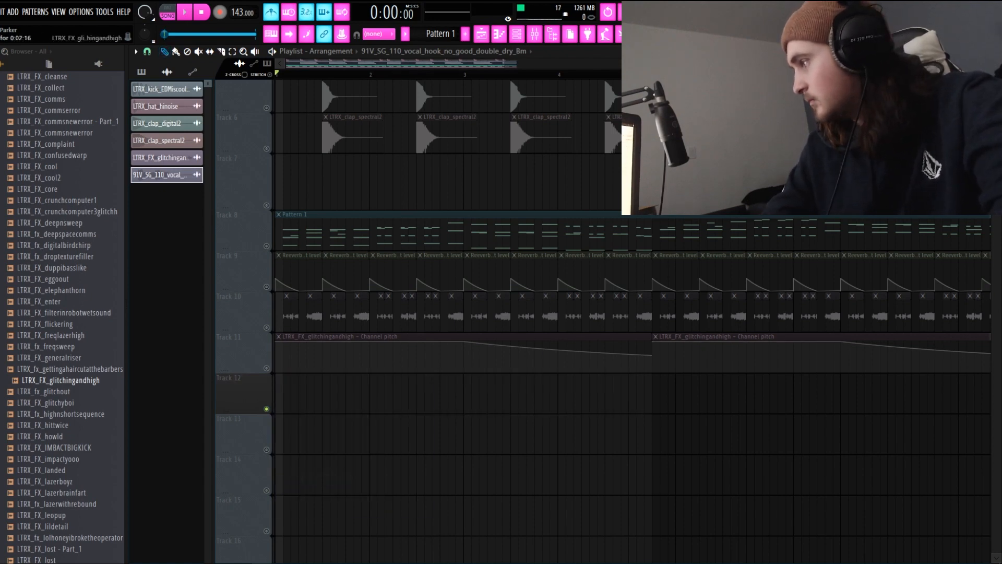
left_click_drag(574, 415, 277, 384)
double_click(302, 395)
key("Escape")
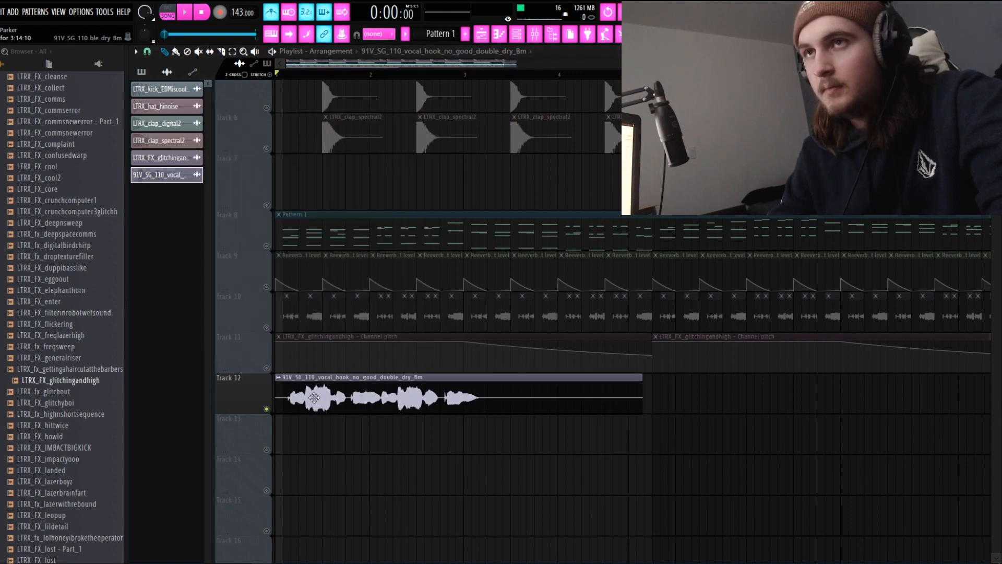
right_click(177, 175)
left_click(436, 410)
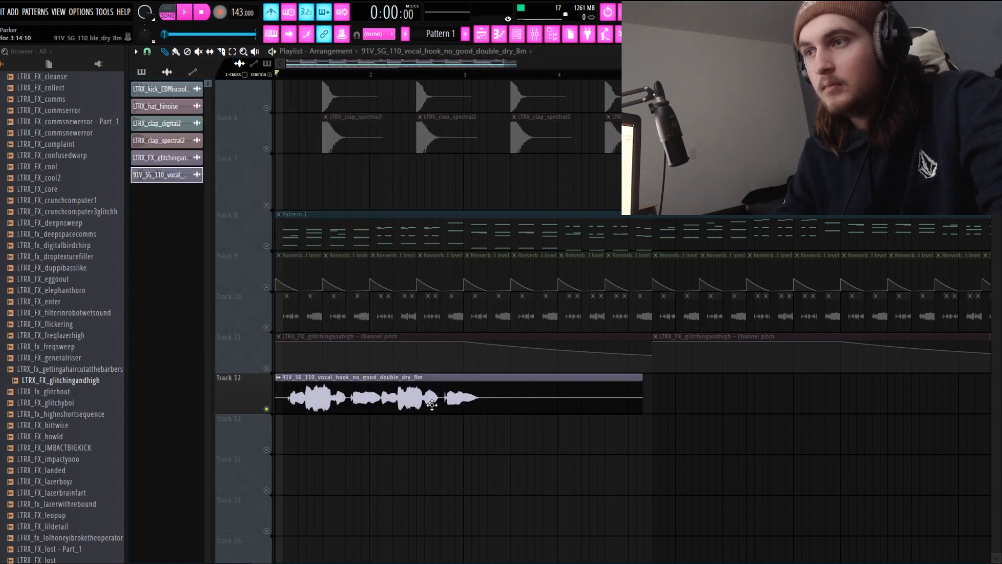
key("space")
Set the vocal hook's stretch time to 4:00:00 in its channel settings and audition it
double_click(431, 402)
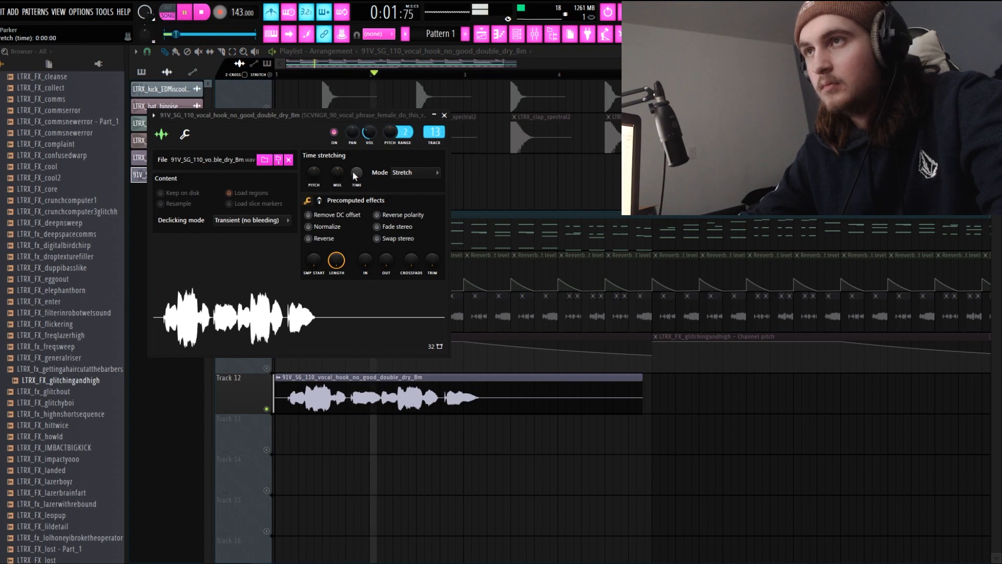
left_click_drag(356, 174, 355, 167)
key("space")
key("space")
key("space")
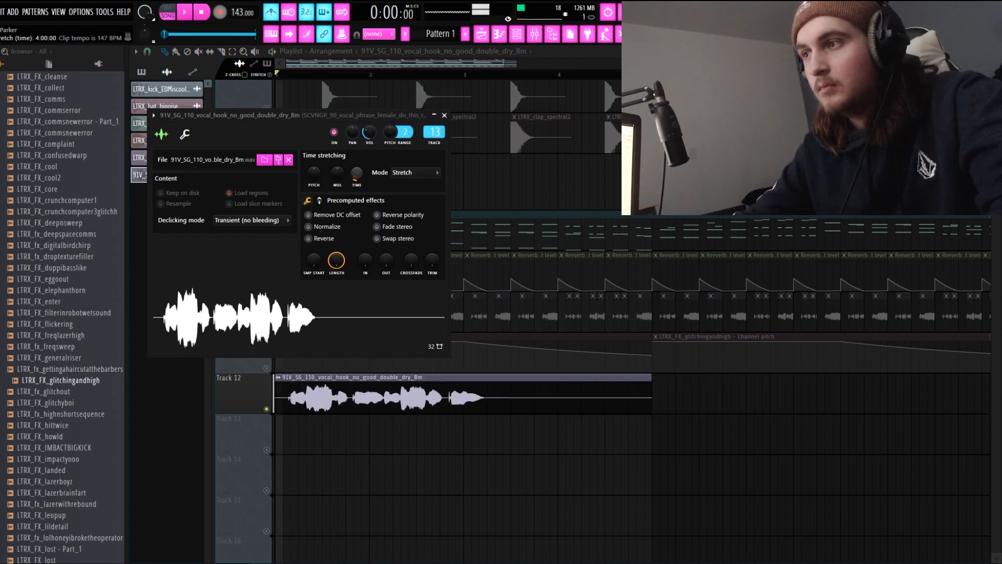
key("space")
key("Escape")
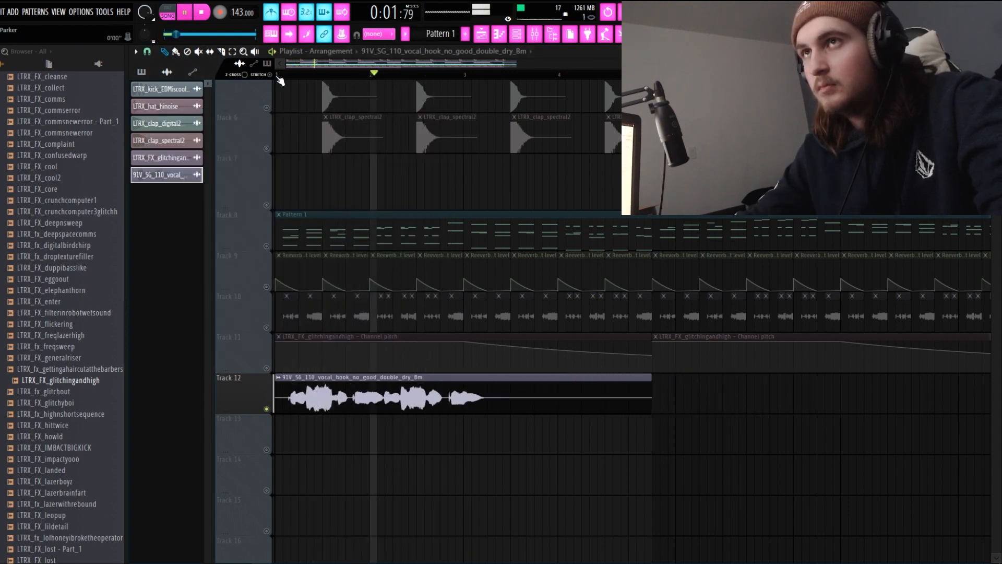
Trim the lead-in off the vocal hook so its first phrase starts at bar 1, and shorten the clip to two bars
key("space")
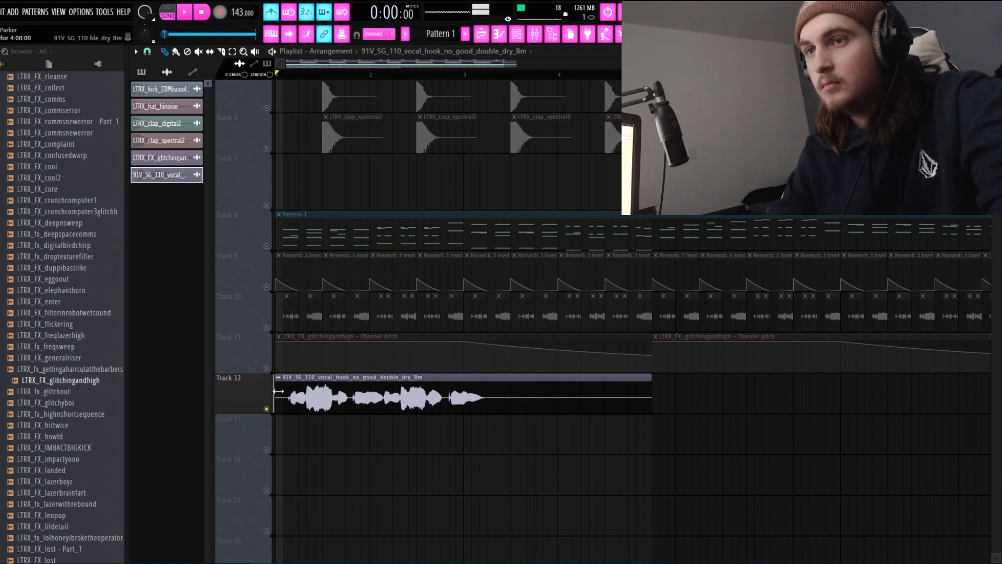
key("space")
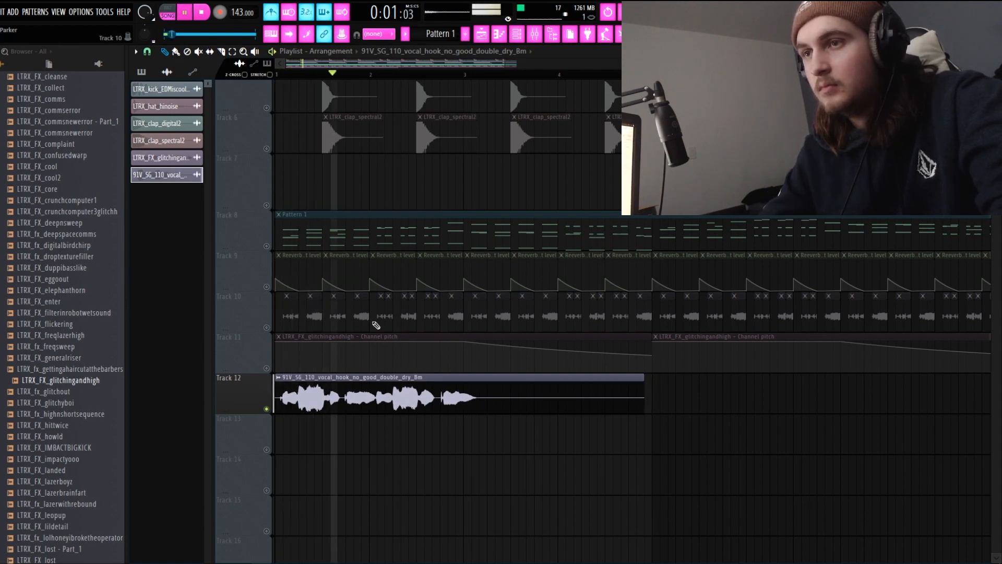
key("space")
key("space")
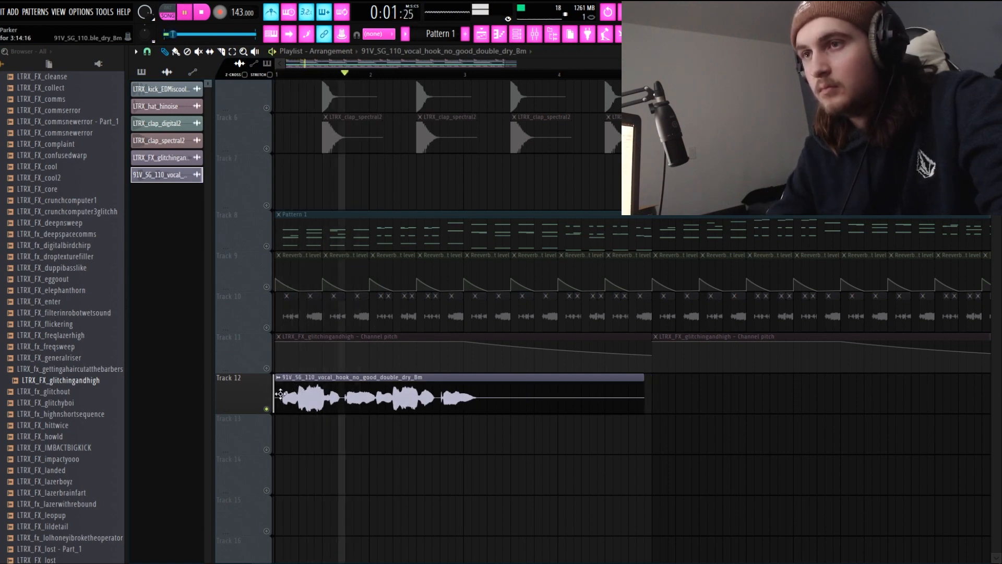
key("space")
left_click_drag(276, 385, 299, 385)
left_click_drag(319, 383, 297, 384)
key("space")
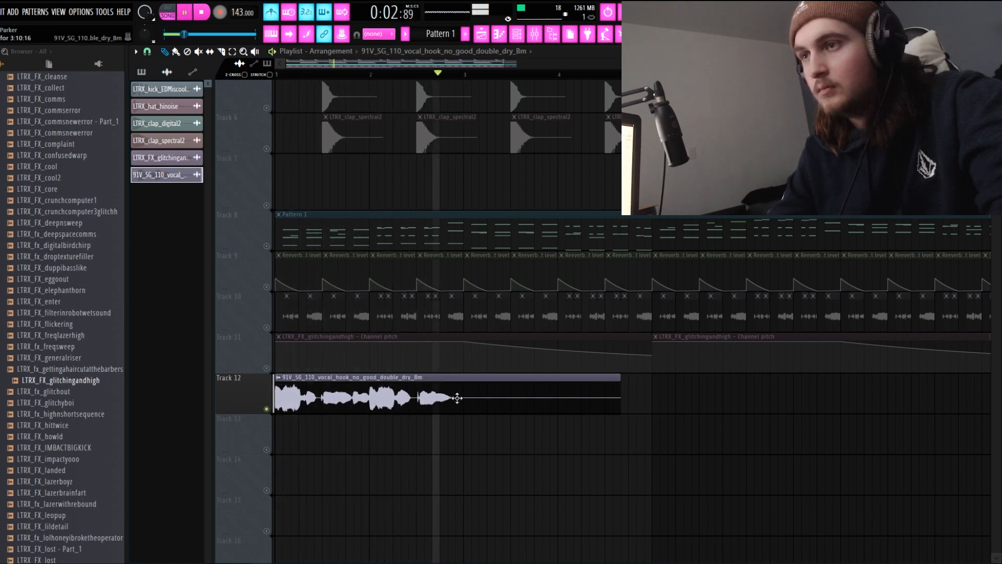
key("space")
right_click(471, 376)
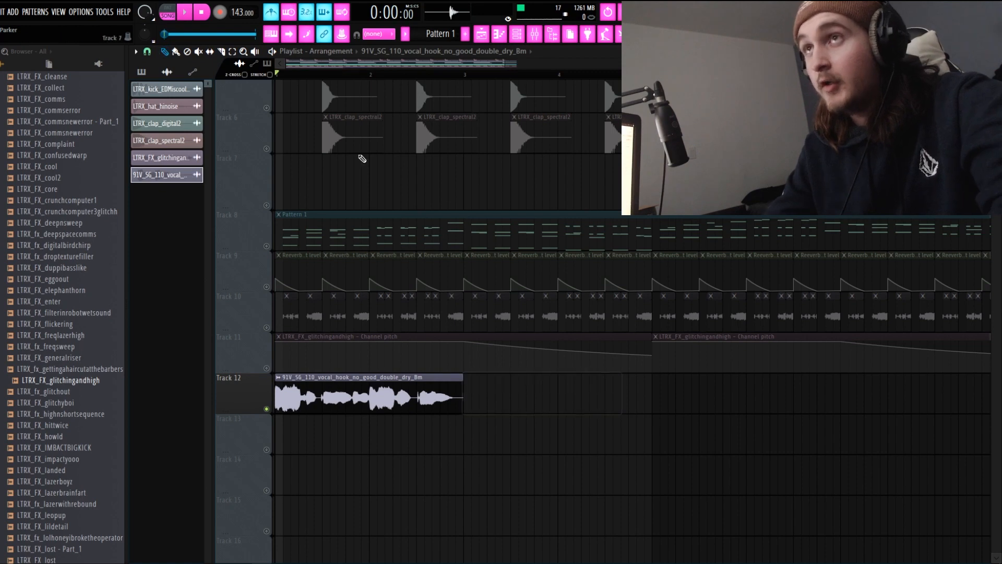
End the solo on Track 12 and open the vocal hook channel's piano roll
left_click(267, 148)
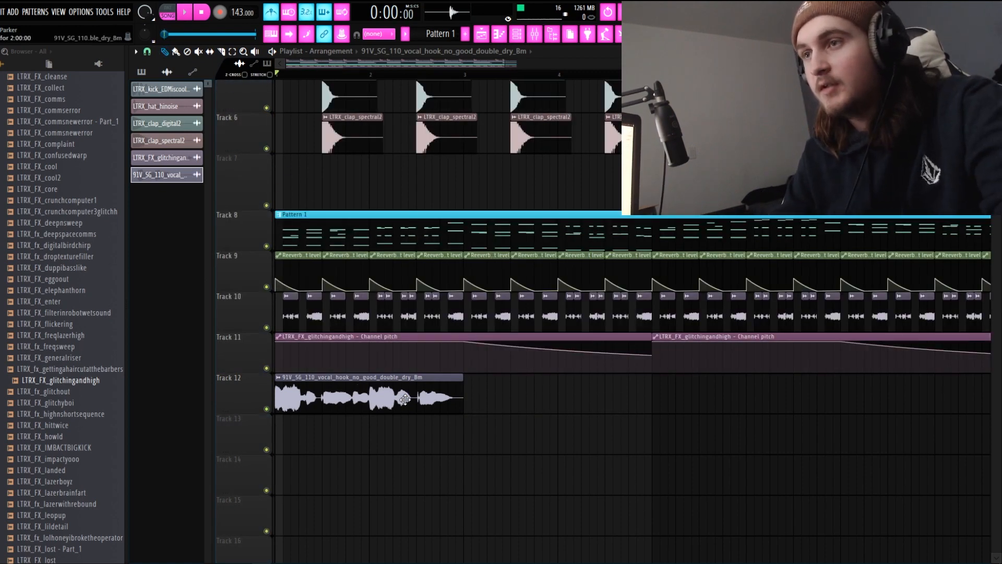
double_click(296, 385)
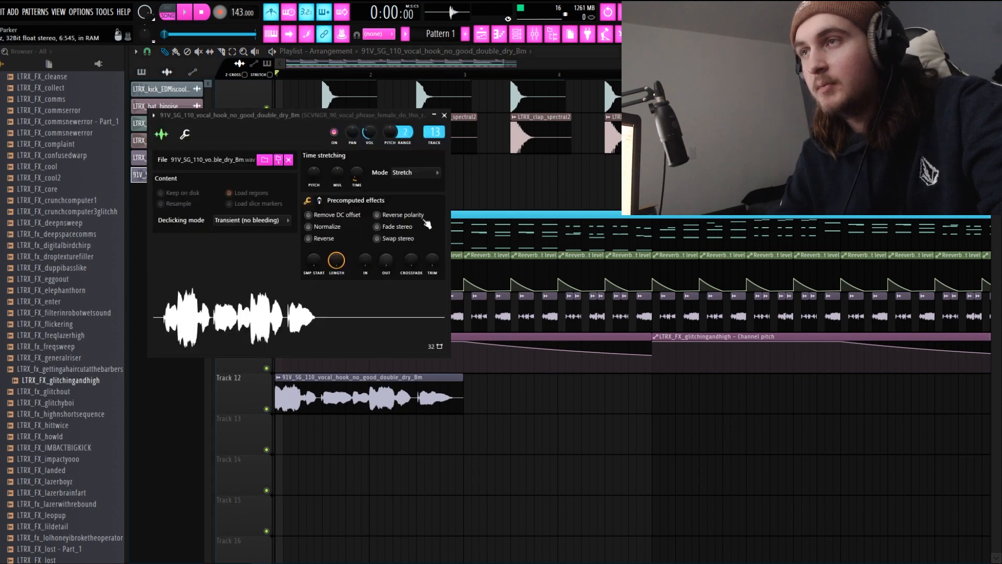
left_click(517, 35)
right_click(400, 213)
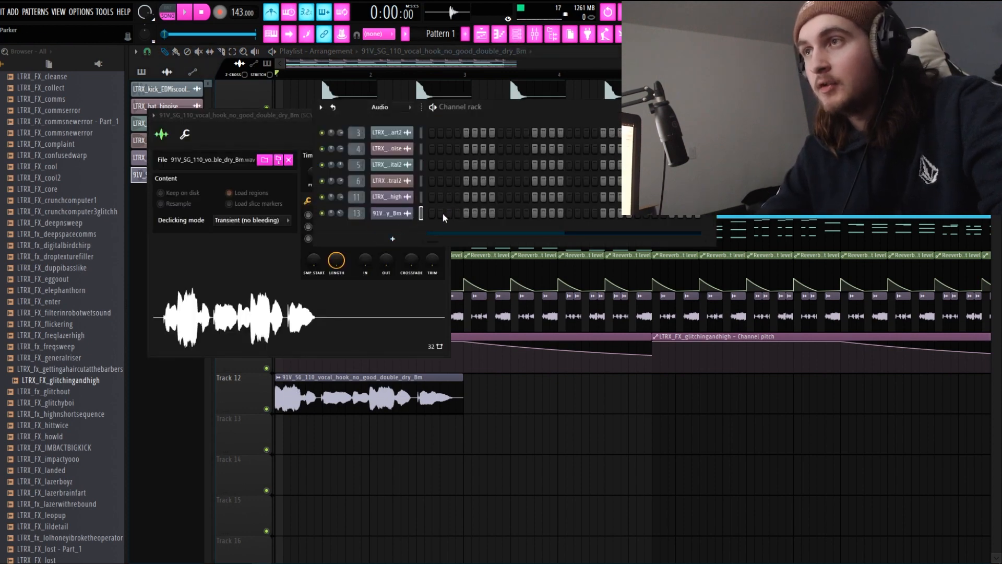
left_click(444, 215)
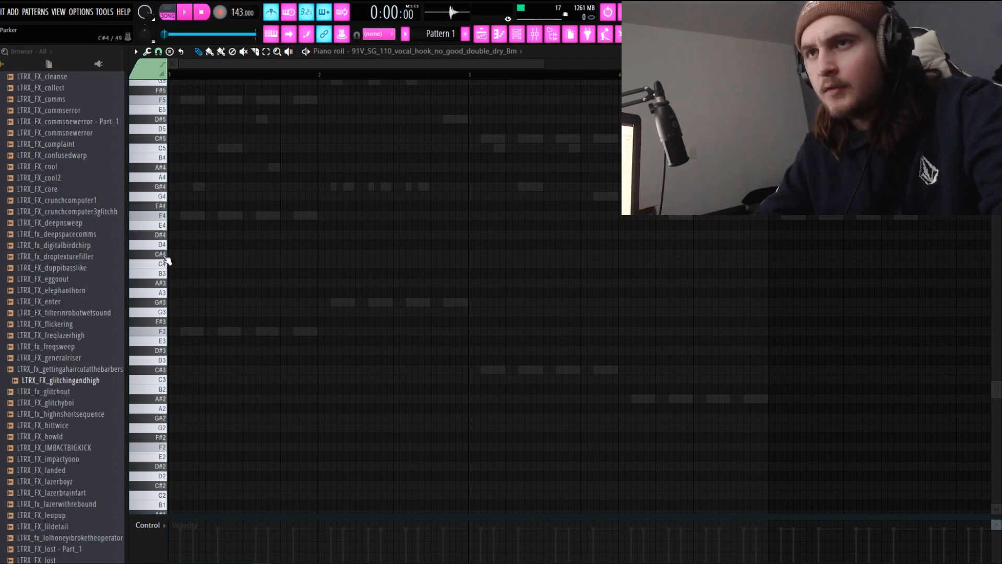
Raise the vocal hook's time-stretching pitch, delete the first LTRX_clap_digital2 clip on Track 5, and replay the song
left_click(480, 38)
double_click(374, 393)
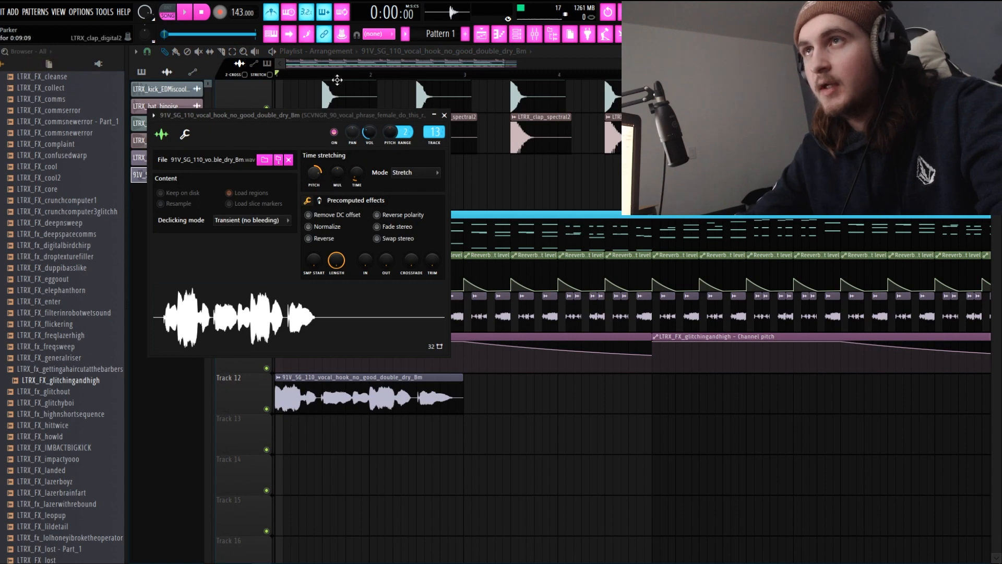
left_click_drag(336, 81, 229, 101)
key("space")
right_click(302, 105)
key("space")
key("space")
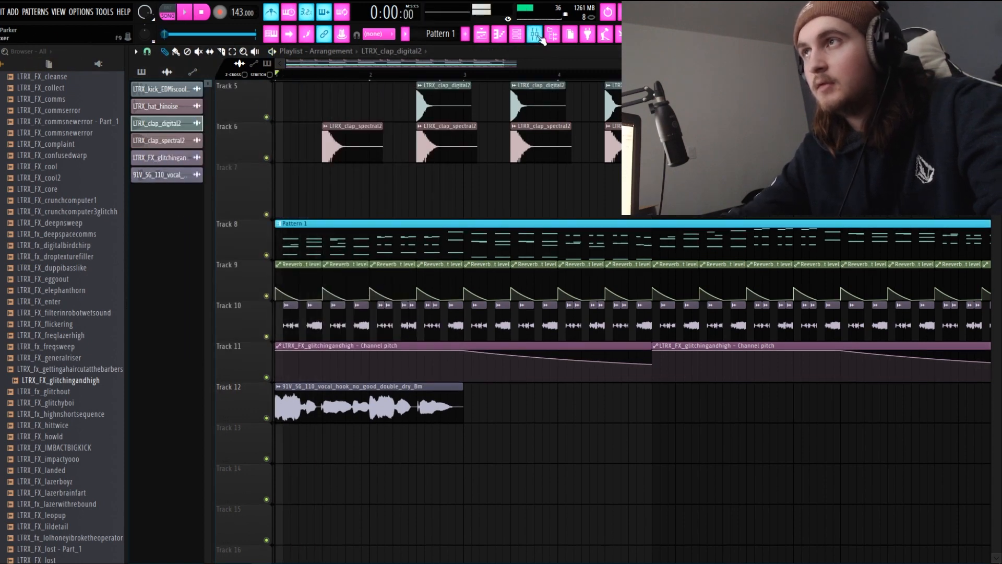
Audition the song in the mixer with only the drums, basses, Vital #4 and vocal tracks enabled
key("F9")
key("space")
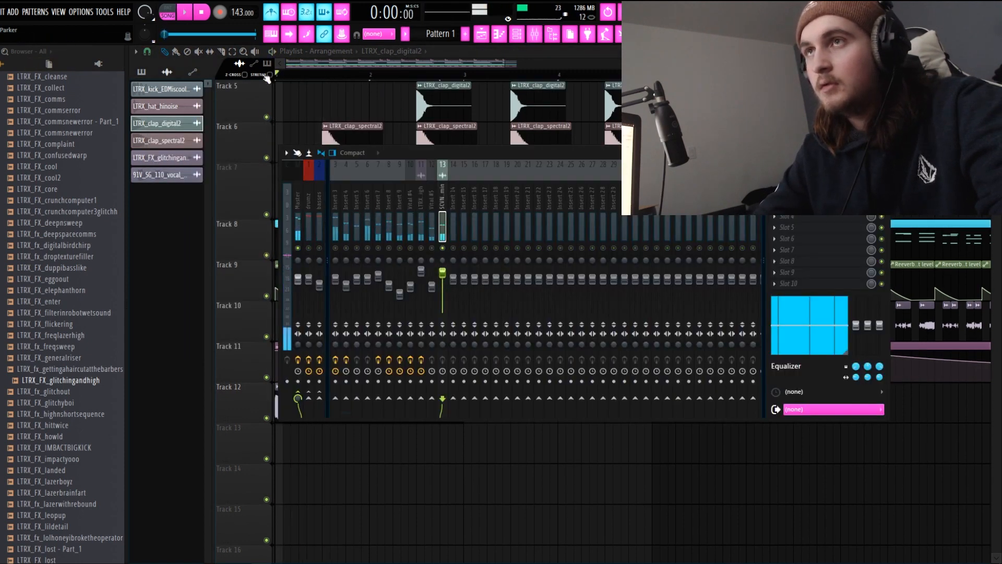
key("space")
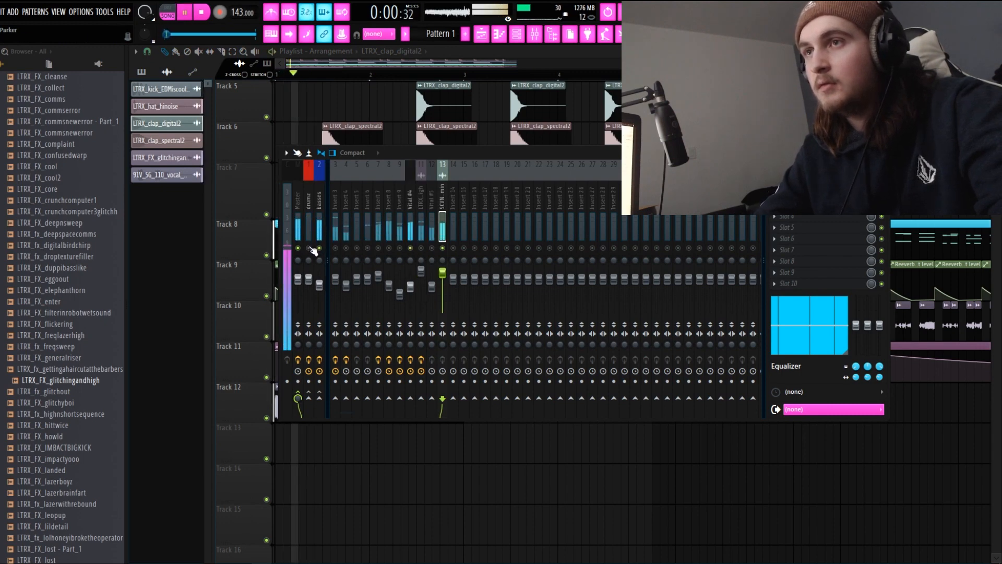
key("space")
key("space")
key("space")
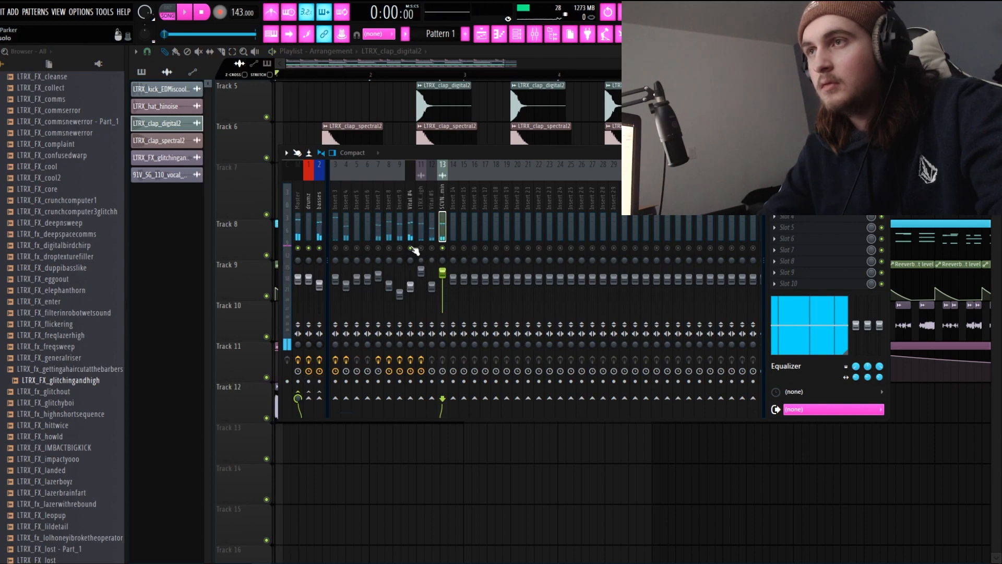
Add Fruity Parametric EQ 2 to the Vital #4 mixer track
left_click(412, 294)
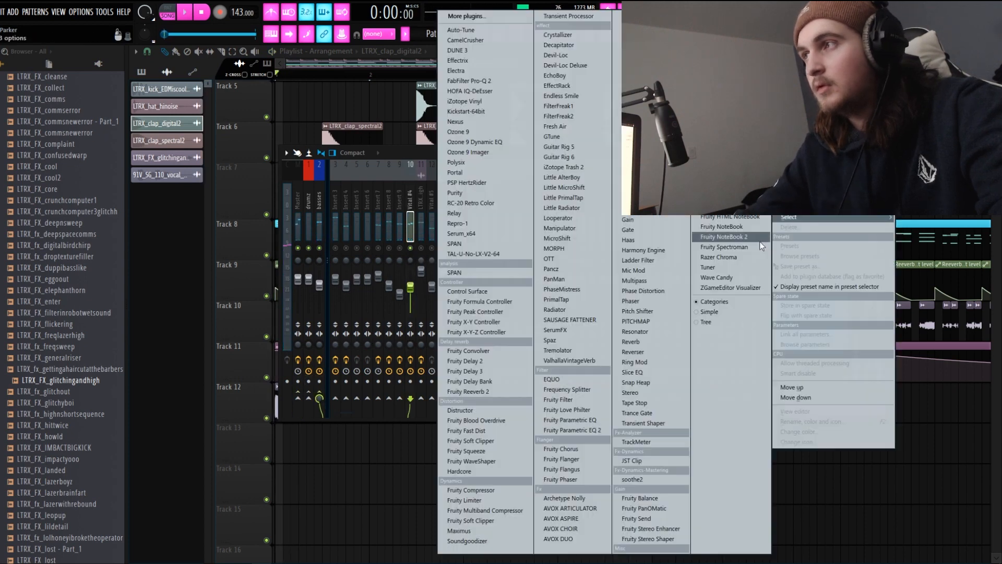
left_click(778, 238)
left_click(584, 431)
Shape the Vital #4 EQ with reduced lows, boosted upper mids and a deep treble dip during playback
key("space")
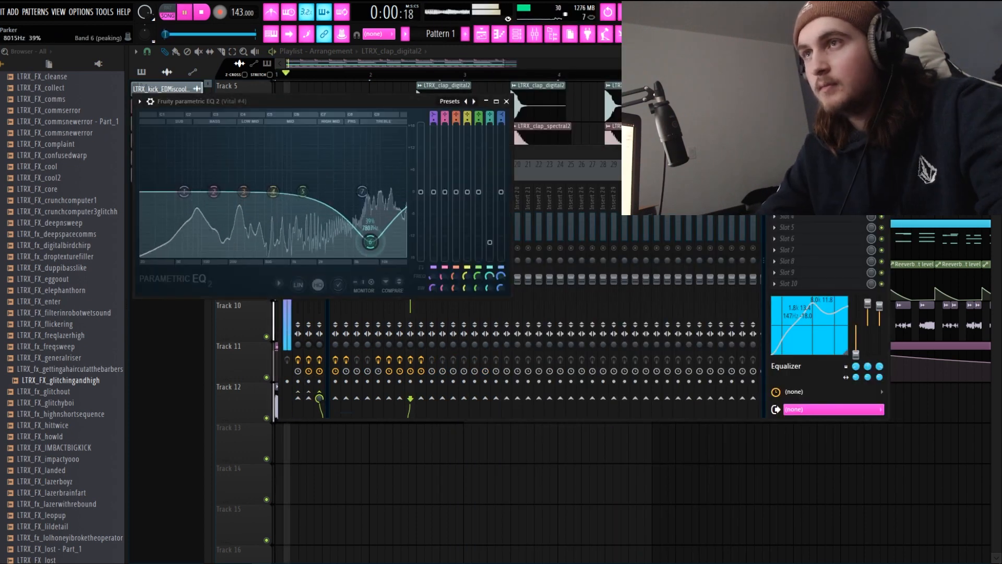
left_click_drag(363, 192, 387, 209)
left_click_drag(184, 191, 213, 253)
left_click_drag(303, 191, 282, 184)
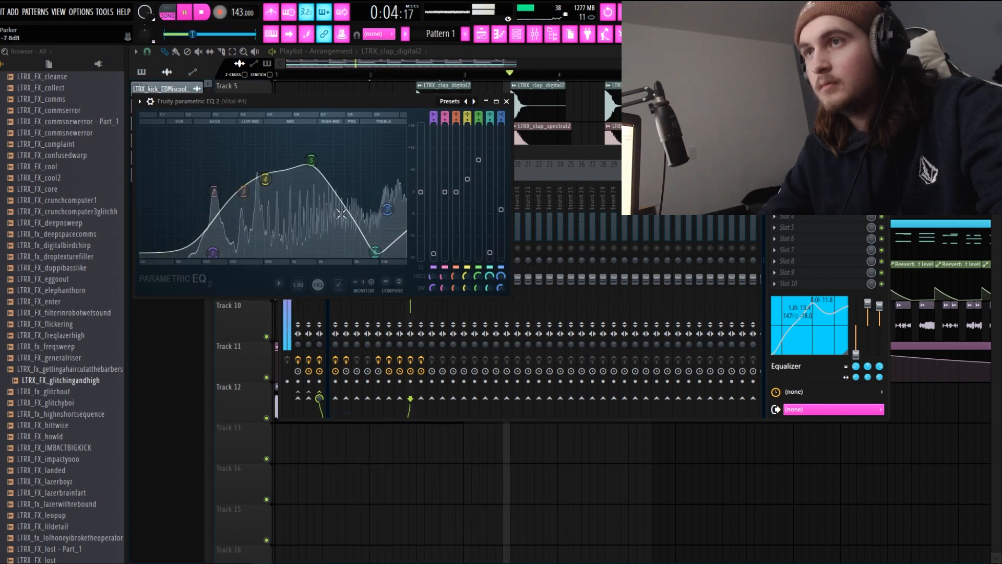
key("space")
Set the vocal's level on mixer track 13 to 5.6 dB while playing the song
key("F9")
key("space")
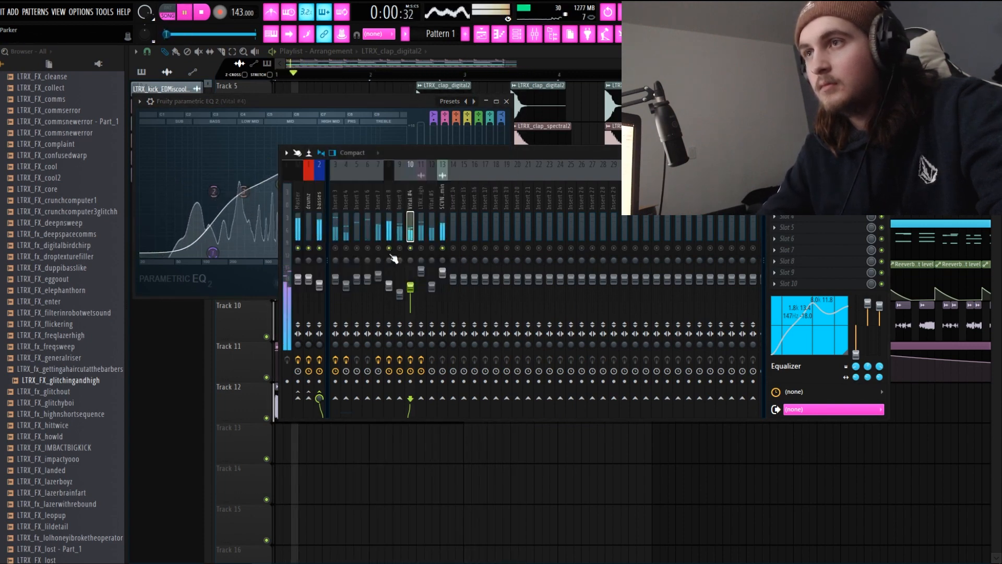
left_click(442, 272)
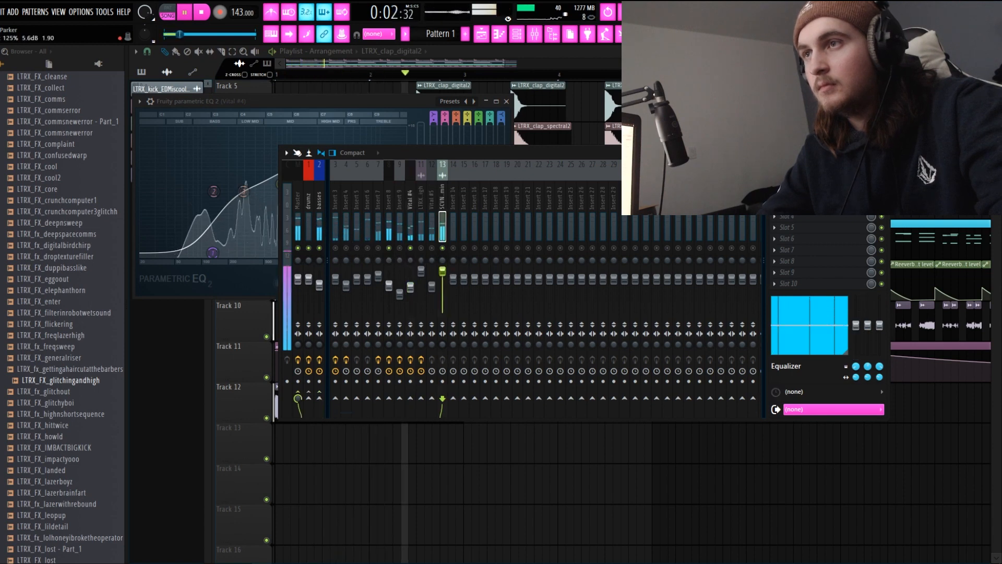
key("space")
Move the Track 12 vocal clip slightly later to line up with Pattern 1's first notes, replaying the song
left_click(303, 59)
key("space")
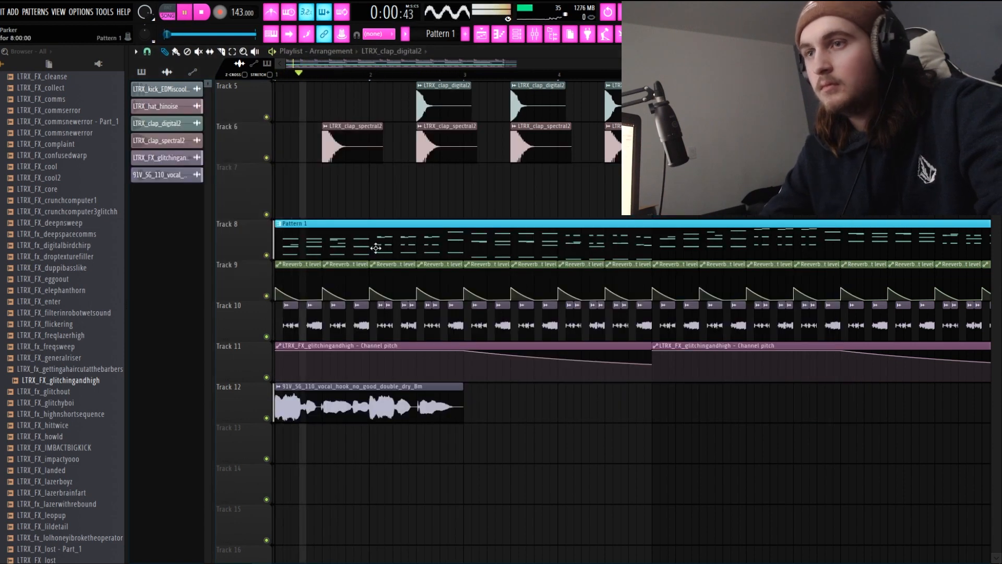
key("space")
scroll(324, 399, "up", 3)
mouse_move(313, 403)
left_mouse_down()
mouse_move(221, 405)
mouse_move(312, 409)
left_mouse_up()
key("space")
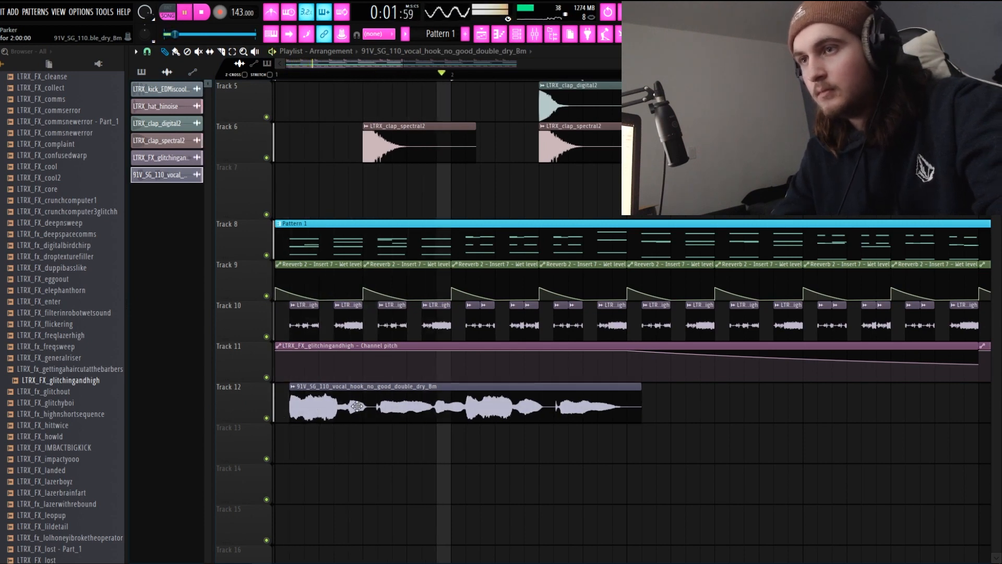
scroll(577, 443, "down", 1)
key("space")
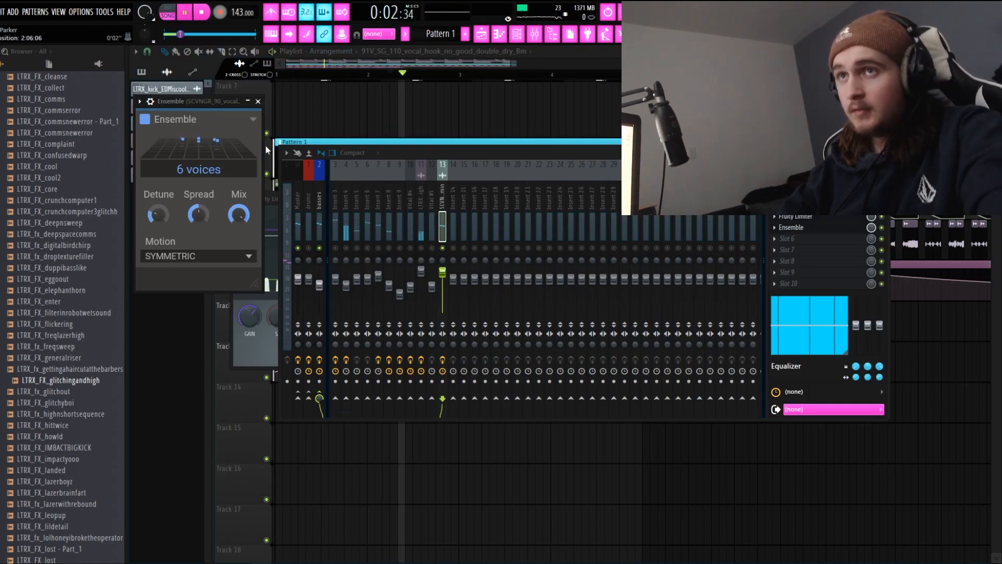
Reduce the vocal's Ensemble to 4 voices and set mixer track 13 to 3.8 dB, playing the full mix unsoloed
left_click_drag(181, 170, 182, 180)
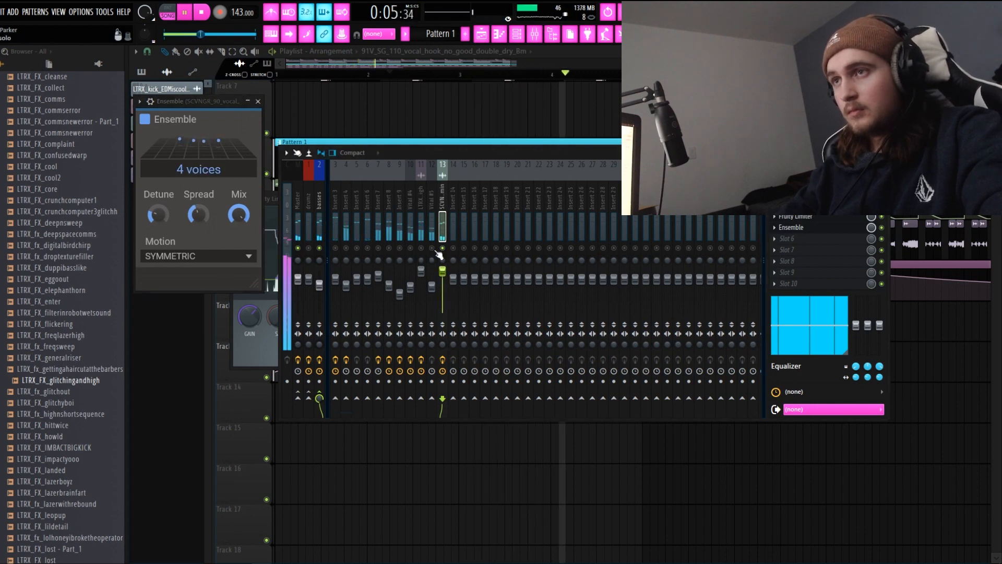
right_click(421, 248)
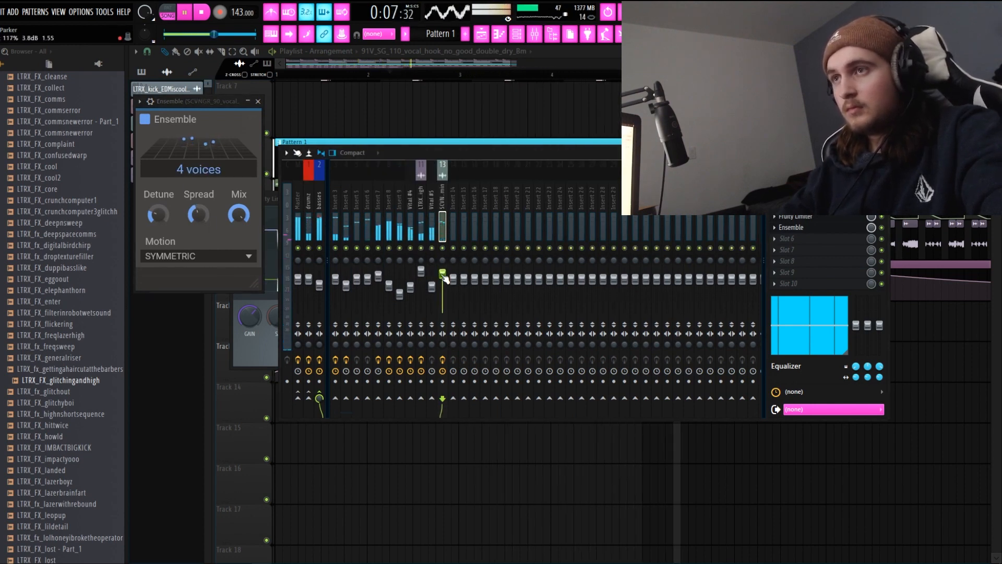
Trim Track 13's pitch automation at bar 5 and duplicate the Track 12 and 13 vocal clips into bars 5–8
left_click_drag(424, 72, 205, 87)
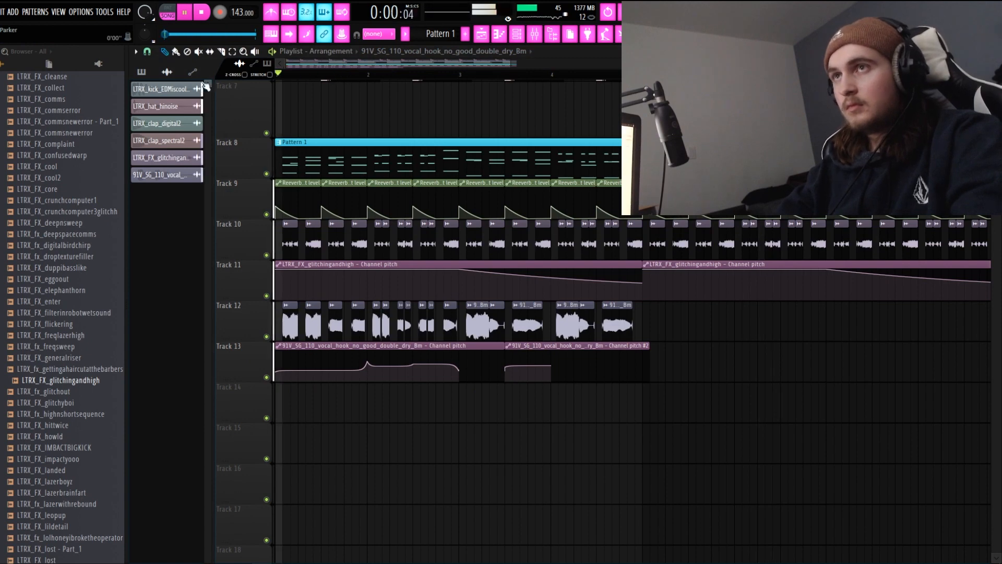
key("c")
left_click_drag(646, 387, 650, 345)
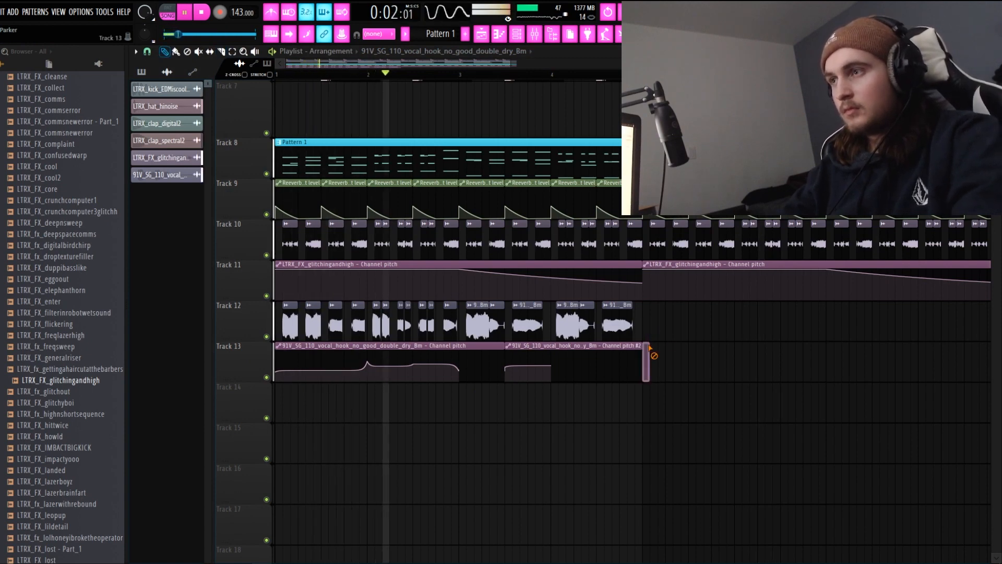
left_click_drag(666, 382, 252, 330)
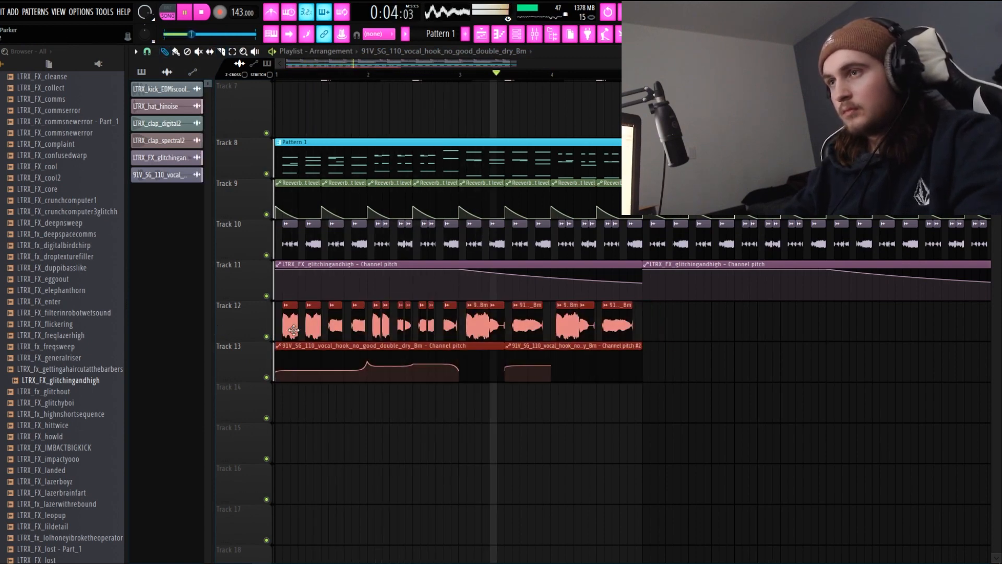
key("ctrl+b")
scroll(365, 334, "down", 2)
Add Fruity Stereo Enhancer to slot 6 of the vocal's mixer track and set that track's level to 2.0 dB
key("F9")
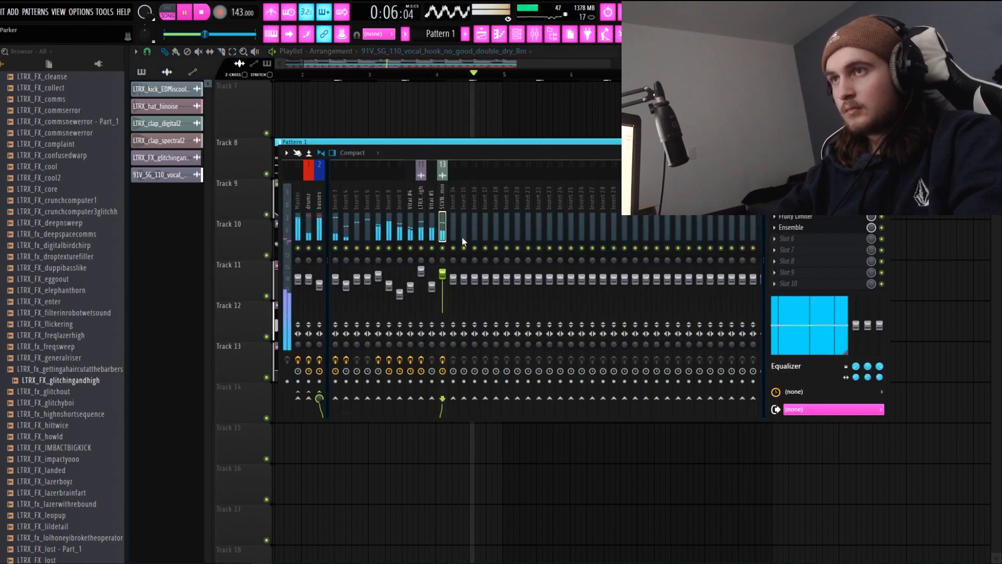
left_click(814, 239)
mouse_move(789, 250)
left_click(651, 529)
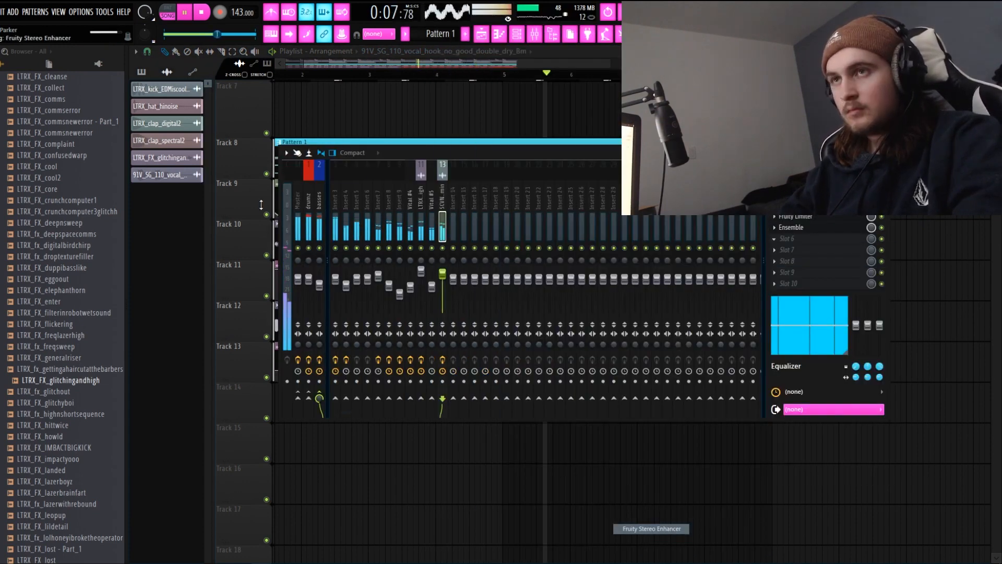
left_click(433, 263)
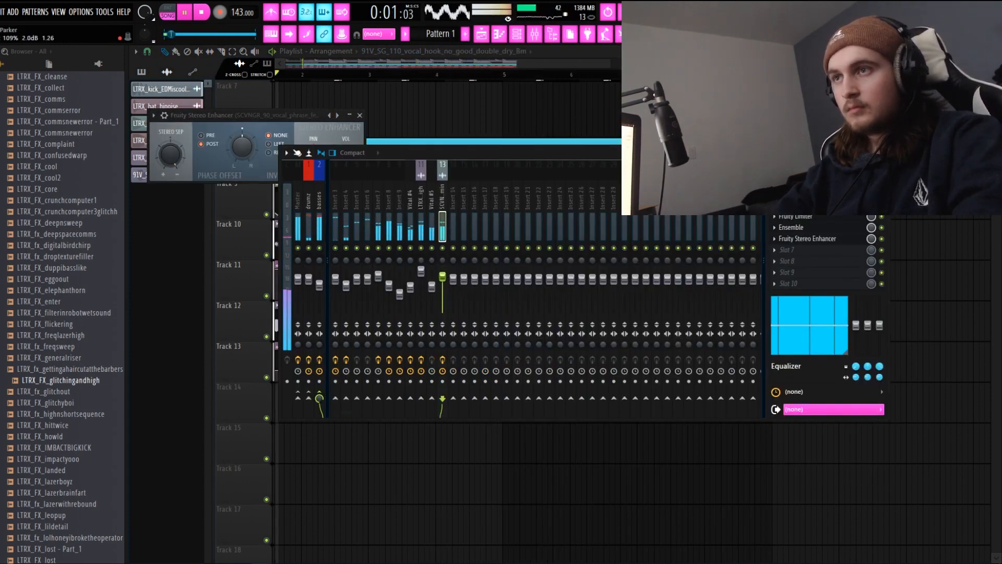
Replace the long vocal clips at the start of bars 3 and 4 on Track 12 with pairs of short chops, replaying the song
left_click_drag(355, 69, 334, 69)
scroll(469, 292, "down", 2)
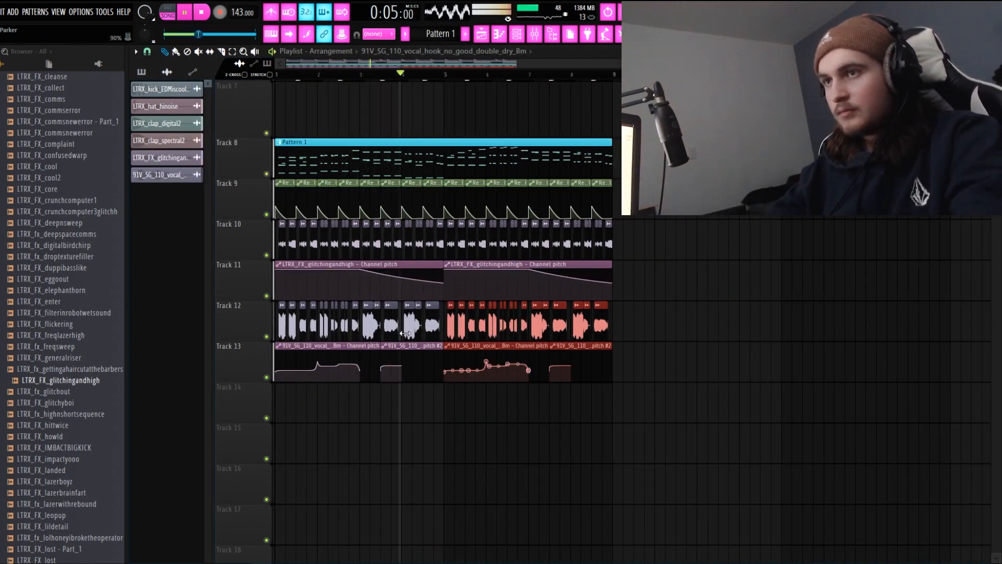
key("space")
key("space")
scroll(326, 304, "up", 2)
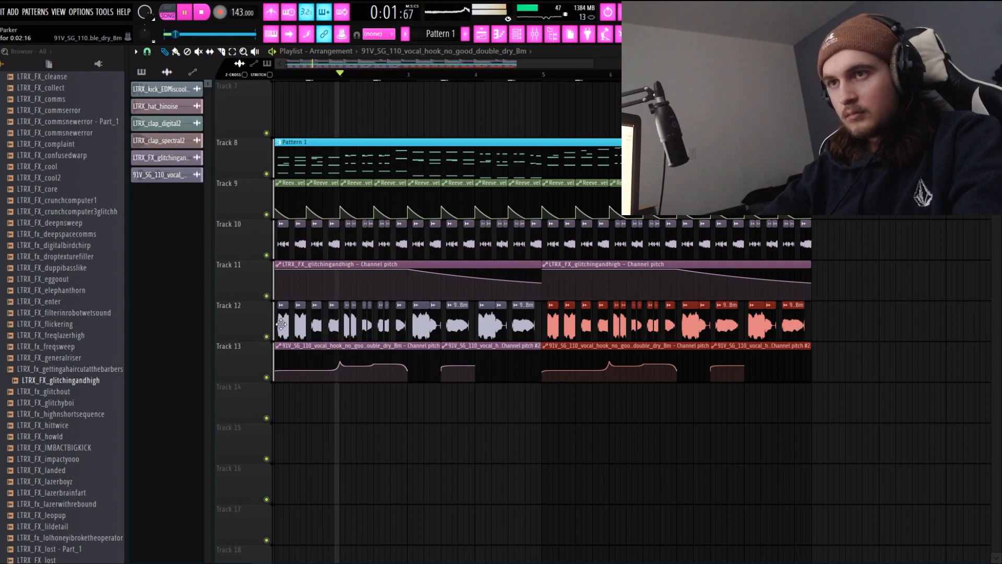
scroll(419, 328, "up", 3)
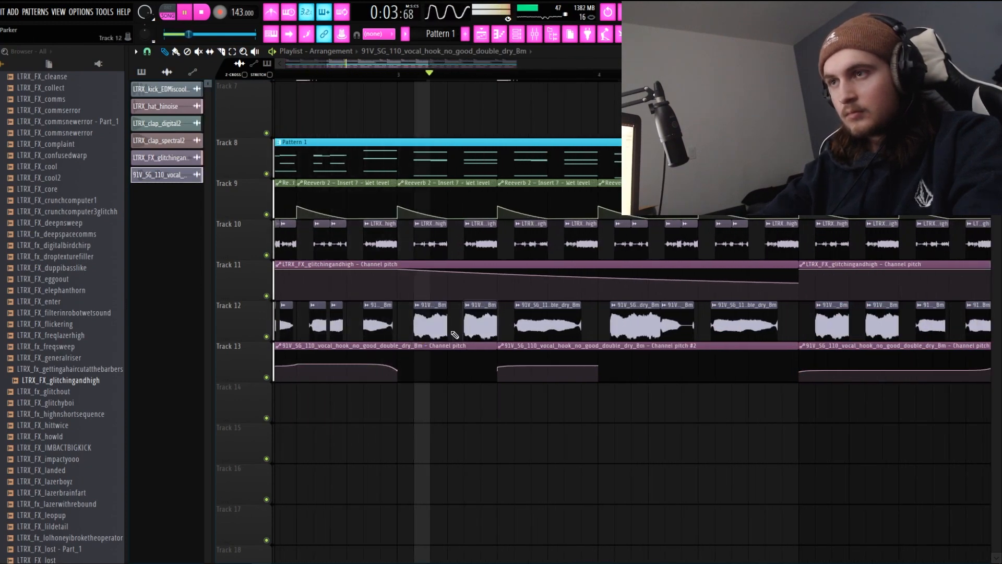
scroll(419, 328, "down", 3)
scroll(455, 334, "up", 3)
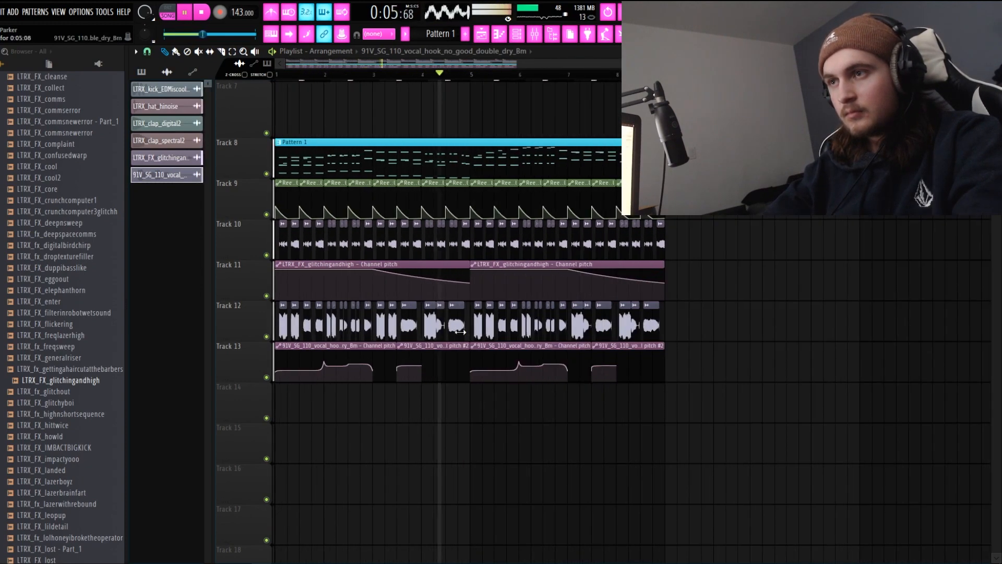
key("space")
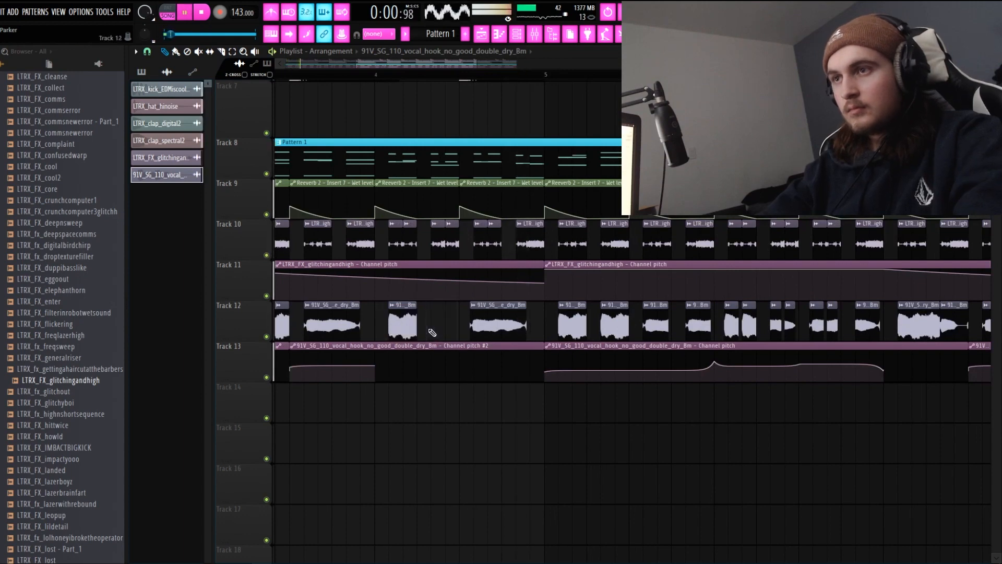
scroll(443, 329, "down", 5)
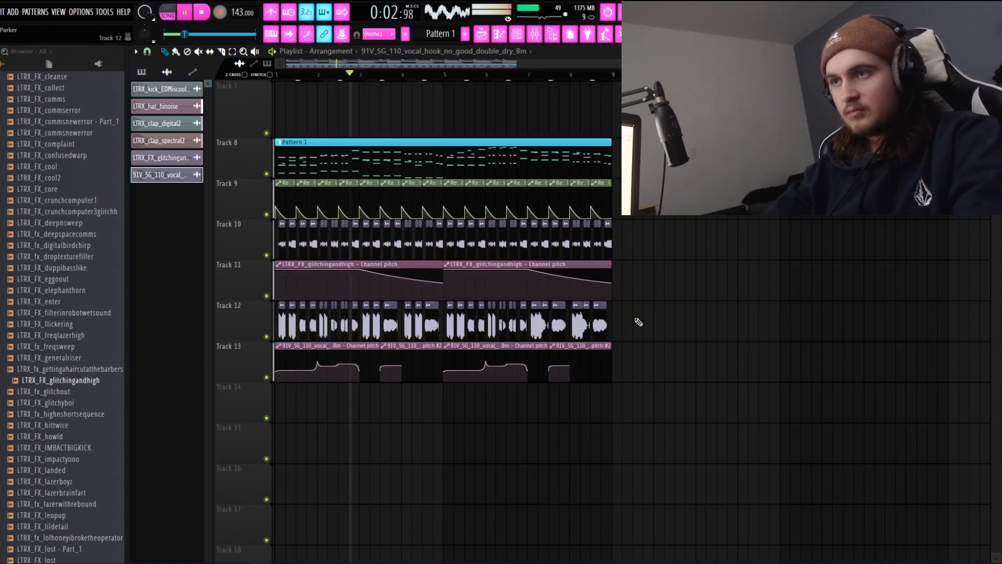
Replace Track 12's vocal clips in bars 5–8 with a duplicate of the edited clips from bars 1–4 and replay
left_click_drag(600, 325, 446, 329)
mouse_move(445, 76)
left_mouse_down()
mouse_move(421, 91)
mouse_move(276, 83)
left_mouse_up()
left_click(715, 336)
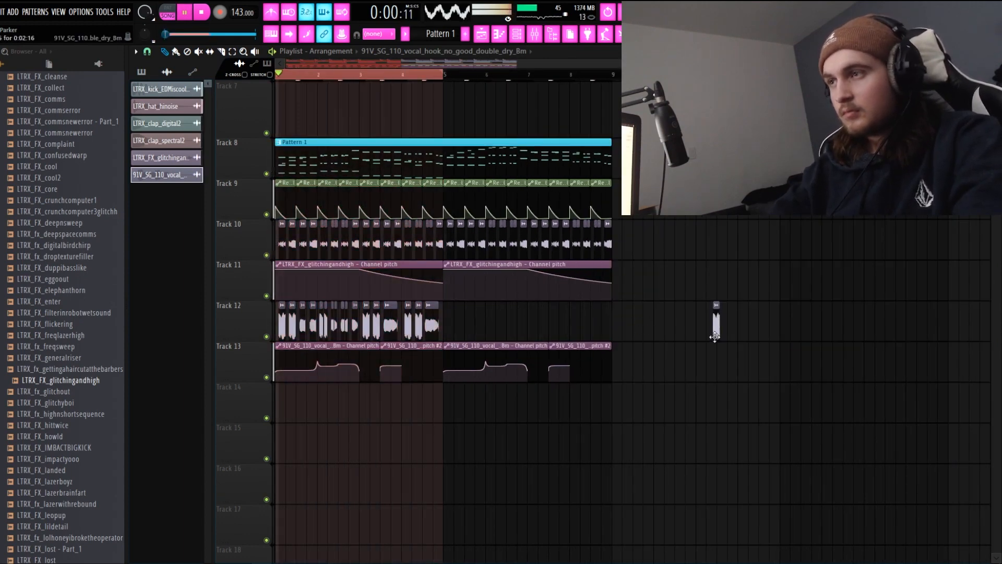
right_click(715, 337)
right_click(582, 349)
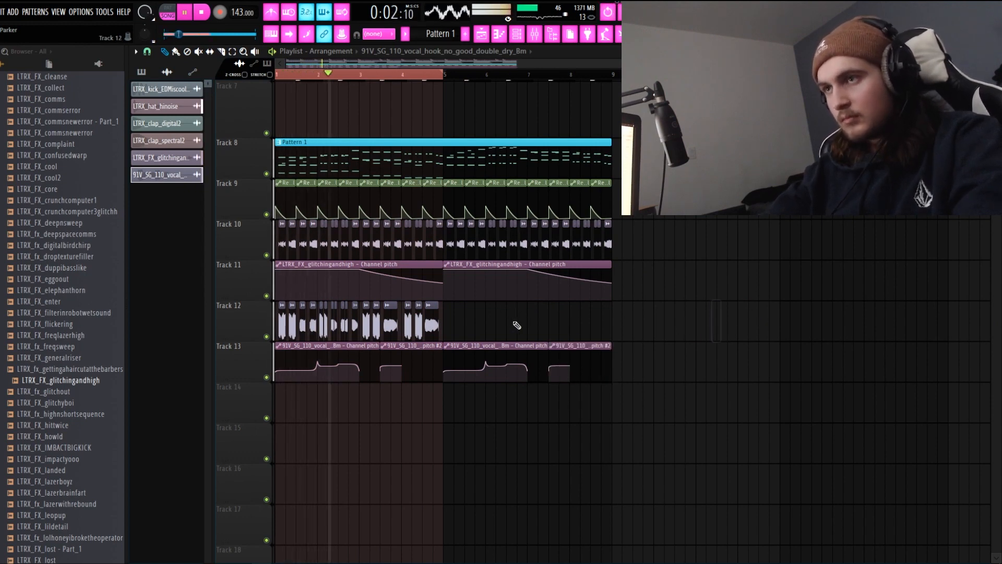
key("ctrl+b")
left_click(678, 316)
right_click(678, 316)
key("space")
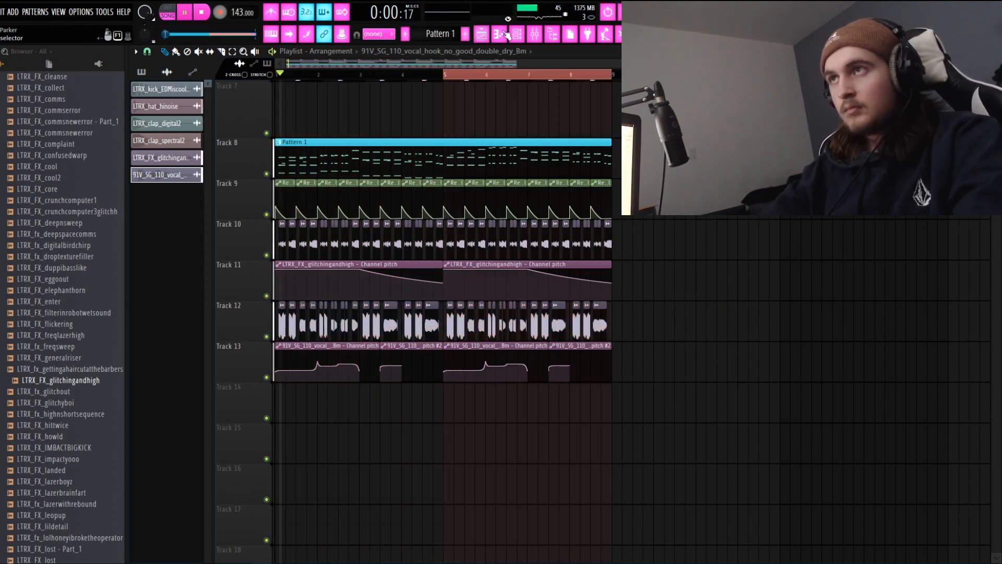
Raise the main output level of the vocal's Fruity Parametric EQ 2 during playback
left_click(500, 34)
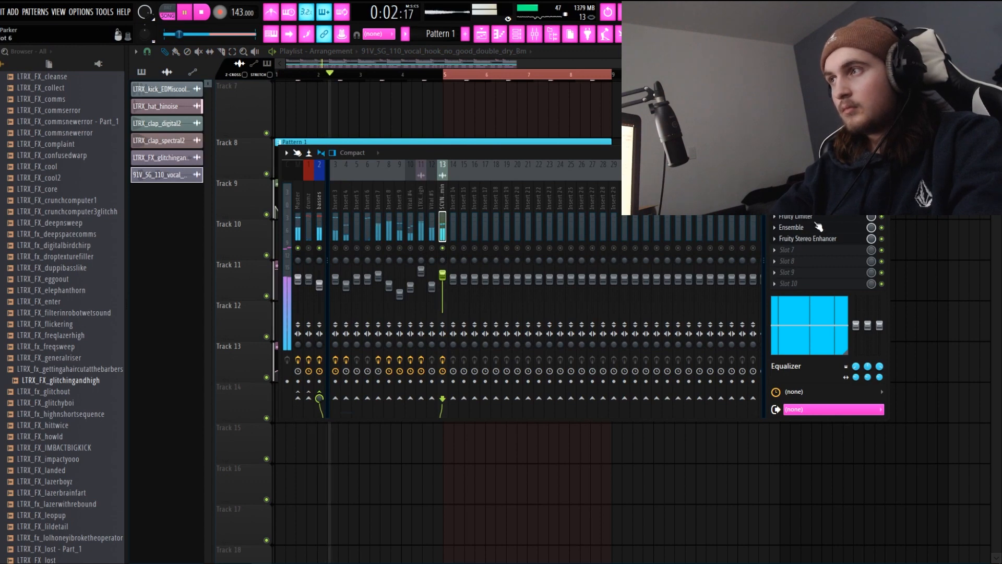
left_click(803, 205)
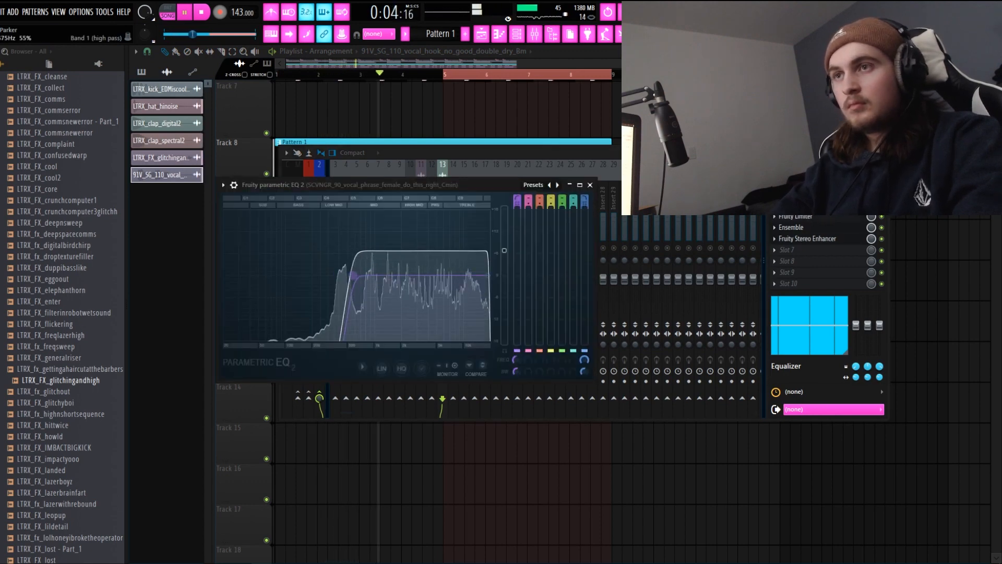
left_click_drag(506, 257, 506, 244)
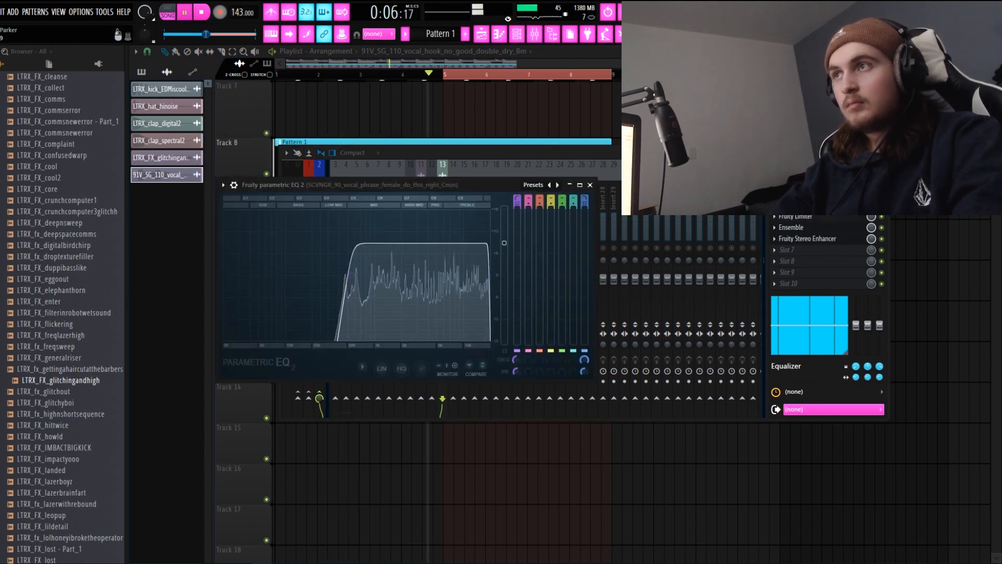
Raise the Vital #5 mixer track slightly and lower Insert 8 a little while both play soloed with the vocal
left_click(443, 165)
left_click(430, 258)
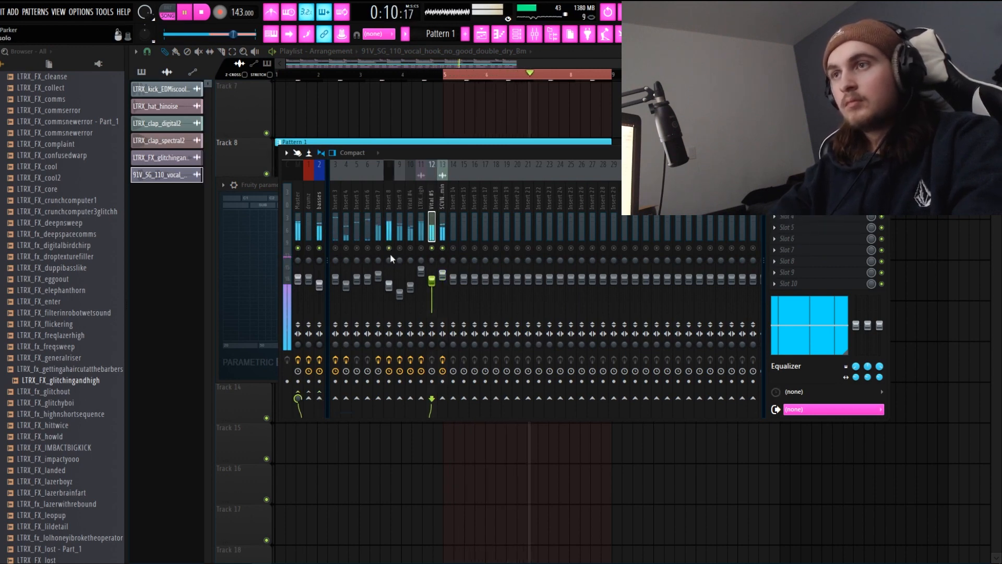
left_click(390, 288)
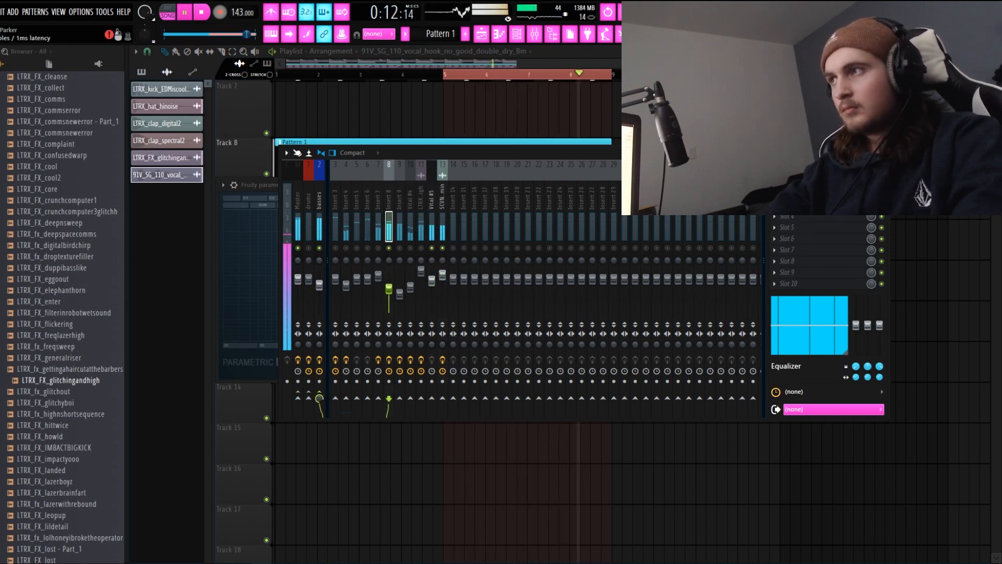
Cut the highest treble in Insert 8's Fruity Parametric EQ 2 by pulling its top band down
left_click(804, 194)
left_click_drag(430, 269, 420, 299)
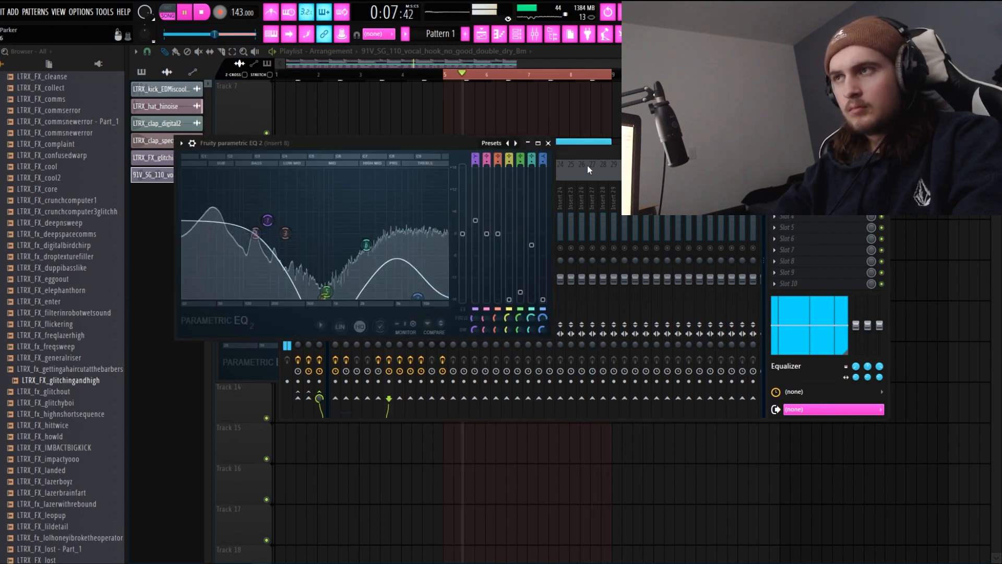
left_click(584, 157)
Try Vital #2's F4 notes an octave higher in its piano roll during playback
left_click(517, 34)
scroll(442, 34, "down", 1)
scroll(442, 34, "up", 1)
key("space")
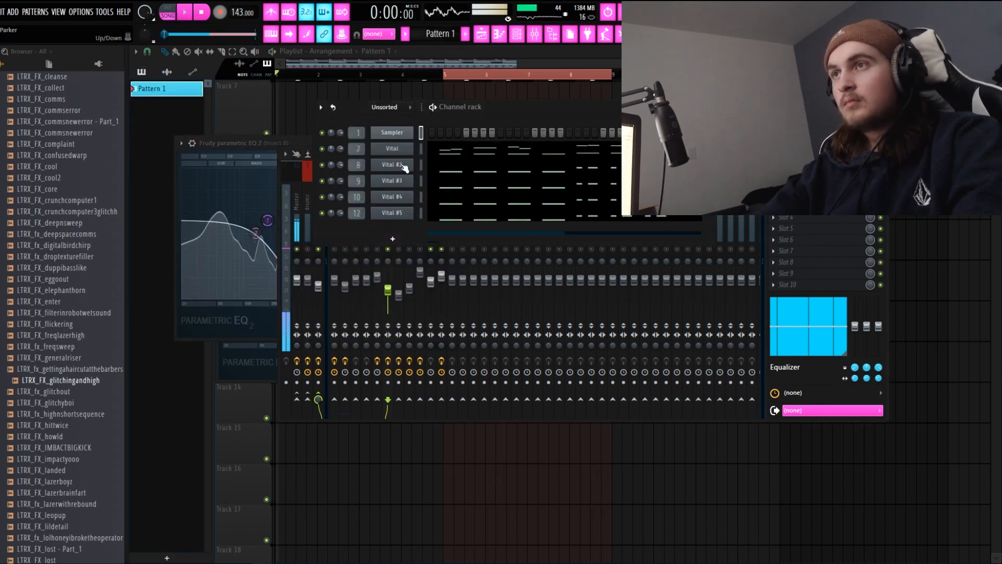
key("space")
right_click(398, 165)
left_click(430, 167)
key("space")
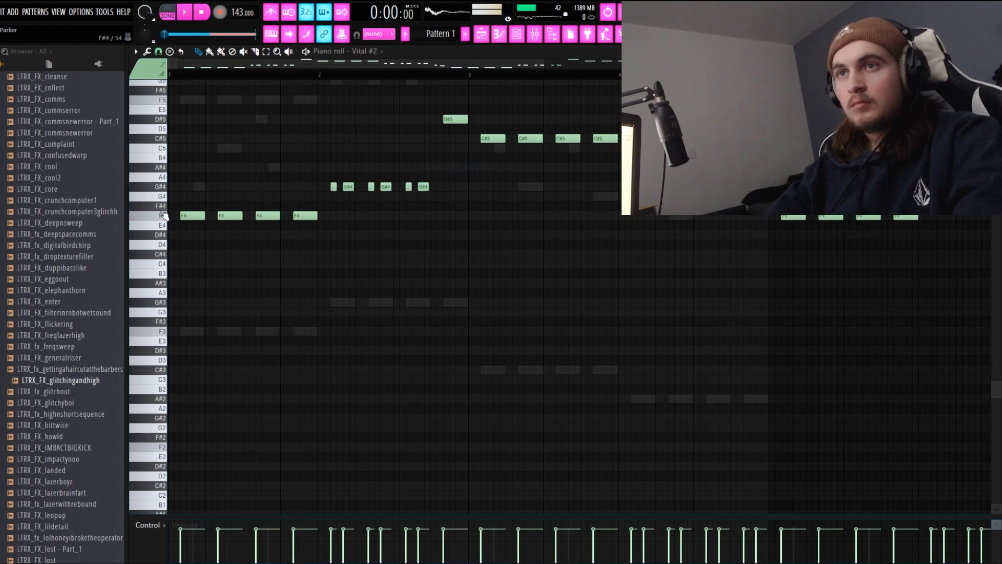
left_click(157, 215)
key("ctrl+Up")
key("space")
scroll(447, 116, "up", 2)
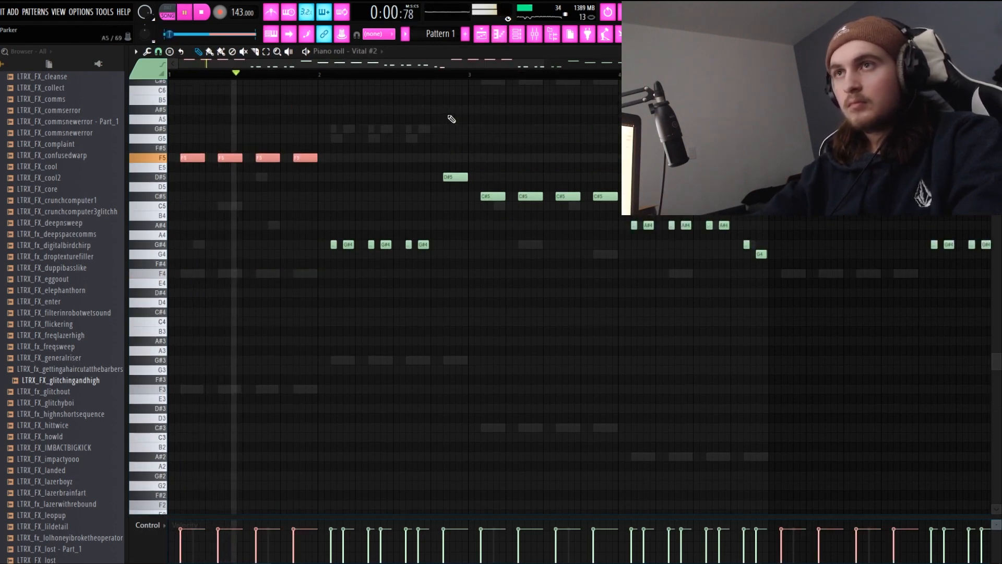
key("ctrl+Down")
left_click(332, 323)
right_click(333, 324)
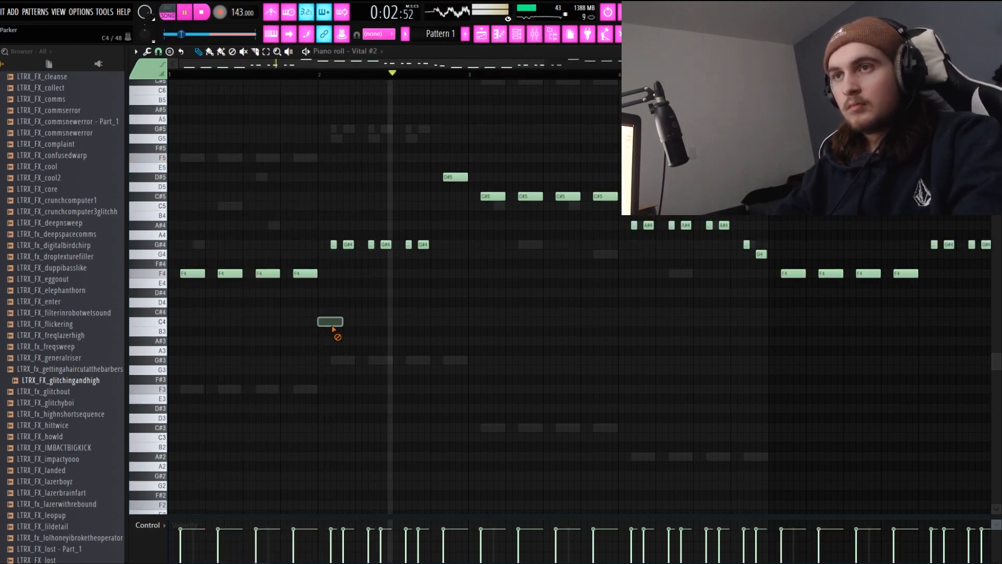
Try raising only the fourth F4 note of Vital #2 by an octave while replaying the song
key("space")
key("space")
left_click(304, 273)
key("ctrl+Up")
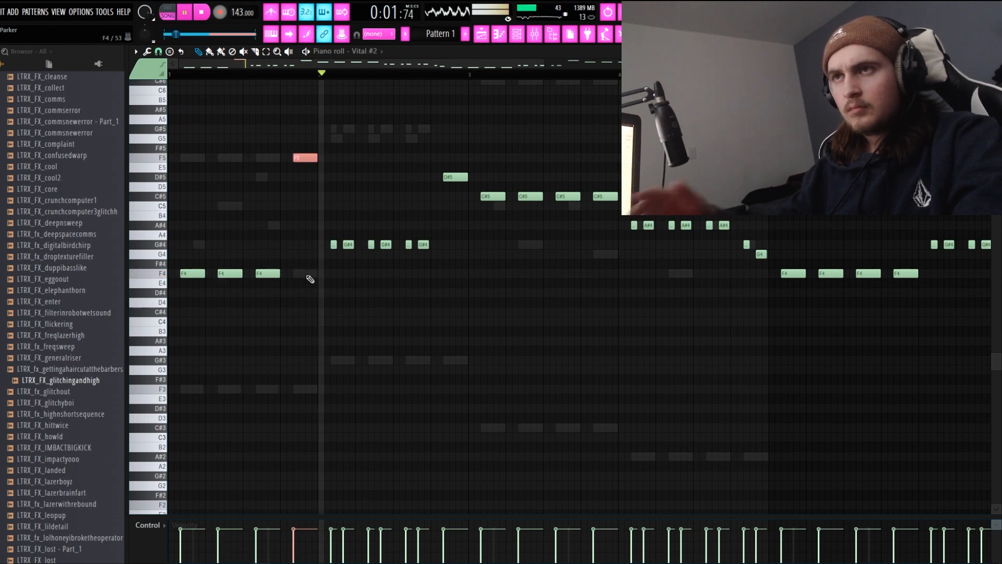
key("ctrl+Down")
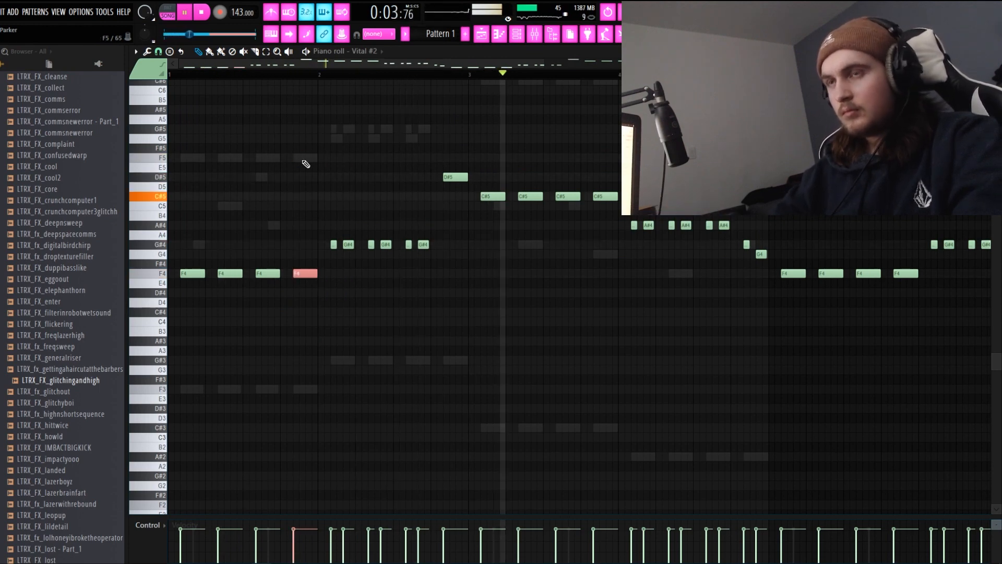
Rebalance the soloed melody tracks in the mixer, with the vocal at 5.6 dB, and unsolo them to hear the full mix
left_click(534, 33)
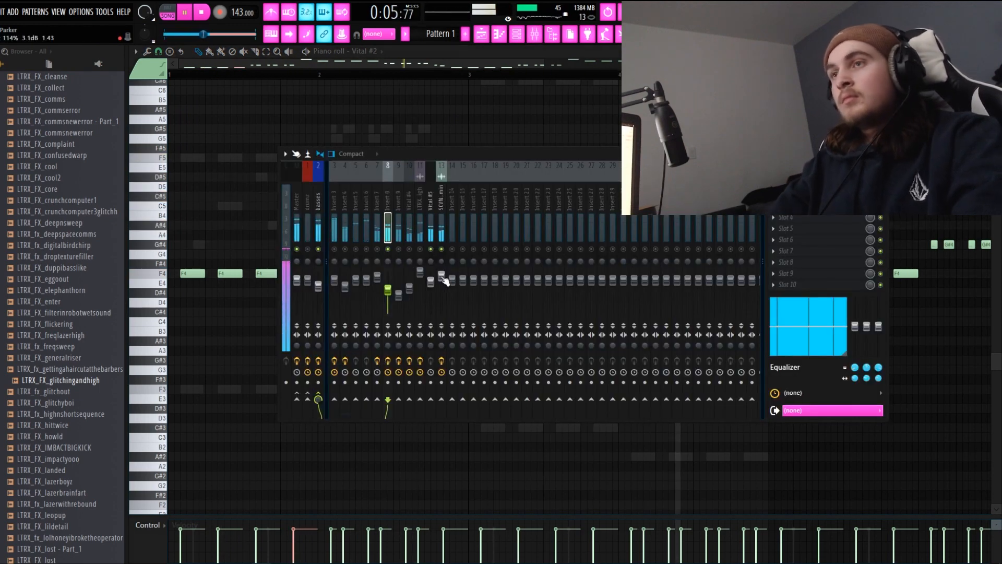
left_click(377, 235)
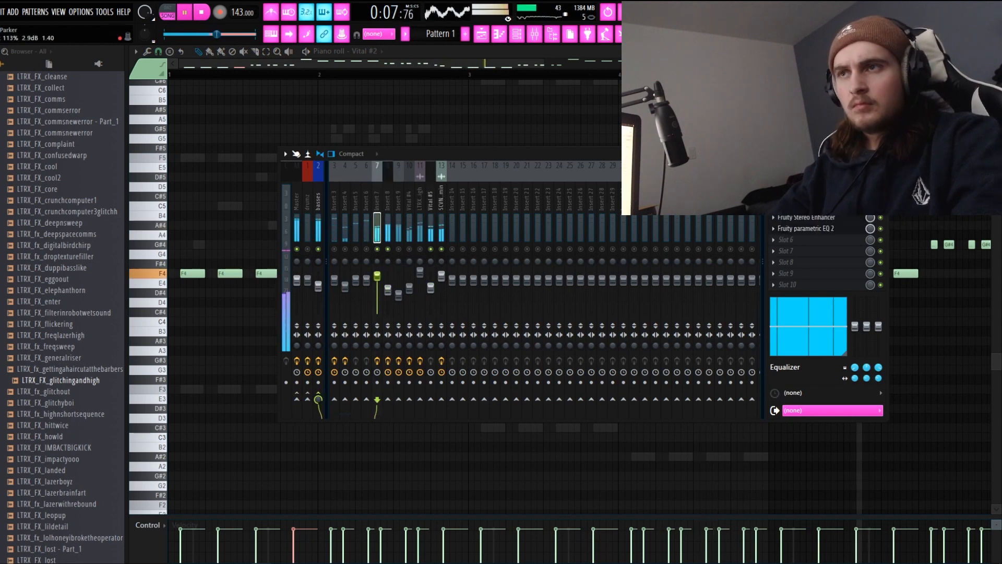
left_click(441, 273)
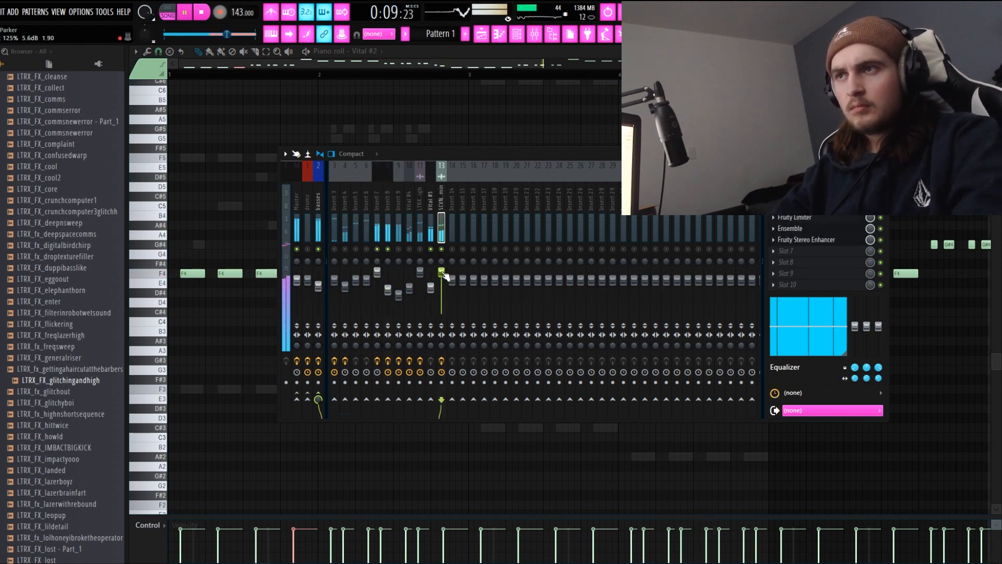
left_click(380, 274)
right_click(410, 249)
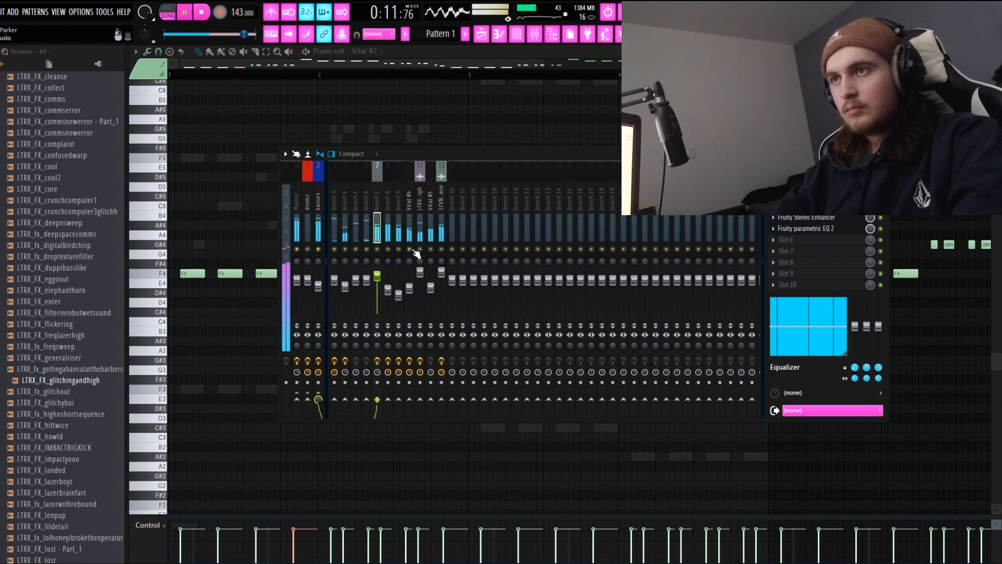
Stop playback and return from the mixer to the playlist arrangement
key("space")
key("F9")
key("F5")
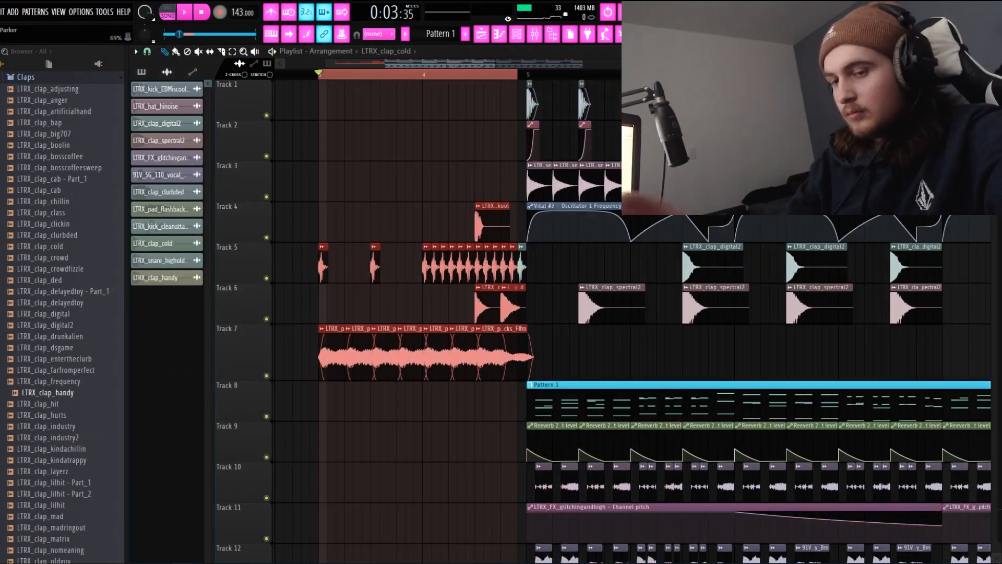
key("F9")
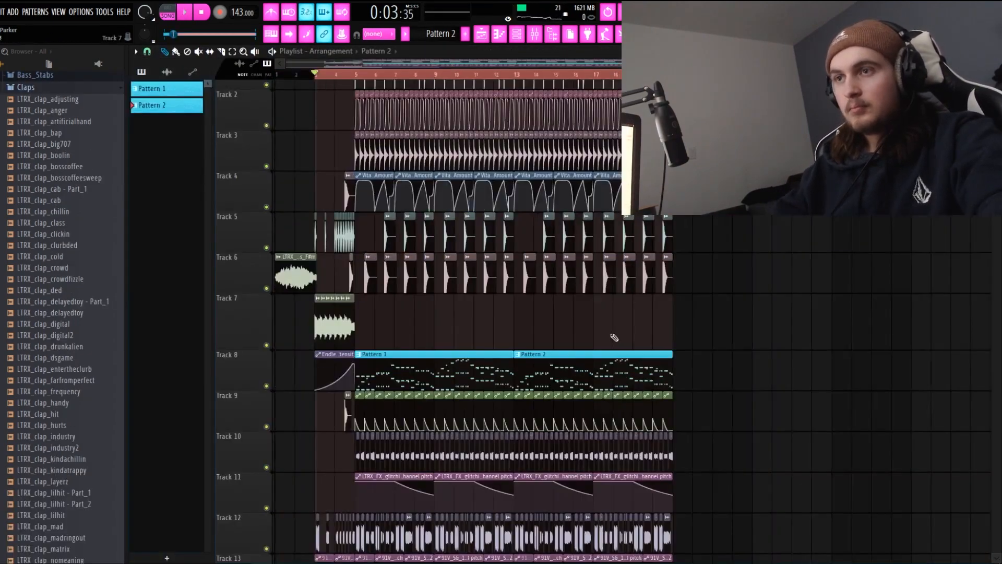
Move the Endless Smile intensity automation clip from Track 8 to Track 17 and extend it to the end of the arrangement
scroll(364, 202, "down", 5)
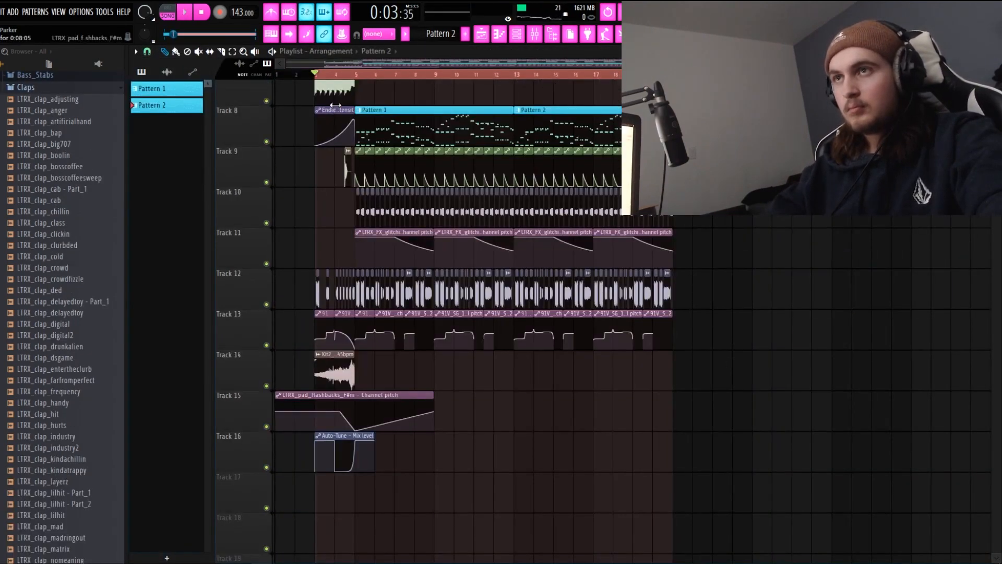
left_click(332, 500)
scroll(321, 491, "up", 4, "ctrl")
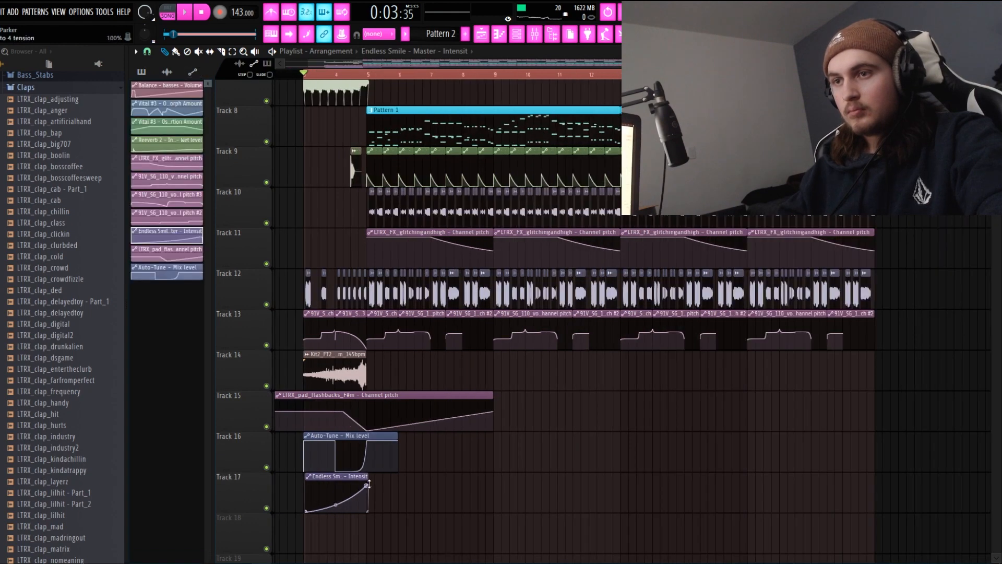
left_click_drag(389, 477, 770, 475)
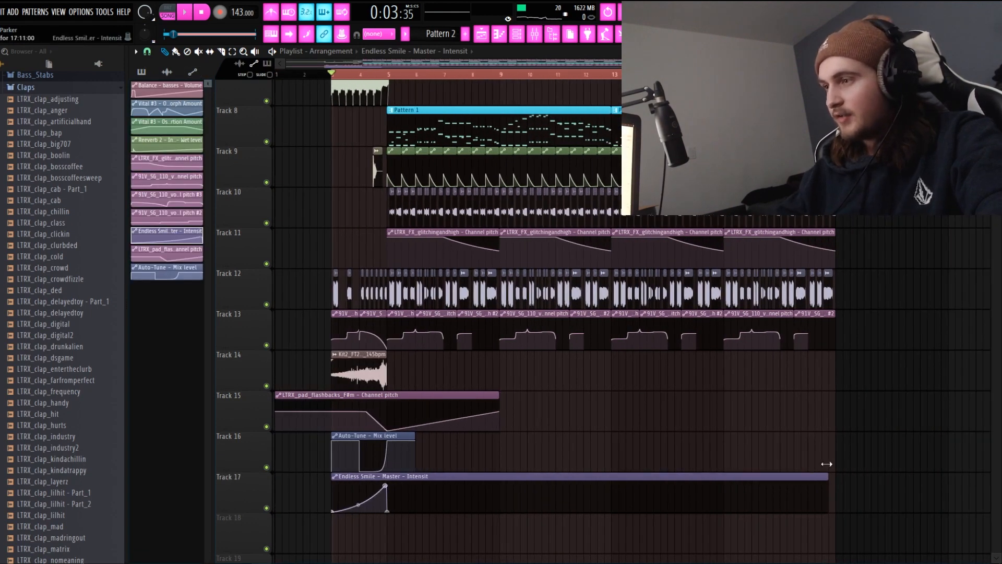
scroll(413, 261, "up", 2)
scroll(391, 117, "up", 2, "ctrl")
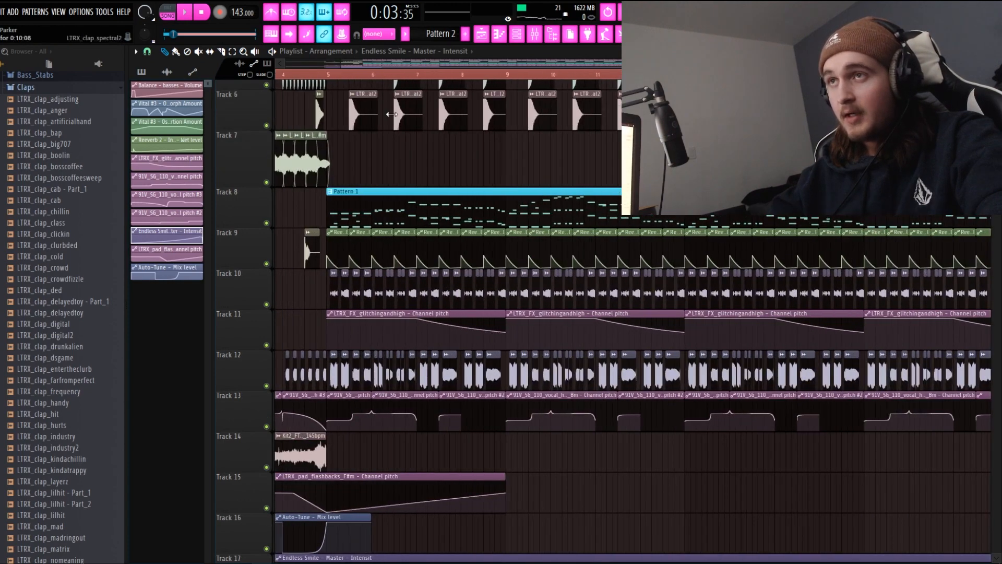
Place the playhead just before bar 5 and shorten the LTRX_pad_flashbacks_F#m channel pitch clip on Track 15 to end partway through bar 5
left_click(321, 74)
scroll(469, 339, "down", 6)
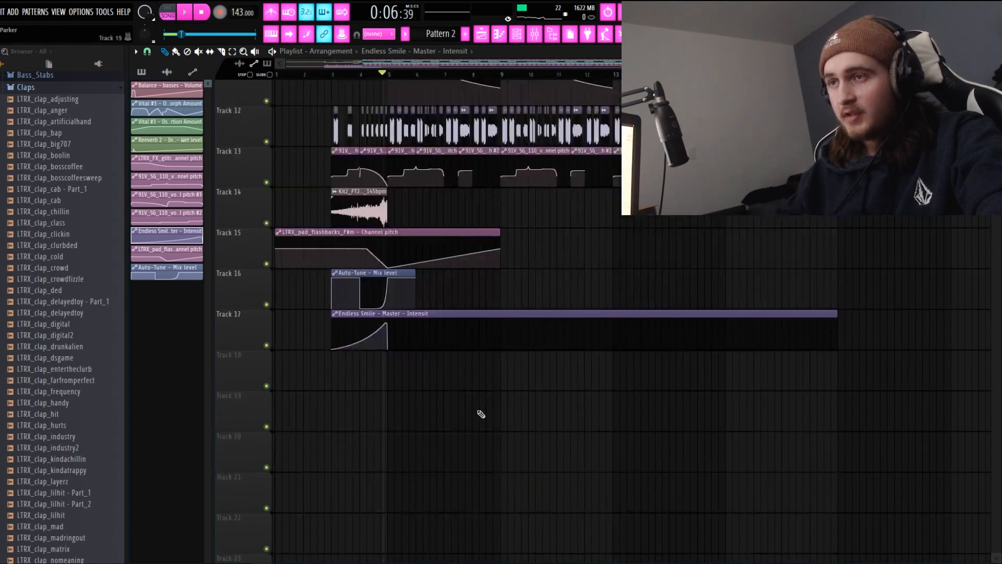
scroll(472, 350, "up", 1)
scroll(454, 324, "down", 1, "ctrl")
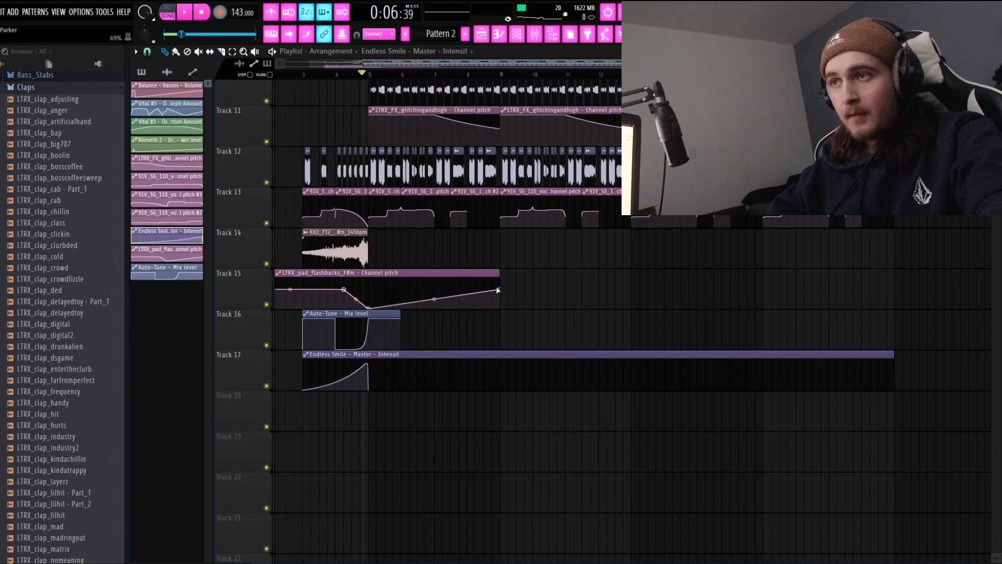
scroll(427, 380, "up", 6)
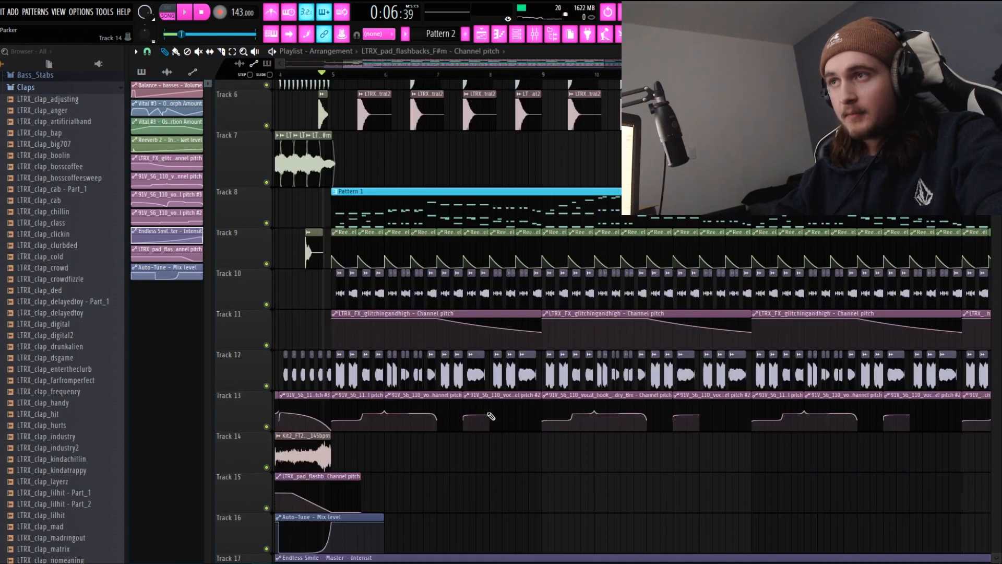
scroll(449, 391, "up", 1, "ctrl")
scroll(478, 402, "up", 4)
scroll(463, 391, "down", 2, "ctrl")
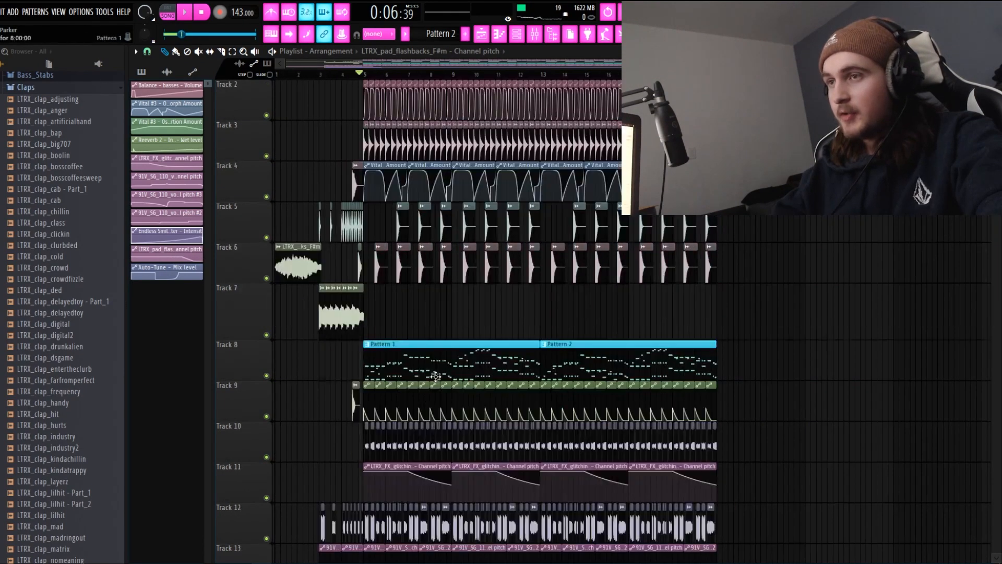
scroll(418, 370, "down", 5)
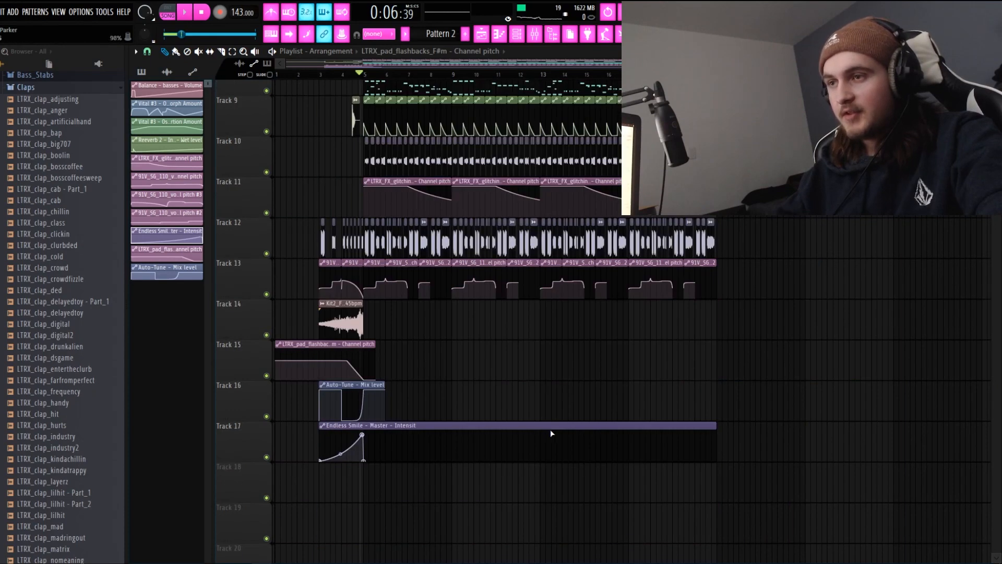
scroll(543, 444, "up", 2, "ctrl")
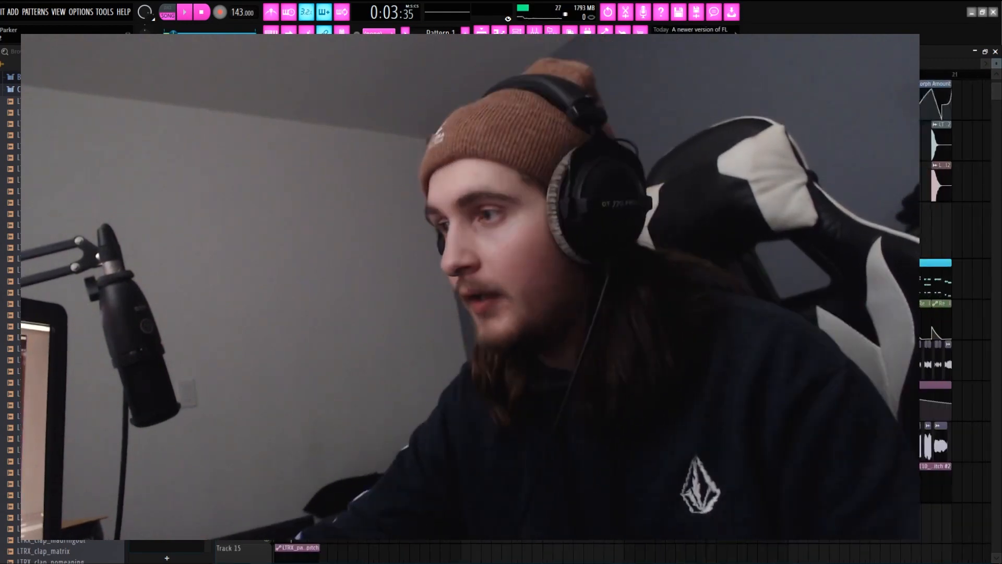
scroll(313, 313, "up", 5)
scroll(631, 323, "right", 3)
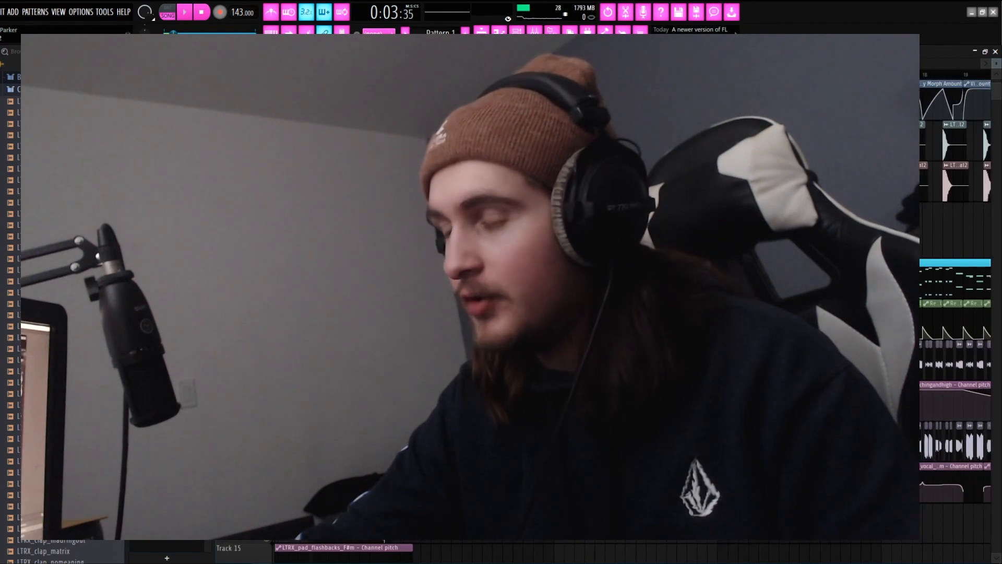
scroll(632, 323, "up", 3)
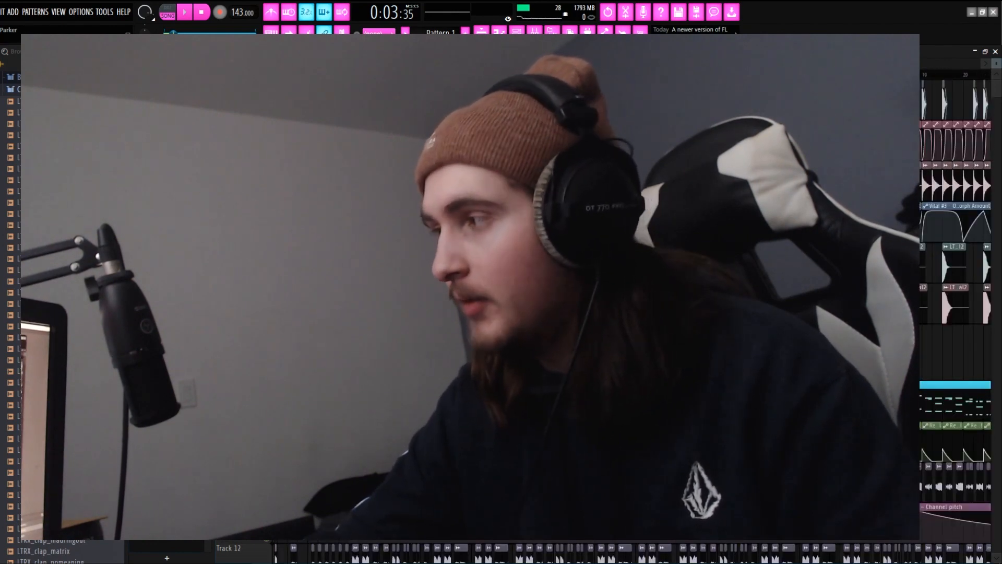
scroll(631, 324, "down", 1)
scroll(313, 313, "up", 5)
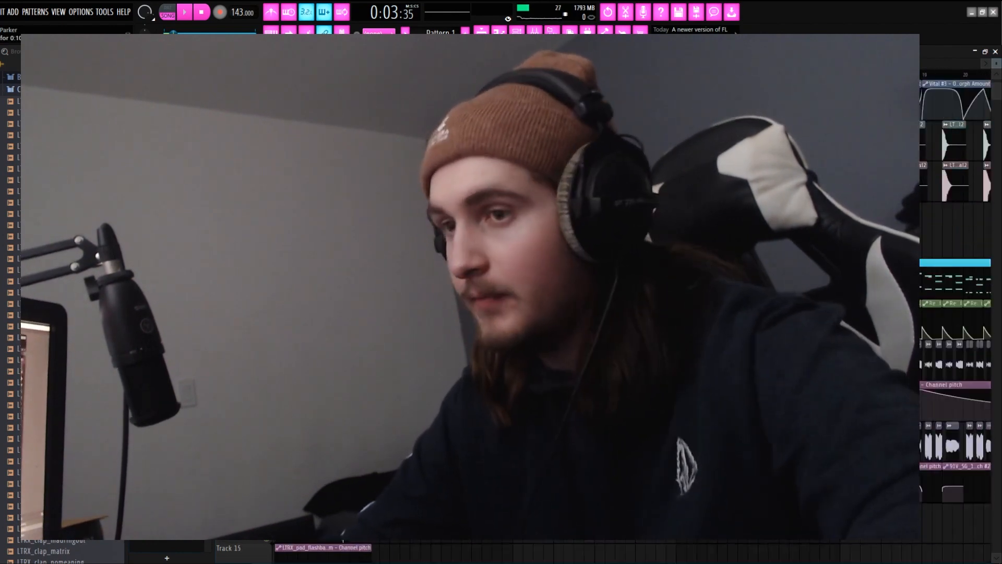
scroll(313, 313, "down", 3)
scroll(461, 313, "down", 12)
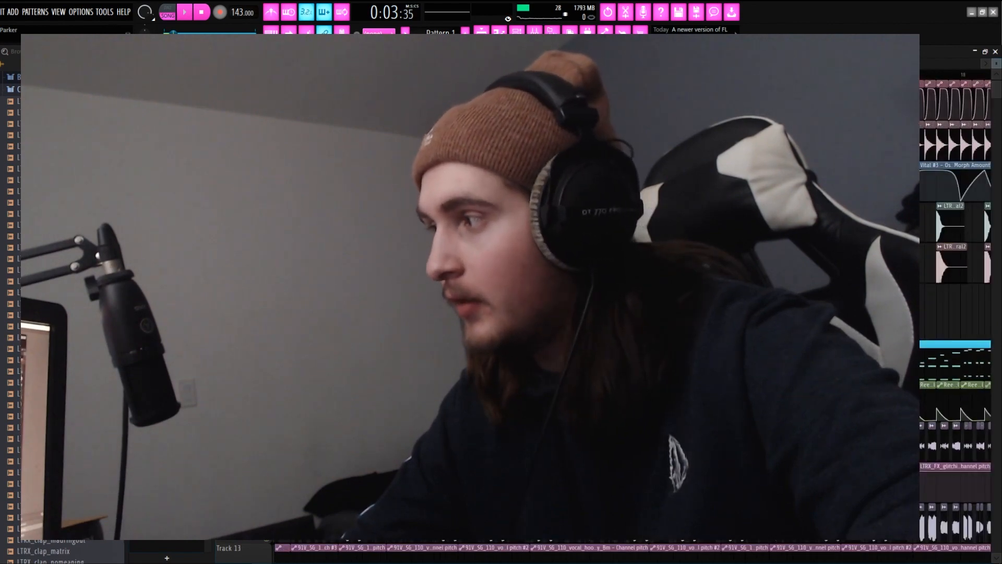
scroll(461, 314, "up", 10)
scroll(461, 313, "down", 10)
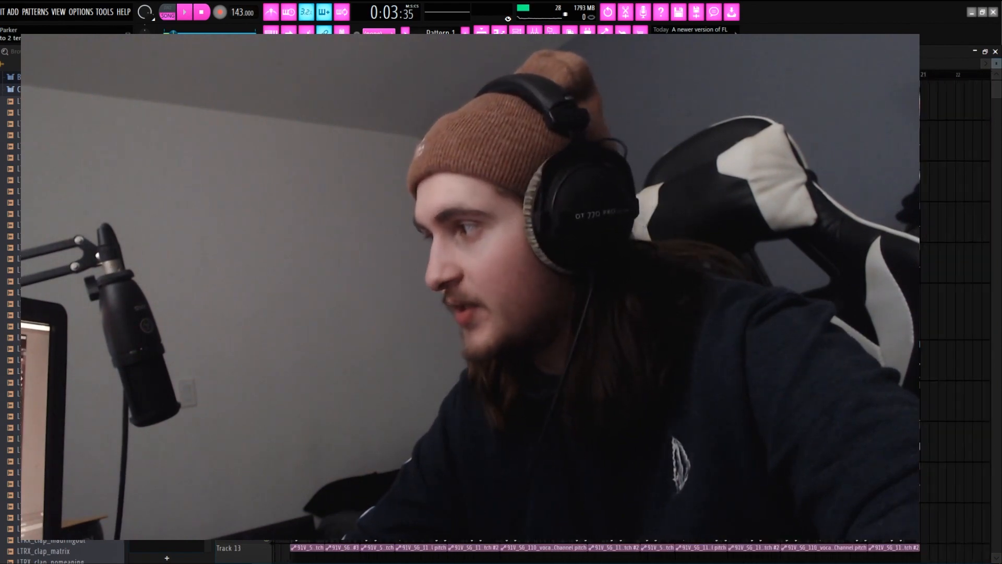
scroll(460, 313, "up", 10)
scroll(632, 323, "up", 1)
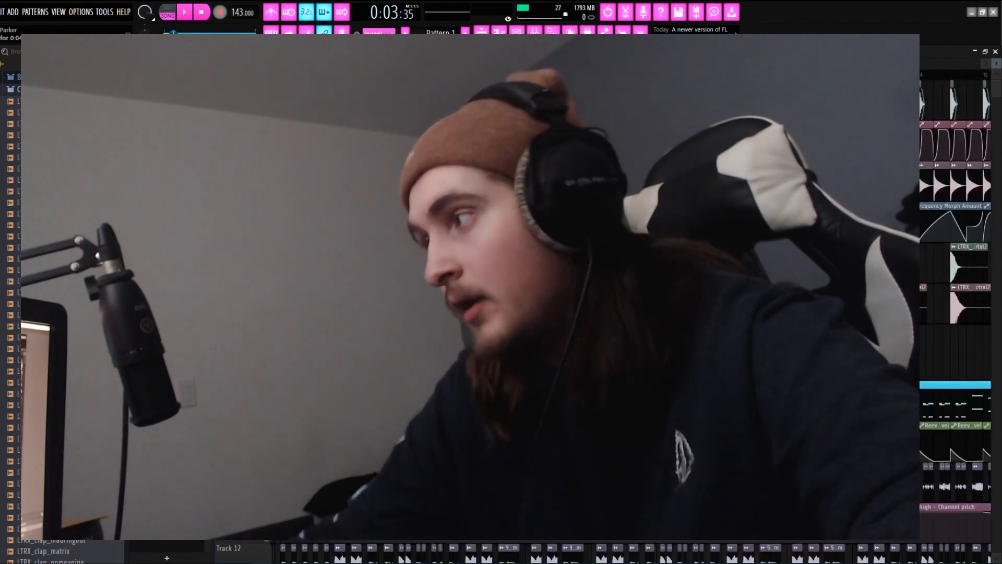
scroll(460, 313, "down", 3)
scroll(460, 313, "up", 3)
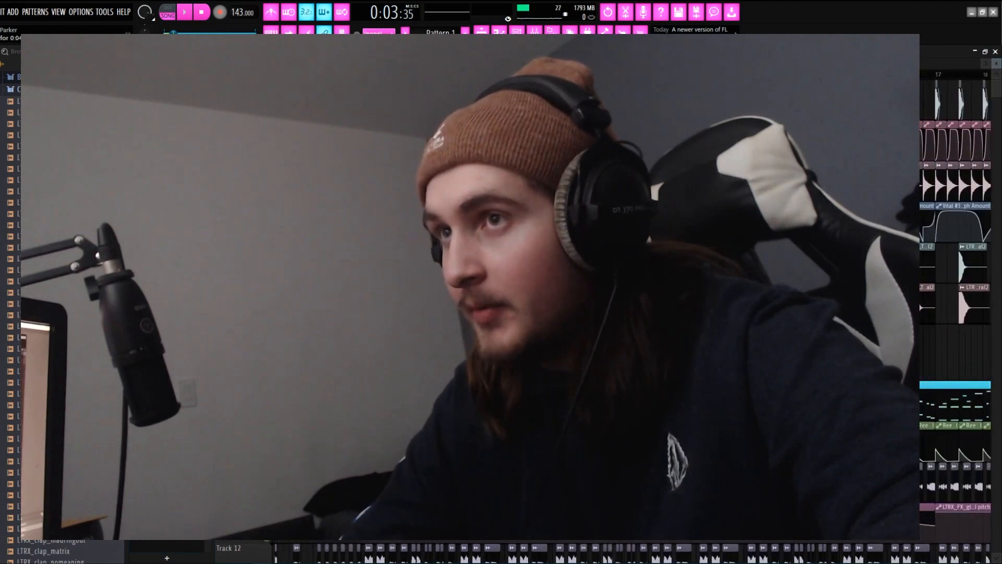
scroll(460, 313, "up", 2)
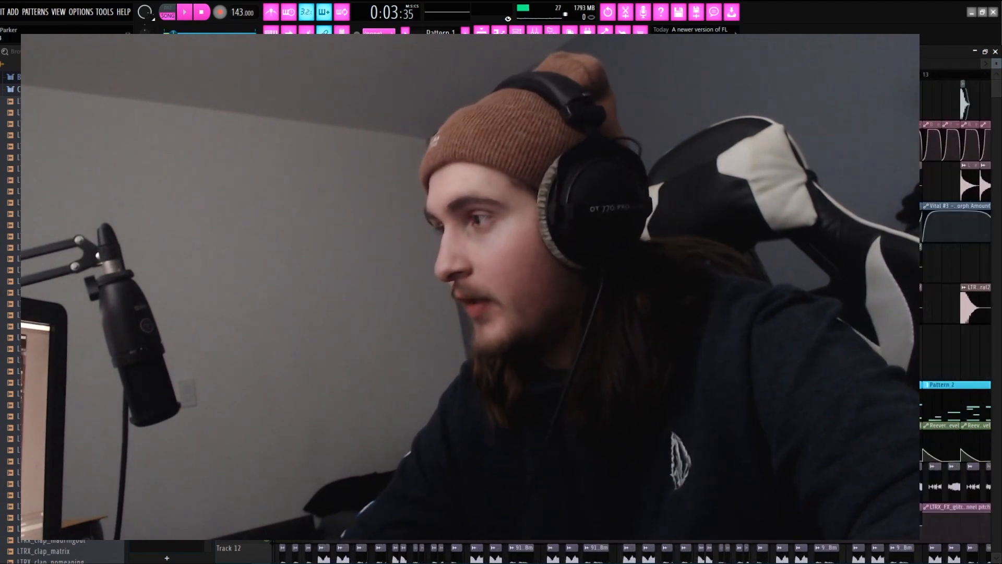
scroll(460, 313, "down", 2)
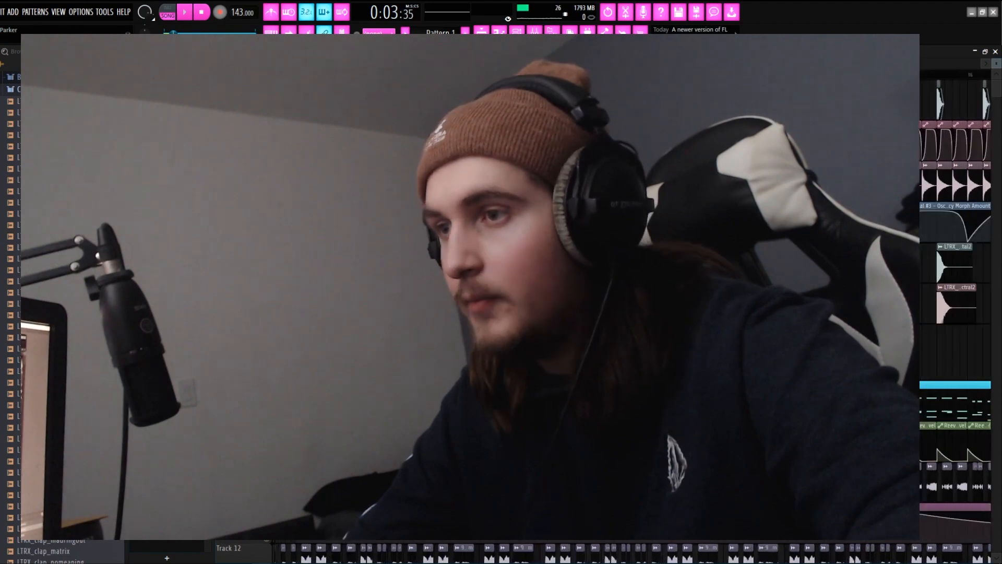